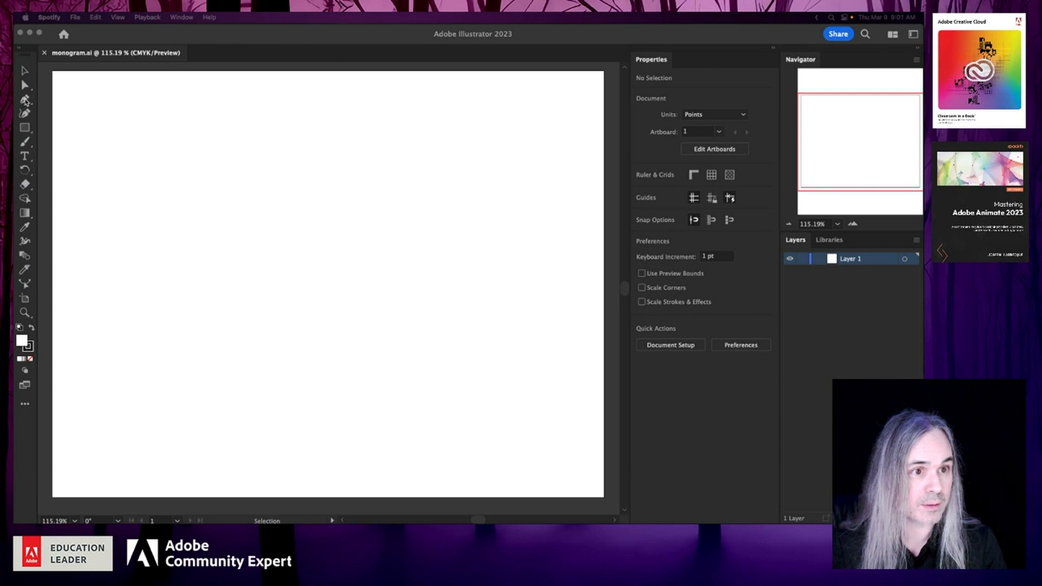
- Draw a rectangle about 541 pt wide and 317 pt high with slightly rounded corners in the upper middle of the artboard
click(25, 100)
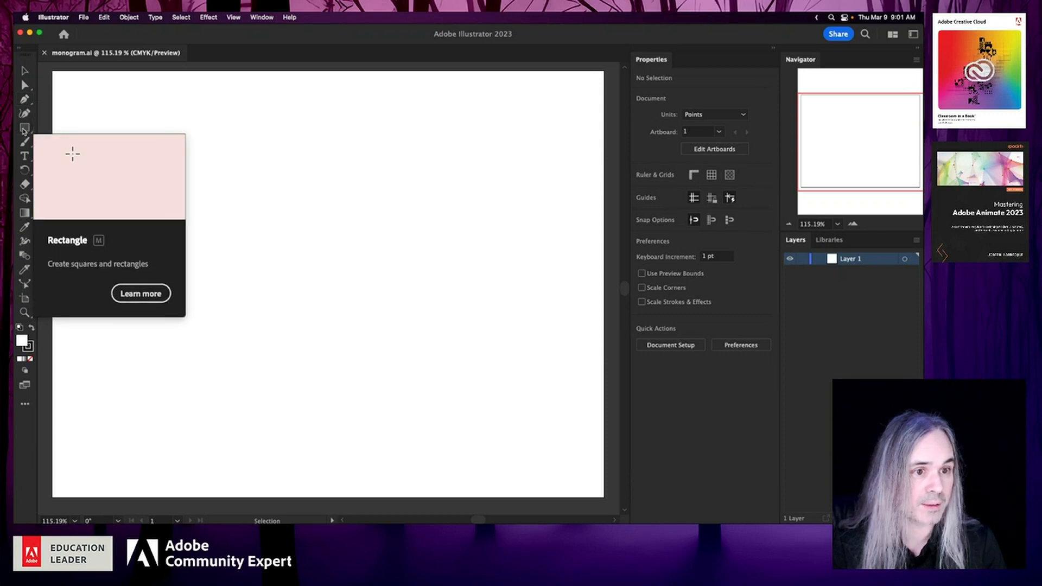
click(24, 130)
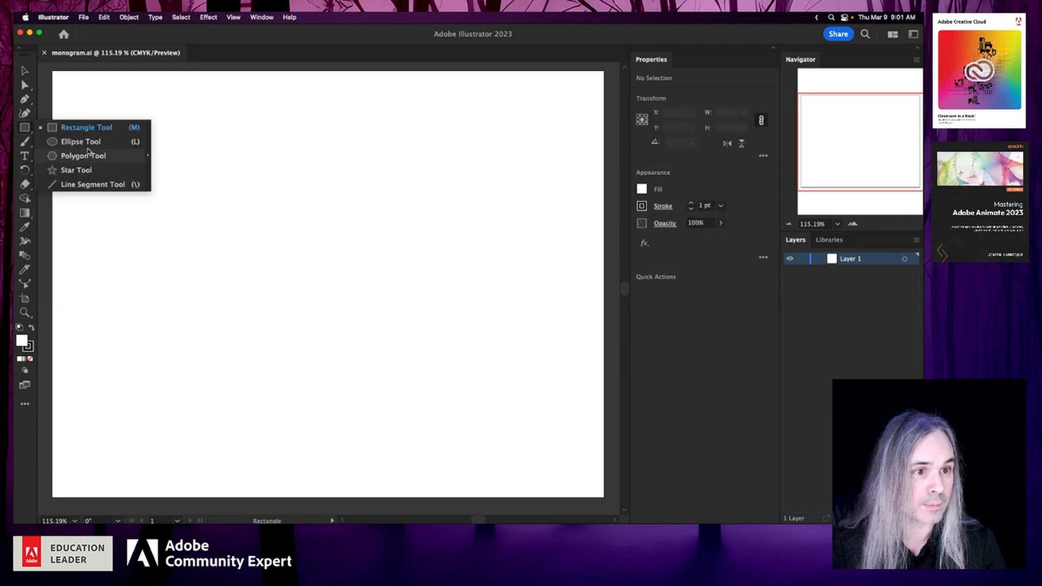
click(18, 129)
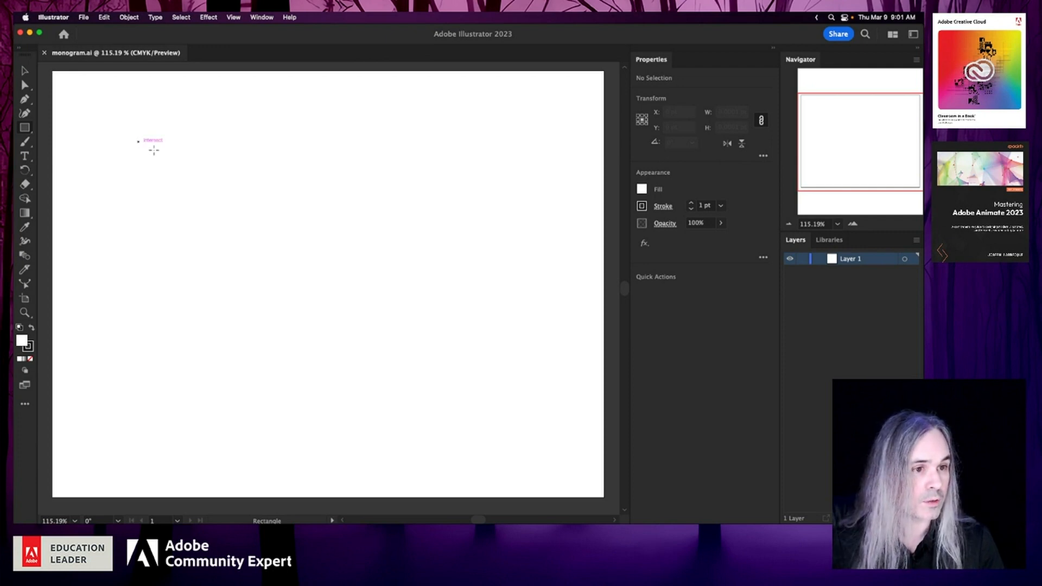
mouse_move(138, 142)
mouse_down()
mouse_move(543, 396)
mouse_move(517, 385)
mouse_up()
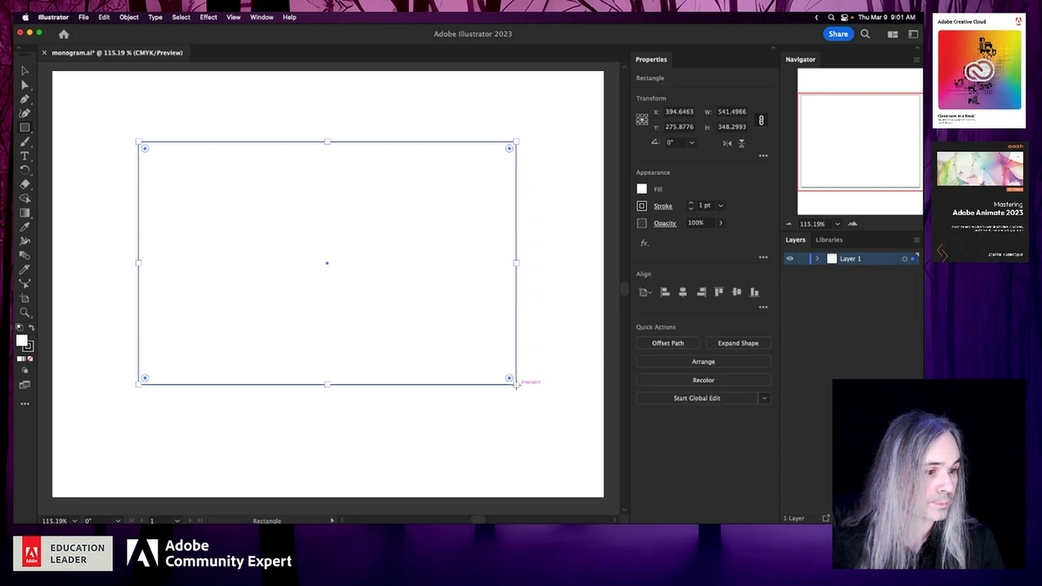
drag(145, 148, 154, 159)
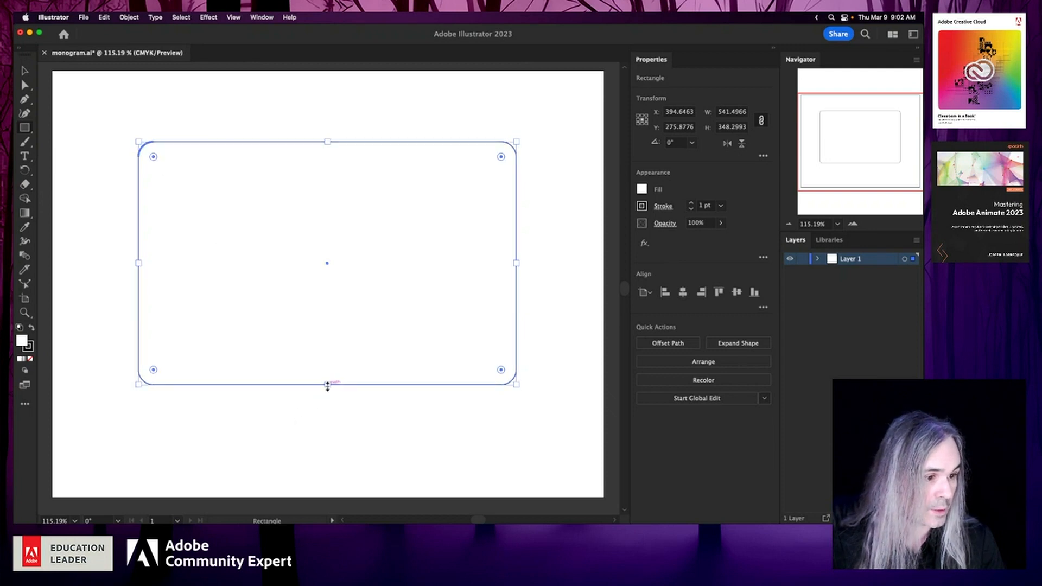
drag(328, 385, 328, 363)
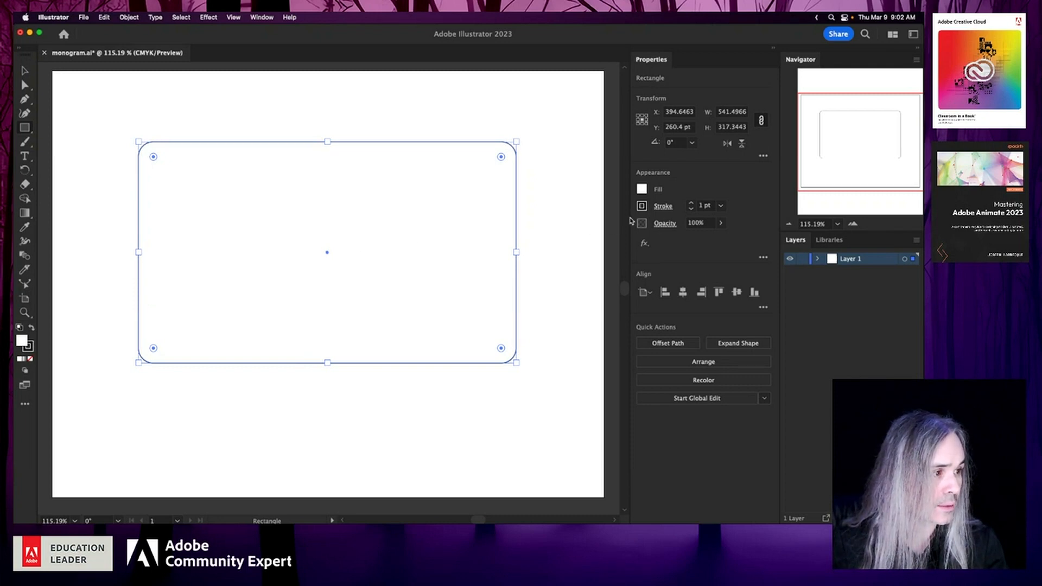
- Fill the rounded rectangle with a light gray swatch
click(642, 189)
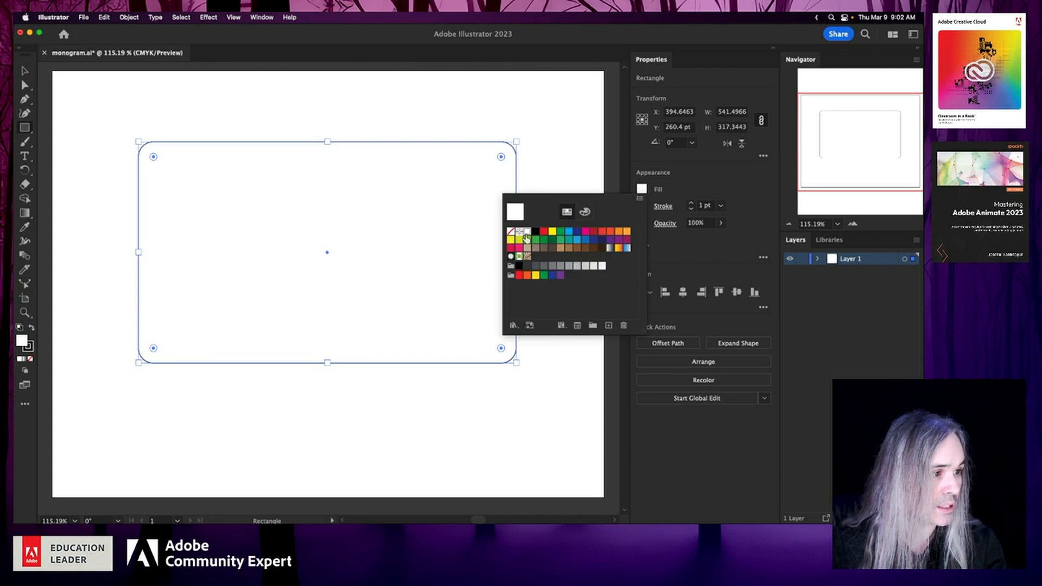
click(570, 269)
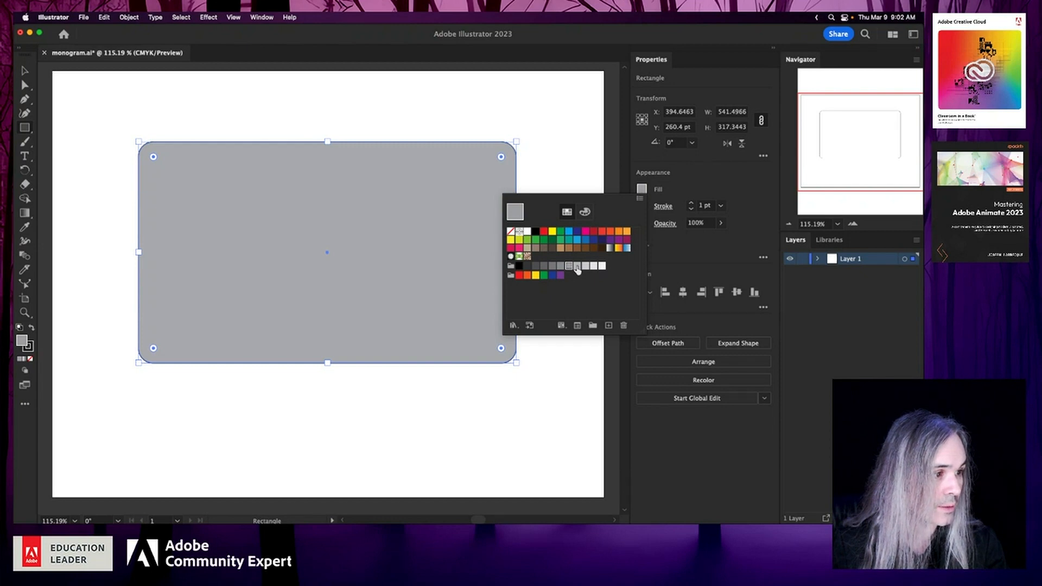
click(577, 267)
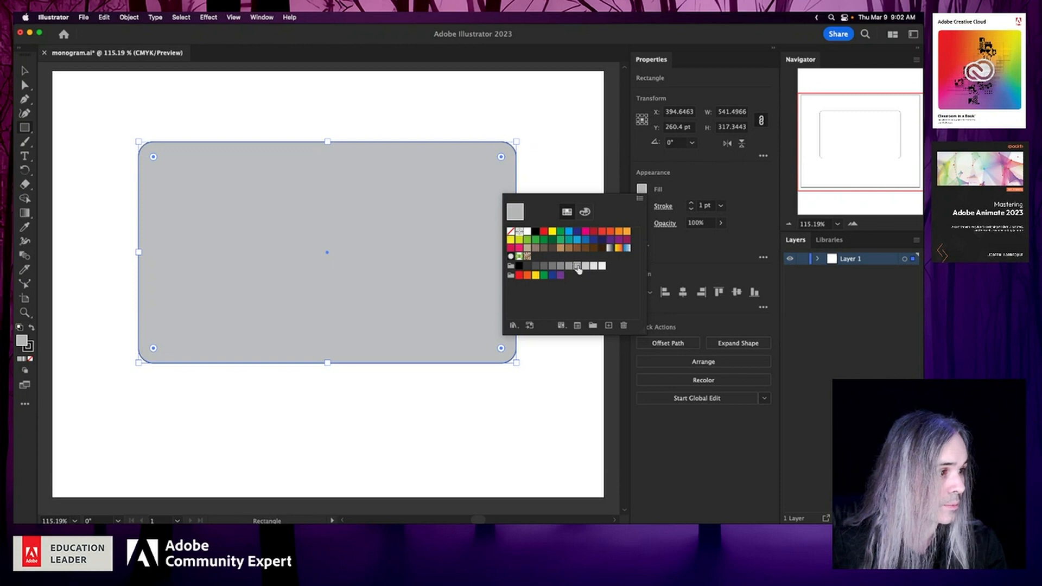
click(689, 184)
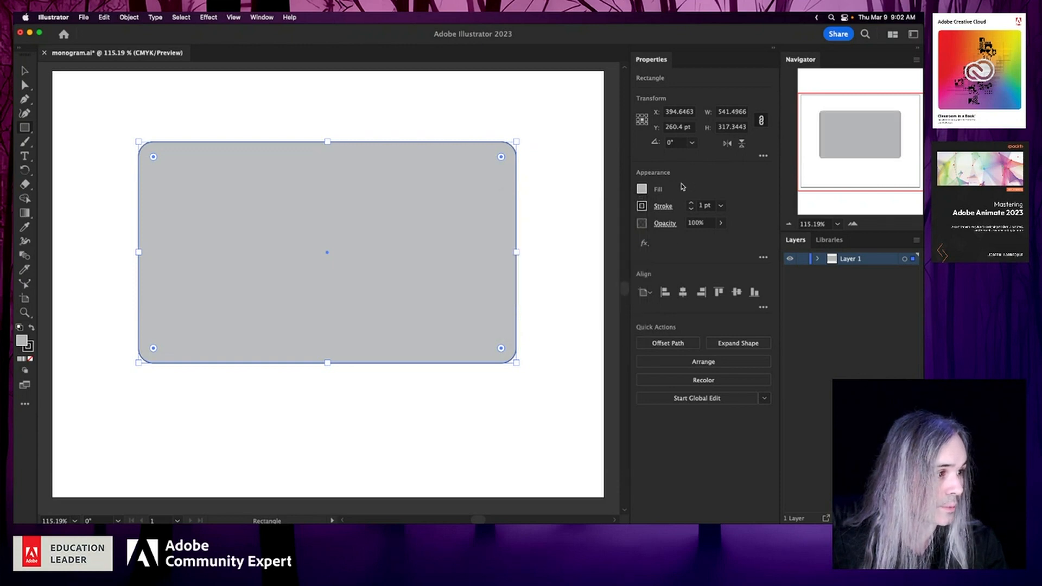
- Set the rounded rectangle's stroke to None
click(643, 206)
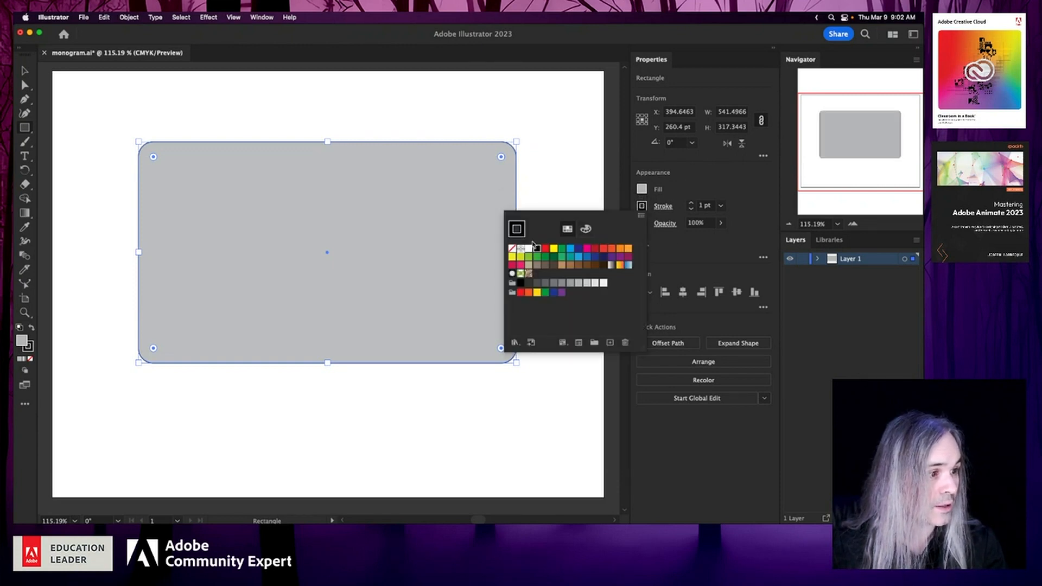
click(513, 248)
click(487, 409)
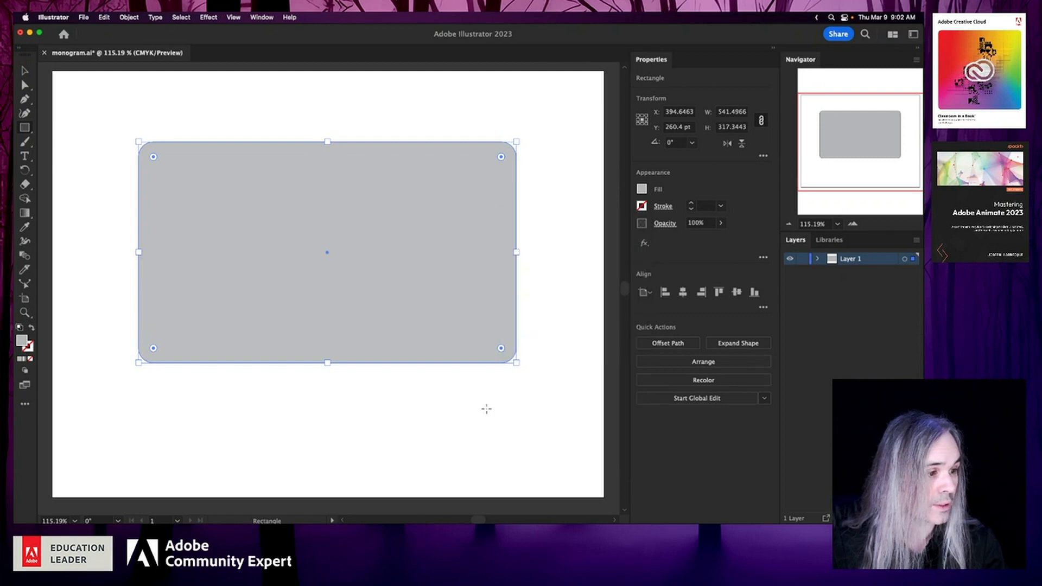
click(487, 411)
click(456, 296)
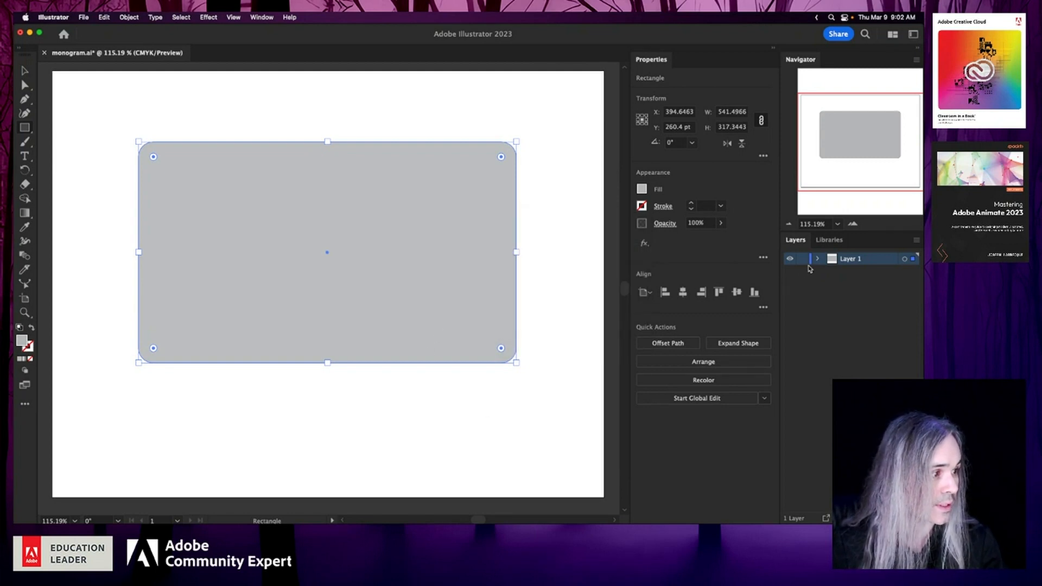
- Add a new layer named Monogram above the rectangle's layer, and rename the rectangle's layer Plaque
click(895, 518)
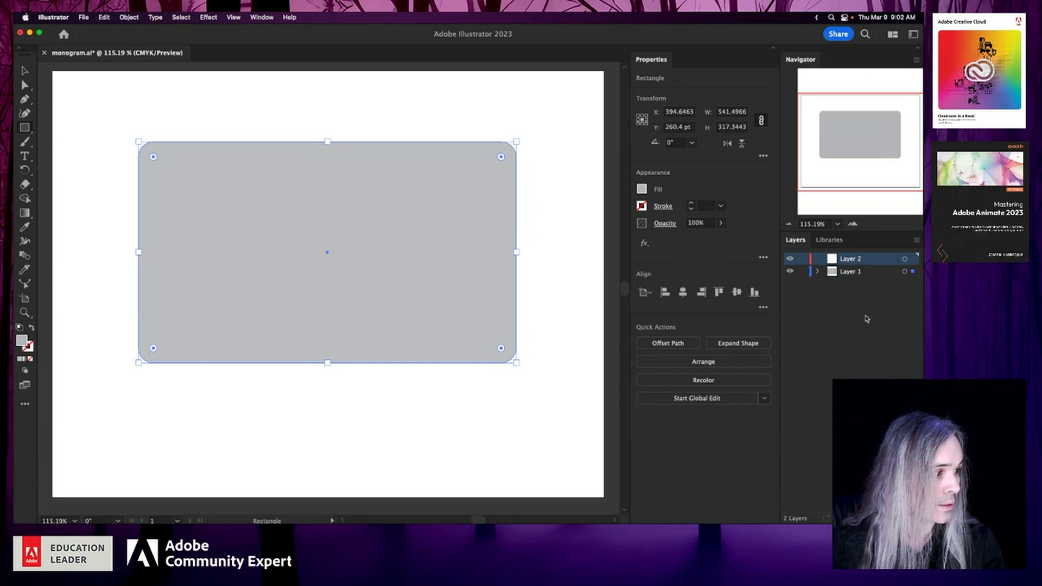
double_click(855, 271)
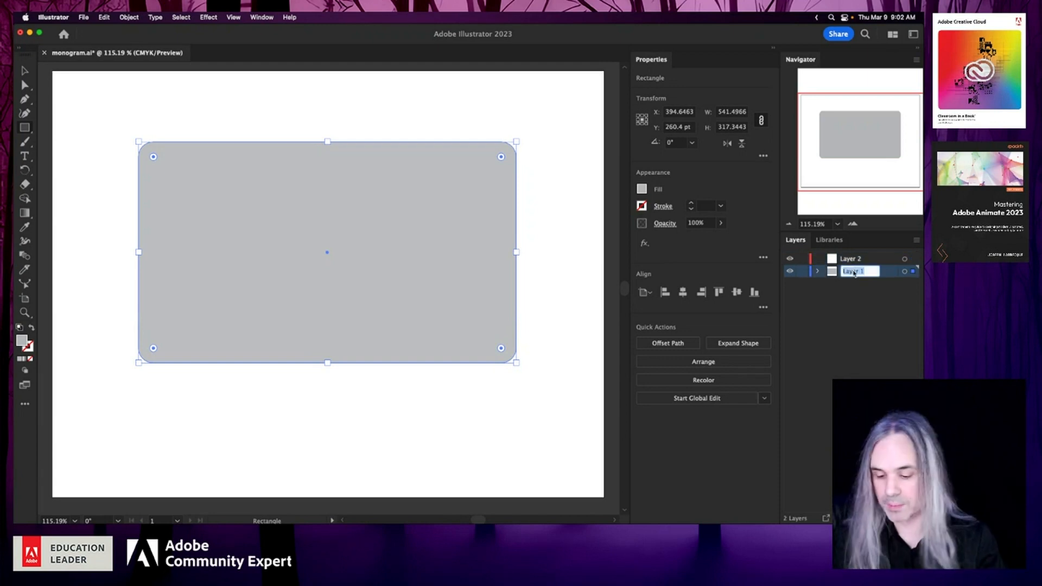
text(Plaque)
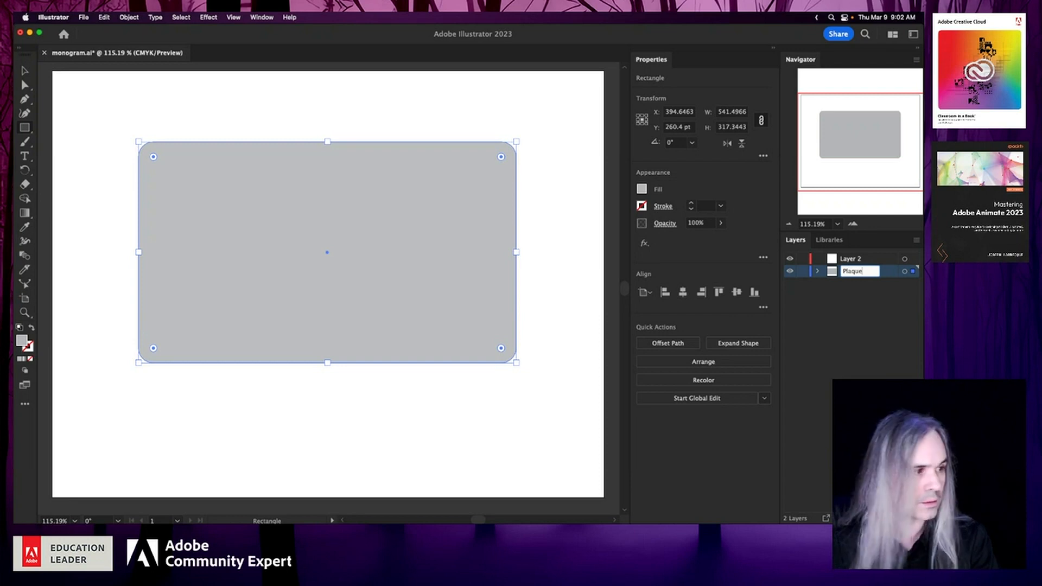
double_click(862, 259)
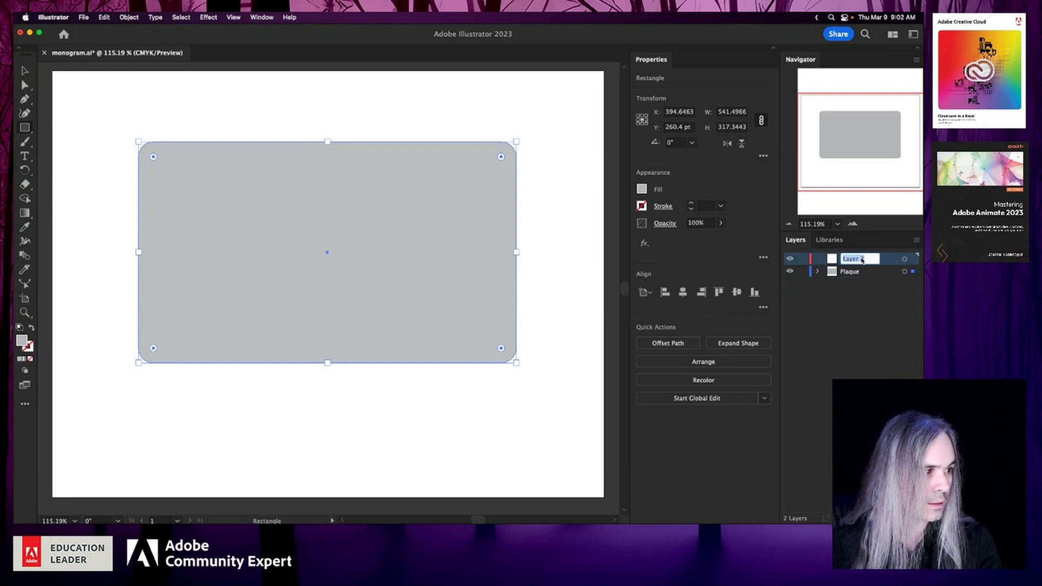
text(Monogram)
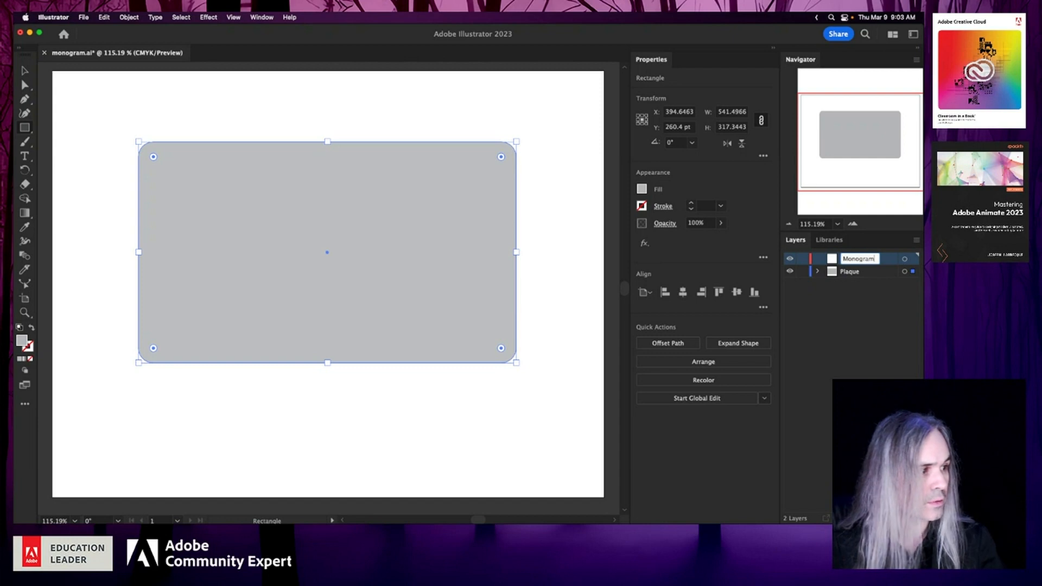
click(887, 287)
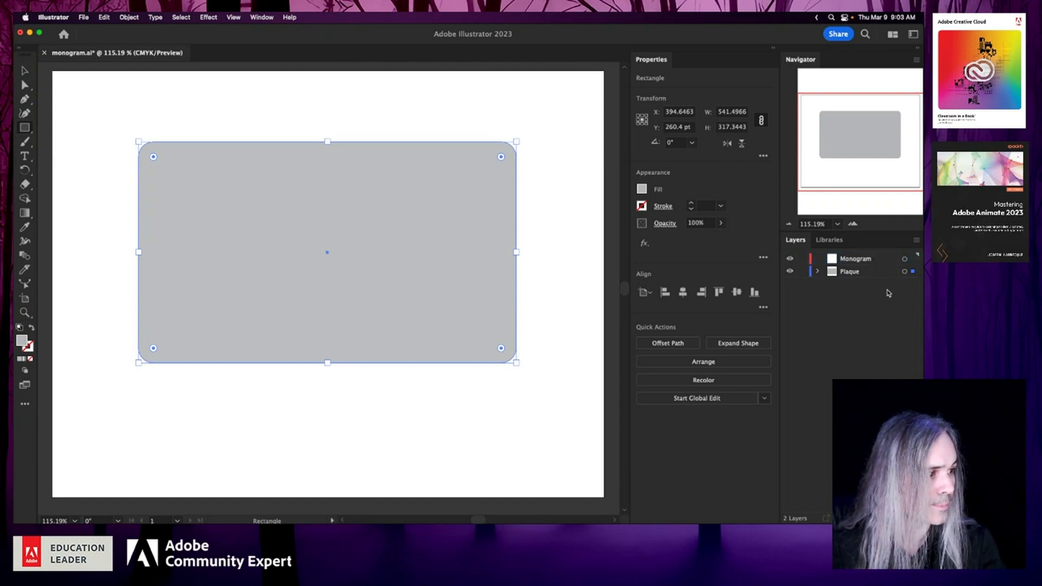
- Add the point text "JRL" on the Monogram layer, below the gray rectangle
click(861, 261)
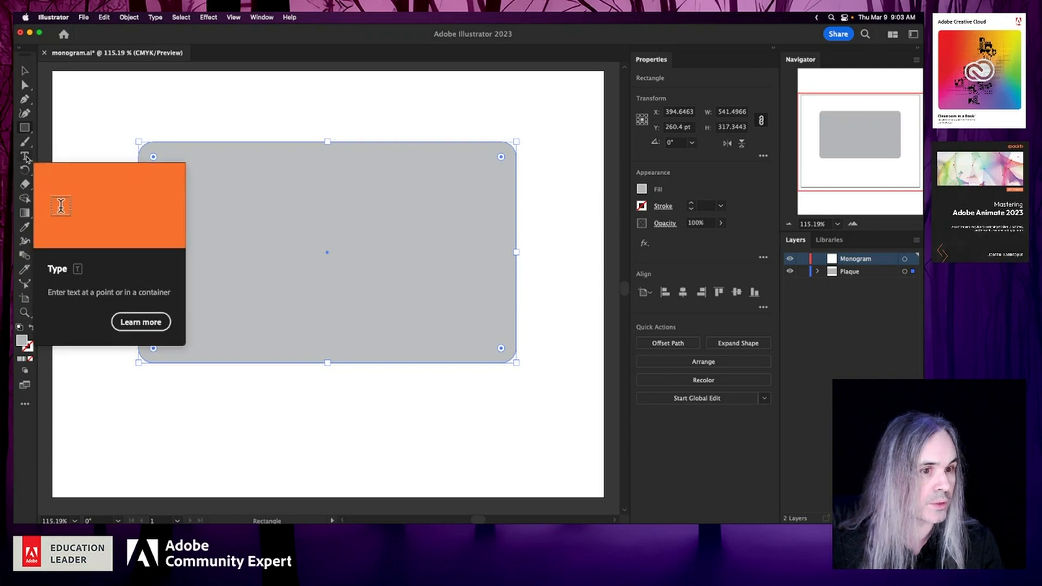
click(26, 157)
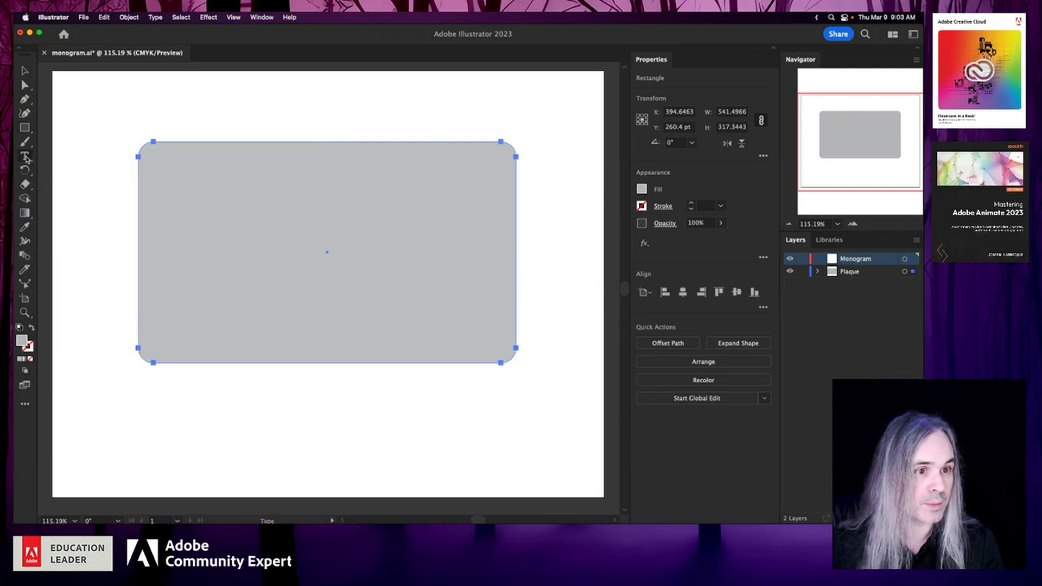
scroll(267, 320, down, 1)
scroll(267, 319, down, 2)
scroll(267, 319, up, 3)
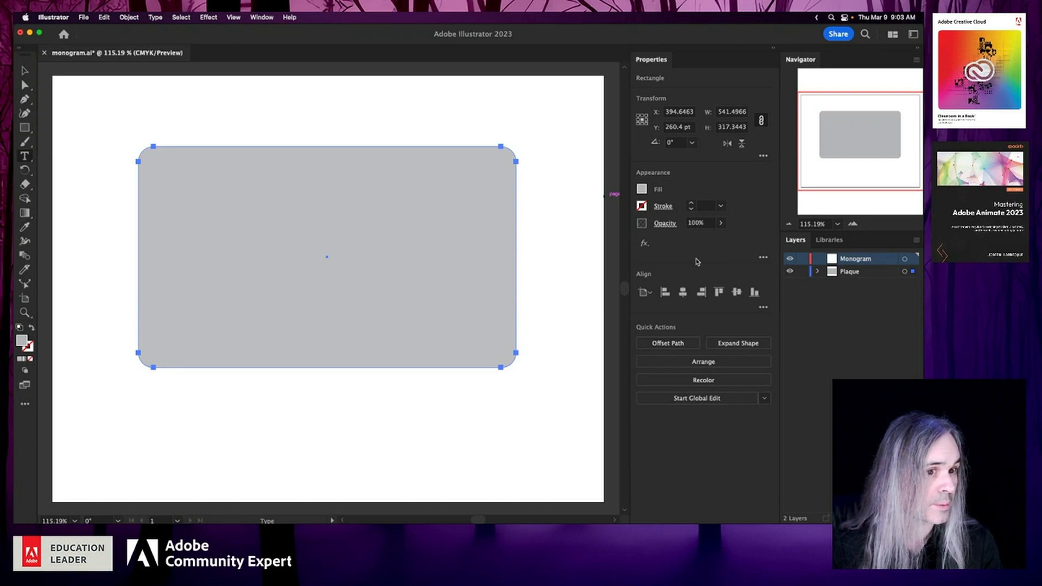
click(244, 437)
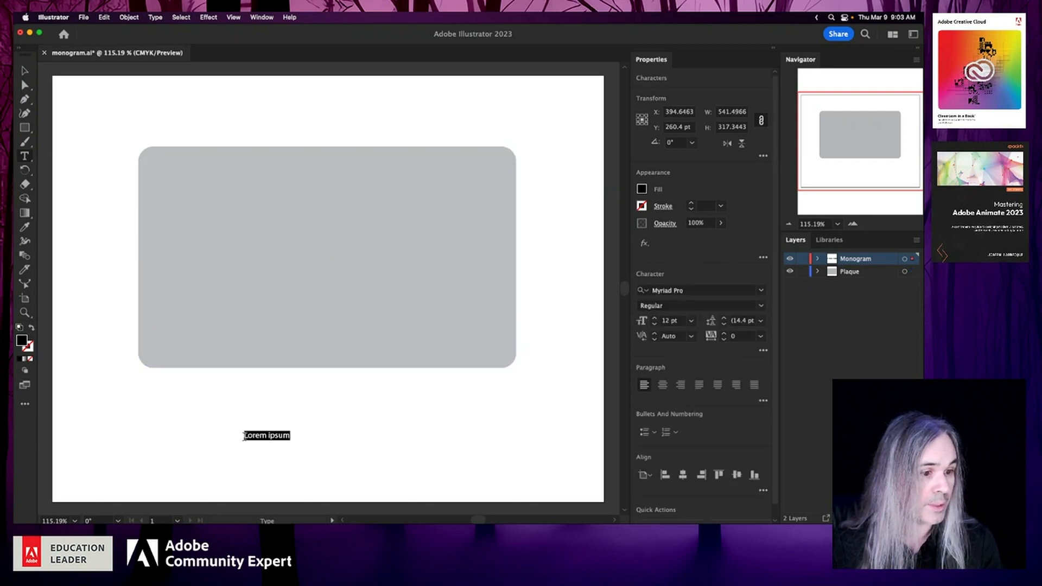
text(JRL)
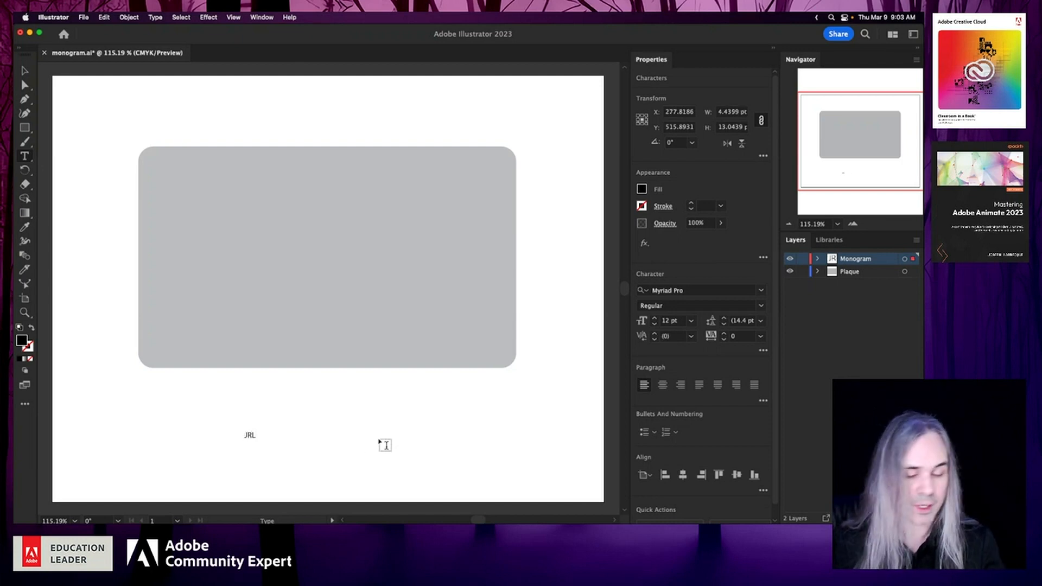
- Set the font size of the whole JRL text to 72 pt
key(super+a)
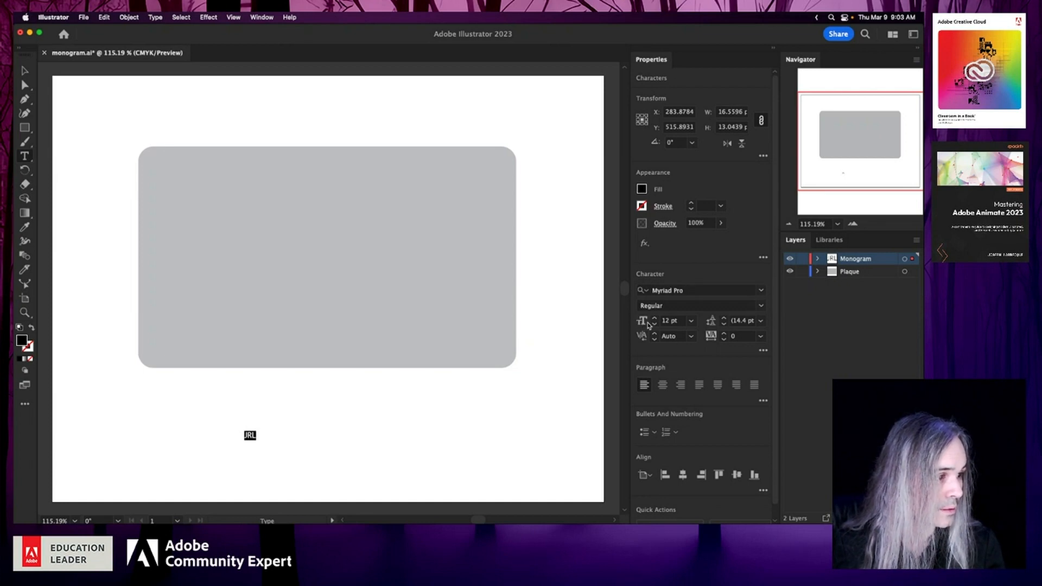
click(691, 321)
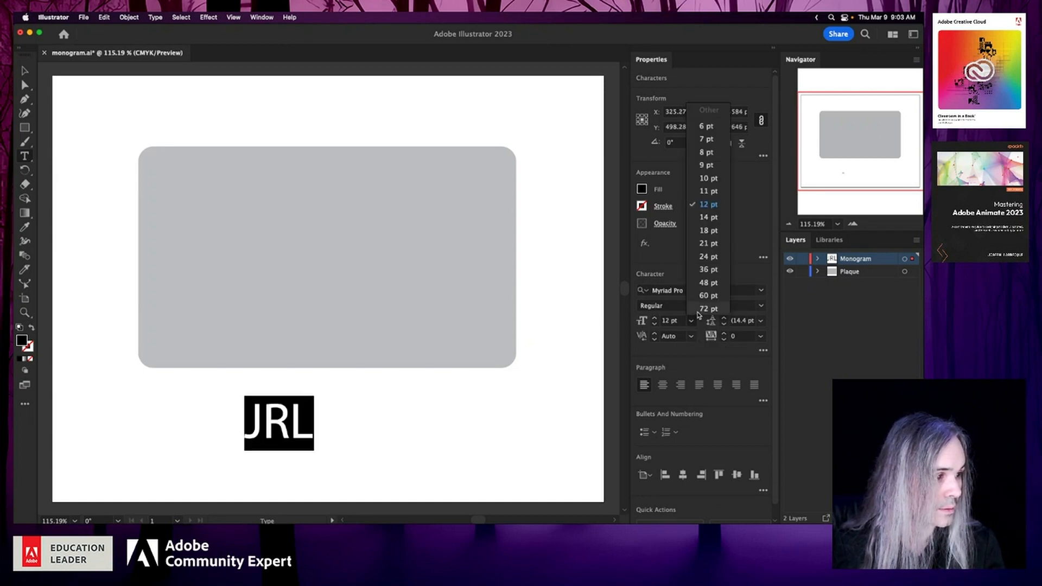
click(700, 309)
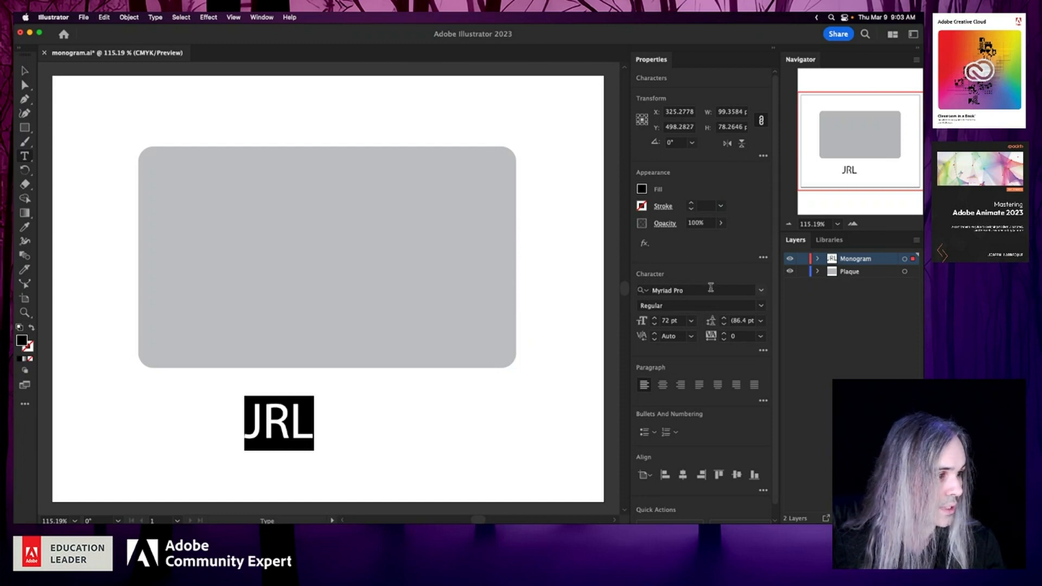
- Filter the font list to active Adobe Fonts and apply StrenuousCast-Regular to the JRL text
click(761, 291)
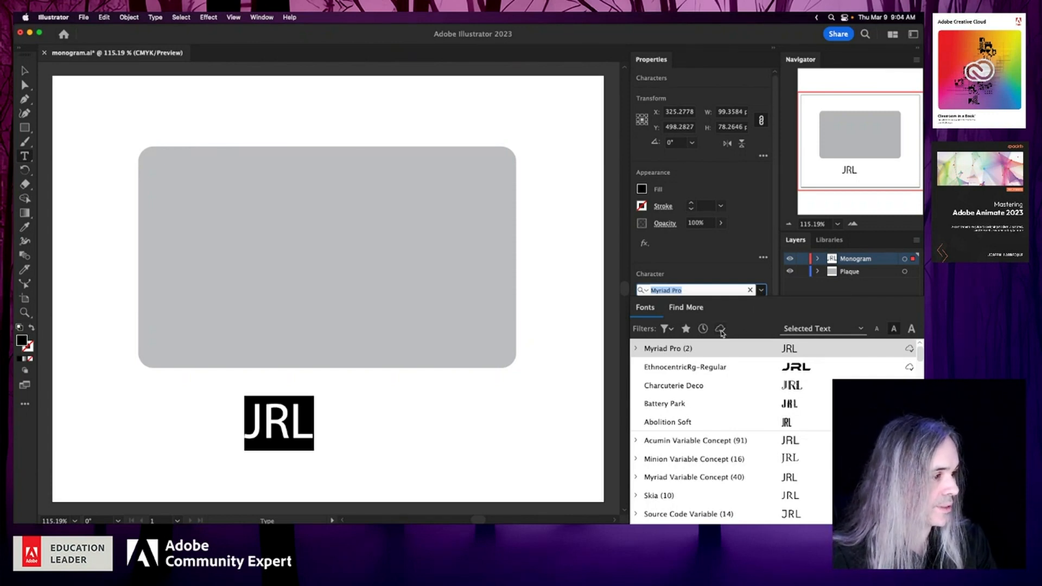
click(720, 329)
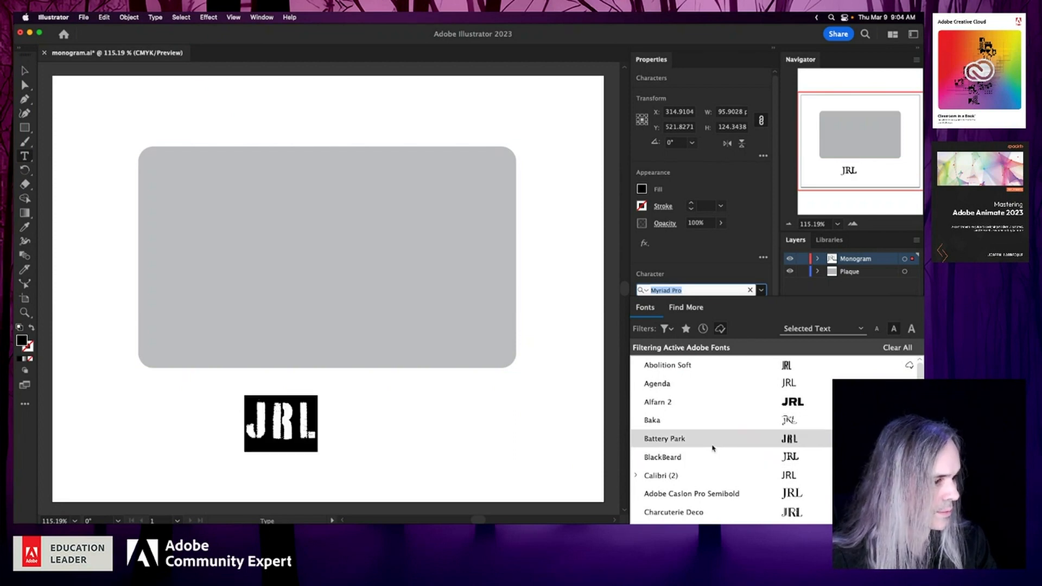
scroll(712, 448, down, 5)
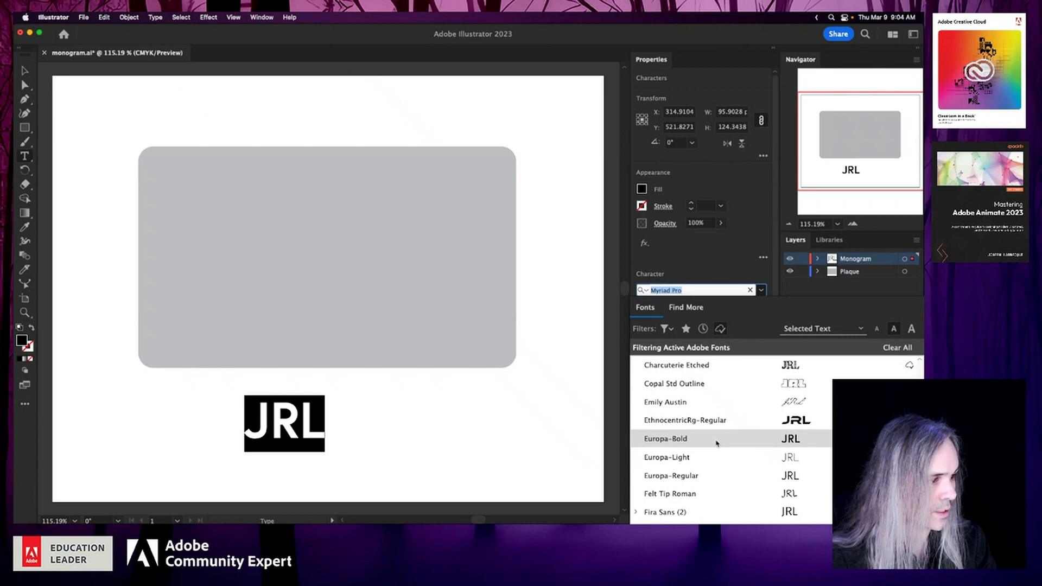
scroll(717, 444, down, 4)
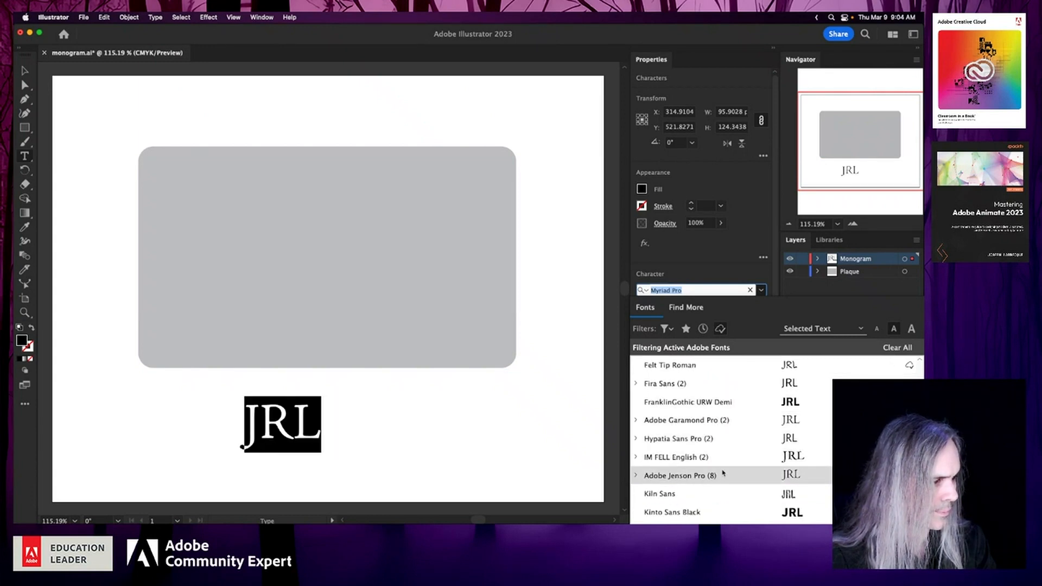
scroll(723, 475, down, 5)
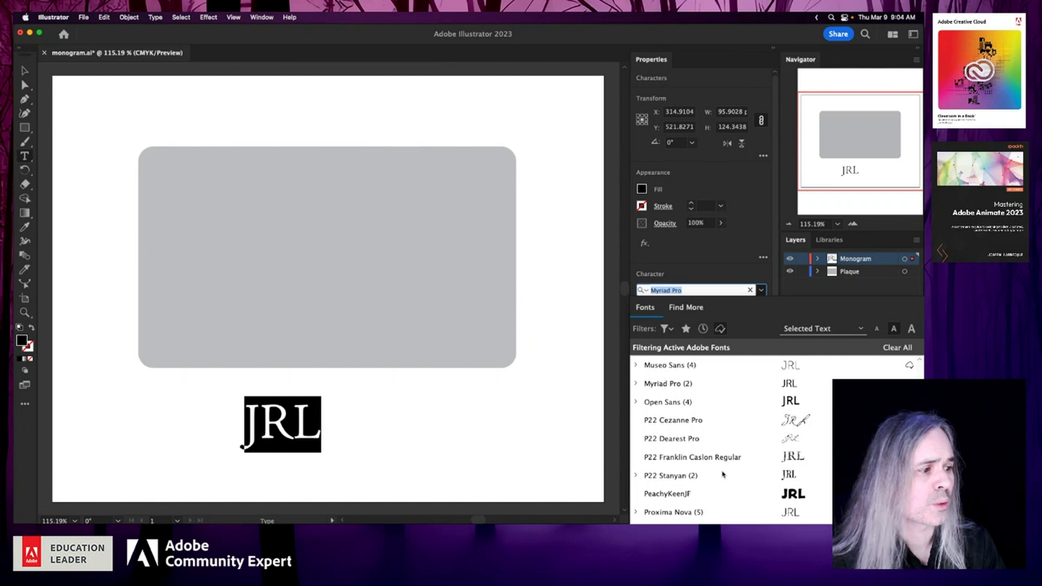
scroll(741, 465, down, 1)
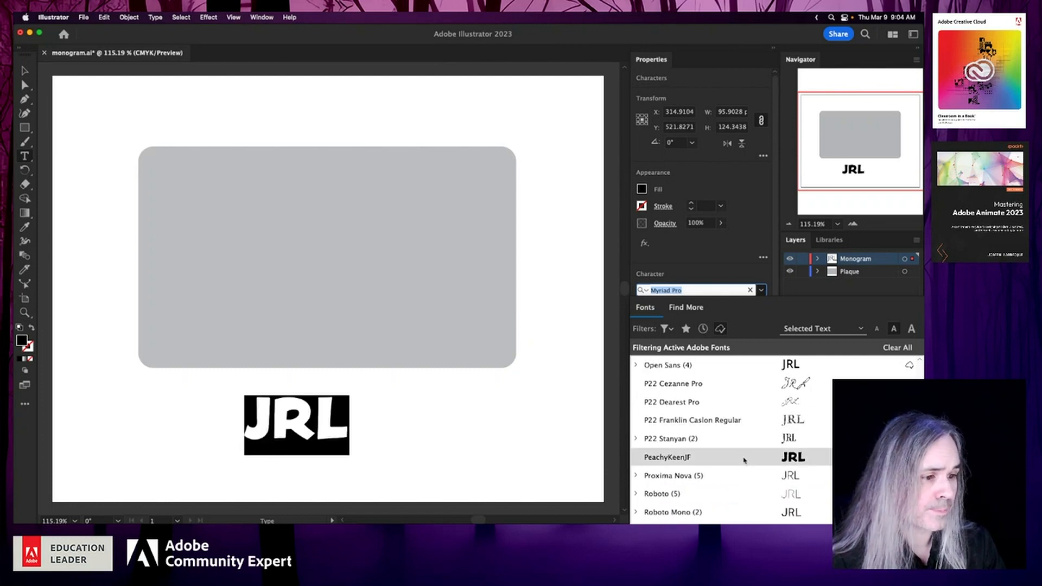
scroll(743, 460, down, 2)
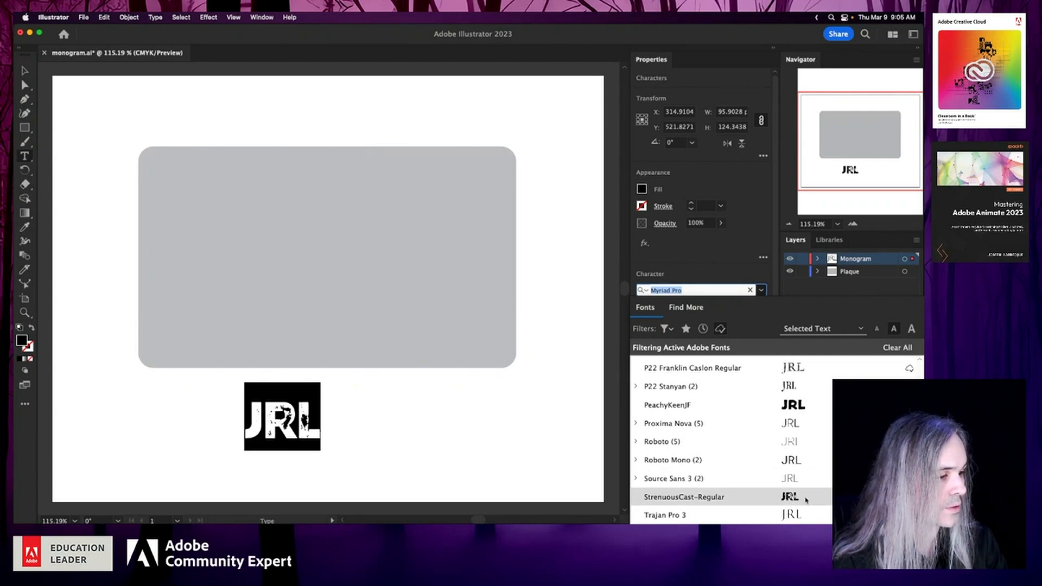
click(806, 499)
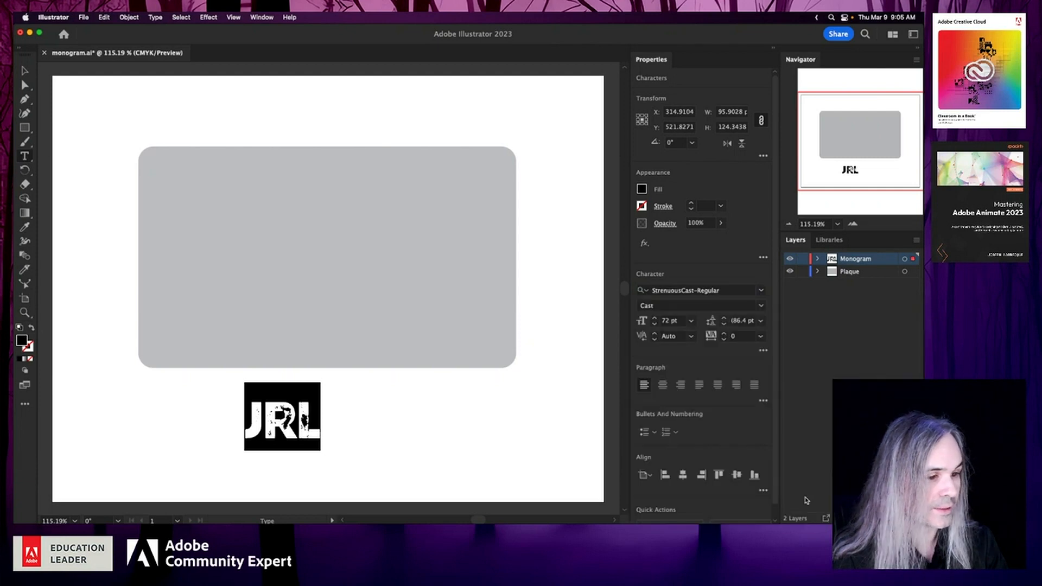
- Move the JRL text onto the middle of the gray plaque and set its font size to 122 pt
key(Escape)
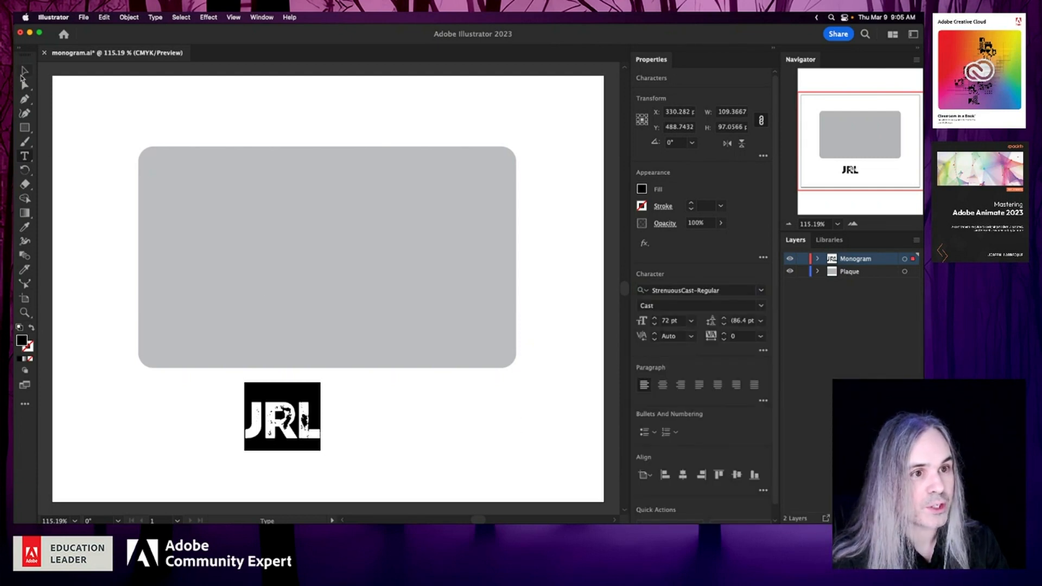
drag(278, 421, 320, 259)
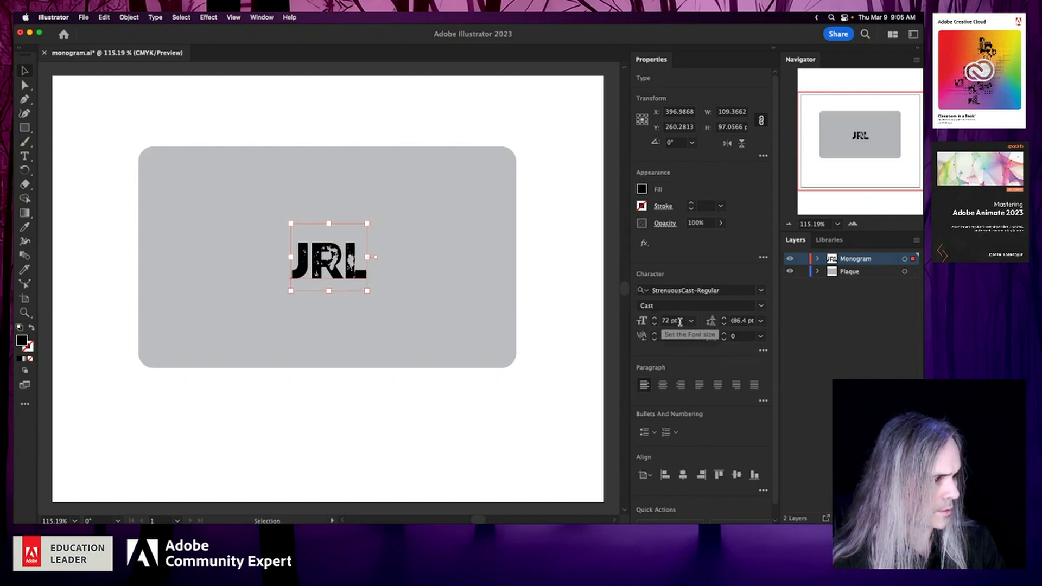
click(654, 319)
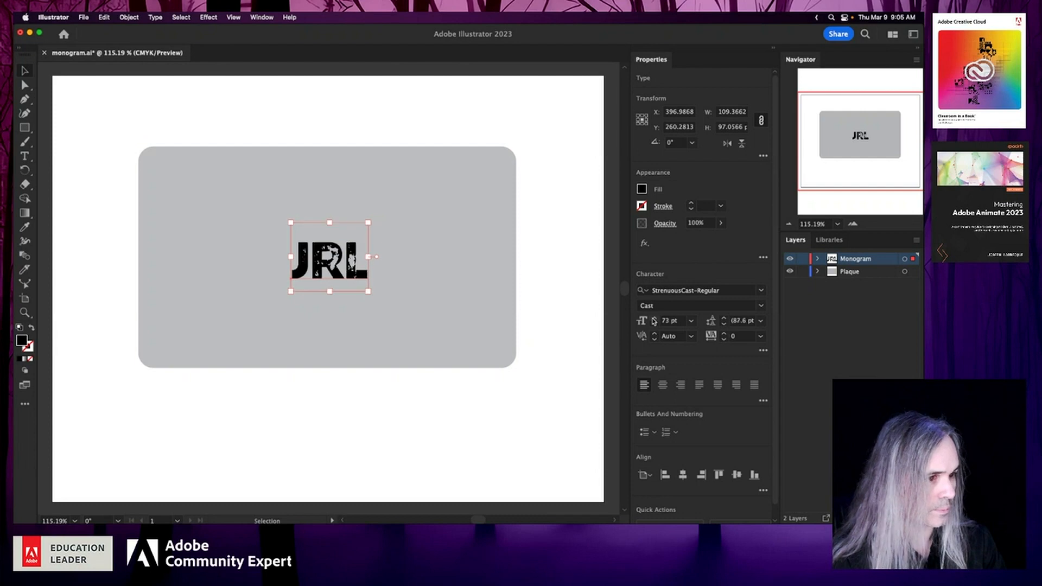
click(654, 318)
click(654, 319)
click(654, 319)
click(654, 319)
click(654, 319)
click(679, 324)
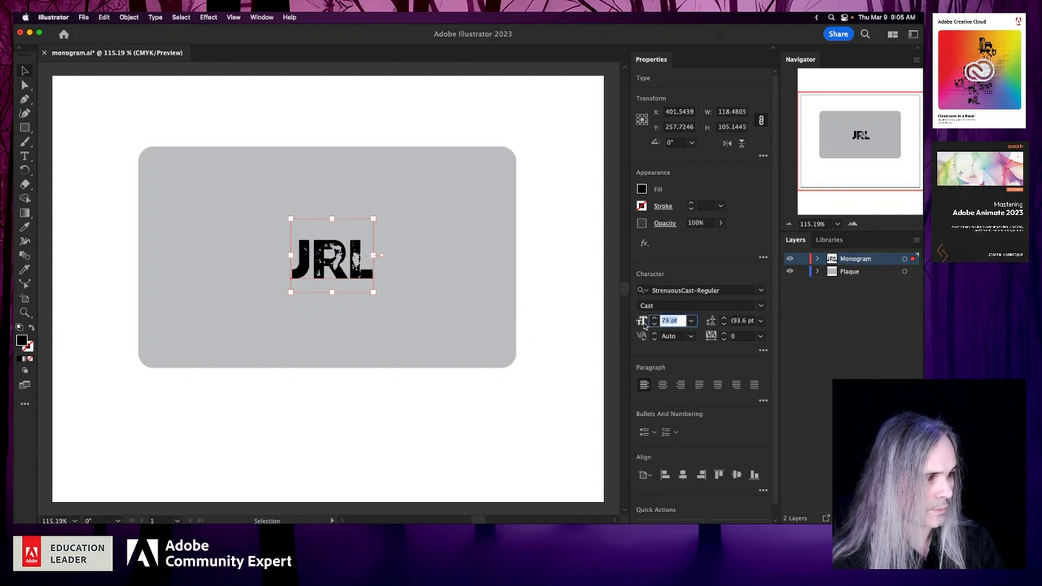
text(122)
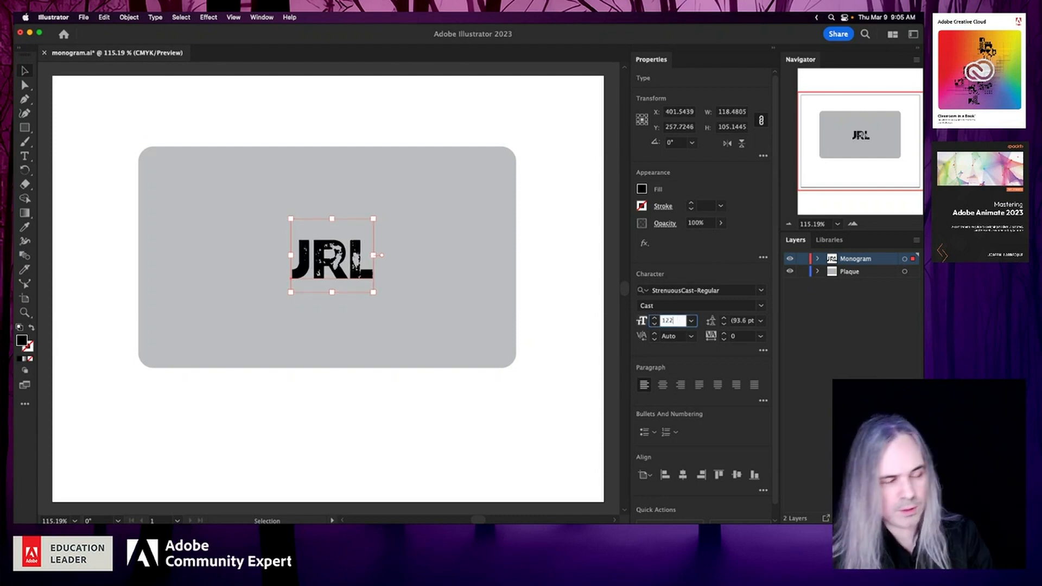
key(Return)
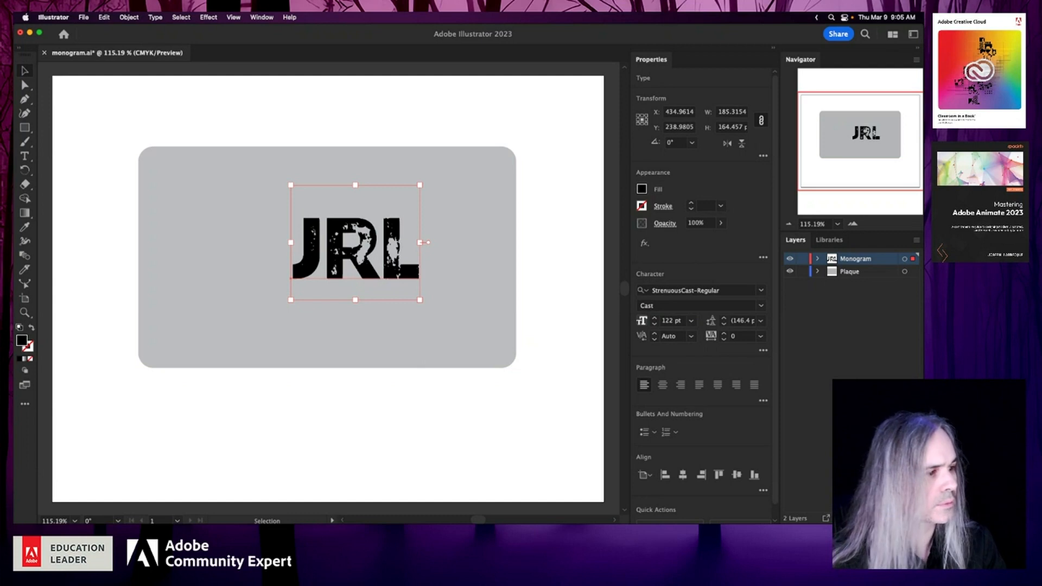
- Enlarge the JRL text to 172 pt, 192 pt and finally 253 pt, and reposition it over the middle of the plaque
click(669, 322)
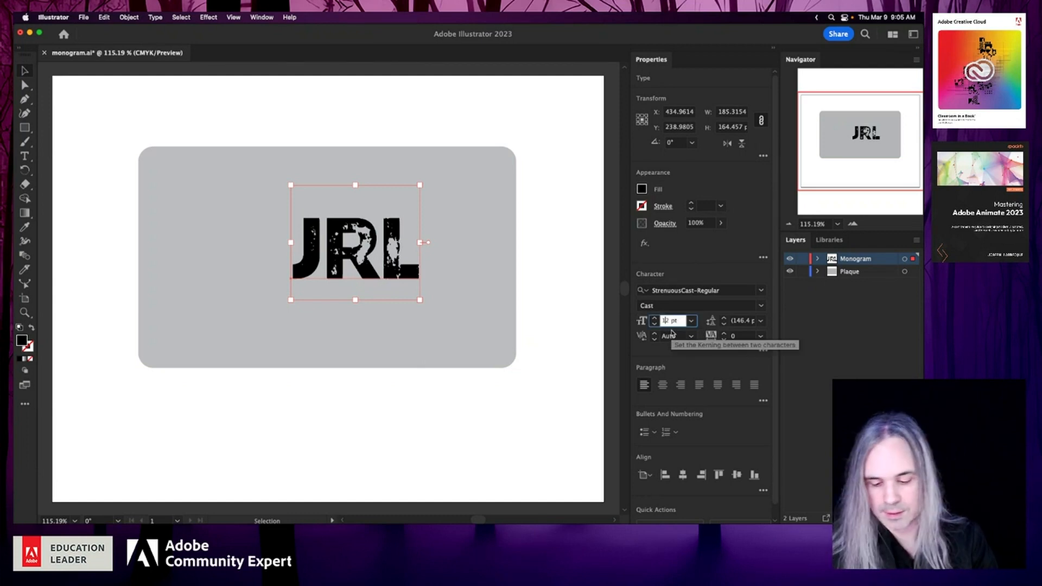
text(7)
key(Return)
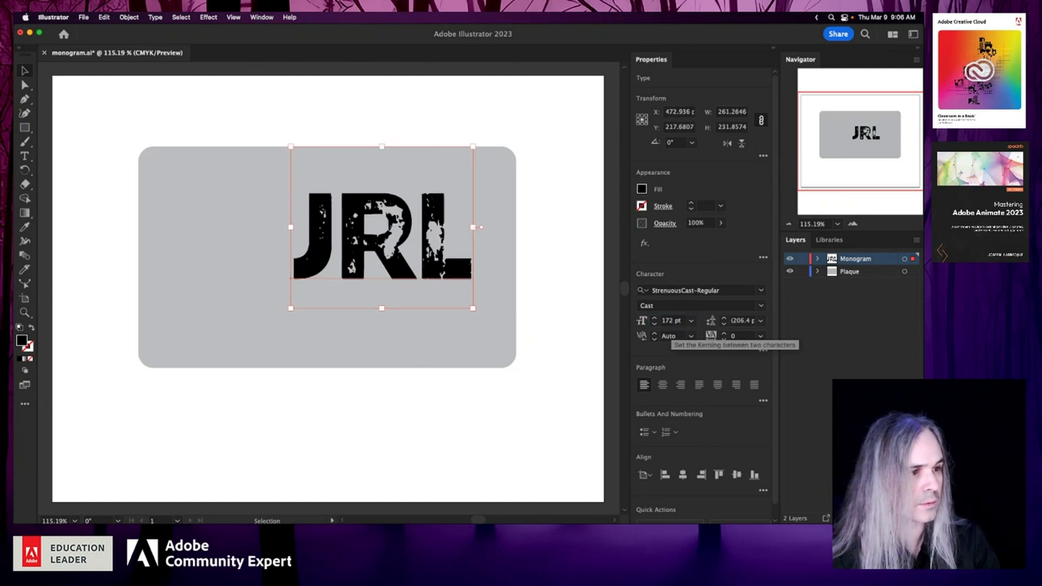
click(668, 320)
key(BackSpace)
text(9)
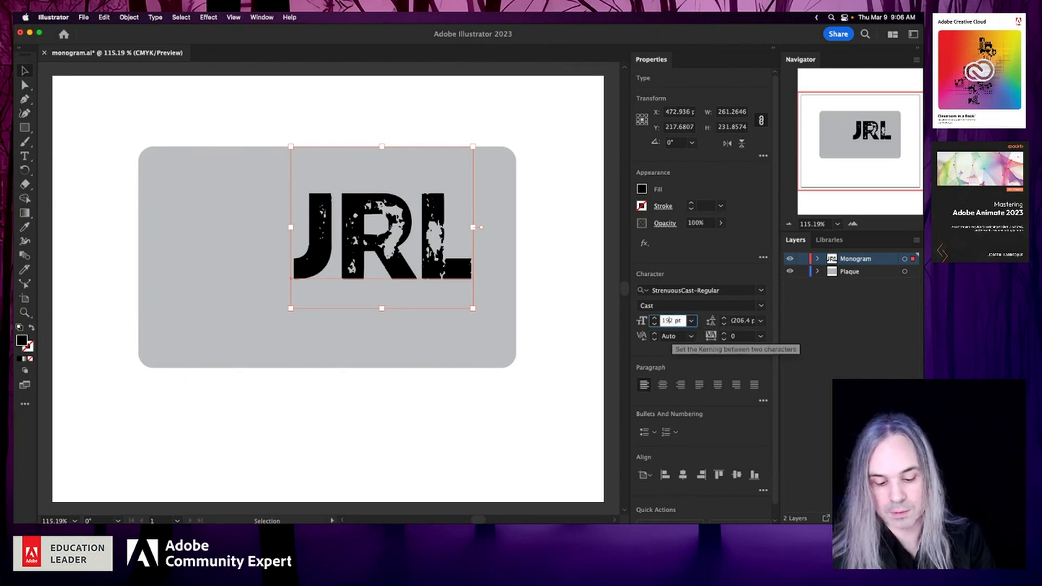
key(Return)
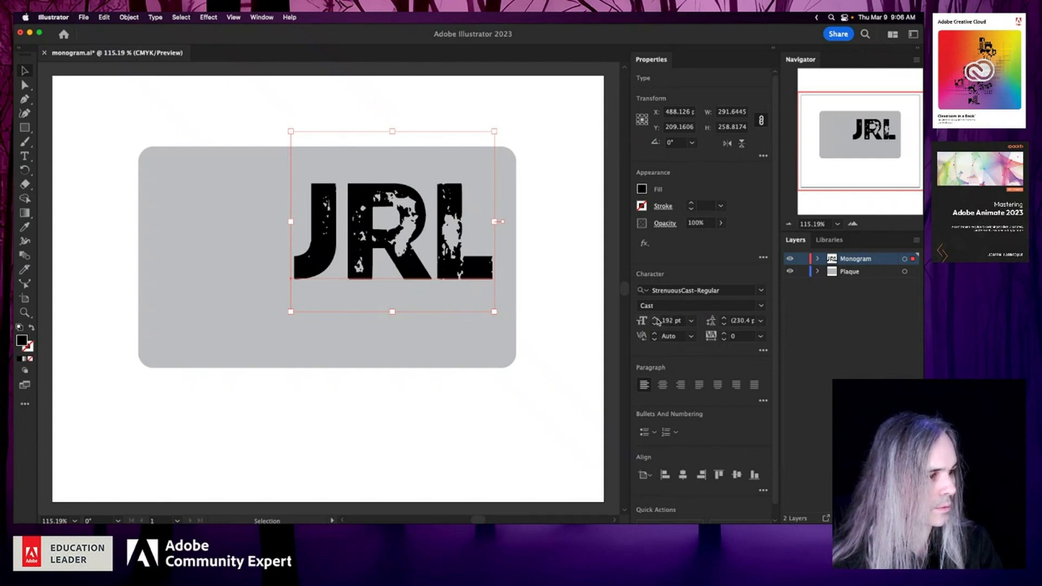
click(655, 318)
click(654, 319)
click(654, 318)
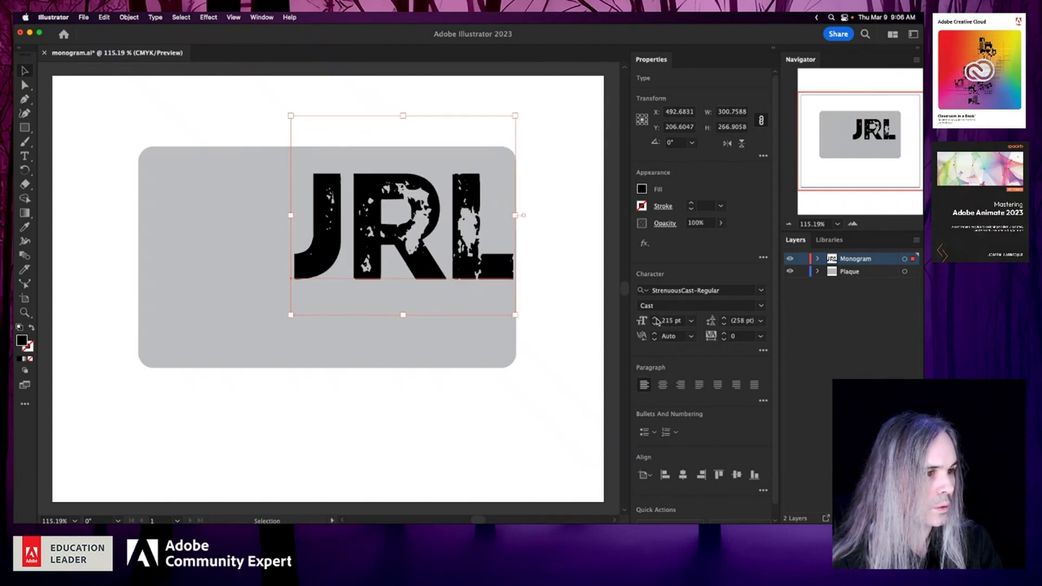
click(654, 318)
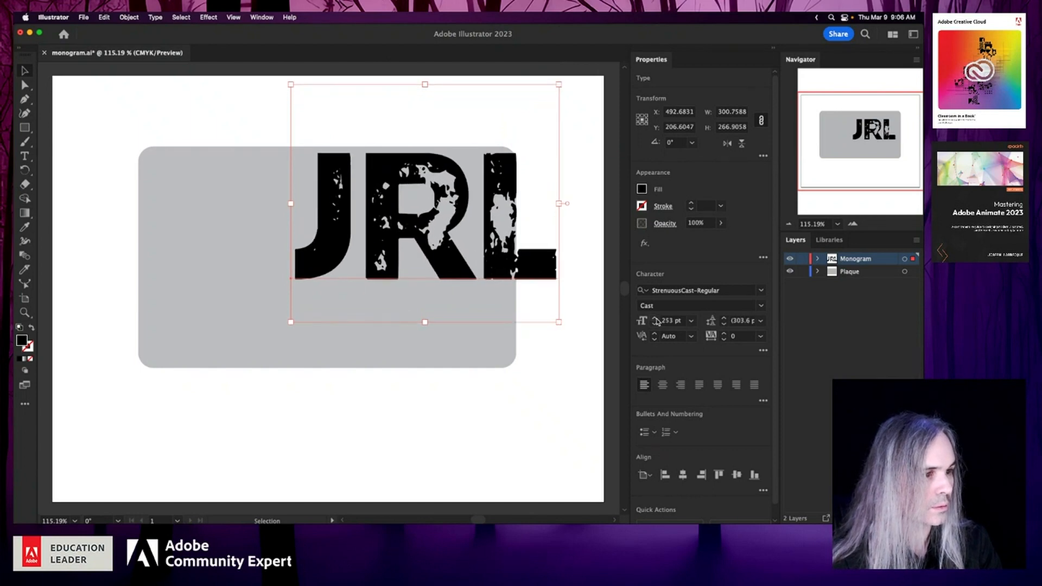
drag(381, 168, 292, 209)
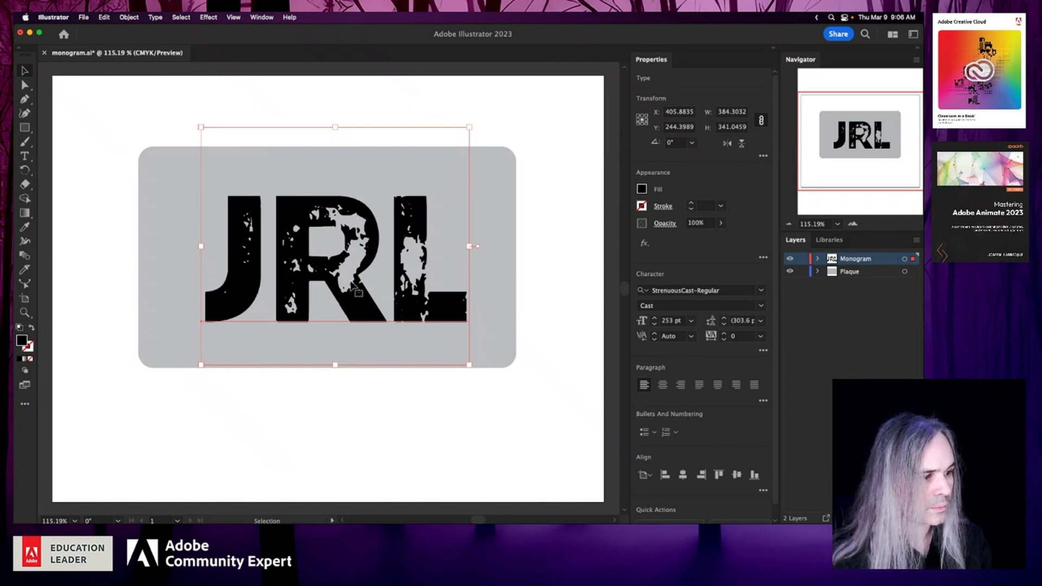
- Convert the JRL text to outlines and expand the Monogram layer and its group to list the letter paths
scroll(761, 441, down, 1)
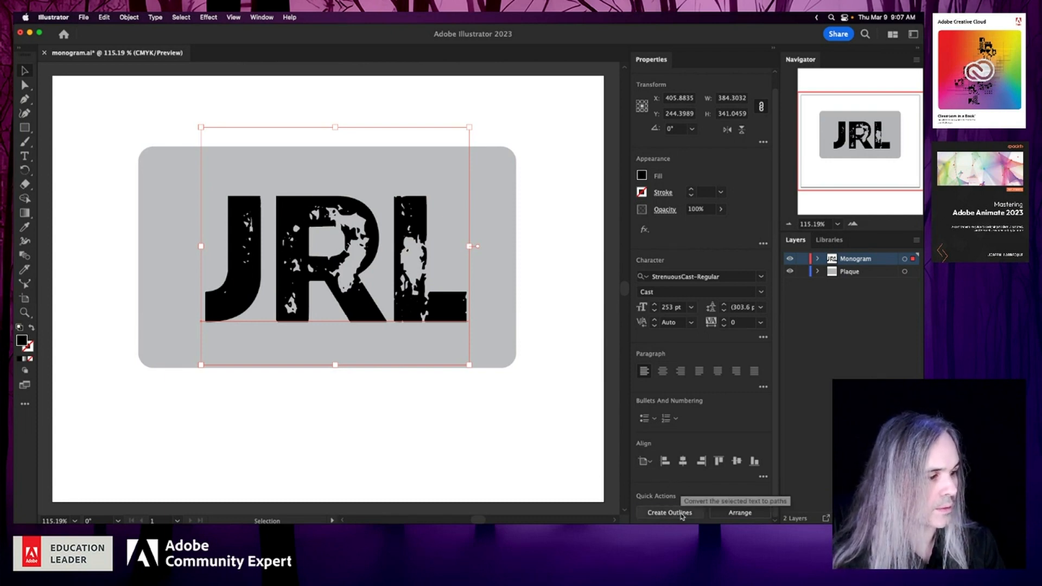
click(678, 513)
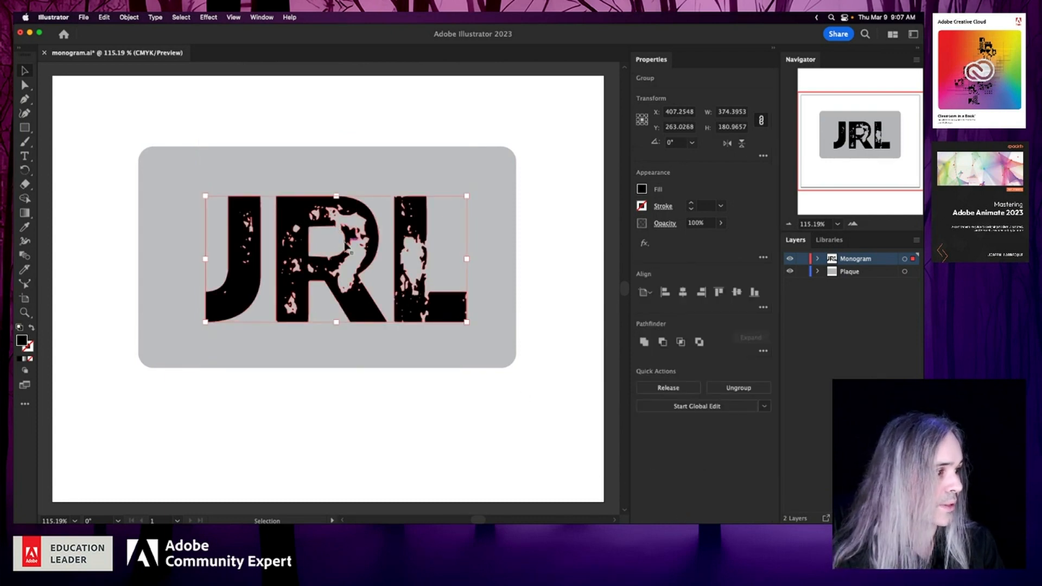
click(817, 258)
click(831, 272)
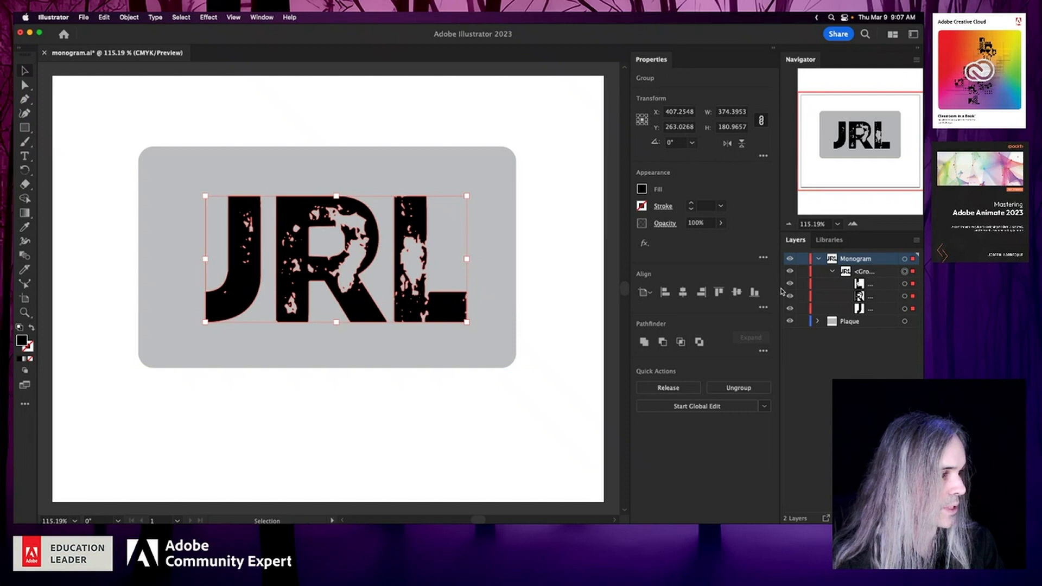
drag(779, 288, 741, 304)
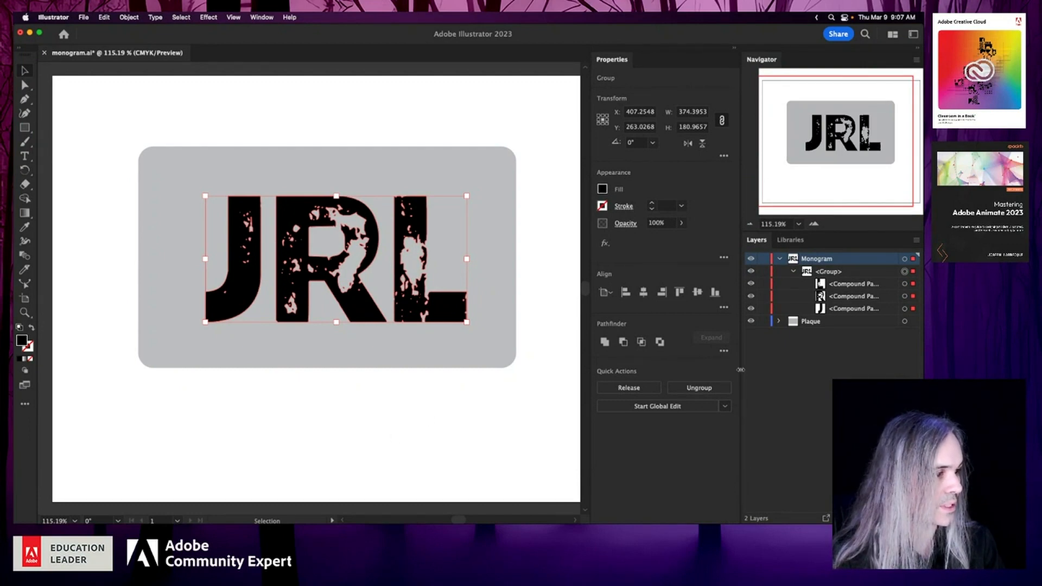
drag(742, 373, 784, 375)
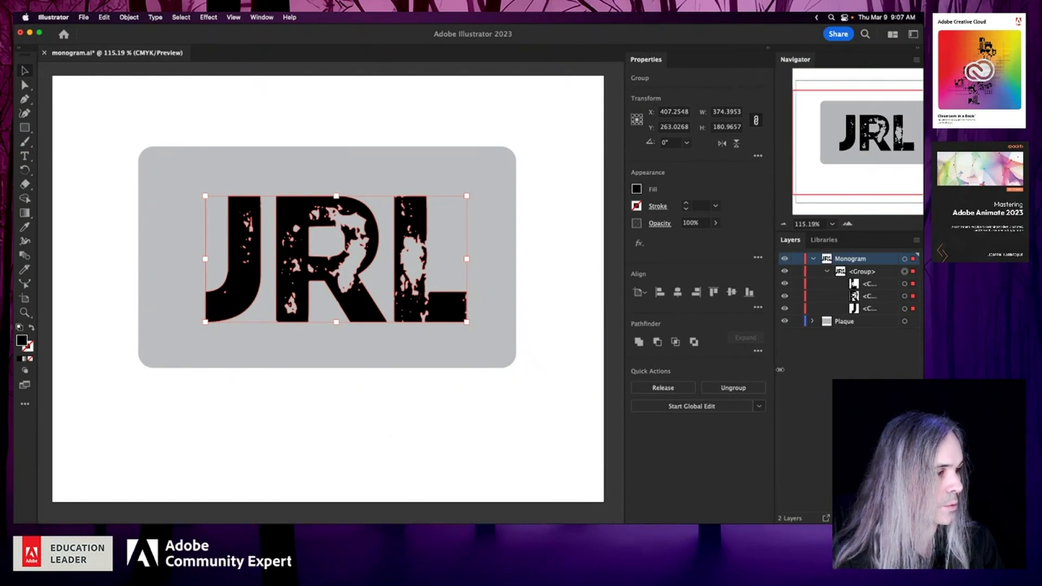
click(380, 363)
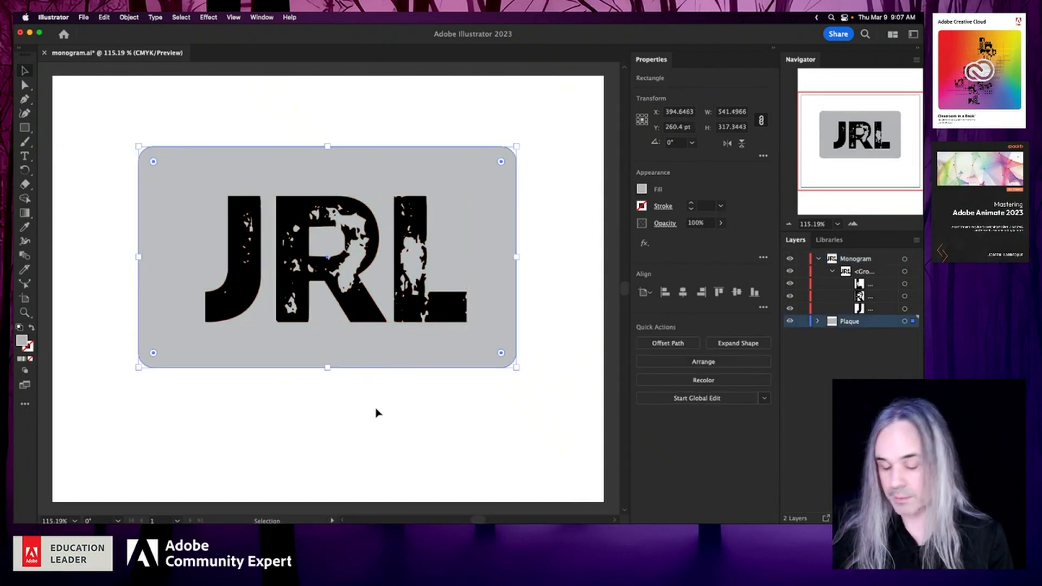
shift+click(338, 282)
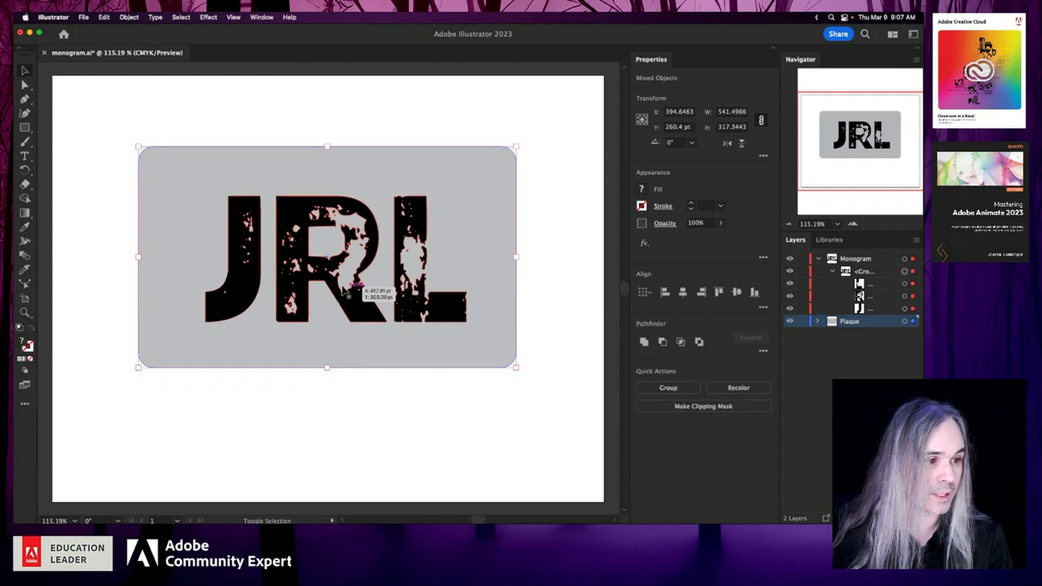
click(315, 426)
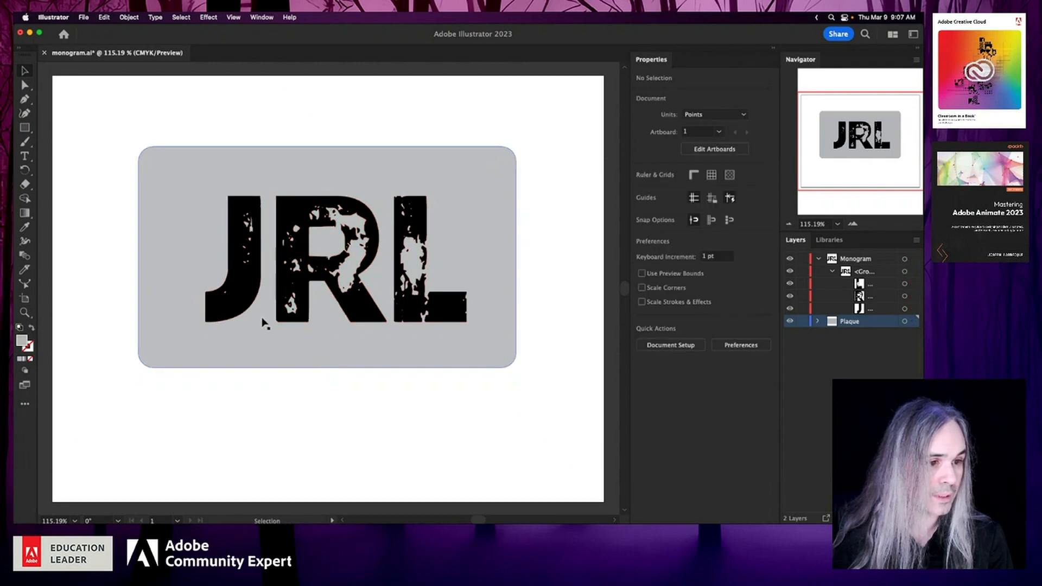
- Select the outlined JRL group and nudge it slightly left and back toward the right
click(251, 311)
key(Left)
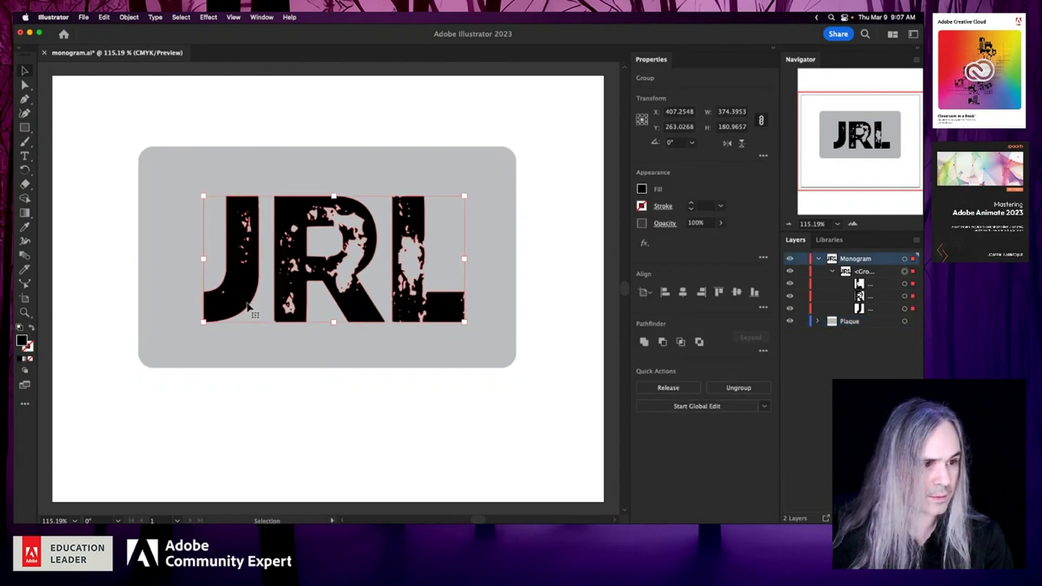
key(Right)
key(Right)
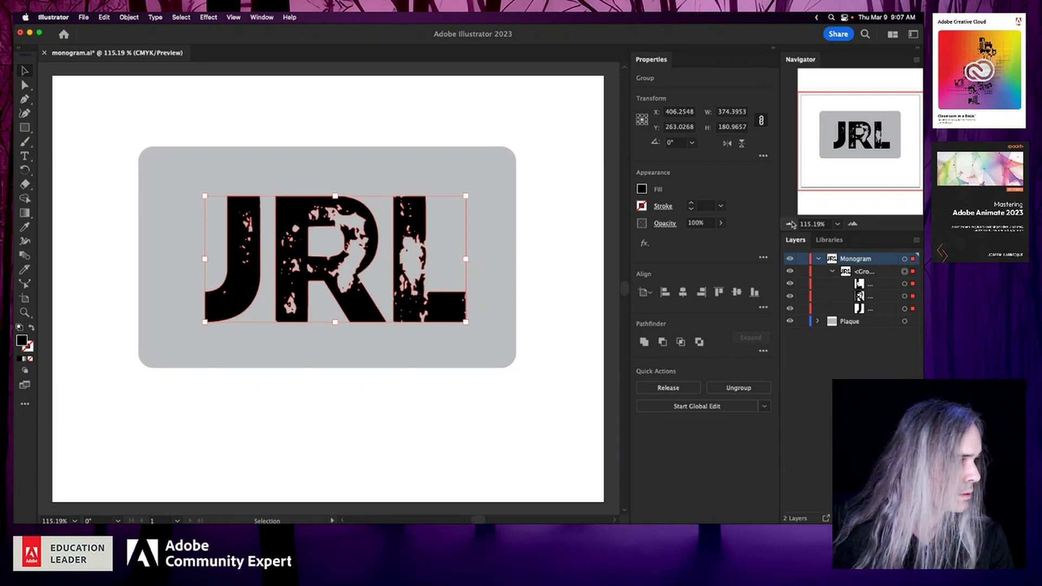
right_click(362, 317)
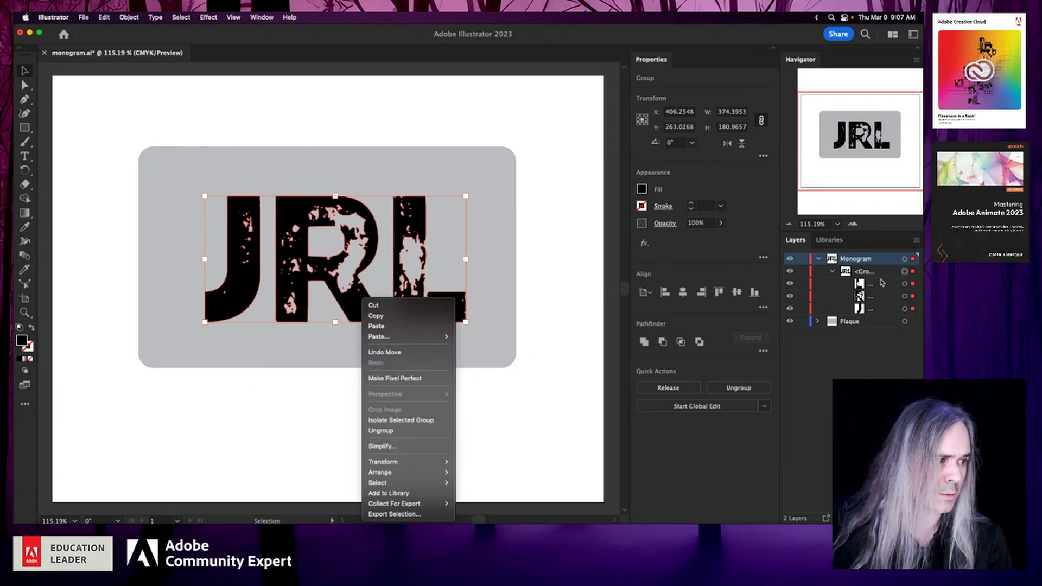
click(905, 284)
- Select only the letter L's compound path and nudge it right, away from the R, to about X 551 pt
click(904, 284)
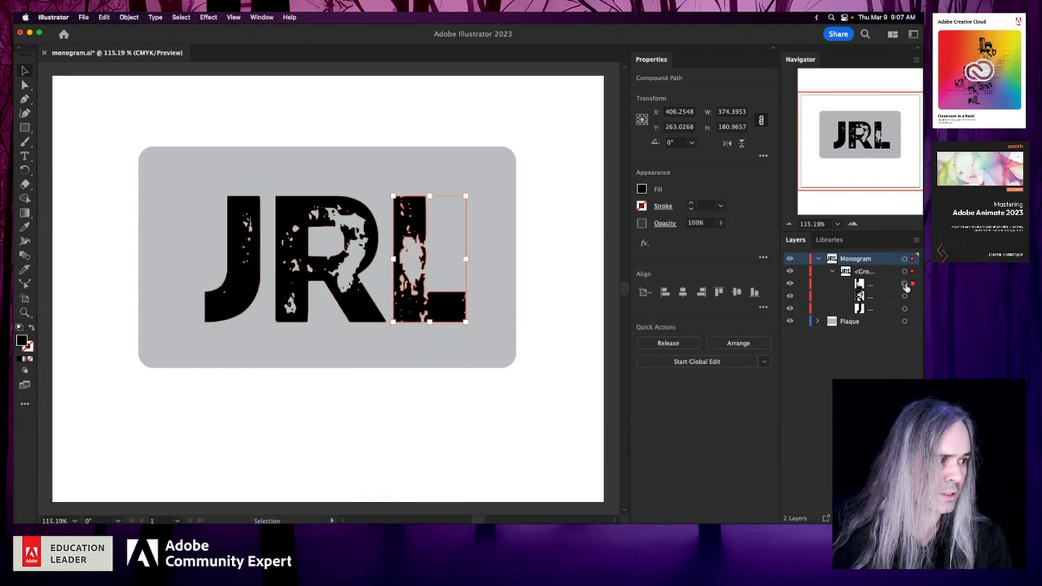
key(Right)
key(Right)
key(Right)
key(Right)
key(Right)
key(Right)
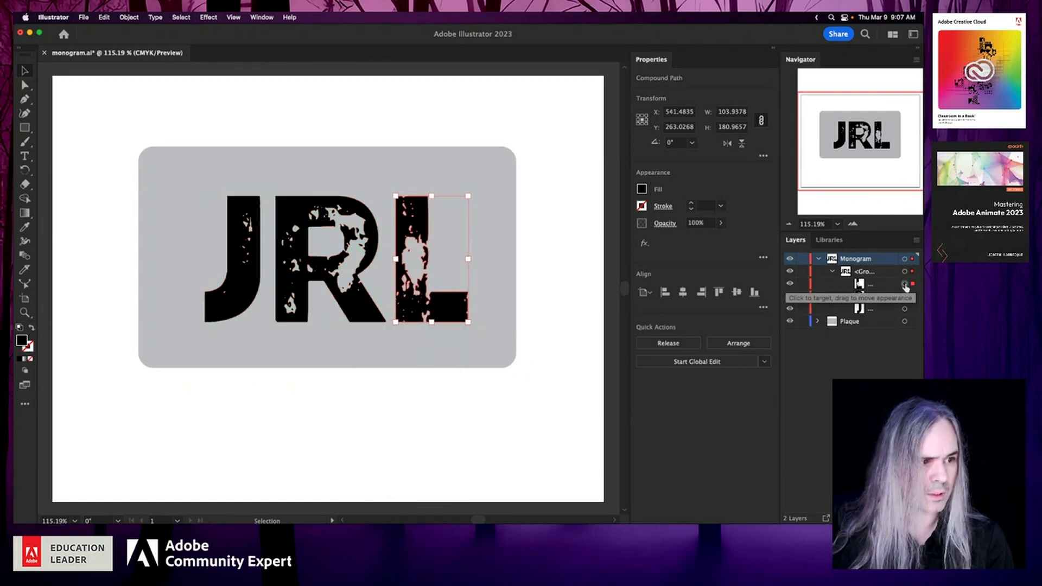
- Select only the letter J's compound path and nudge it left, away from the R, to about X 251 pt
click(905, 310)
key(Left)
key(Left)
key(Left)
key(Left)
key(Left)
key(Left)
key(Left)
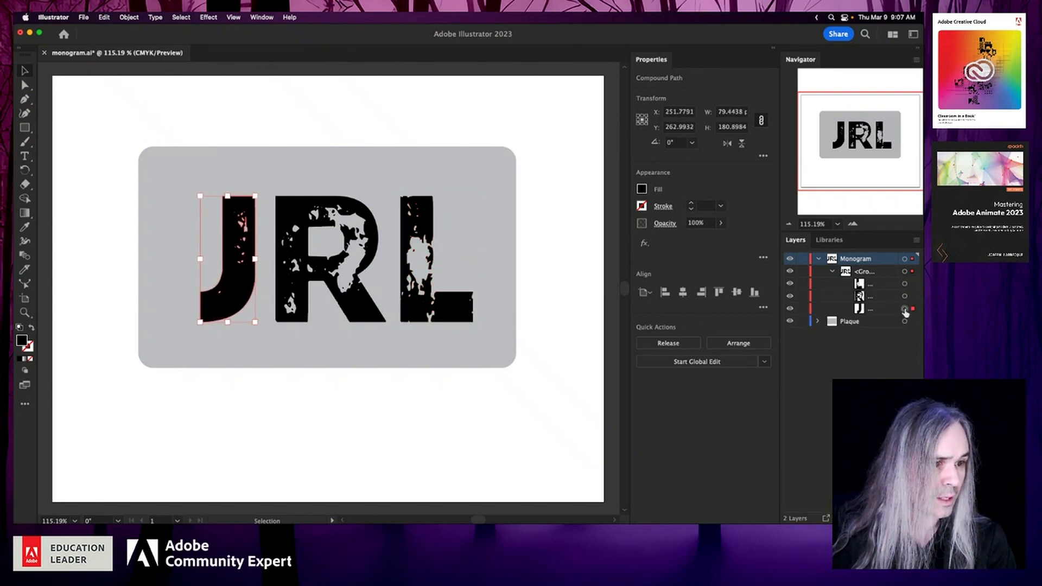
key(Right)
key(Left)
key(Left)
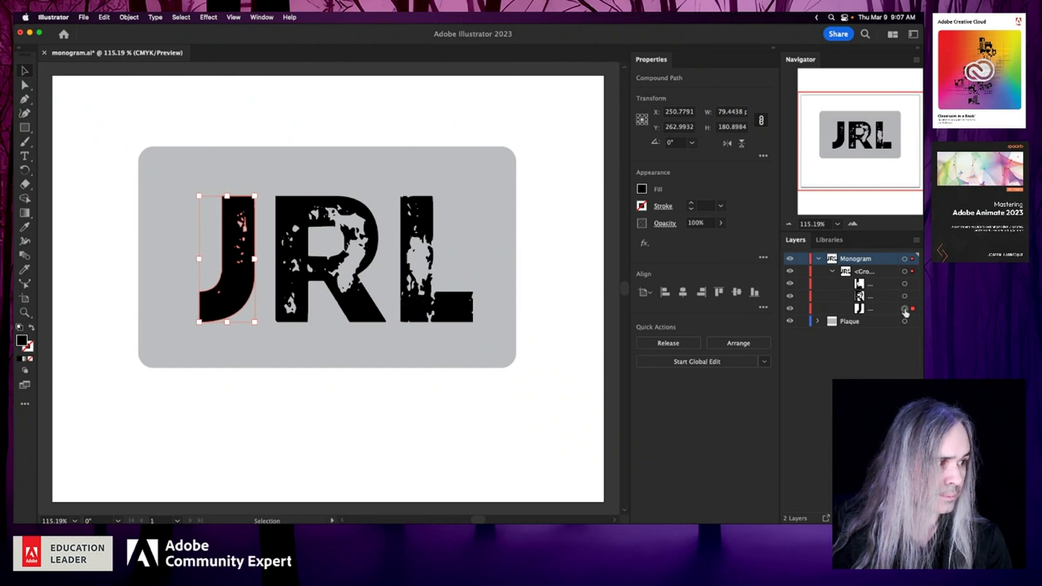
- Center the JRL group and the plaque on each other horizontally and vertically, and save the document
click(904, 271)
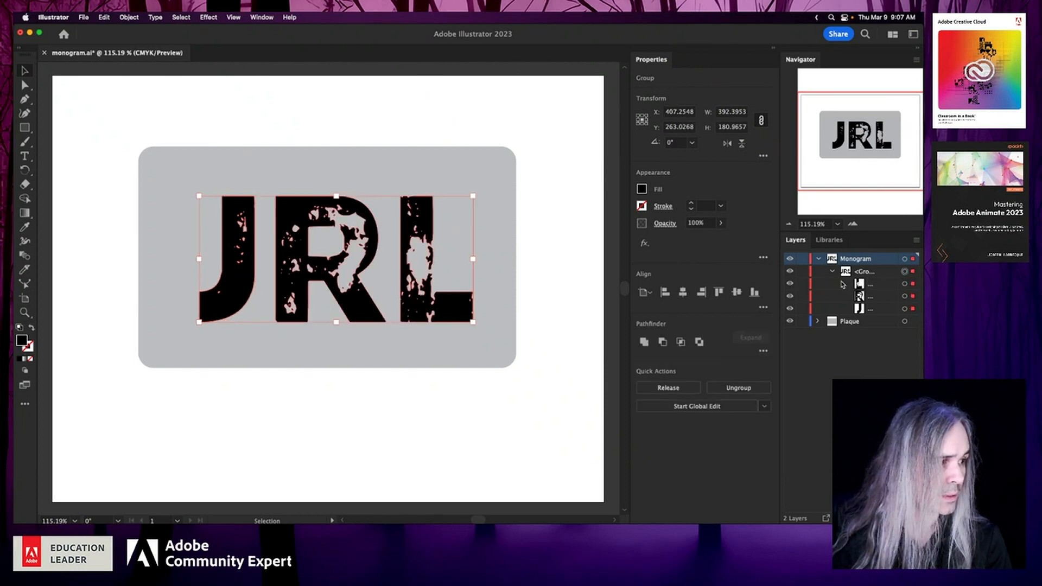
shift+click(471, 179)
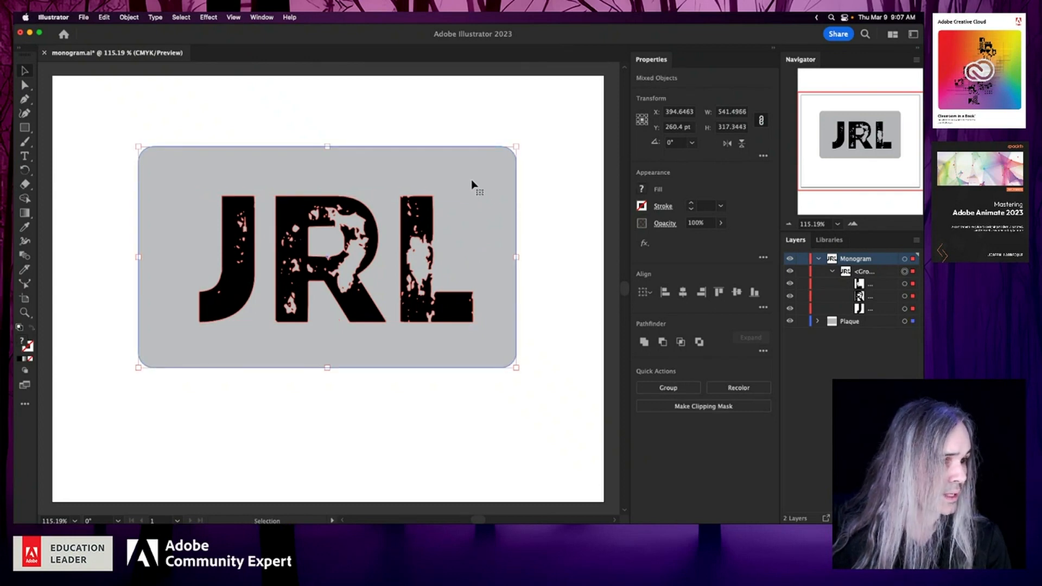
click(682, 293)
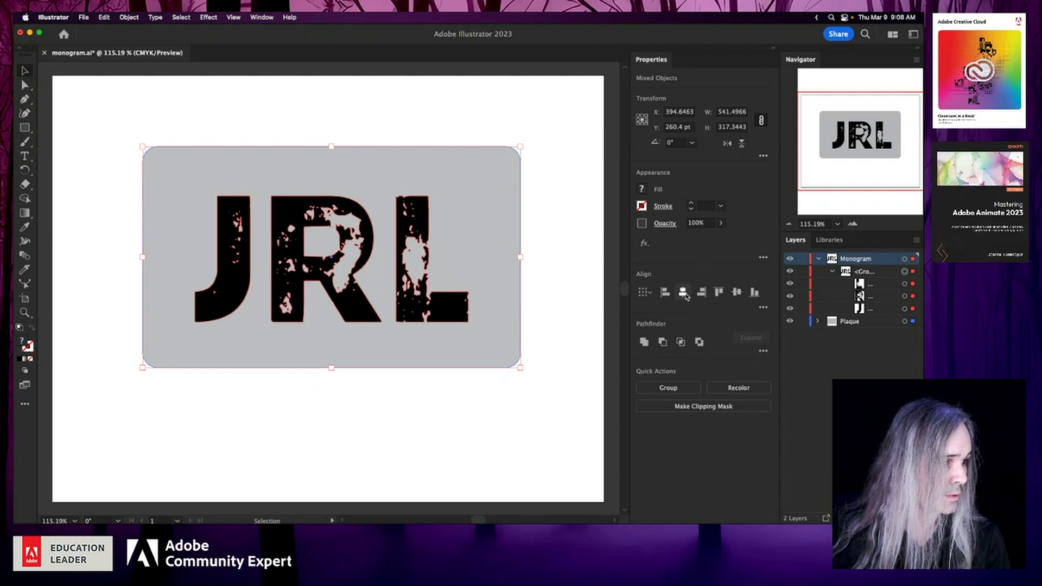
click(738, 294)
click(453, 446)
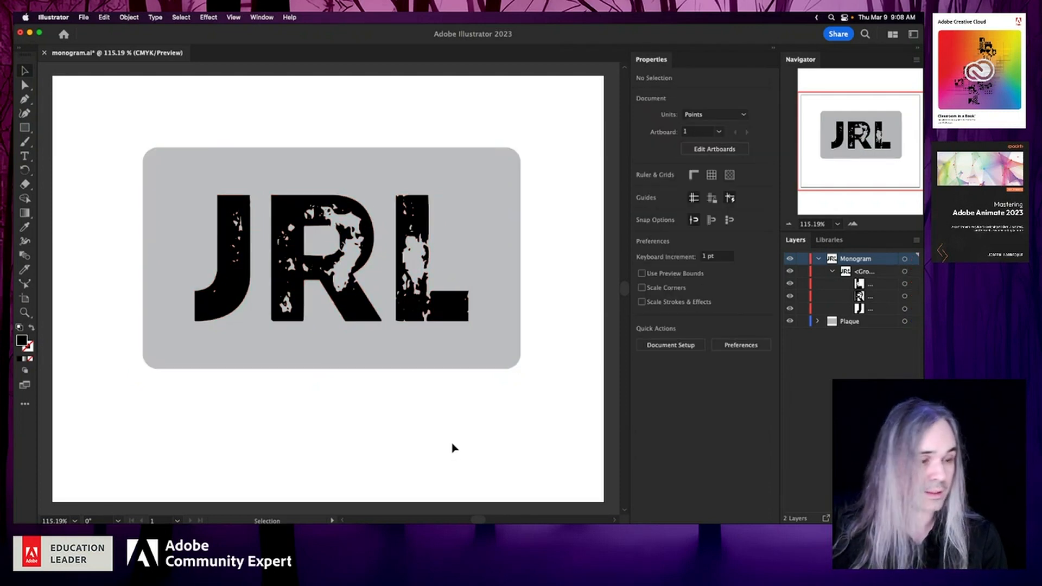
key(a)
key(super+s)
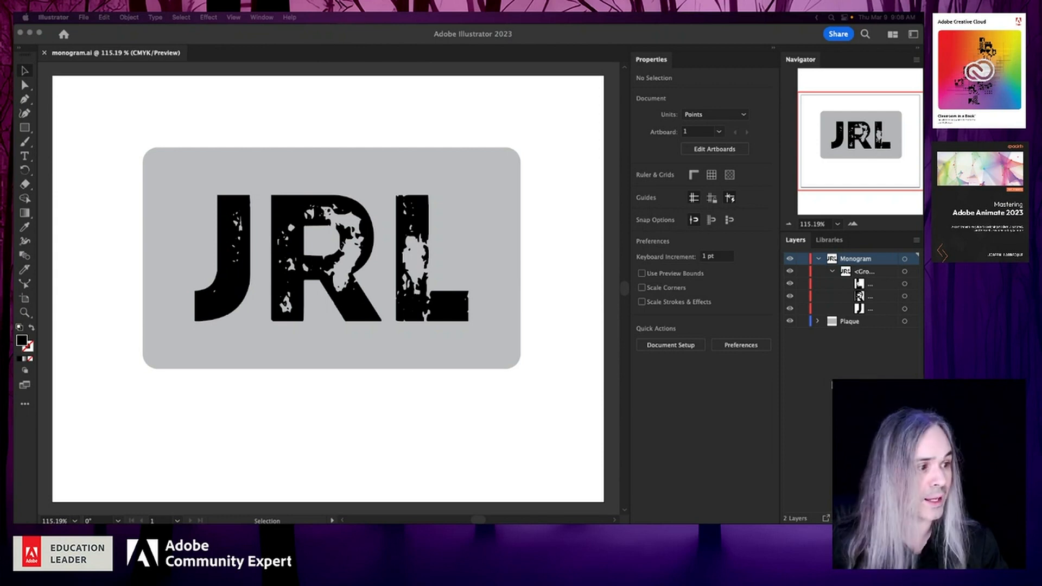
- Switch to Chrome, bring its window fully into view, and open the Photoshop Brush .ABR - Absinthe Spoons project on Behance
key(super+Tab)
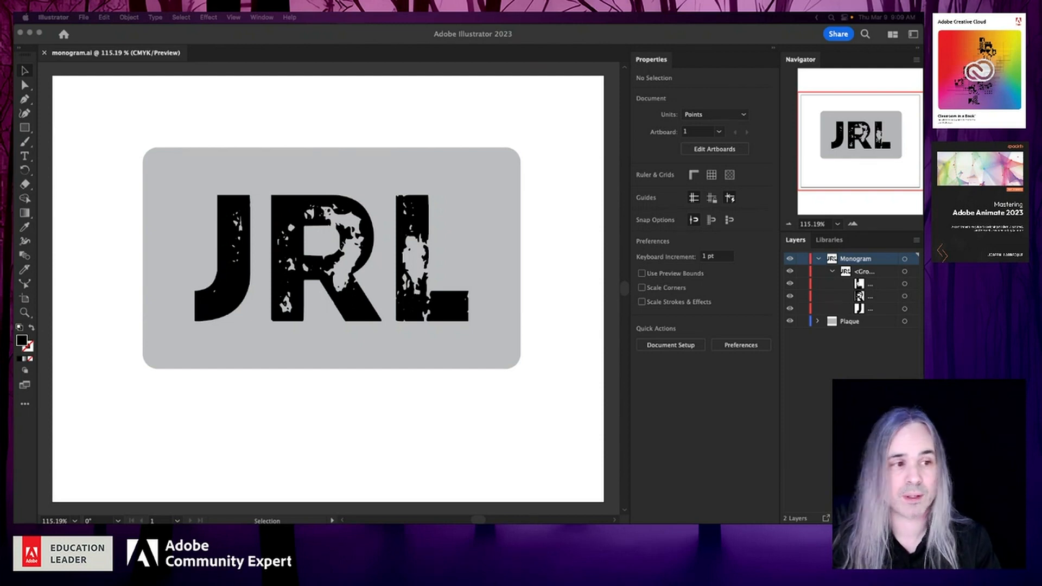
drag(15, 217, 228, 141)
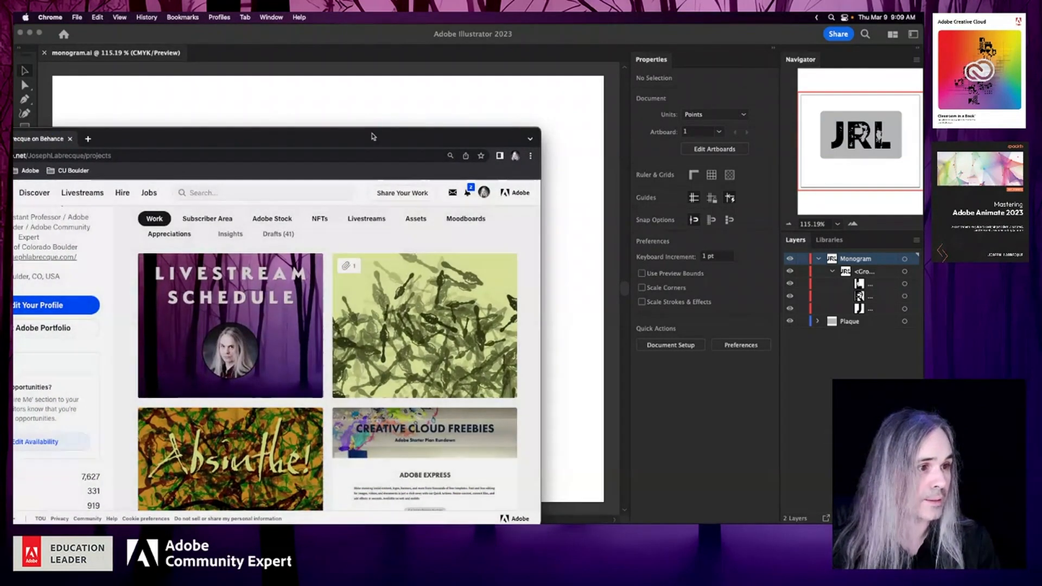
drag(373, 136, 600, 86)
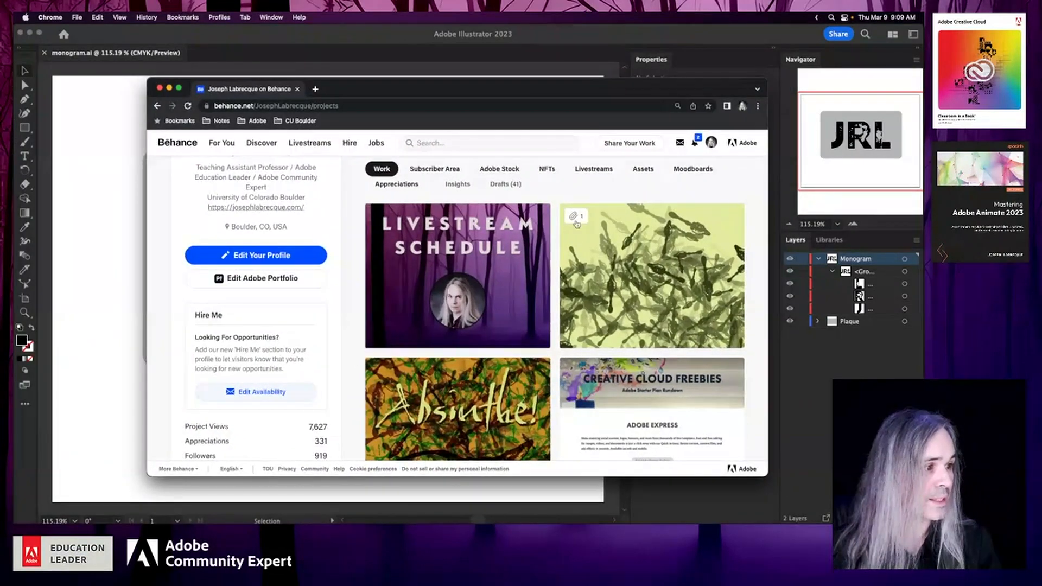
mouse_move(576, 224)
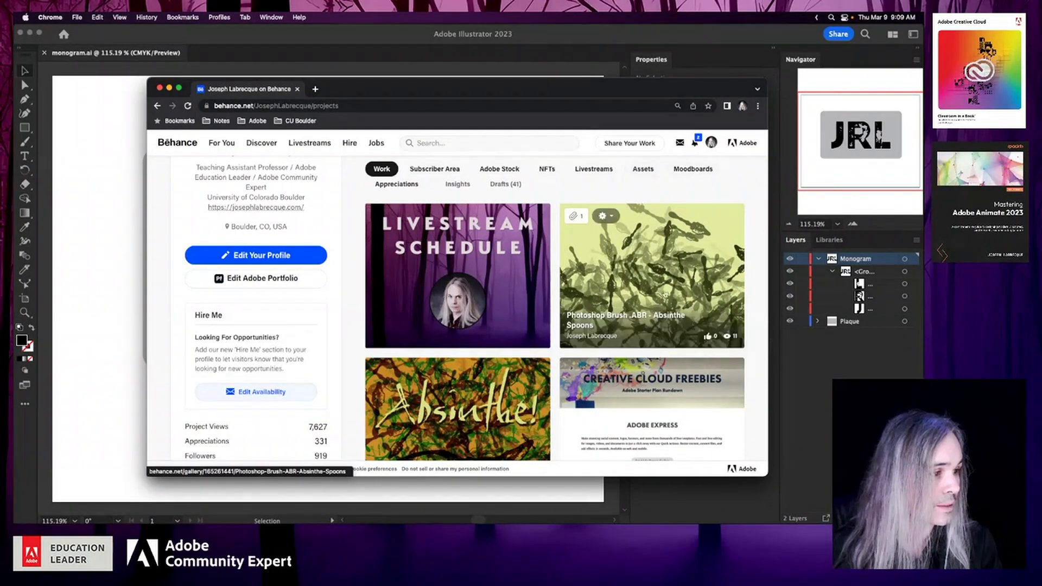
click(673, 247)
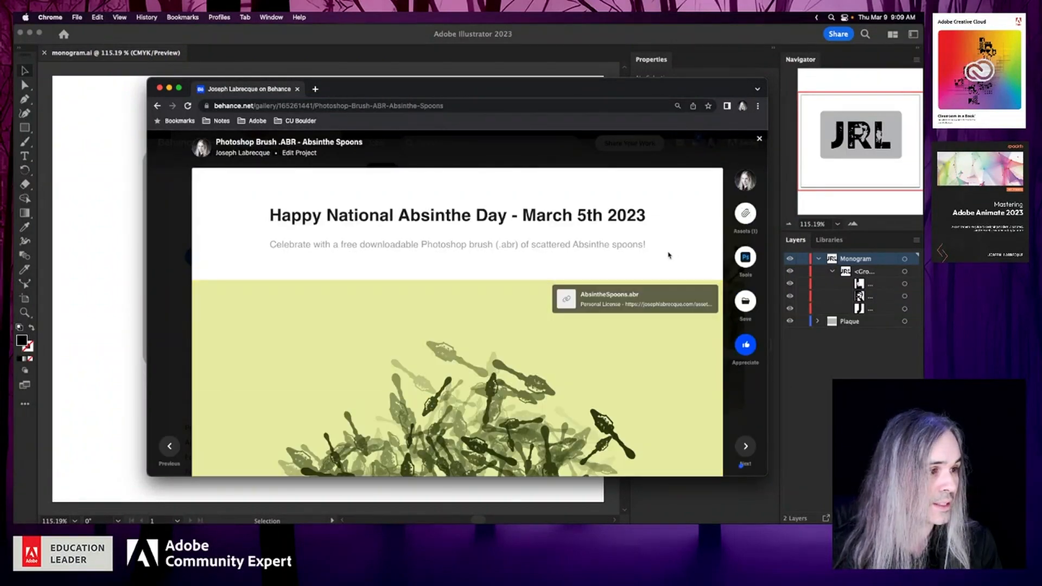
- Look through the Absinthe Spoons project page down to its end and back, and close the browser window
scroll(211, 360, down, 5)
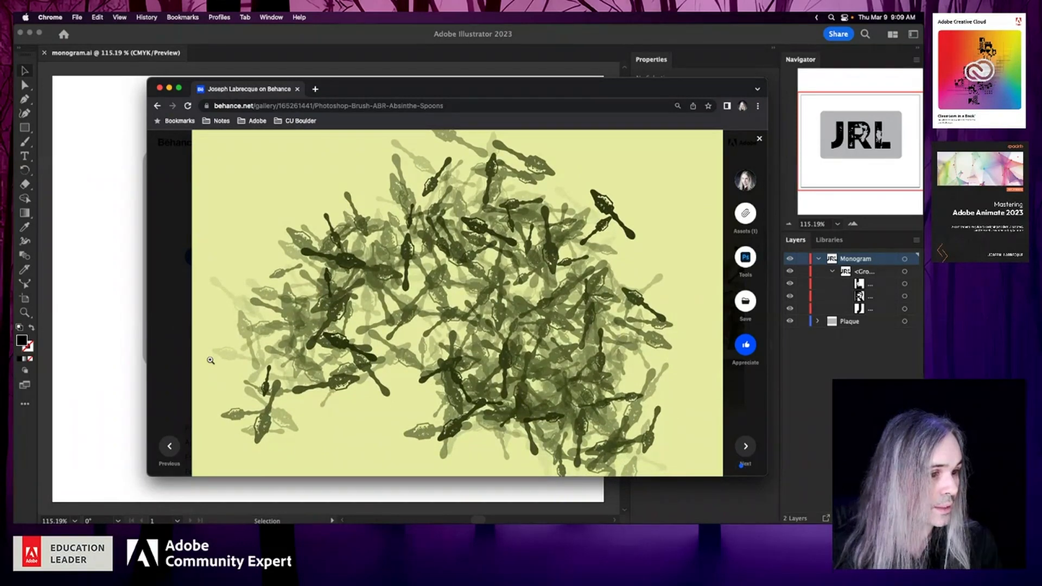
scroll(210, 361, down, 1)
scroll(210, 360, down, 10)
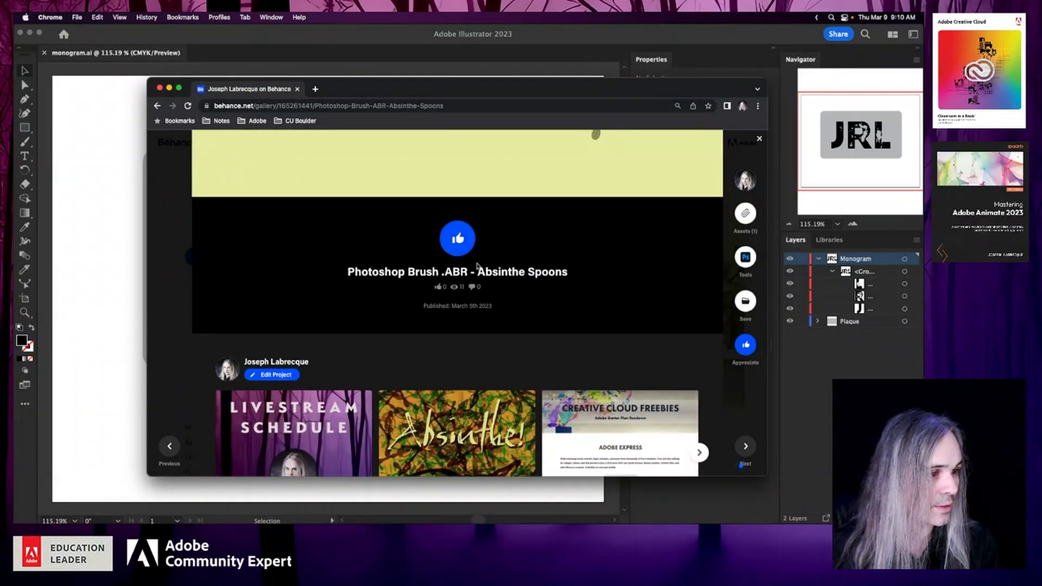
scroll(326, 242, up, 8)
scroll(326, 243, up, 5)
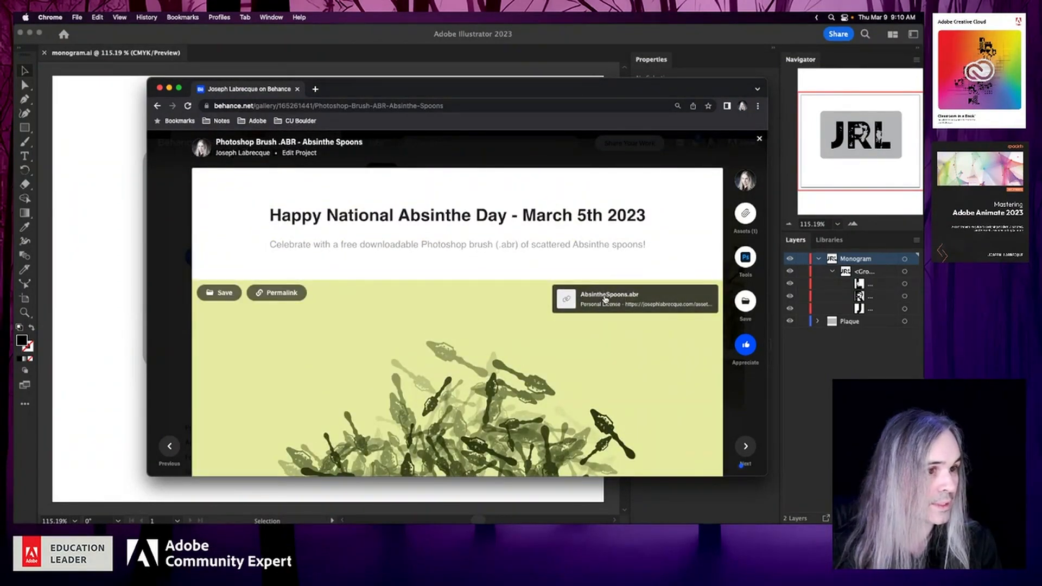
click(159, 88)
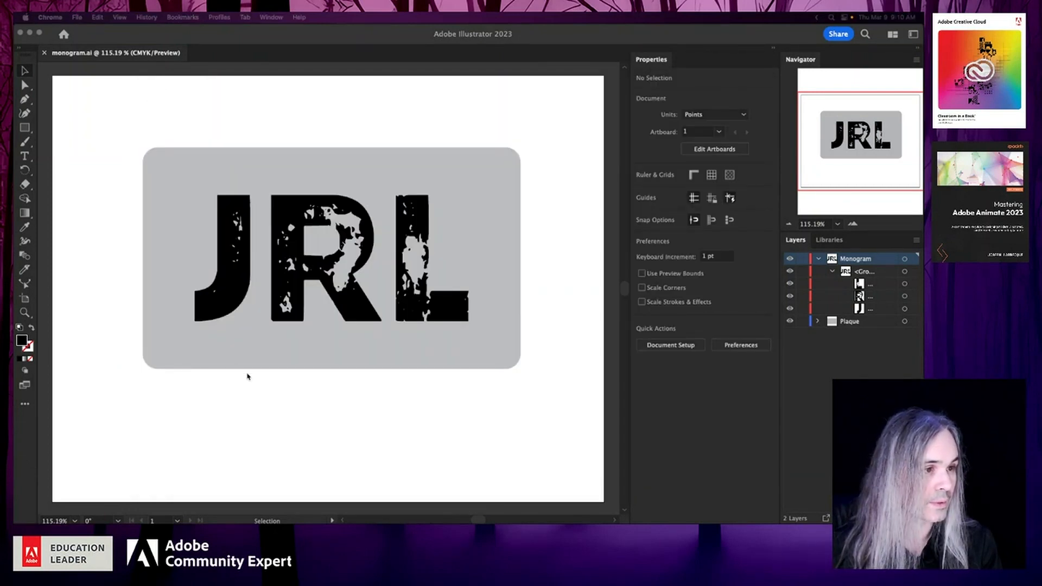
- Return to Illustrator, select the gray plaque, and look at which 3D and Materials effects can be added to it
scroll(248, 377, up, 1)
scroll(248, 377, down, 1)
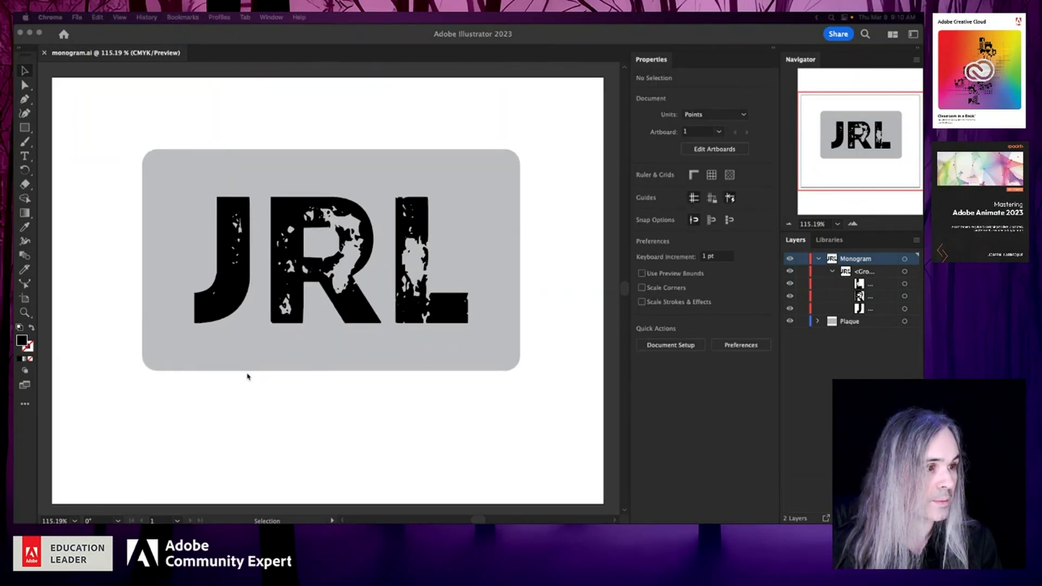
click(208, 413)
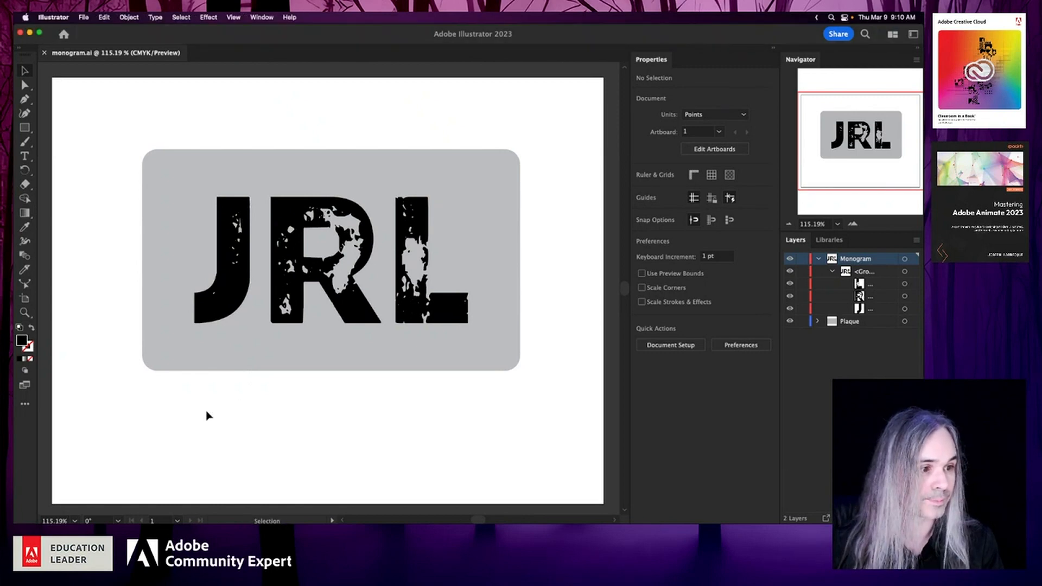
click(315, 356)
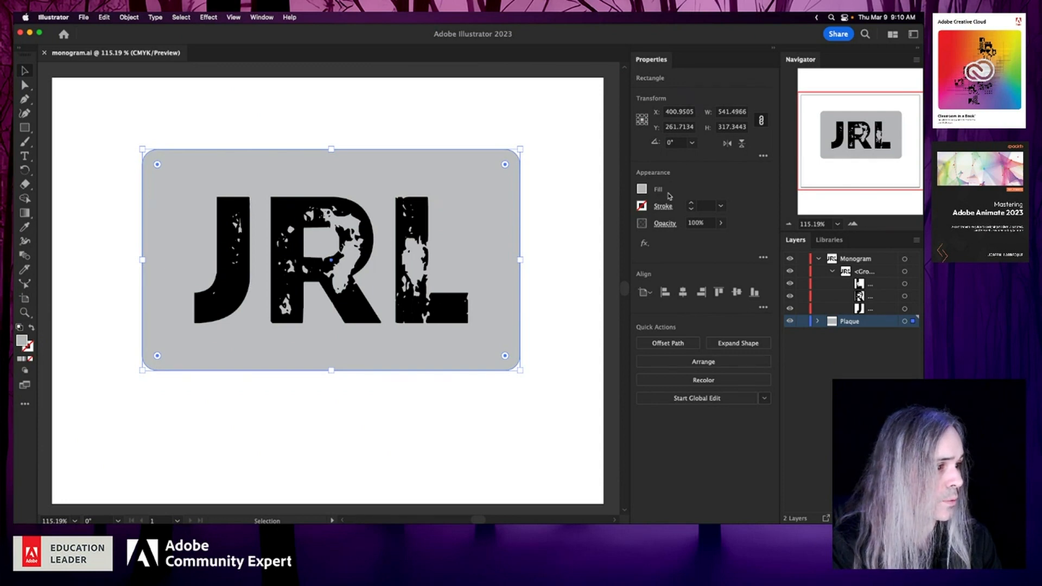
click(645, 242)
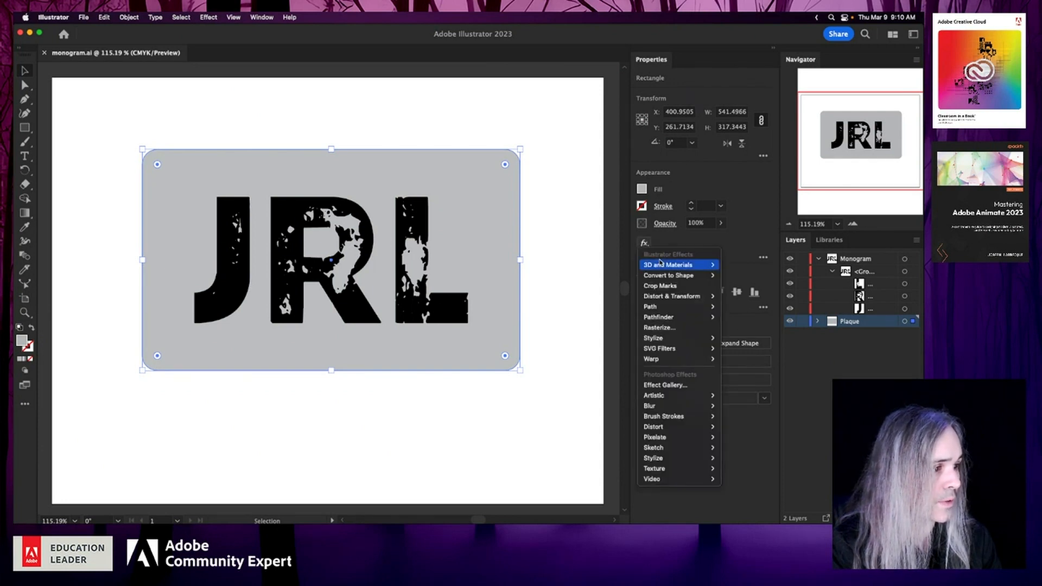
mouse_move(661, 264)
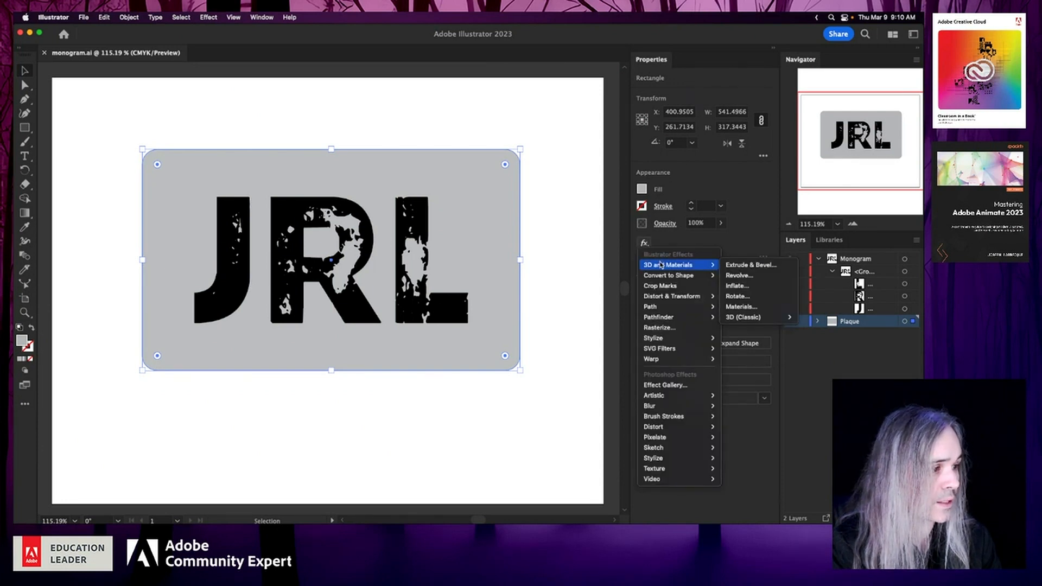
click(715, 78)
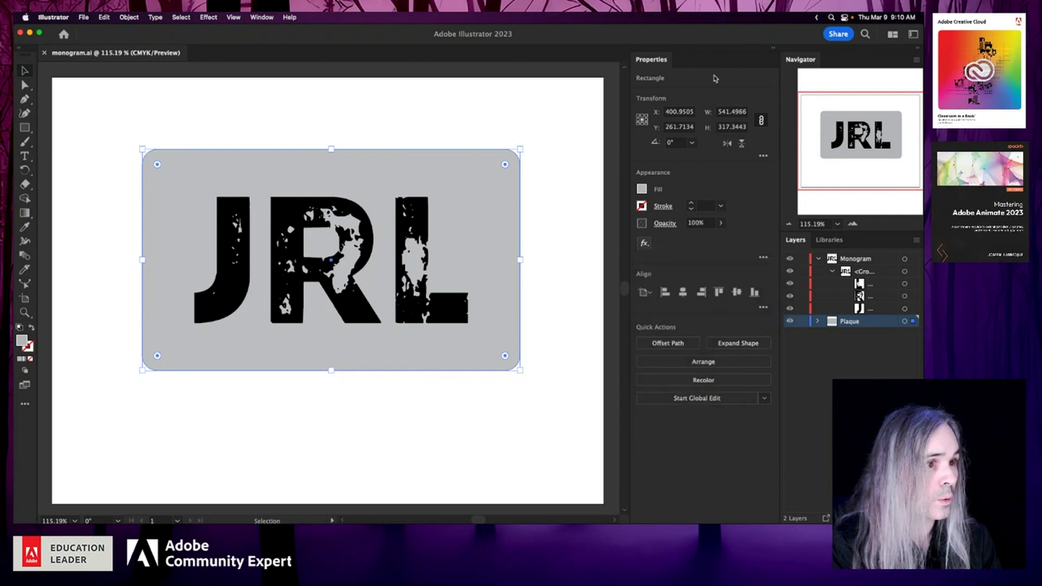
- Show the 3D and Materials panel, dock it beside Properties, and bring it to the front
click(253, 17)
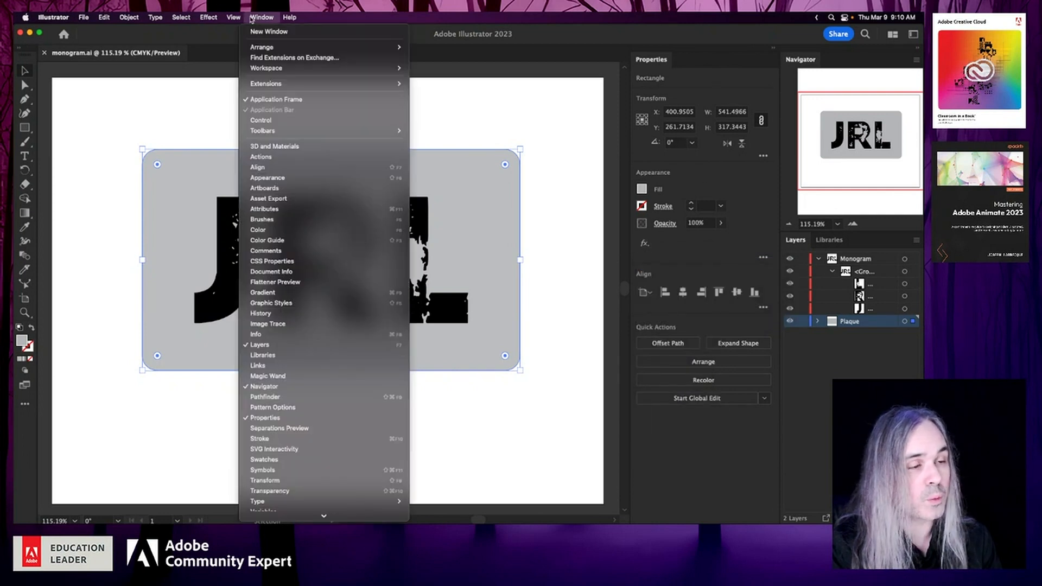
click(288, 146)
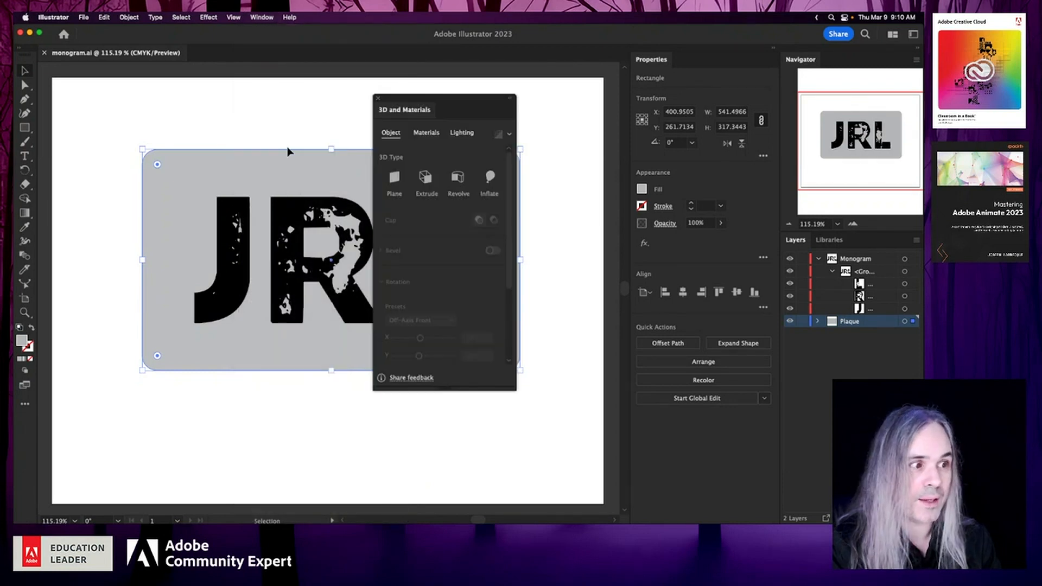
drag(445, 101, 695, 64)
click(652, 60)
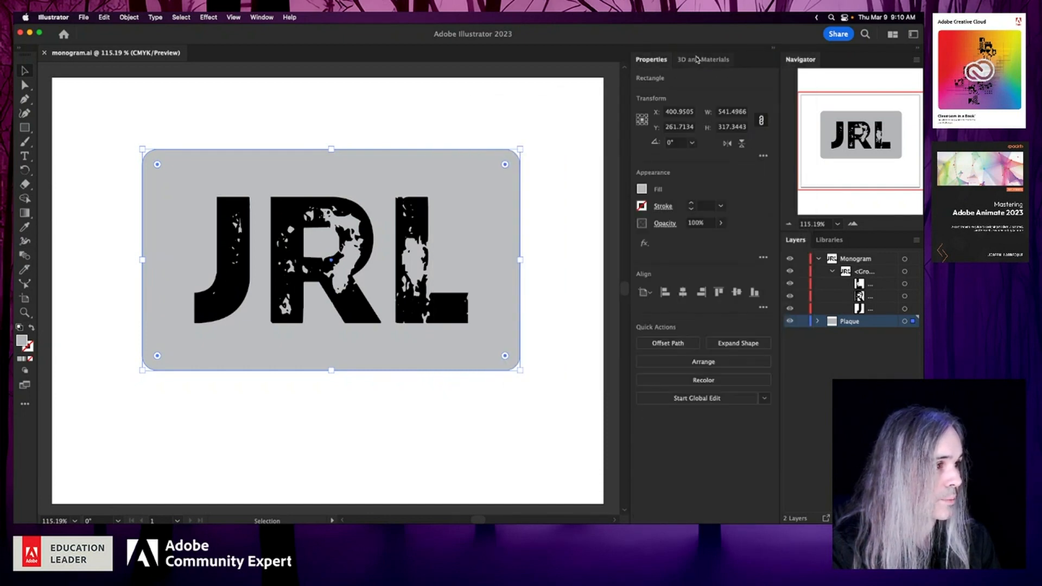
click(697, 59)
click(654, 60)
click(698, 59)
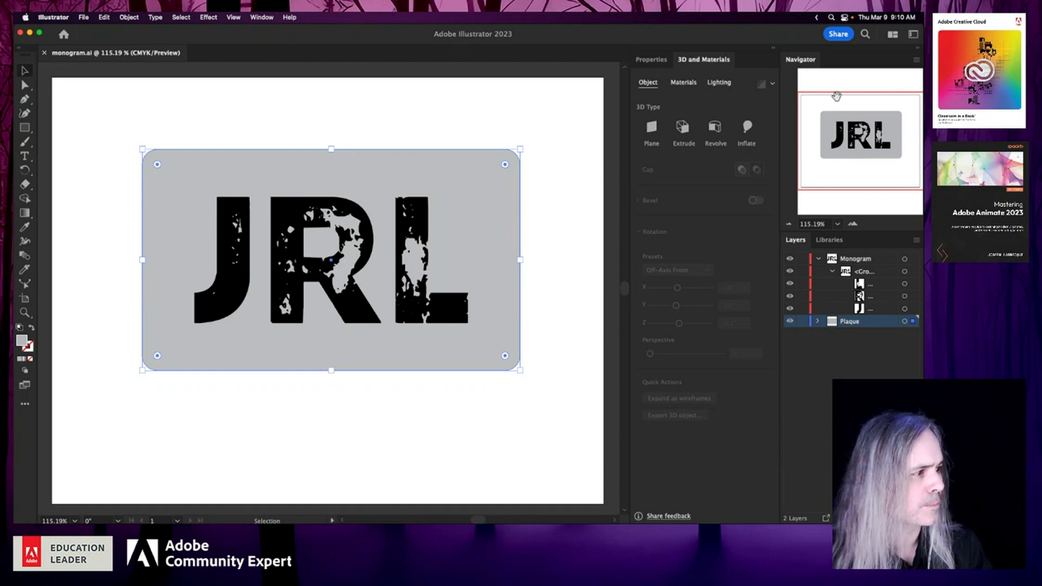
- Target the whole Plaque layer and apply a 3D Extrude to it with the Front rotation preset
click(818, 321)
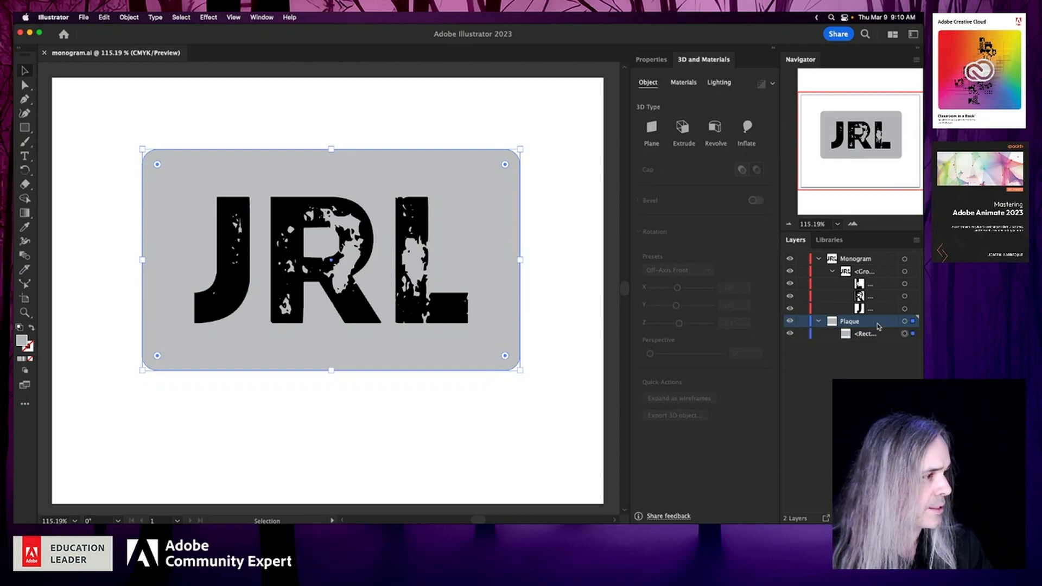
click(904, 322)
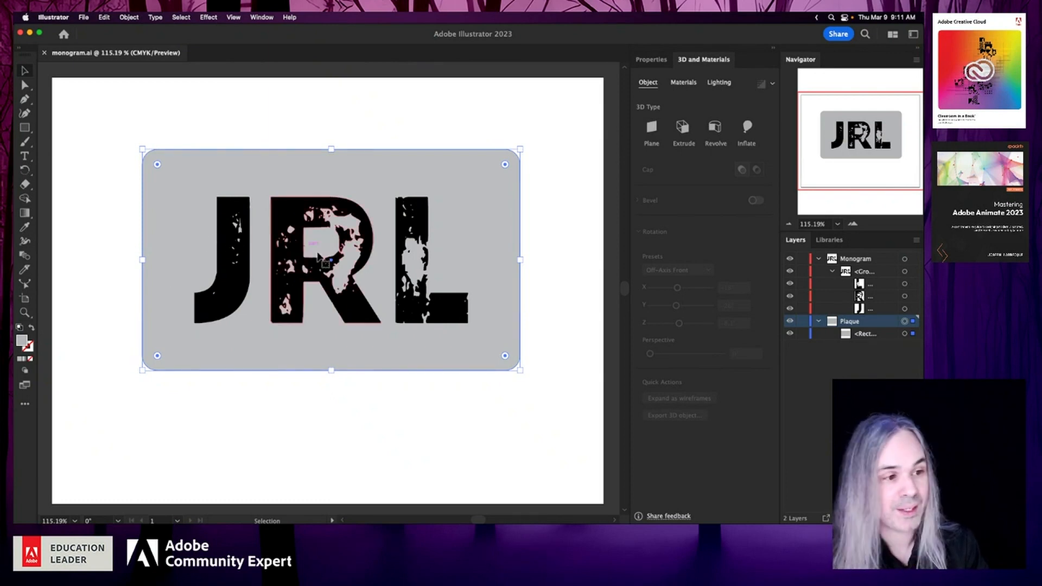
click(683, 127)
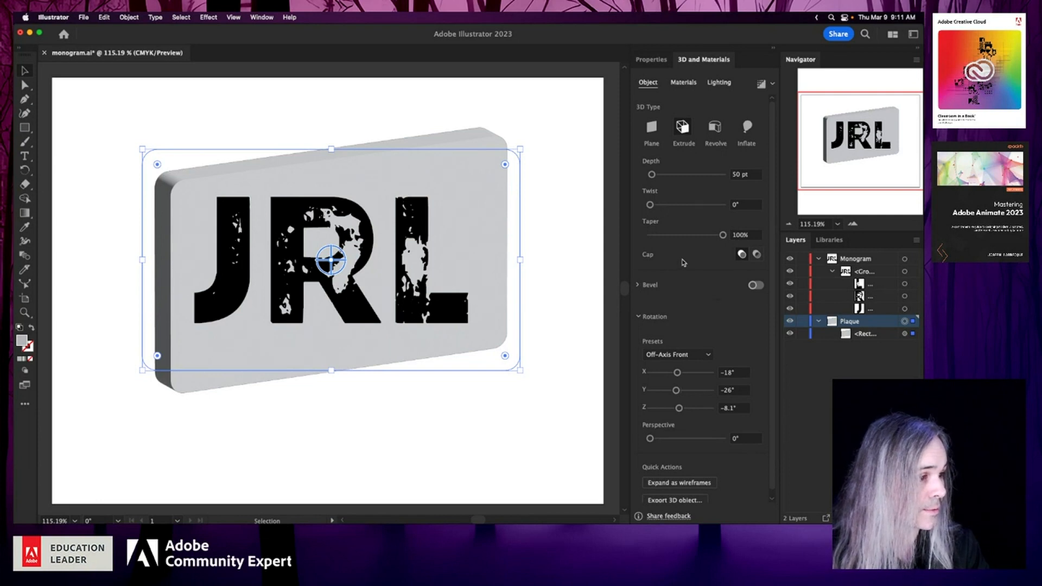
scroll(683, 263, down, 1)
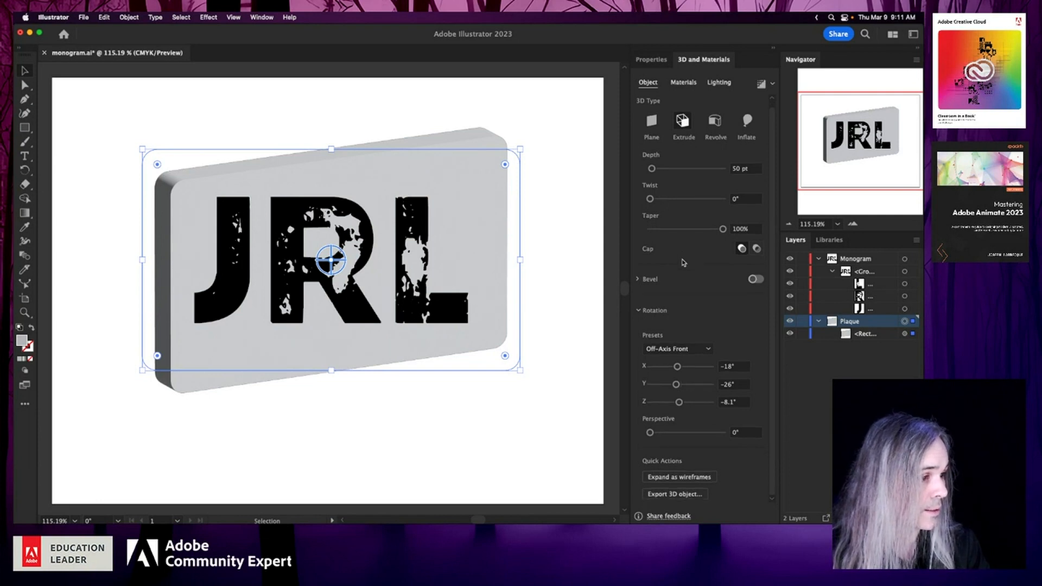
click(687, 351)
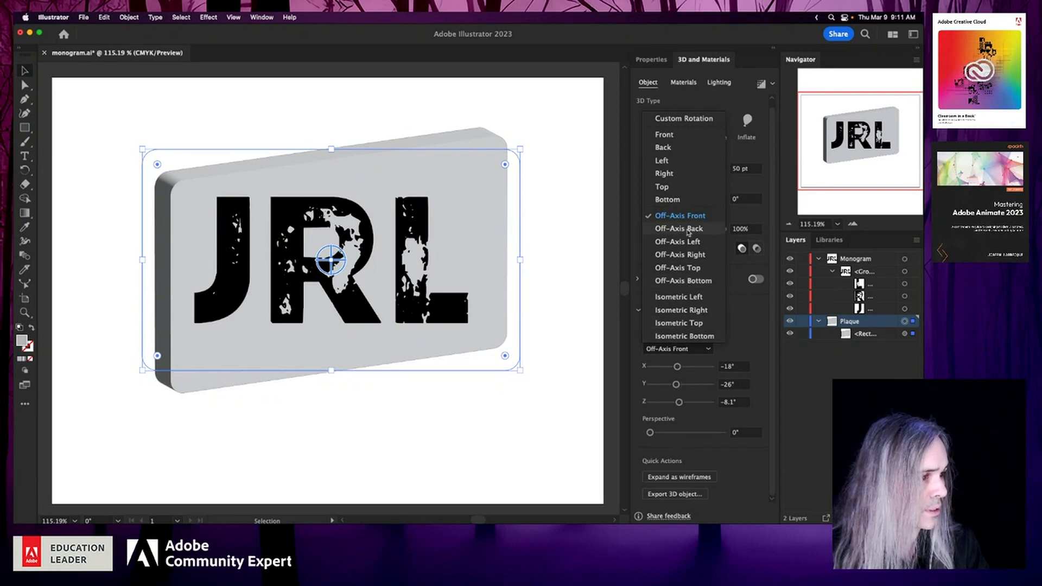
click(676, 135)
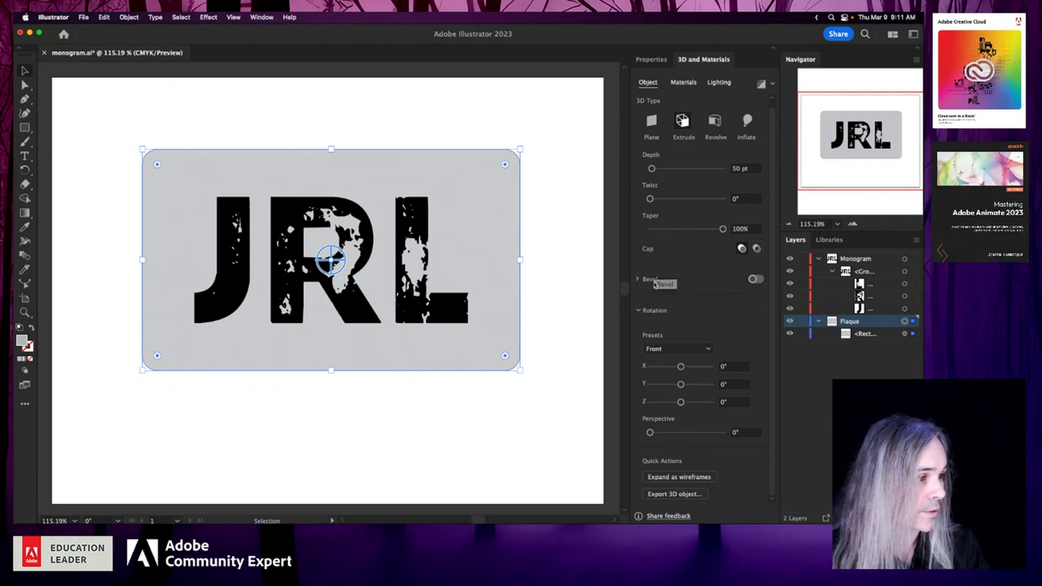
- Add a bevel to the plaque's extrusion, trying the Step and Classic Outline shapes before settling on Classic
click(755, 280)
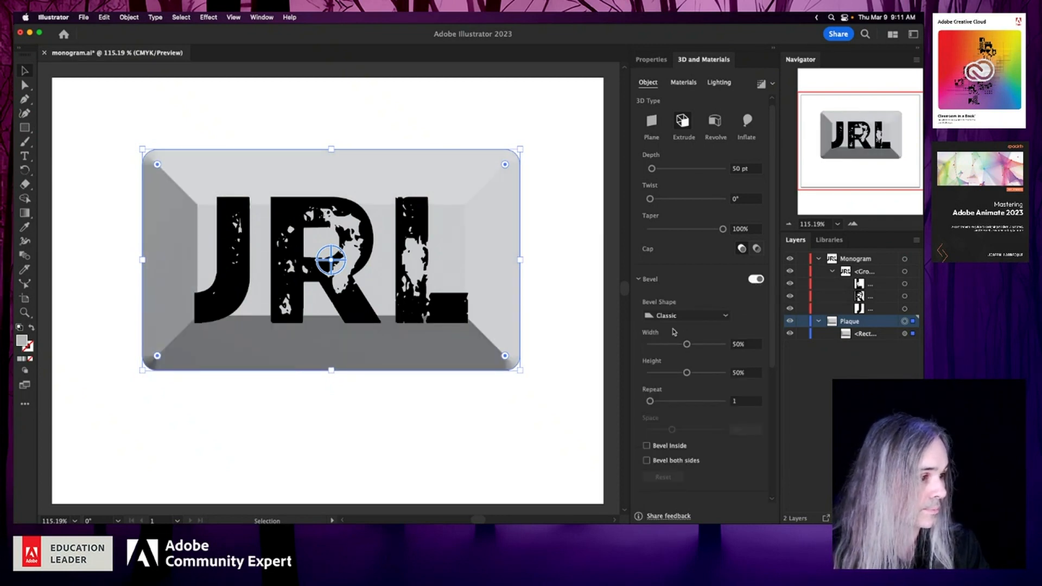
click(706, 316)
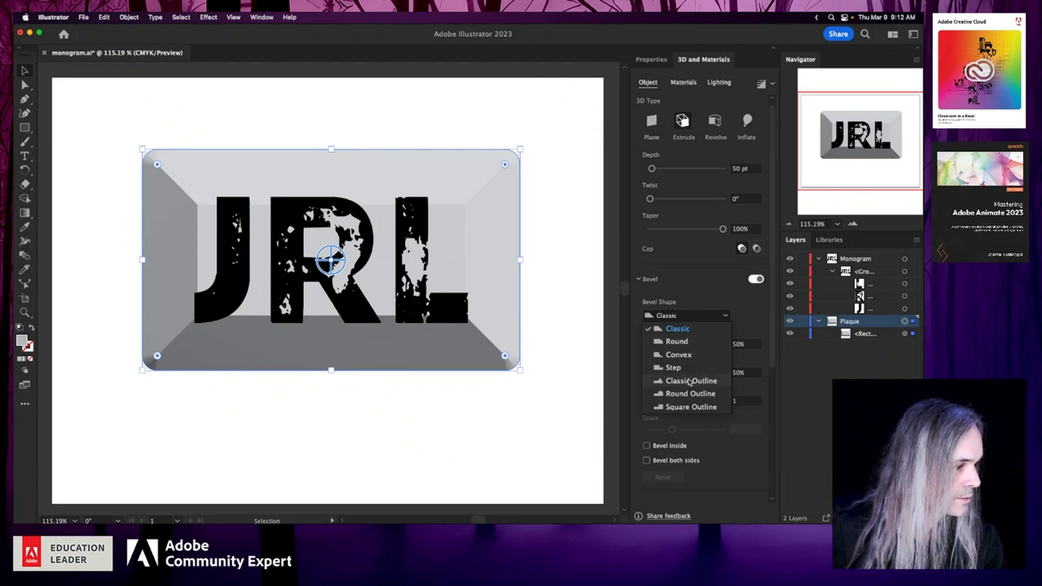
click(673, 368)
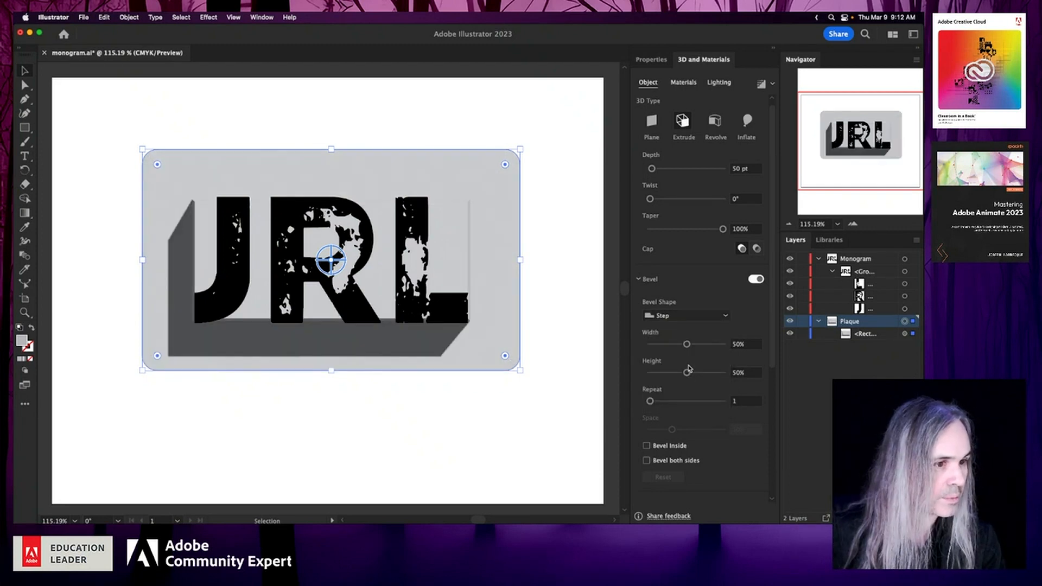
click(692, 316)
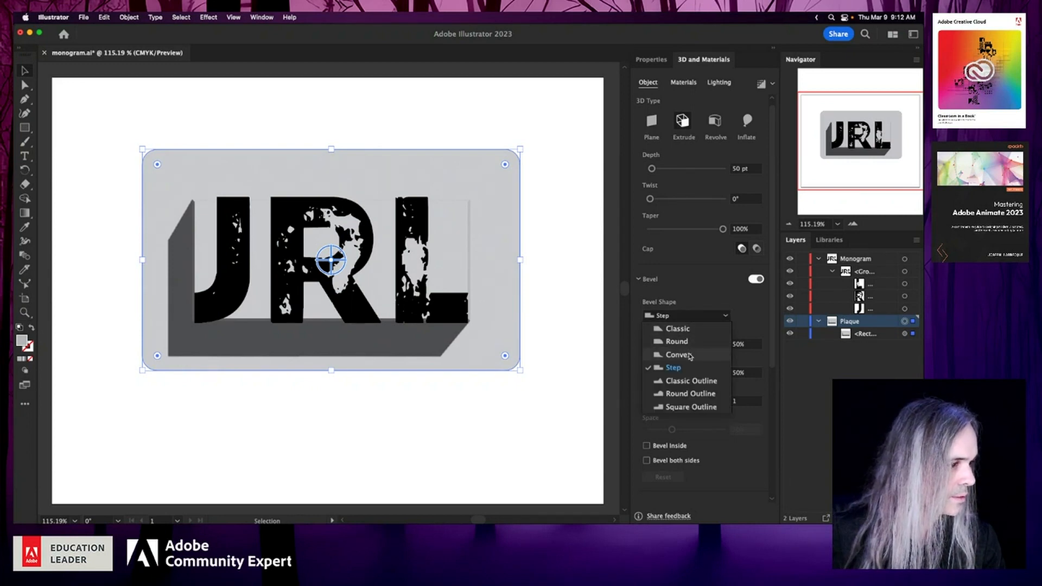
click(690, 381)
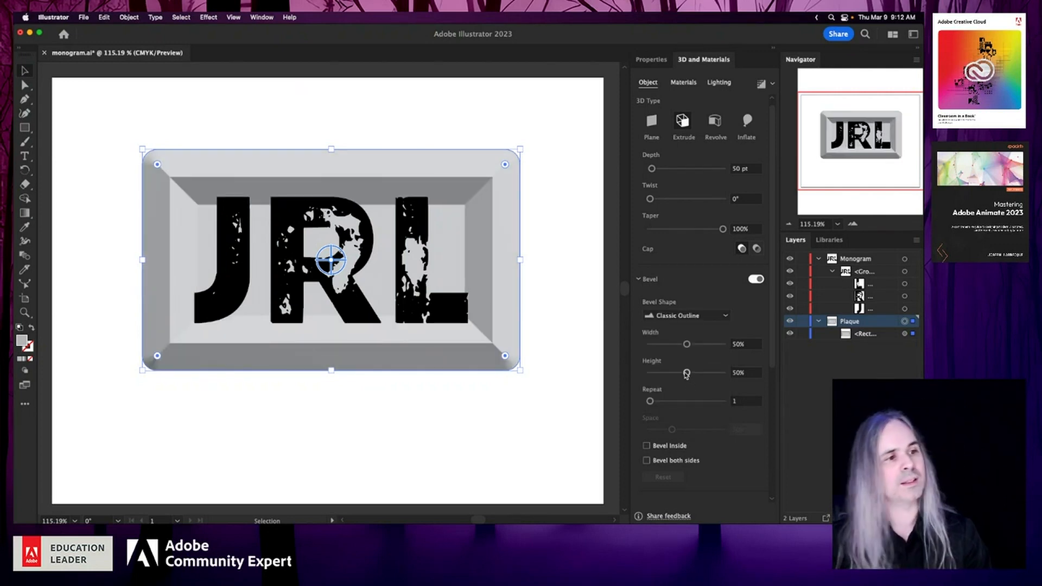
click(699, 317)
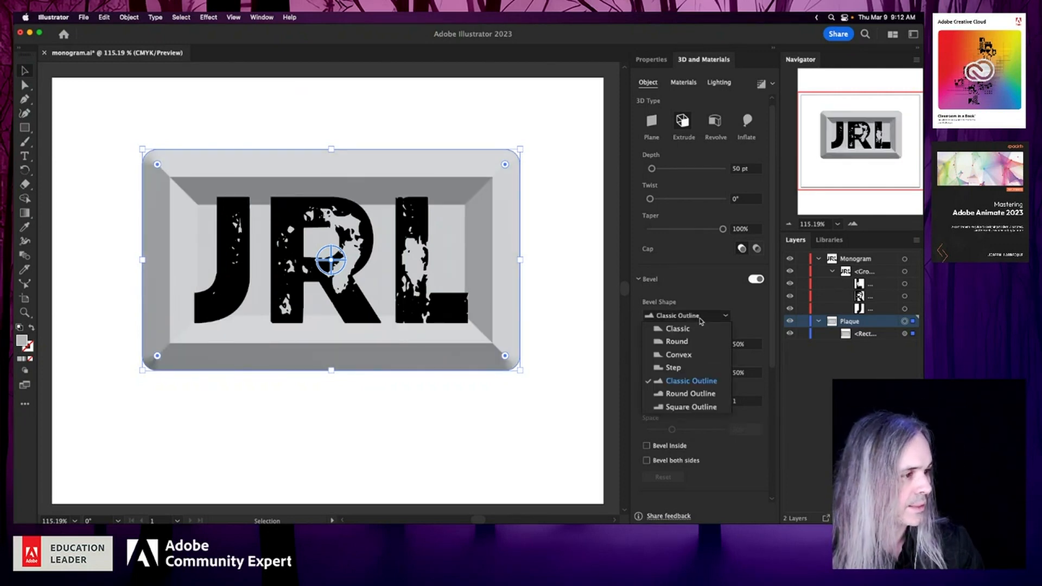
click(700, 329)
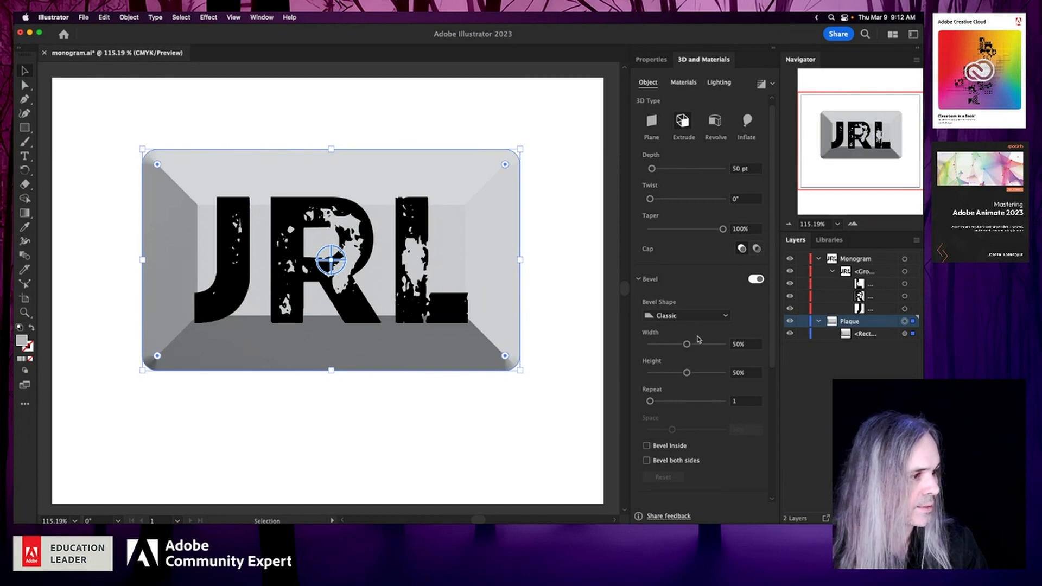
- Set the plaque's bevel width to 13% and its height to 62%
drag(687, 344, 661, 348)
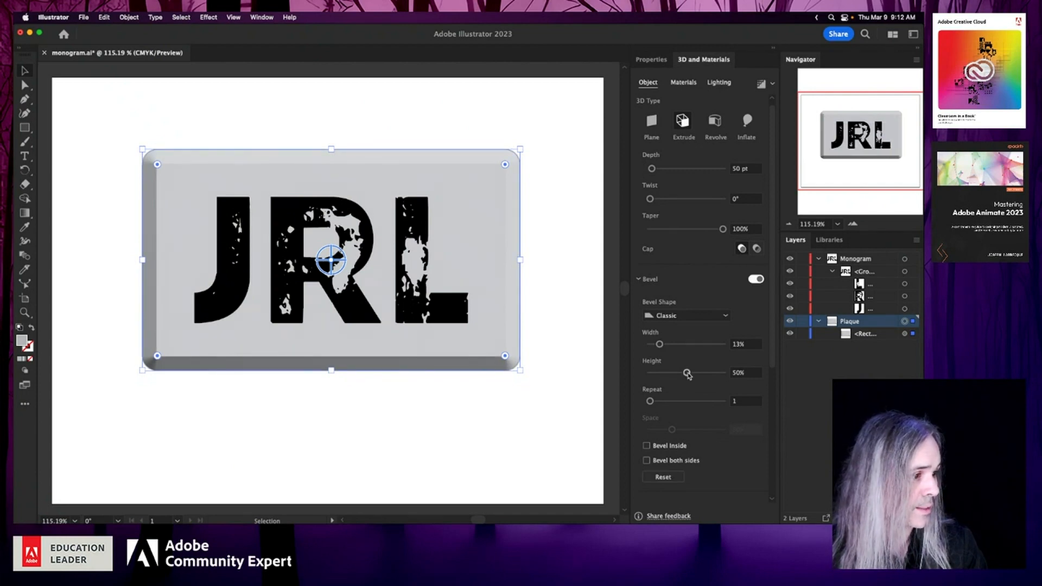
mouse_move(688, 373)
mouse_down()
mouse_move(713, 373)
mouse_move(677, 374)
mouse_move(697, 373)
mouse_up()
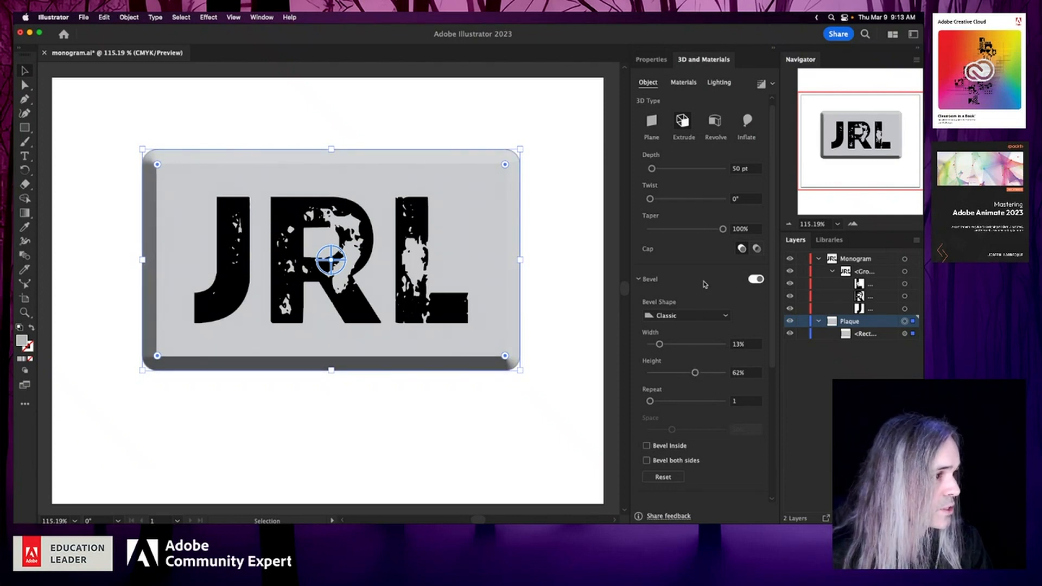
scroll(704, 283, down, 4)
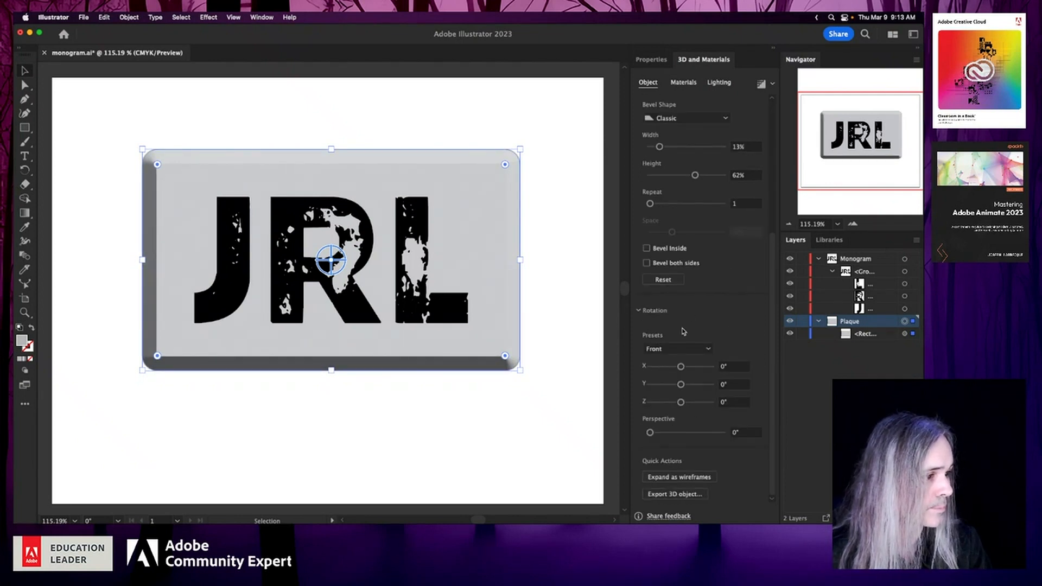
- Try the Off-Axis Left rotation on the plaque, settle on the Off-Axis Front preset, and hide the Monogram layer
click(683, 349)
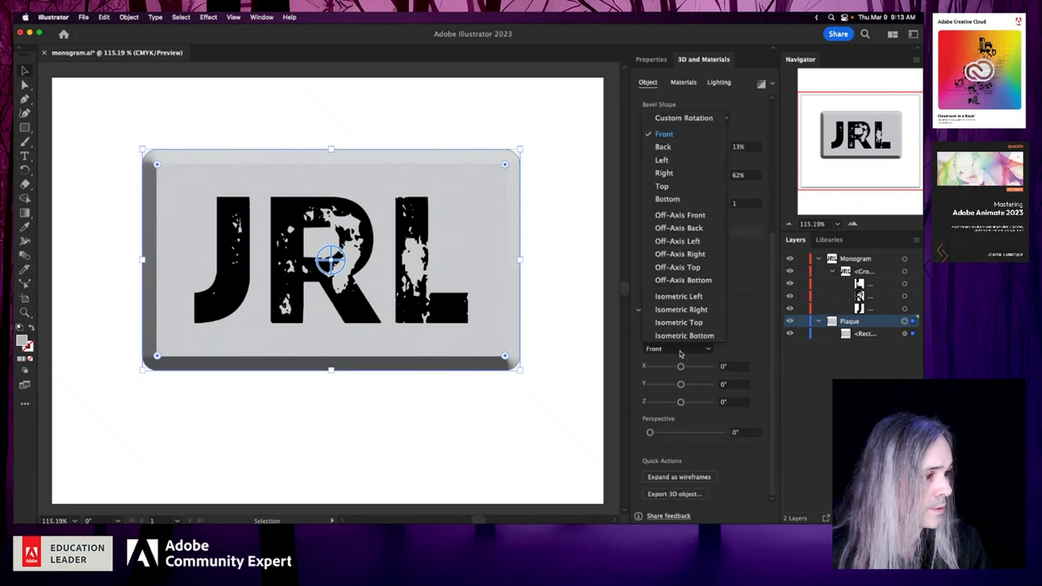
click(690, 241)
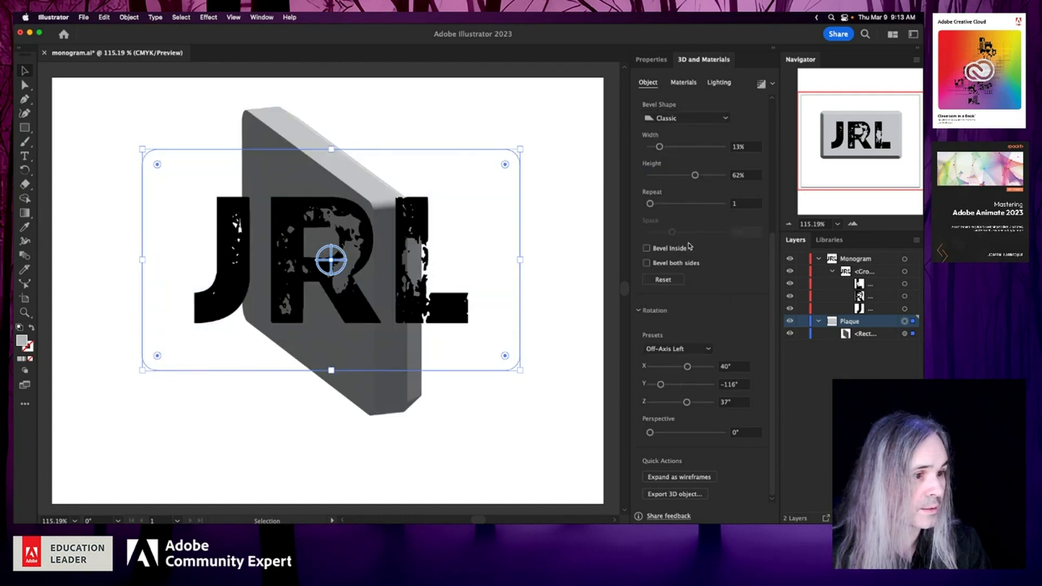
click(673, 349)
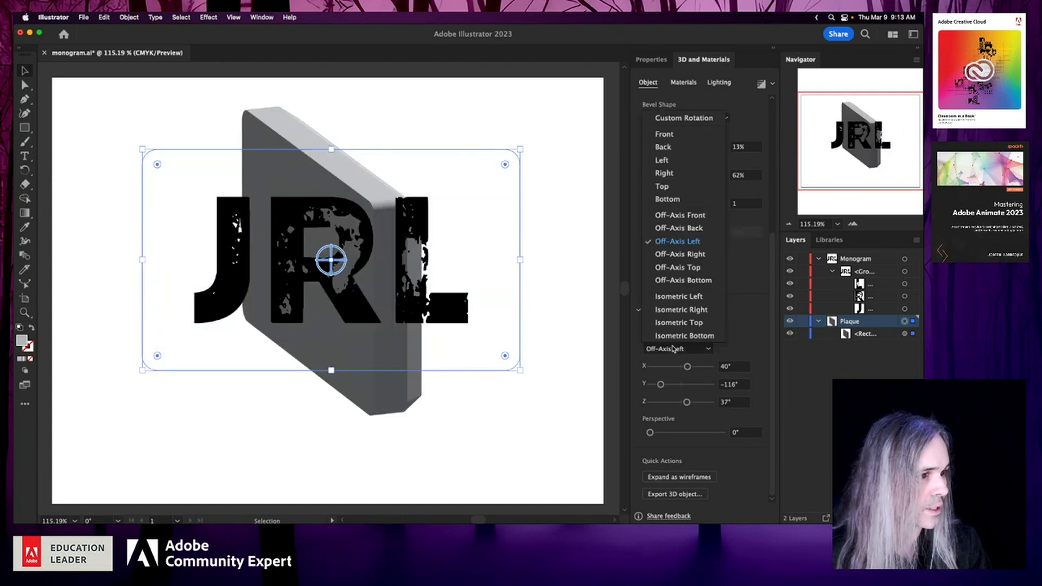
click(682, 217)
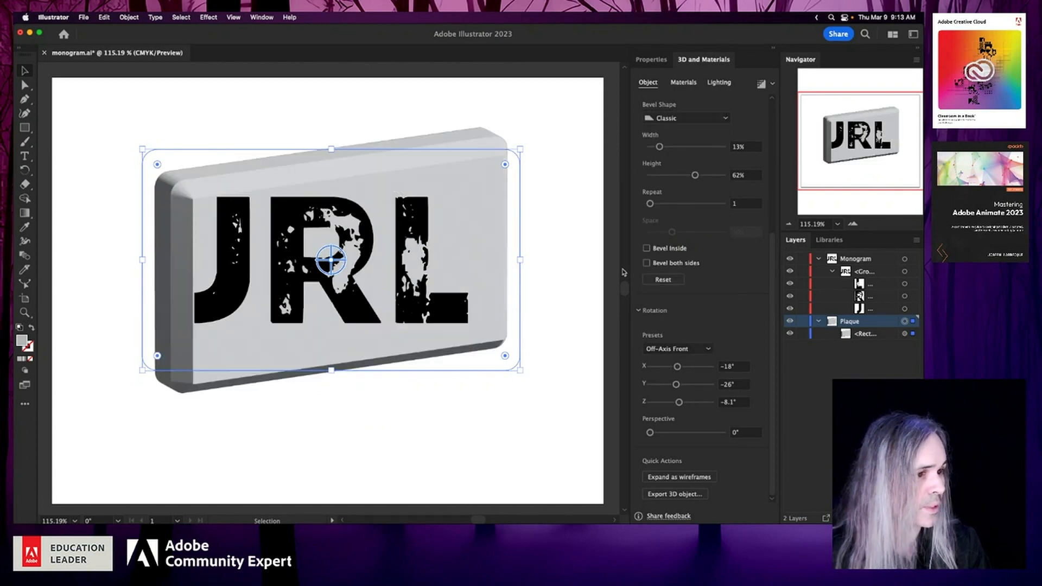
click(790, 259)
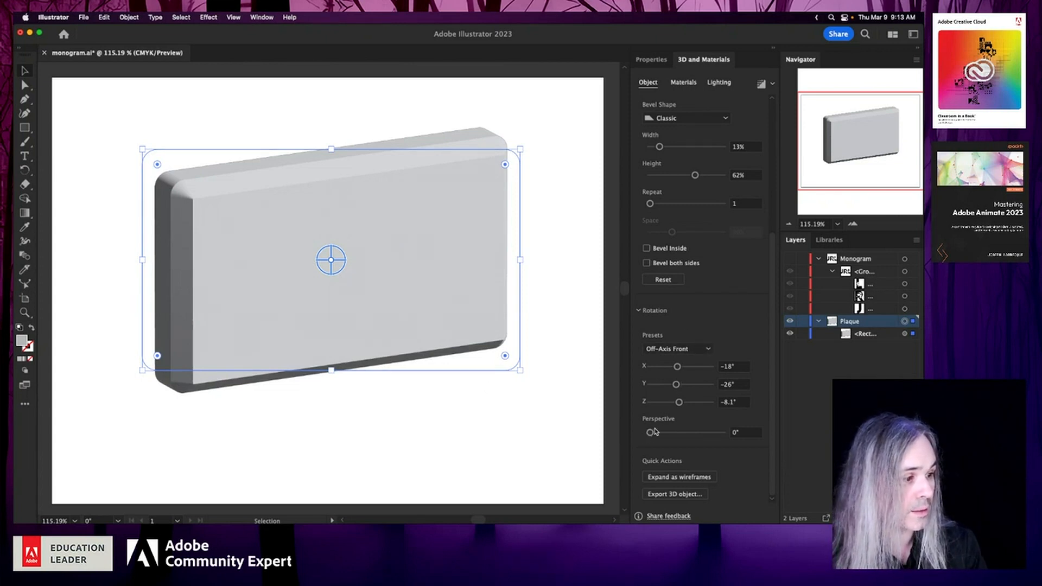
mouse_move(654, 432)
mouse_down()
mouse_move(713, 436)
mouse_move(650, 432)
mouse_up()
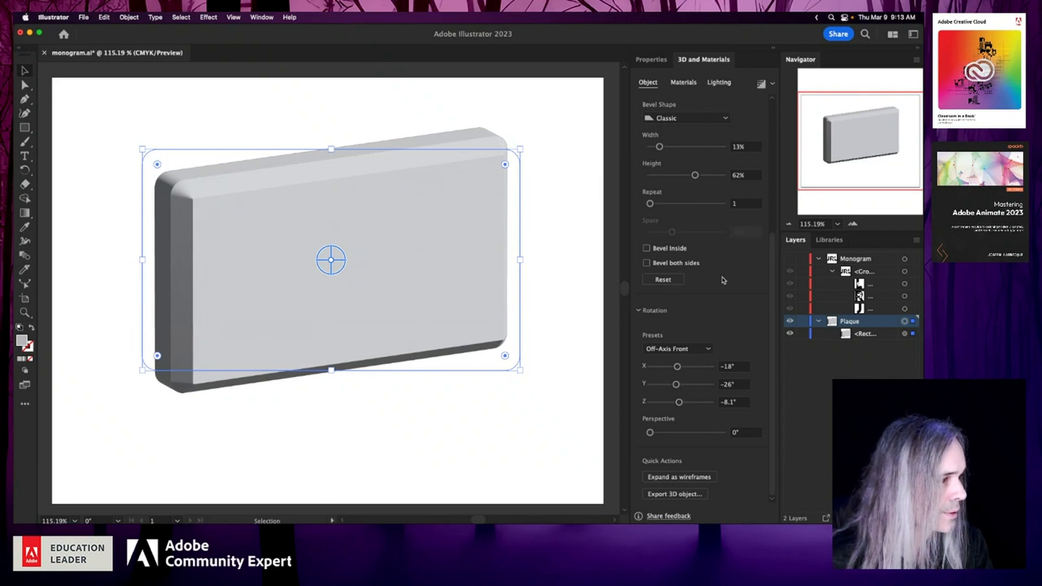
- Reduce the plaque's bevel height to 52% and change its bevel shape to Convex
scroll(722, 281, up, 5)
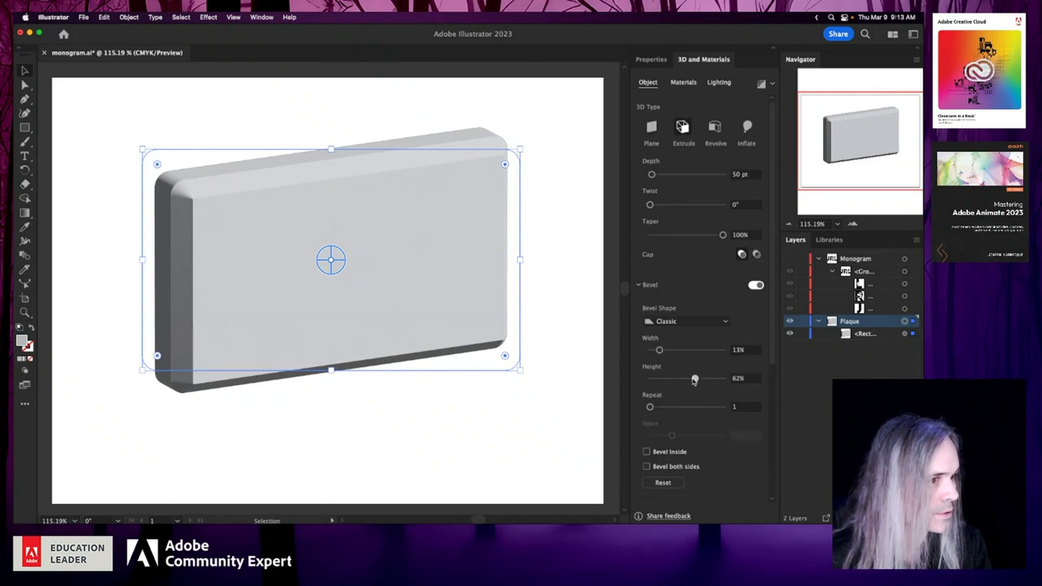
mouse_move(694, 379)
mouse_down()
mouse_move(656, 381)
mouse_move(729, 379)
mouse_move(692, 377)
mouse_up()
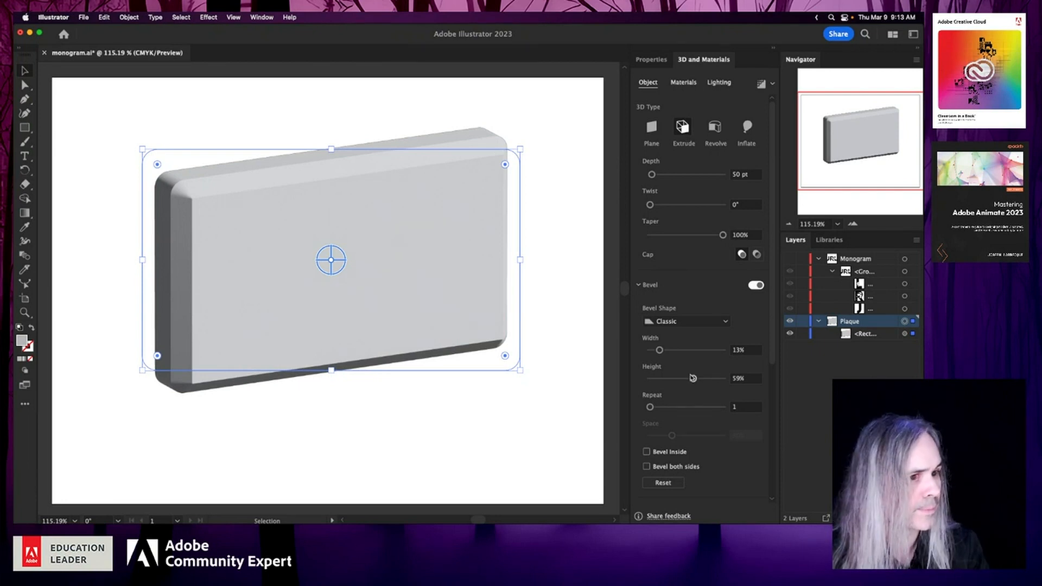
drag(693, 380, 688, 379)
click(692, 326)
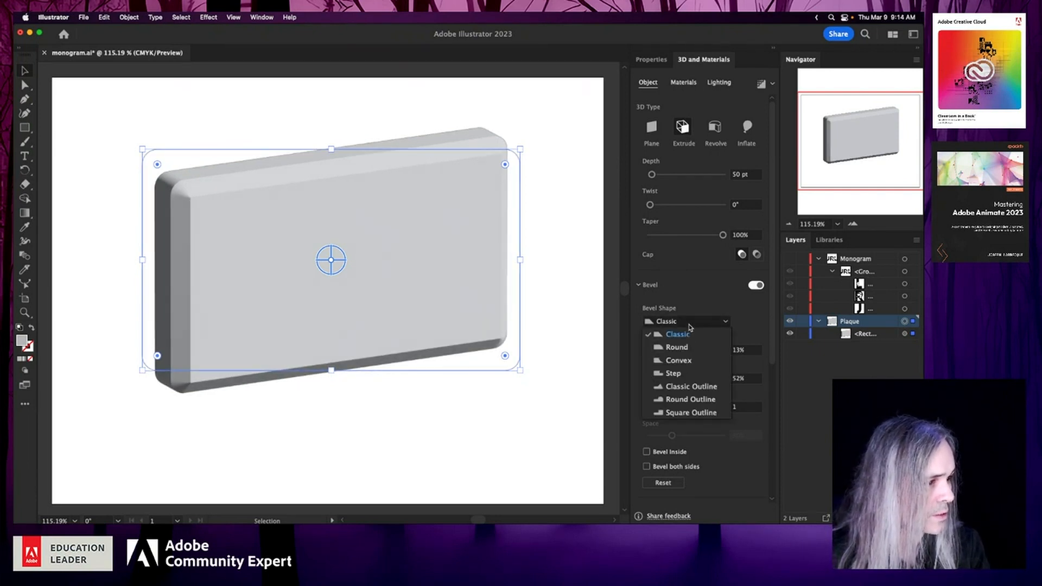
click(690, 361)
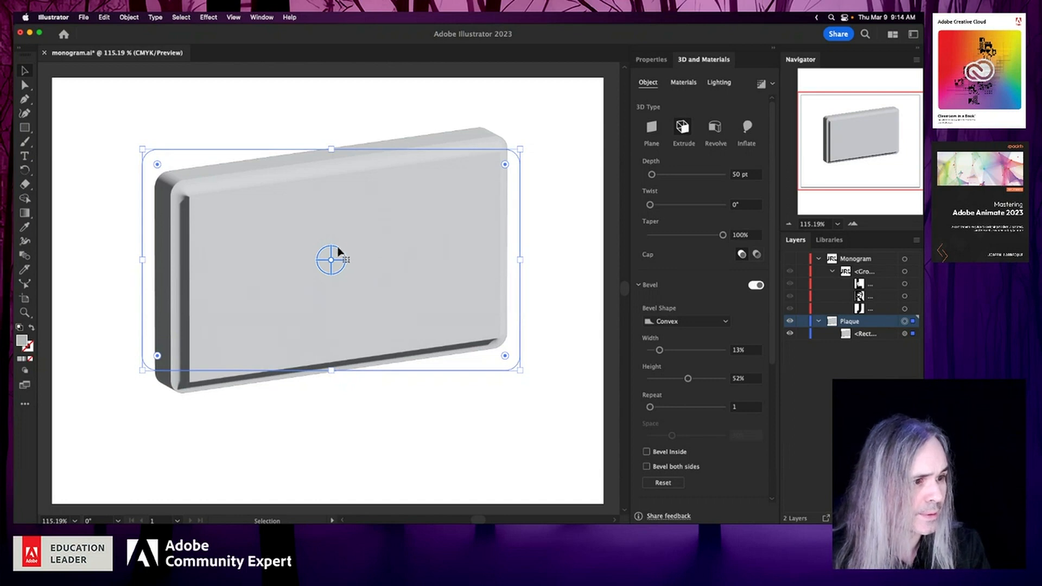
- Rotate the plaque freehand to expose its lower edge, and set bevel width 20%, bevel height 33% and extrusion depth 30 pt
mouse_move(333, 263)
mouse_down()
mouse_move(368, 249)
mouse_move(346, 242)
mouse_move(357, 222)
mouse_move(337, 223)
mouse_move(340, 268)
mouse_move(327, 250)
mouse_move(336, 218)
mouse_move(330, 245)
mouse_up()
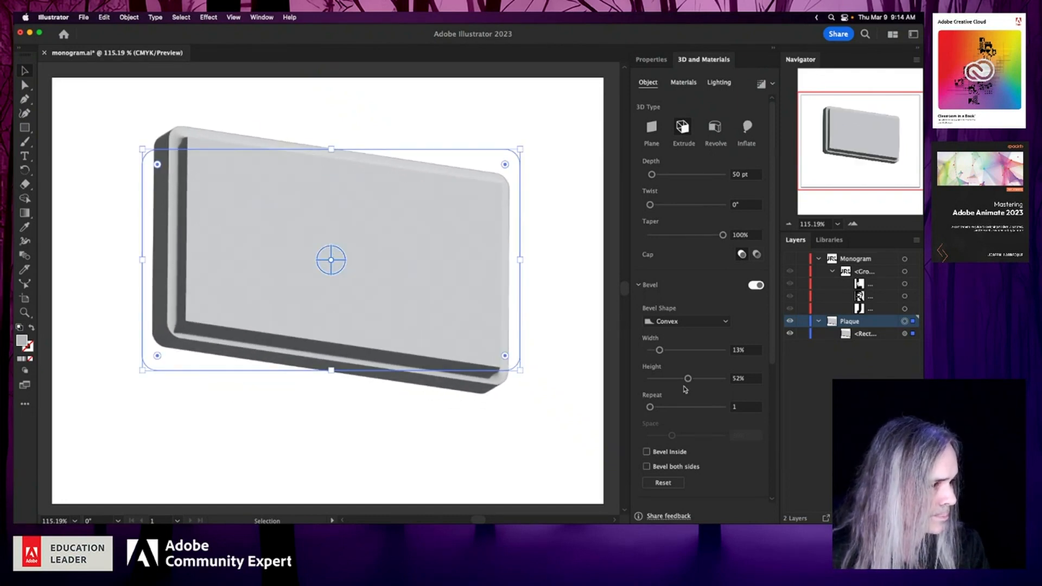
drag(688, 380, 665, 352)
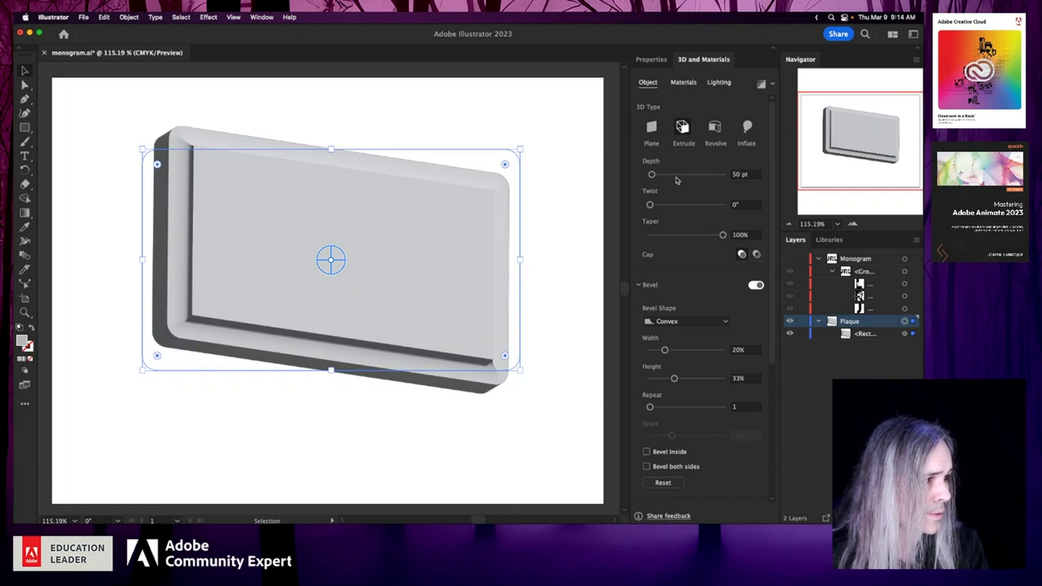
drag(653, 175, 652, 177)
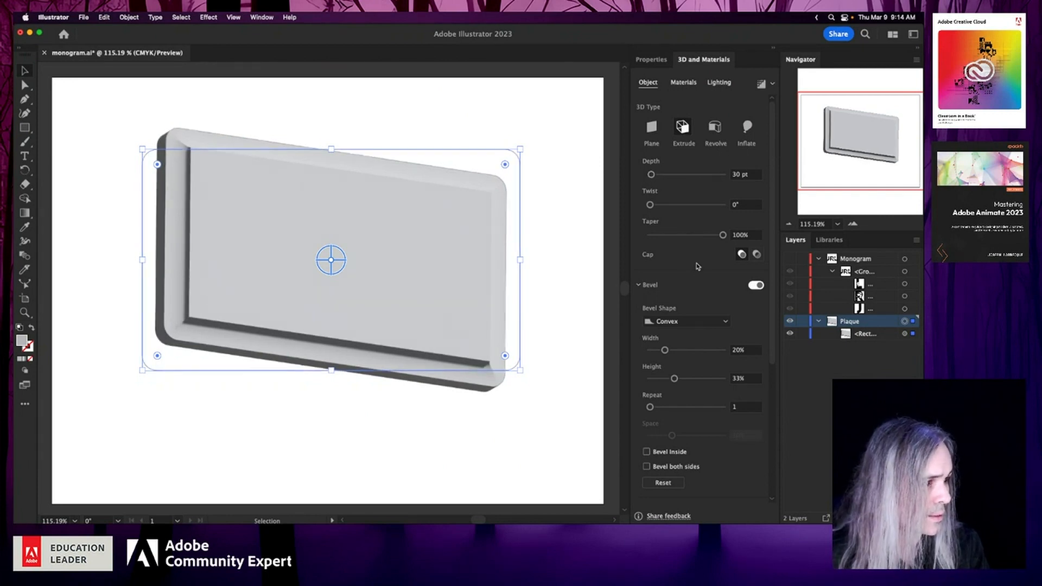
- Rotate the plaque freehand so its top edge shows, save the document, and shift the plaque slightly down and left
drag(331, 259, 328, 281)
key(super+s)
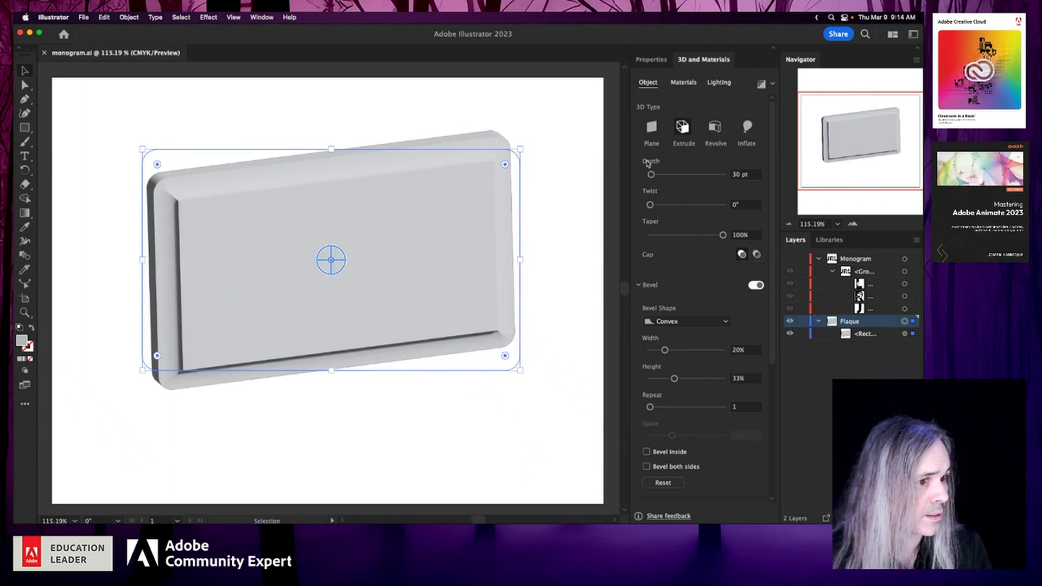
mouse_move(333, 263)
mouse_down()
mouse_move(335, 212)
mouse_move(324, 271)
mouse_up()
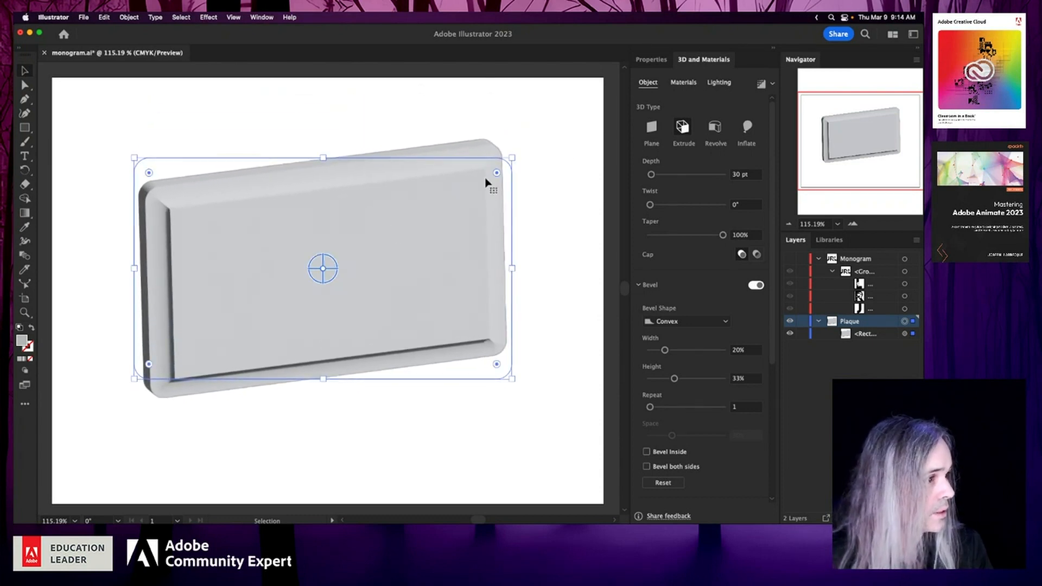
- Apply the Natural Chestnut Wood material from the Adobe Substance Materials to the plaque and render it
click(685, 83)
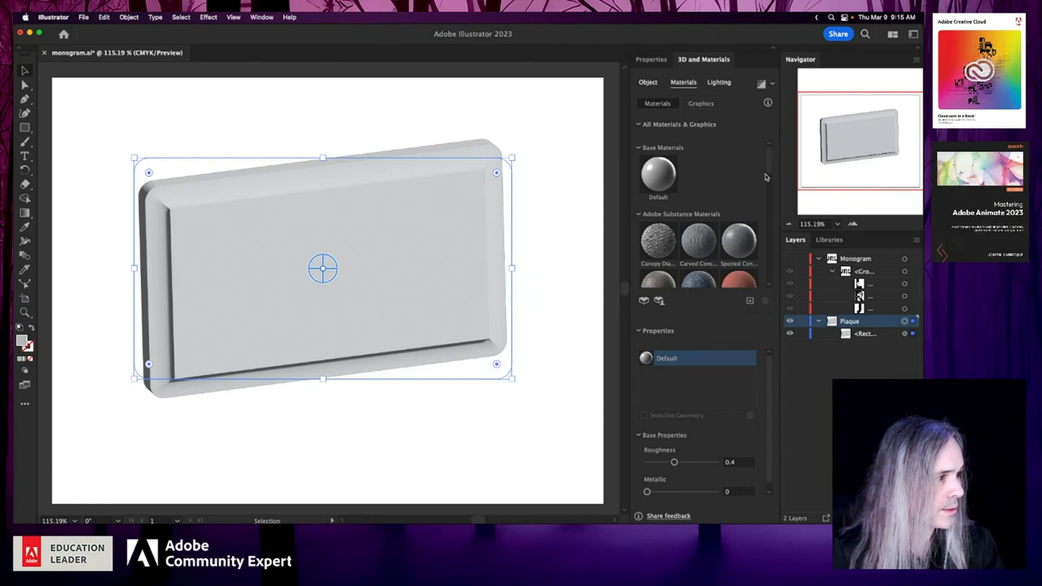
mouse_move(771, 168)
mouse_down()
mouse_move(768, 184)
mouse_move(766, 153)
mouse_move(770, 247)
mouse_up()
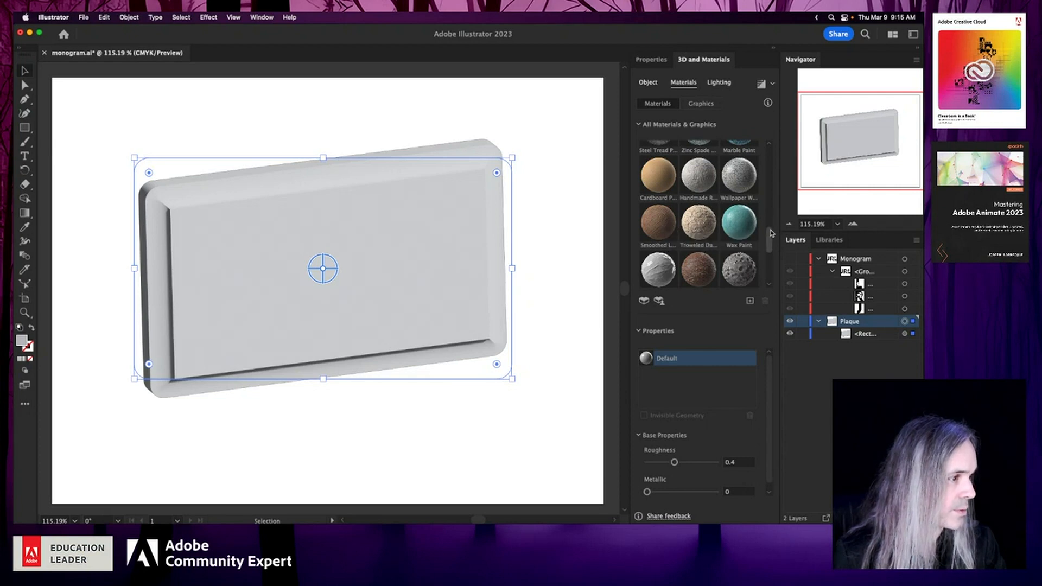
drag(768, 233, 766, 280)
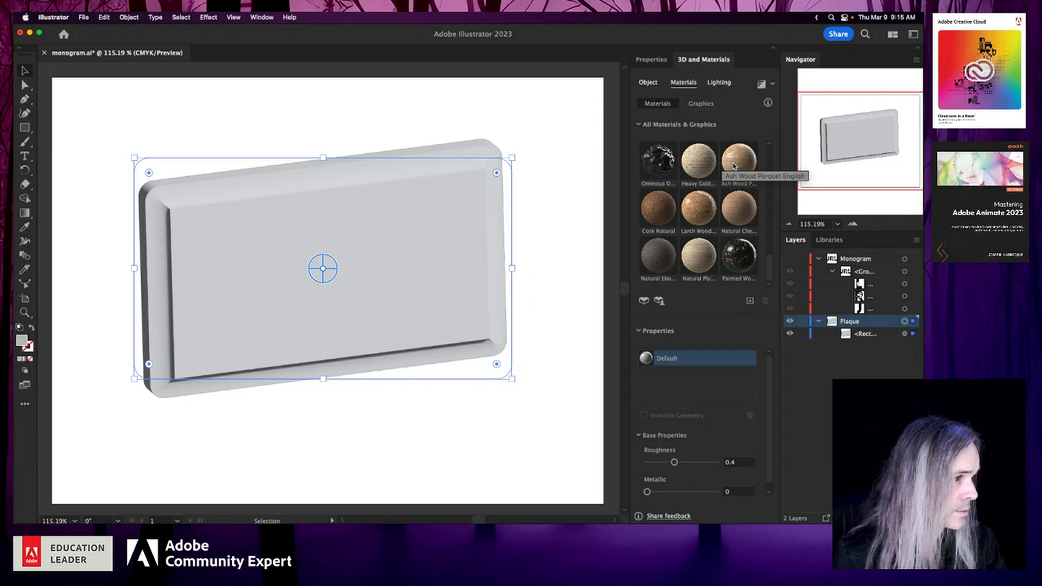
click(734, 209)
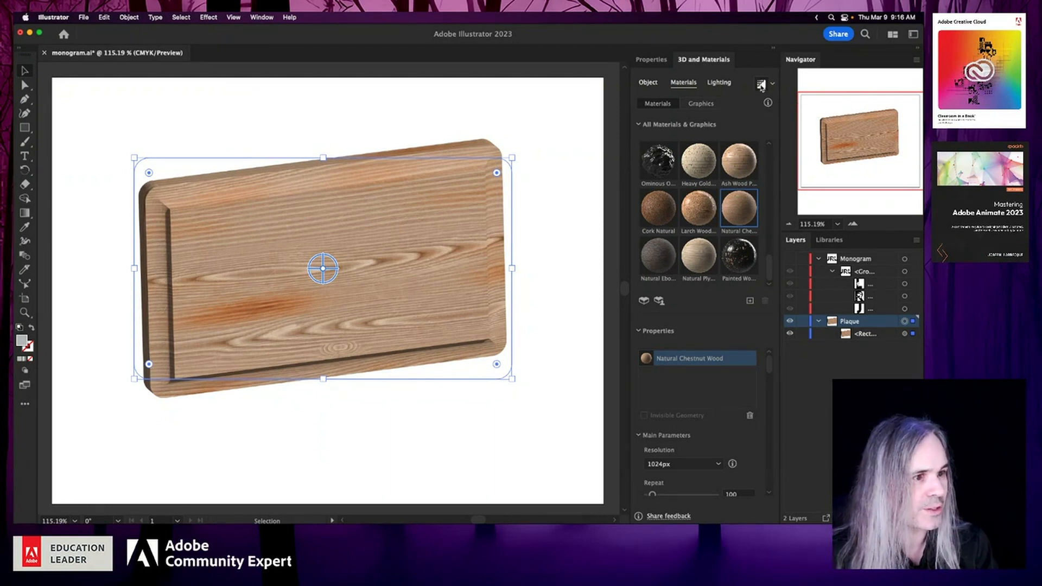
click(762, 85)
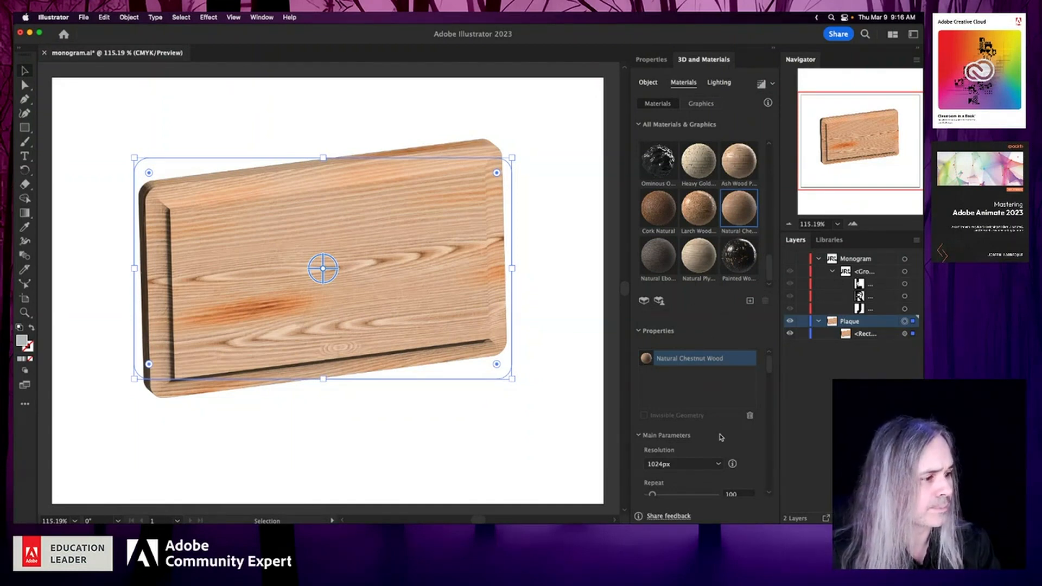
- Change the chestnut material's wood color to the dark reddish brown 682907
scroll(736, 449, down, 5)
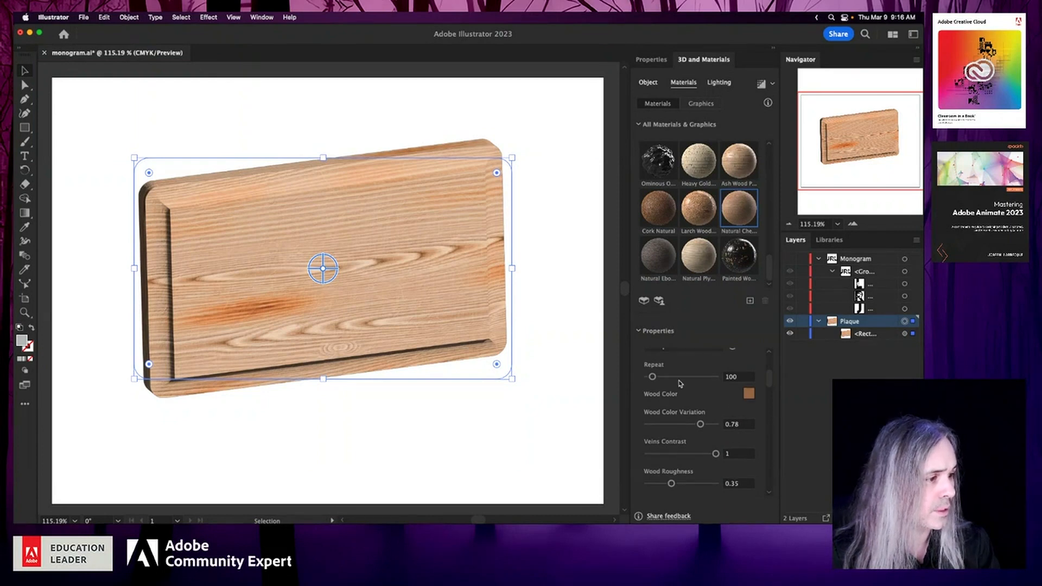
click(750, 396)
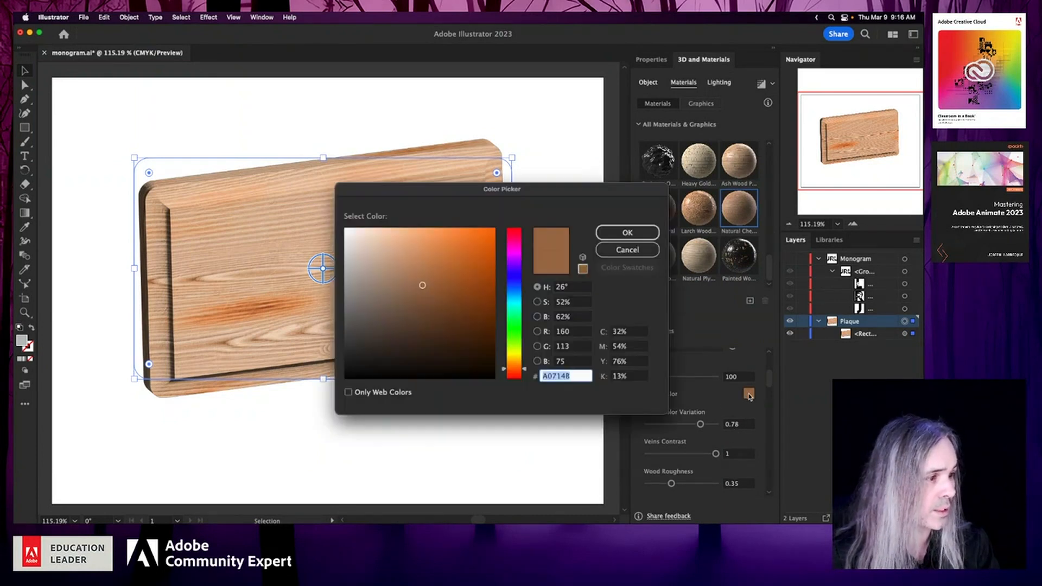
click(465, 308)
drag(466, 308, 472, 320)
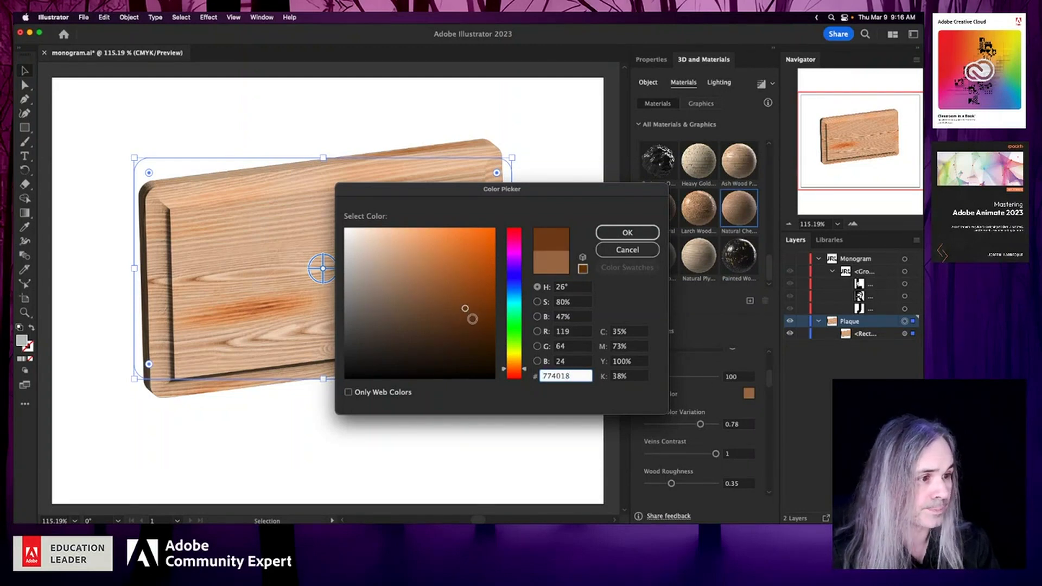
click(509, 371)
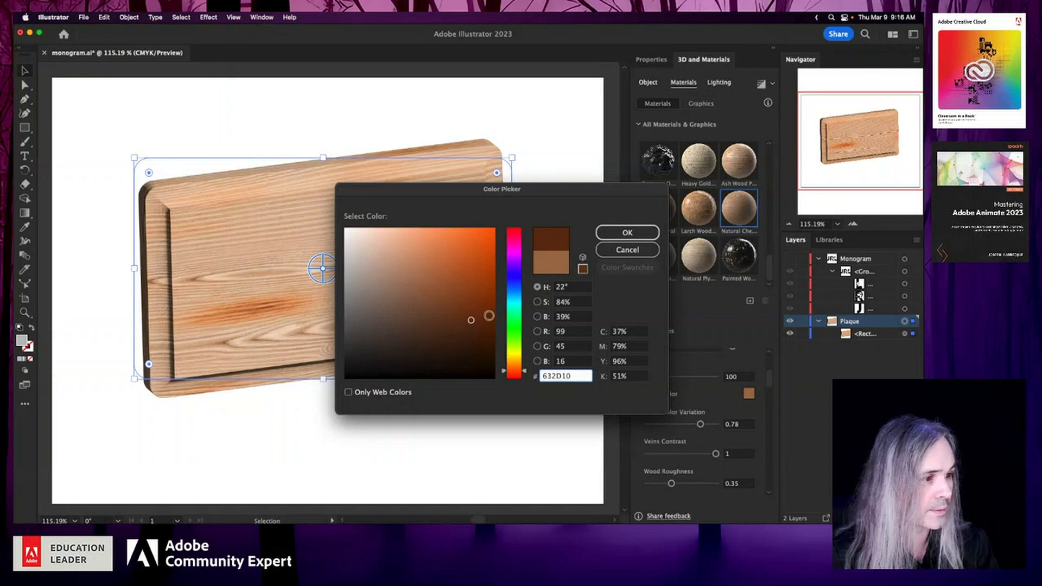
click(488, 316)
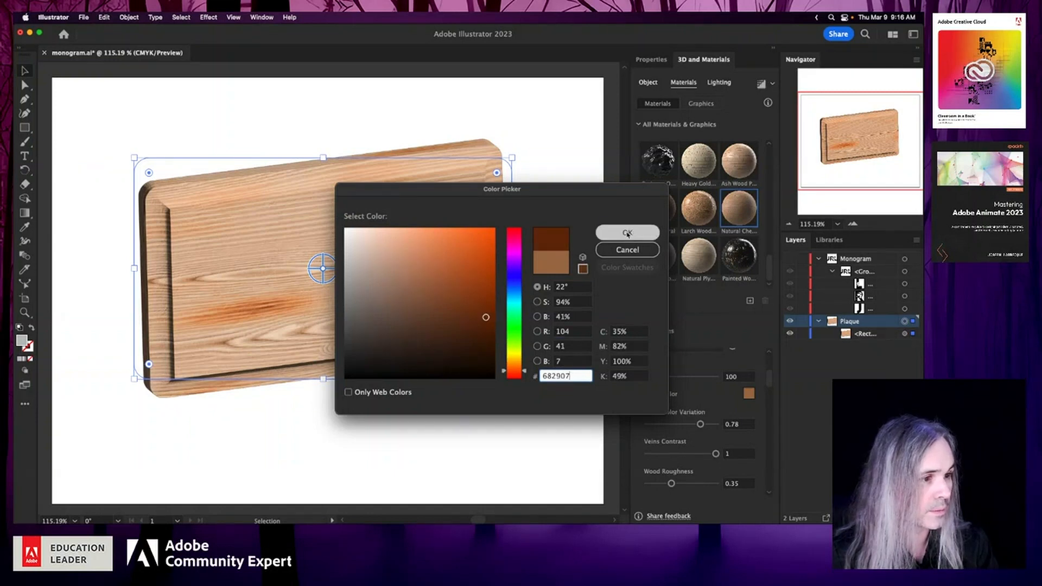
key(Return)
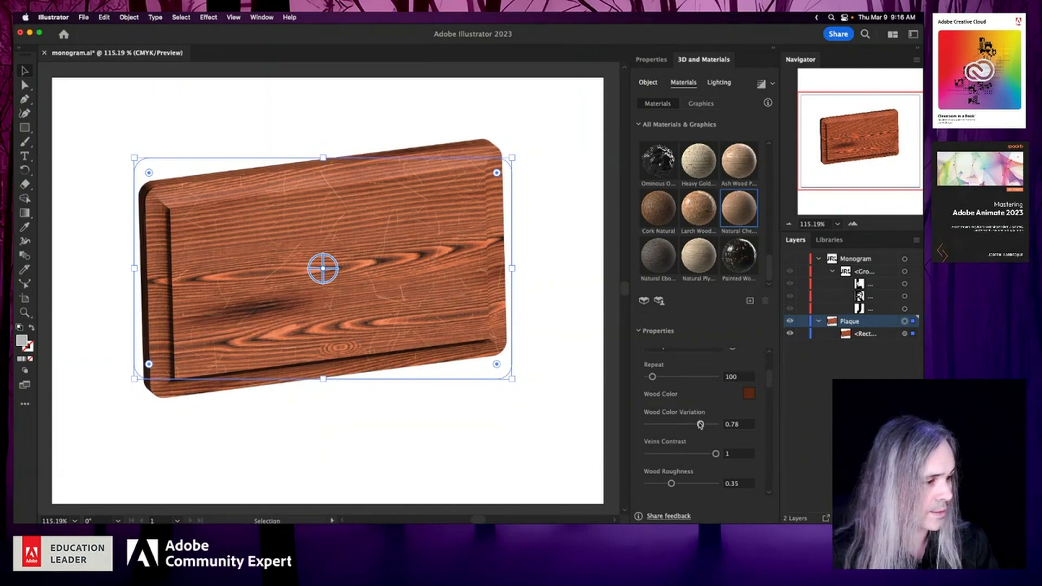
- Set the material's wood color variation to 0.98, veins contrast to 0.14 and wood roughness to 0.67
mouse_move(702, 427)
mouse_down()
mouse_move(670, 426)
mouse_move(715, 429)
mouse_up()
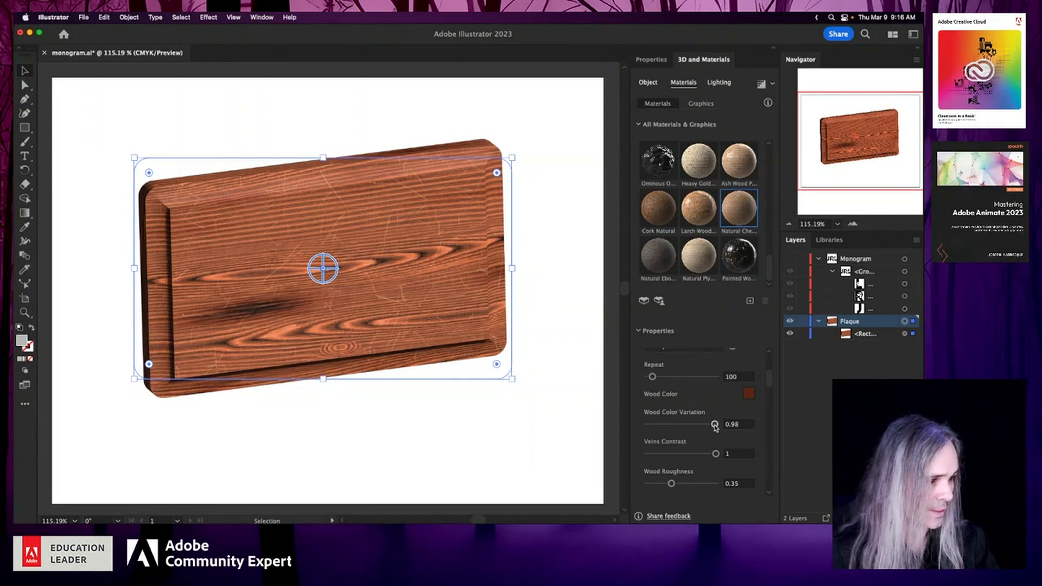
click(672, 455)
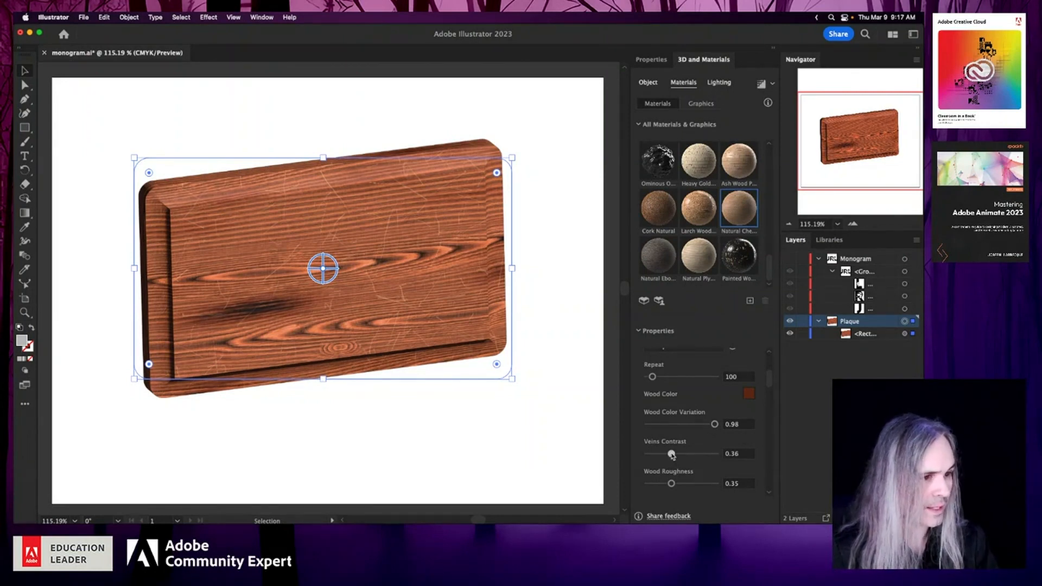
drag(672, 455, 653, 456)
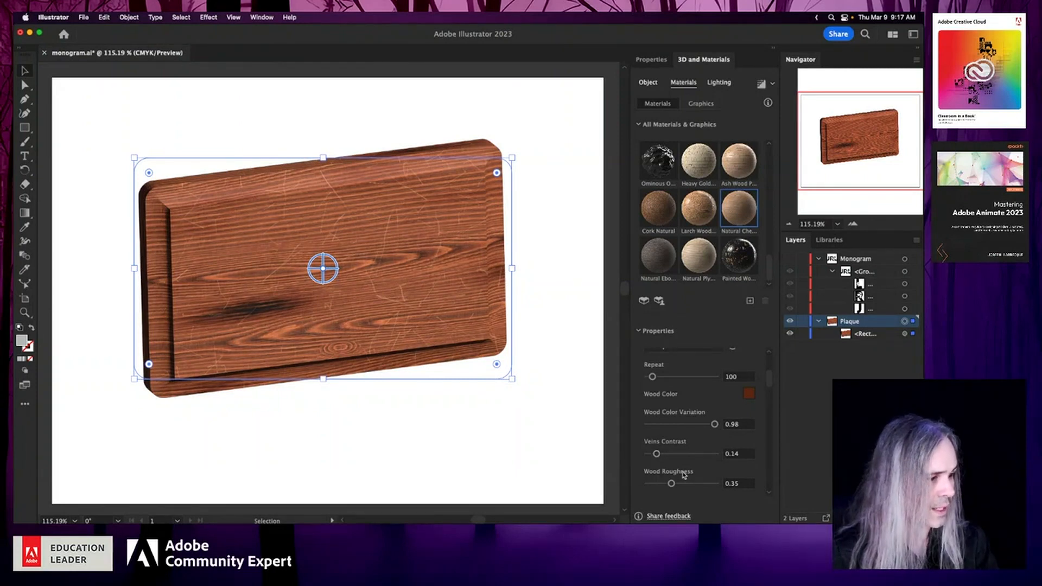
click(704, 485)
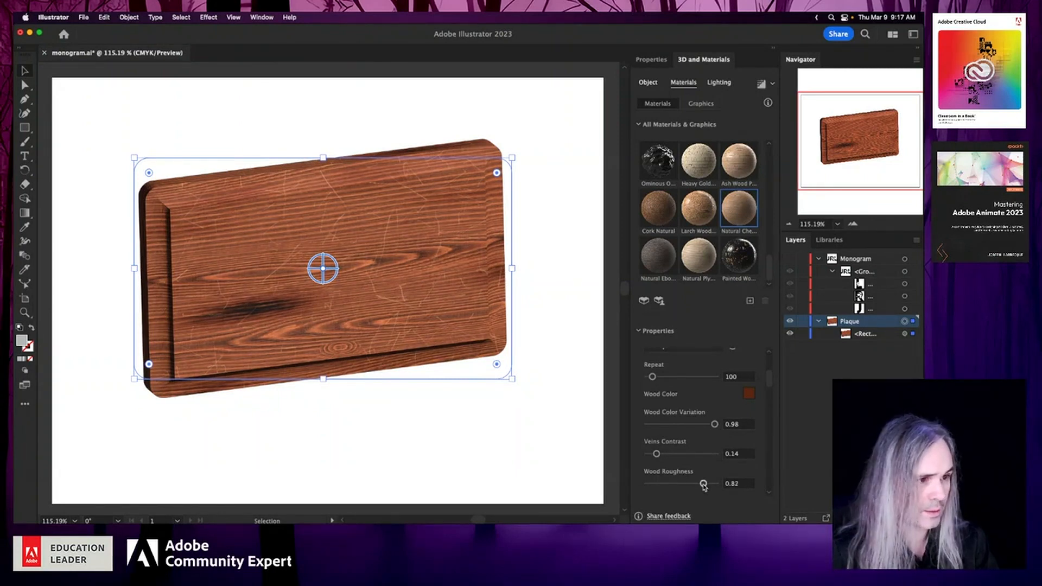
mouse_move(704, 485)
mouse_down()
mouse_move(666, 489)
mouse_move(693, 486)
mouse_up()
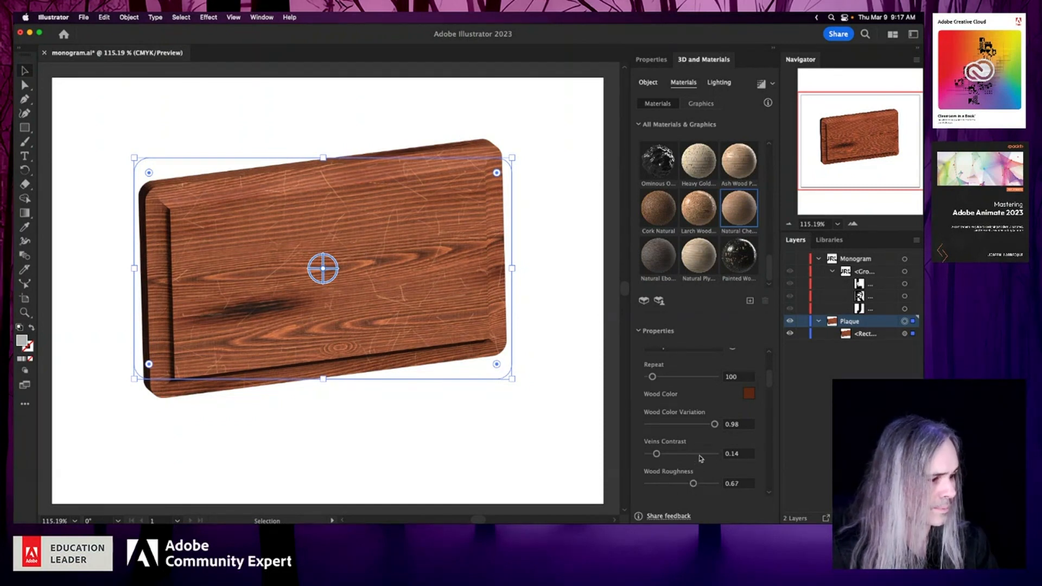
- Change the chestnut wood material's cut to Plain
scroll(699, 462, down, 6)
scroll(700, 458, up, 3)
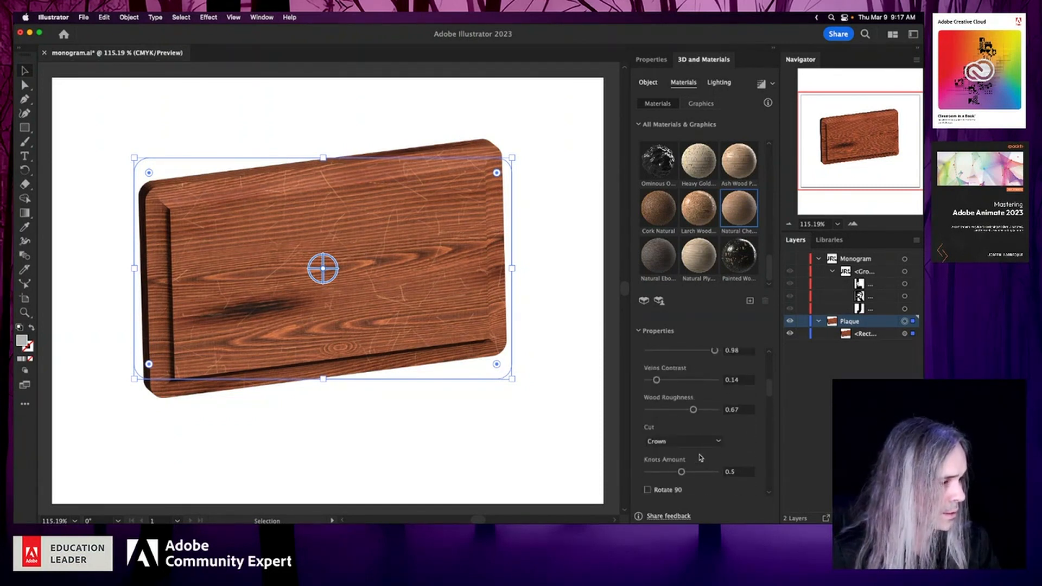
scroll(700, 458, down, 1)
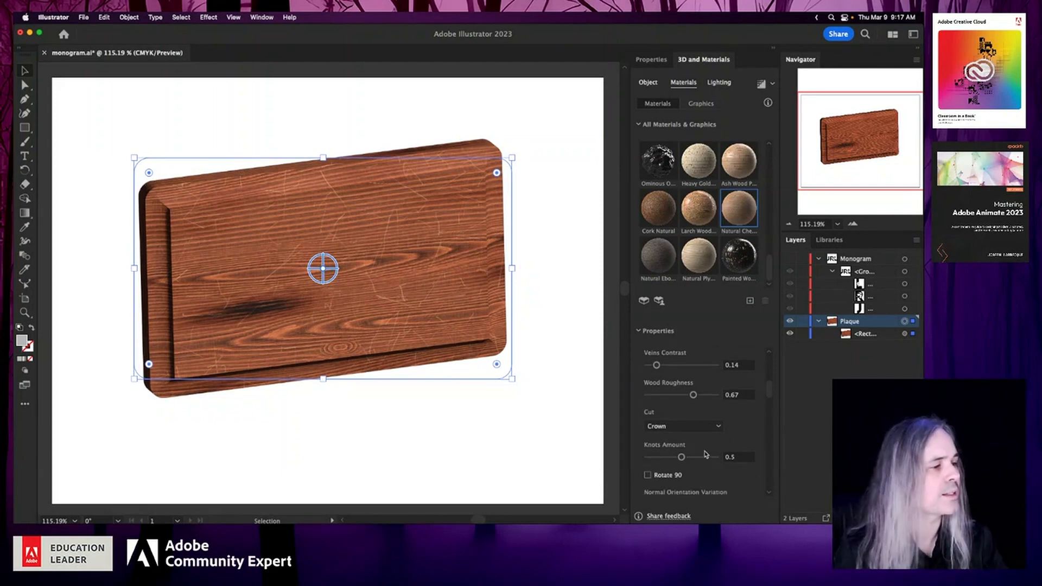
click(707, 427)
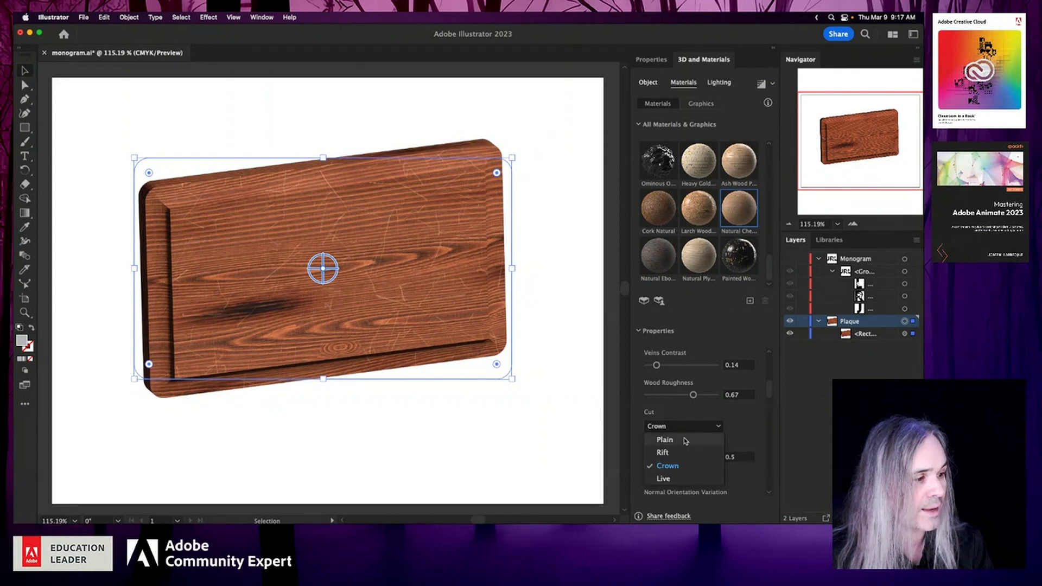
click(664, 439)
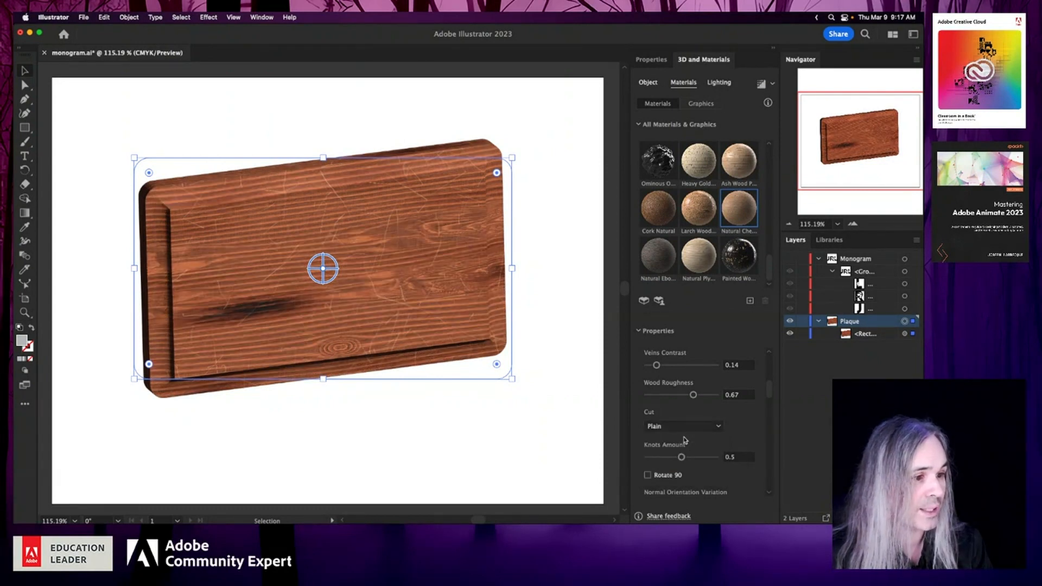
- Try the Rift and Live cuts on the plaque's chestnut wood material and restore the Plain cut
click(685, 427)
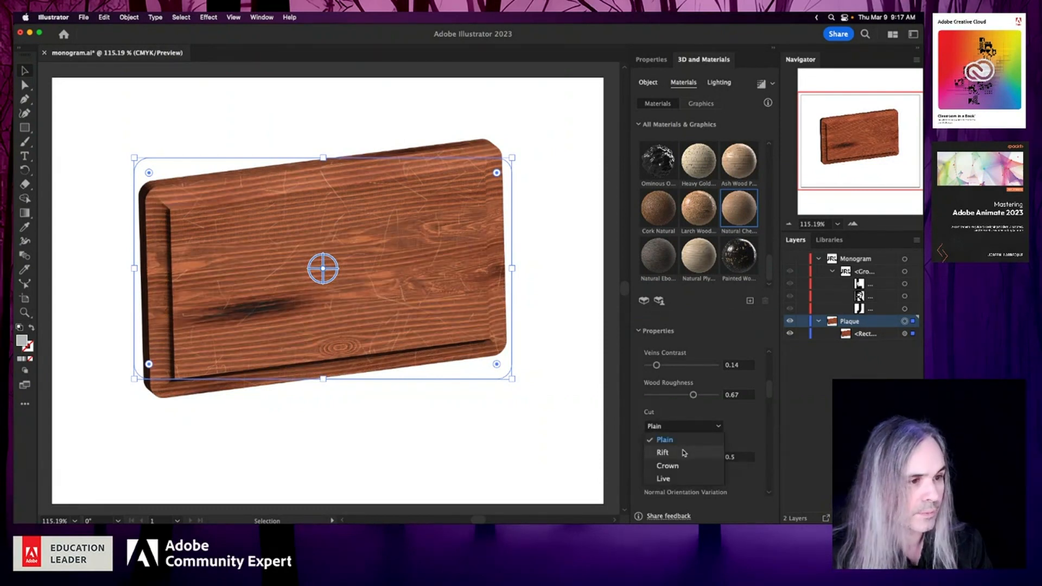
click(682, 452)
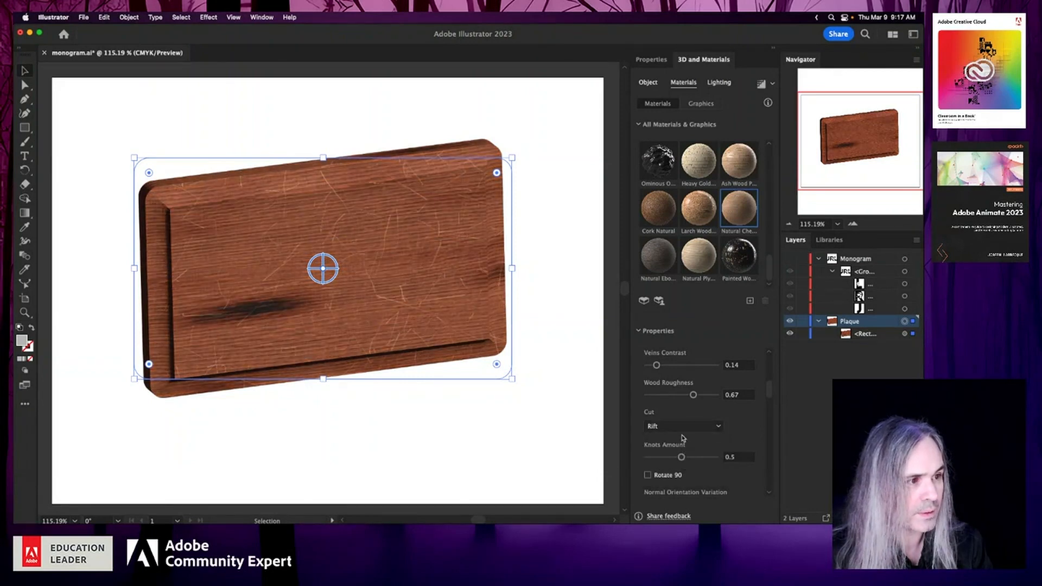
click(682, 429)
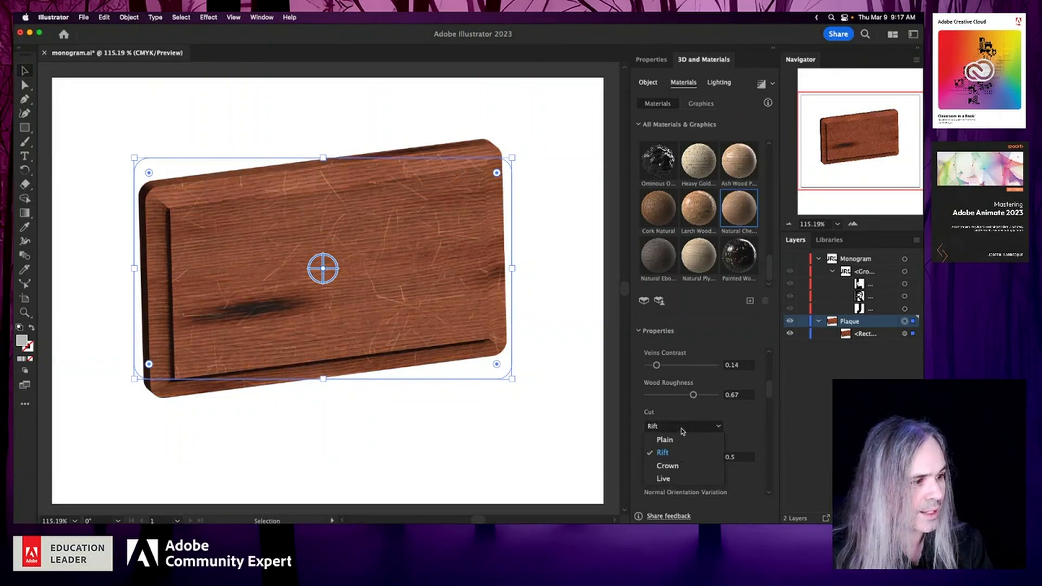
click(673, 478)
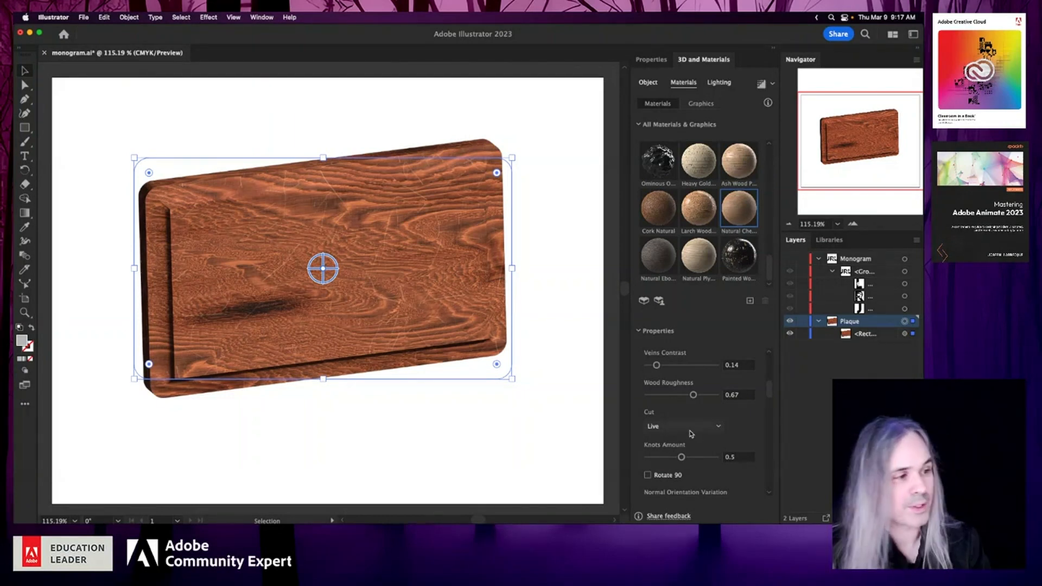
click(688, 431)
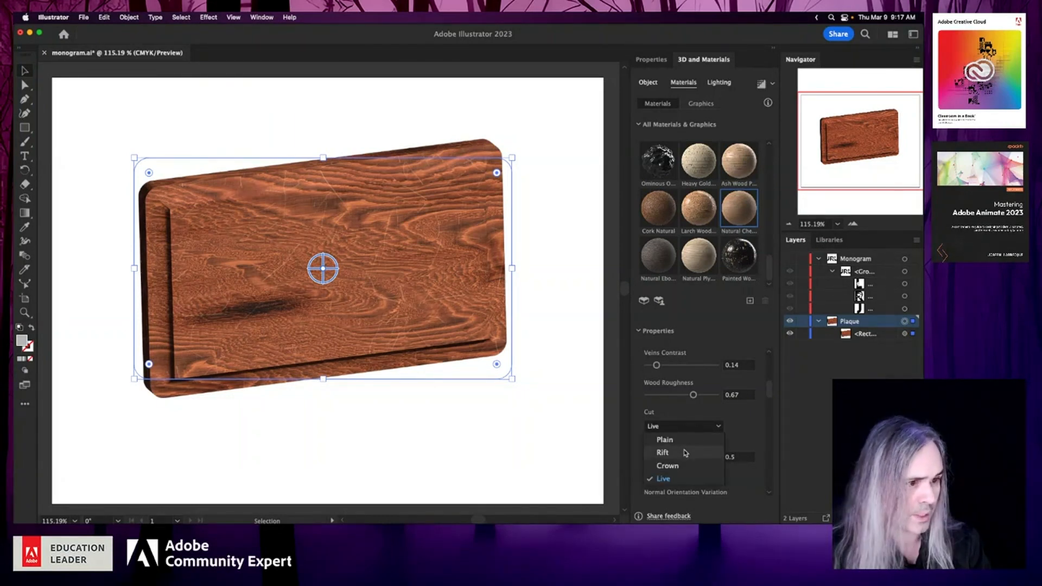
click(685, 452)
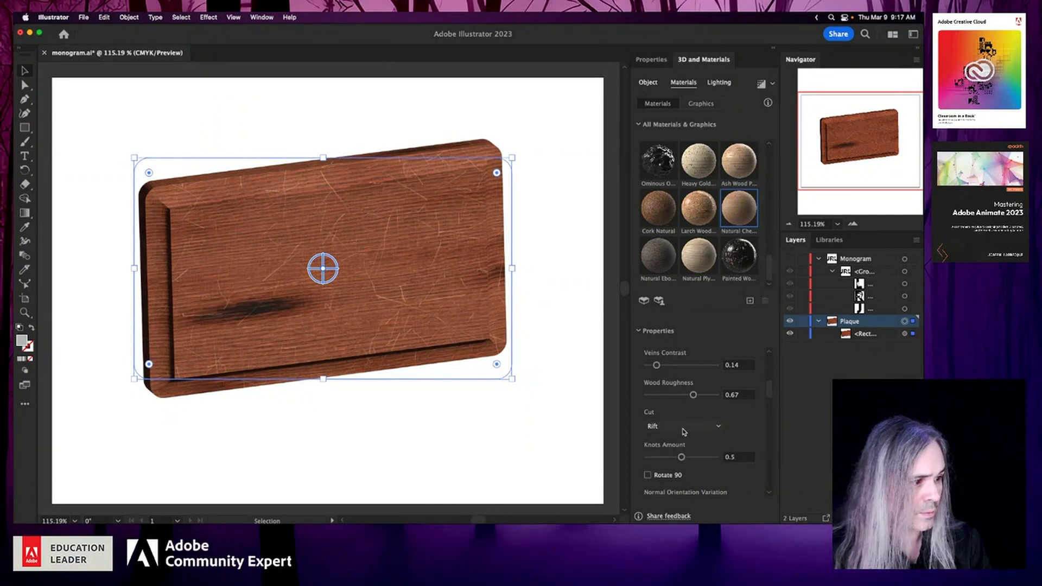
click(684, 432)
click(684, 440)
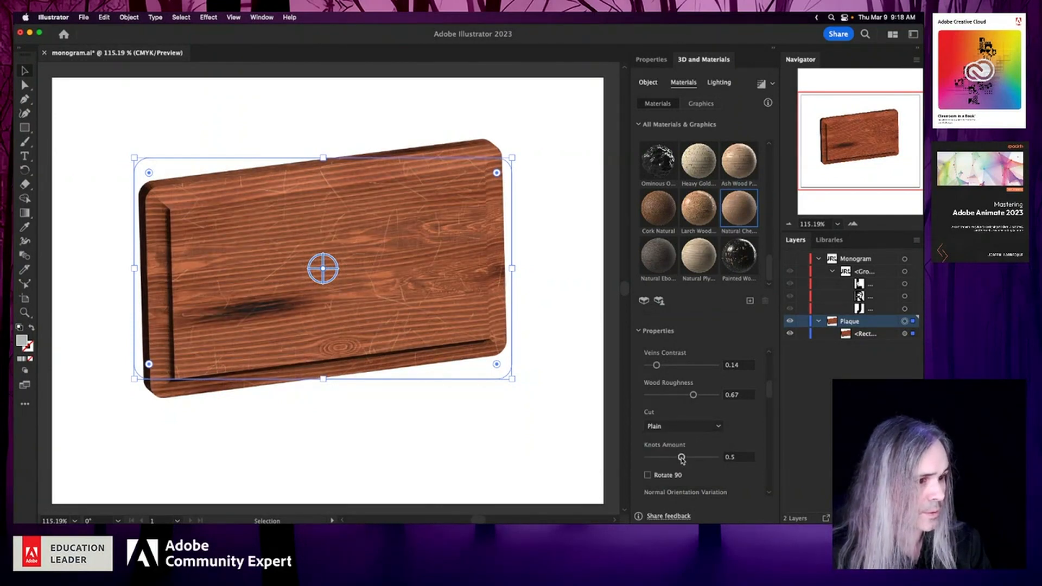
- Set the chestnut wood material's knots amount to 0.22
drag(682, 459, 704, 458)
click(715, 460)
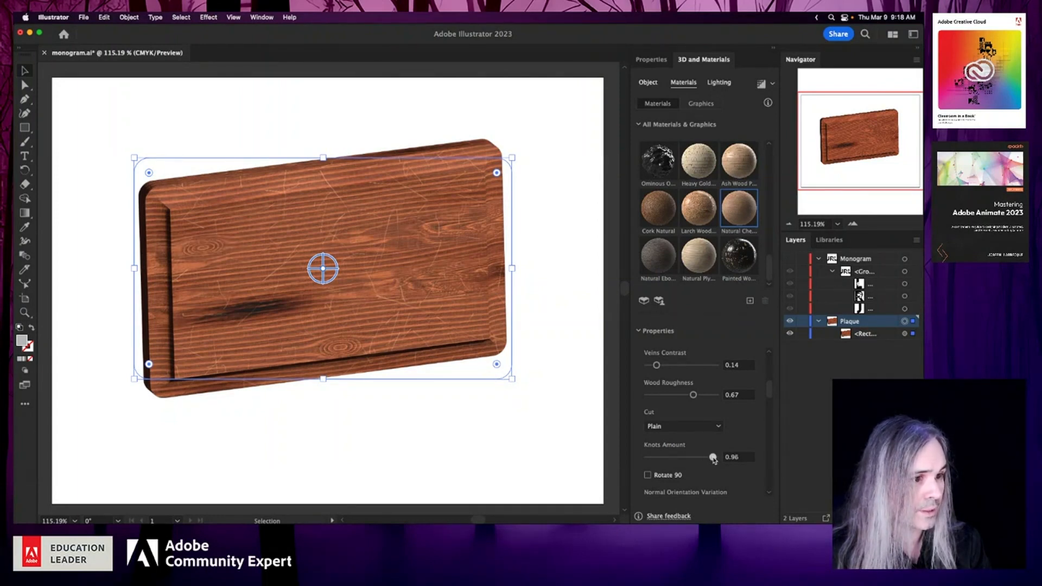
click(661, 458)
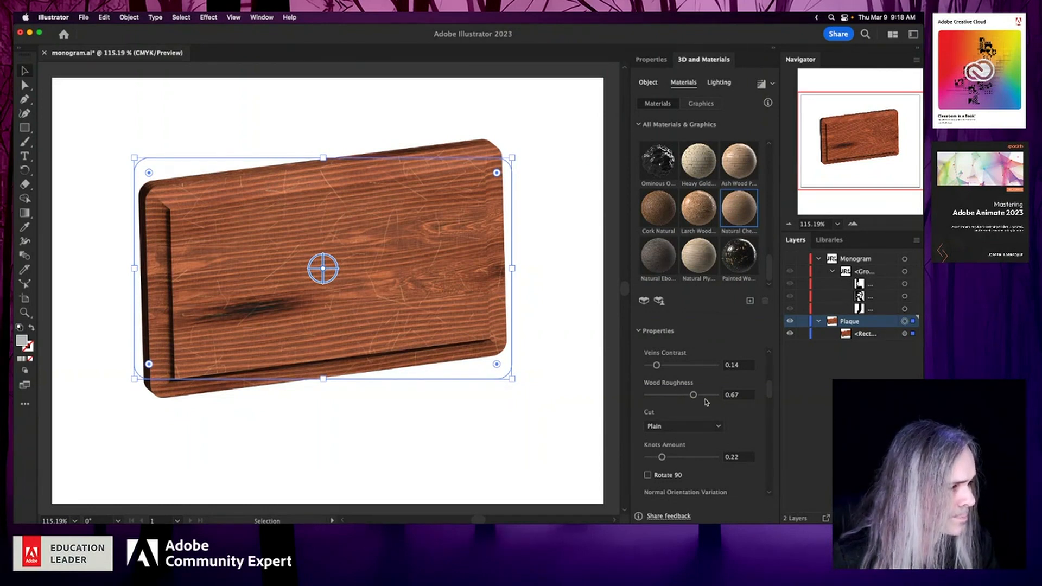
- Set the wood material's scratches intensity to 0.31 and save the document
drag(766, 395, 767, 423)
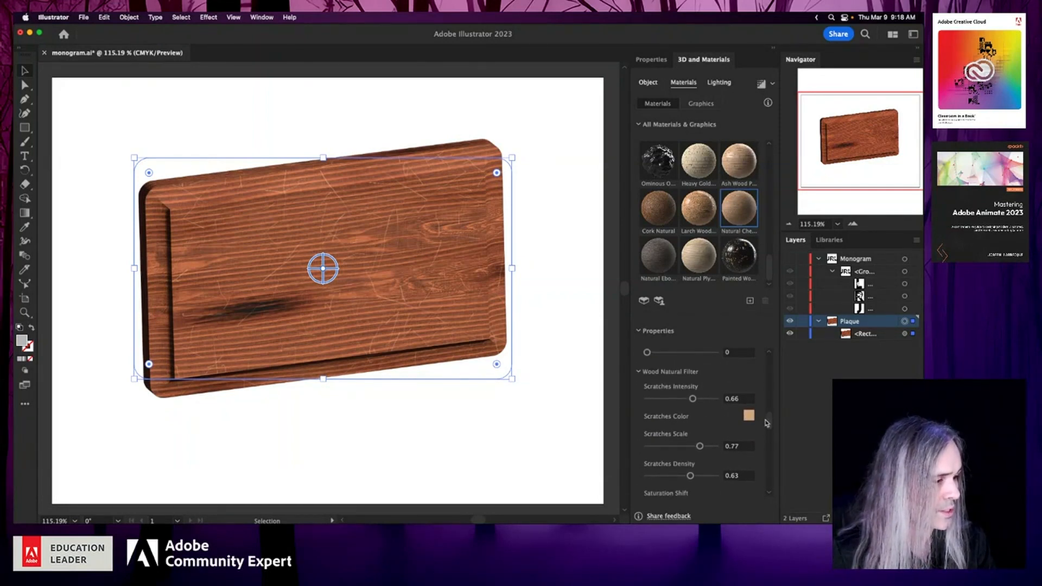
click(660, 401)
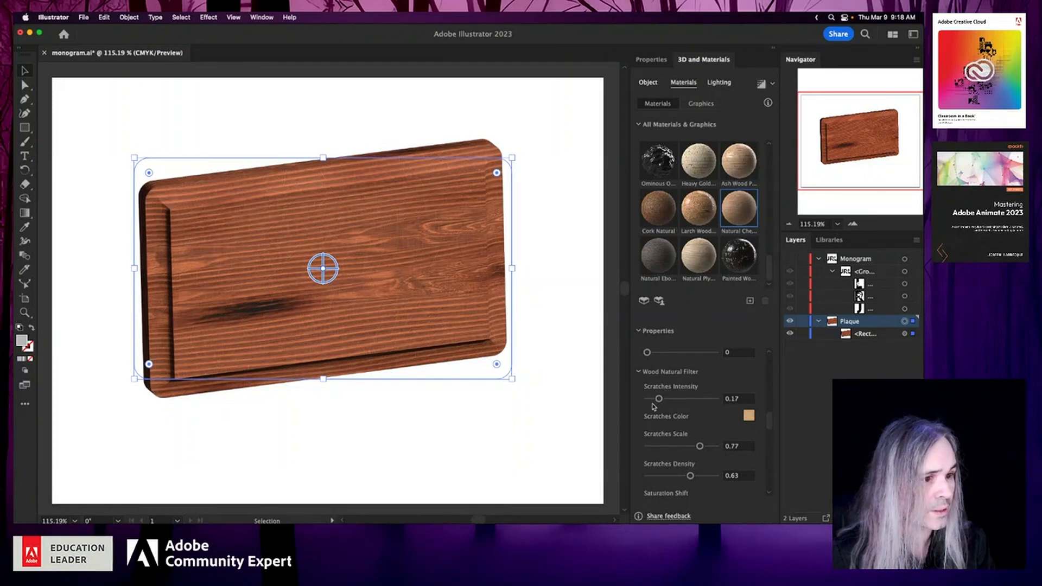
click(664, 400)
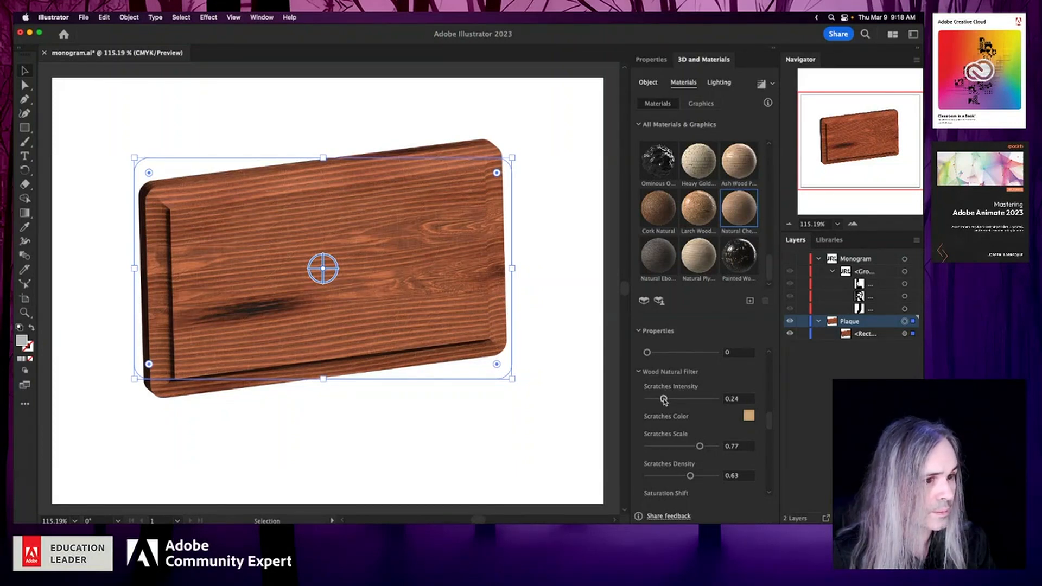
drag(665, 400, 669, 400)
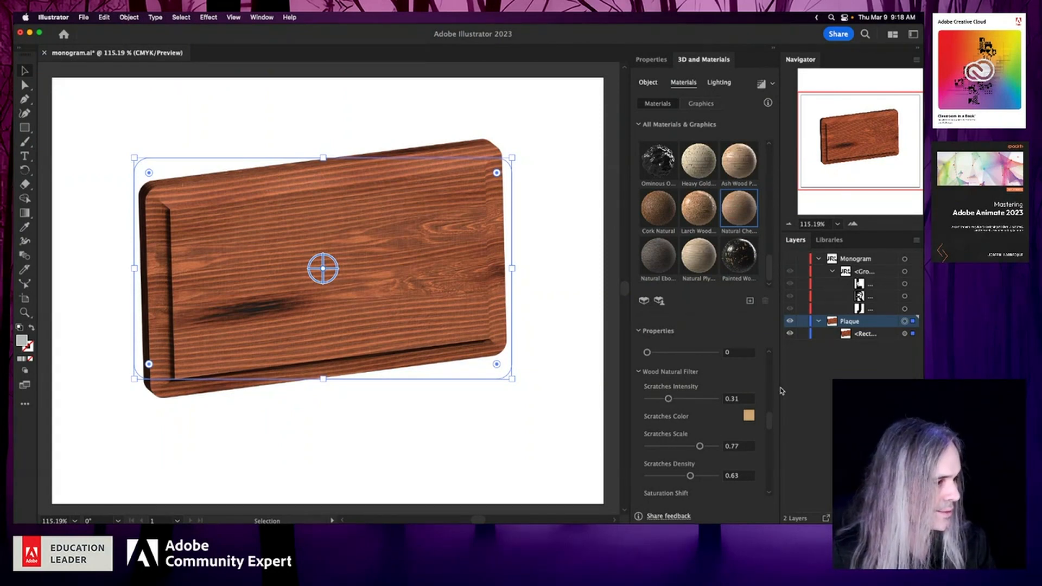
drag(769, 420, 770, 476)
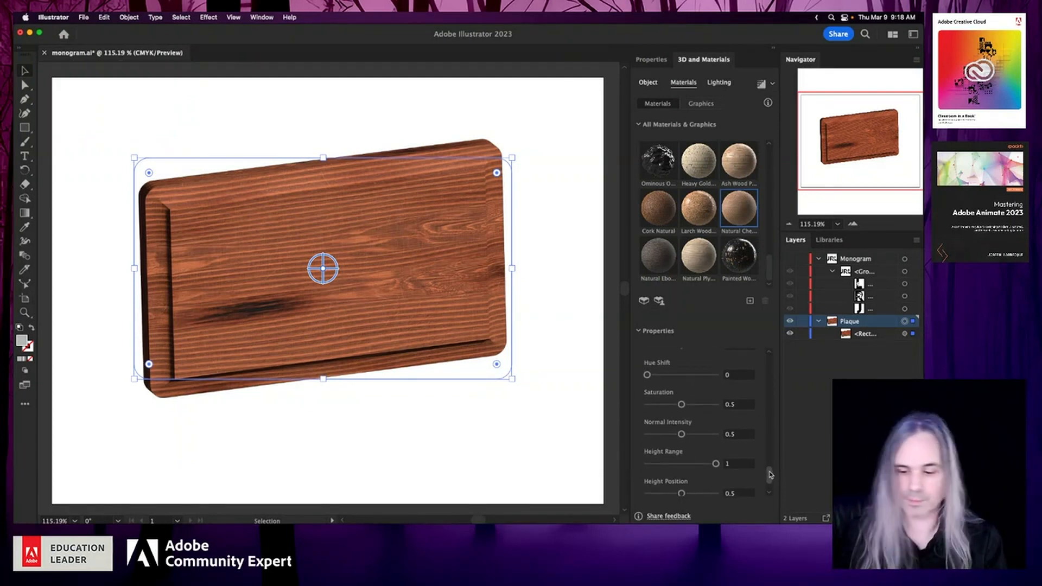
key(super+s)
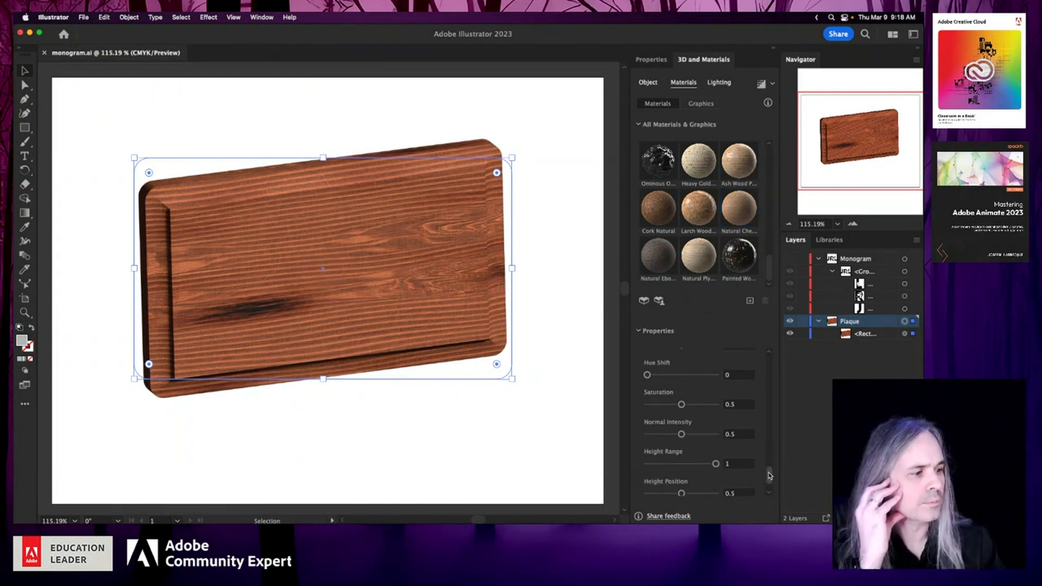
- Set the material's saturation to 0.61, contrast to 0.2 and luminosity to 0.46, and save the document
click(698, 405)
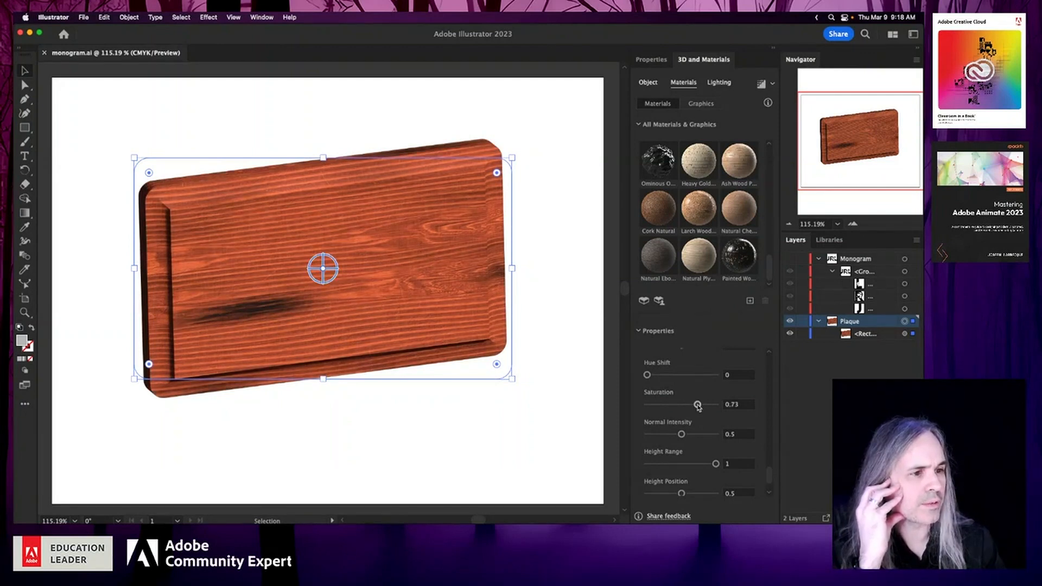
drag(698, 405, 689, 406)
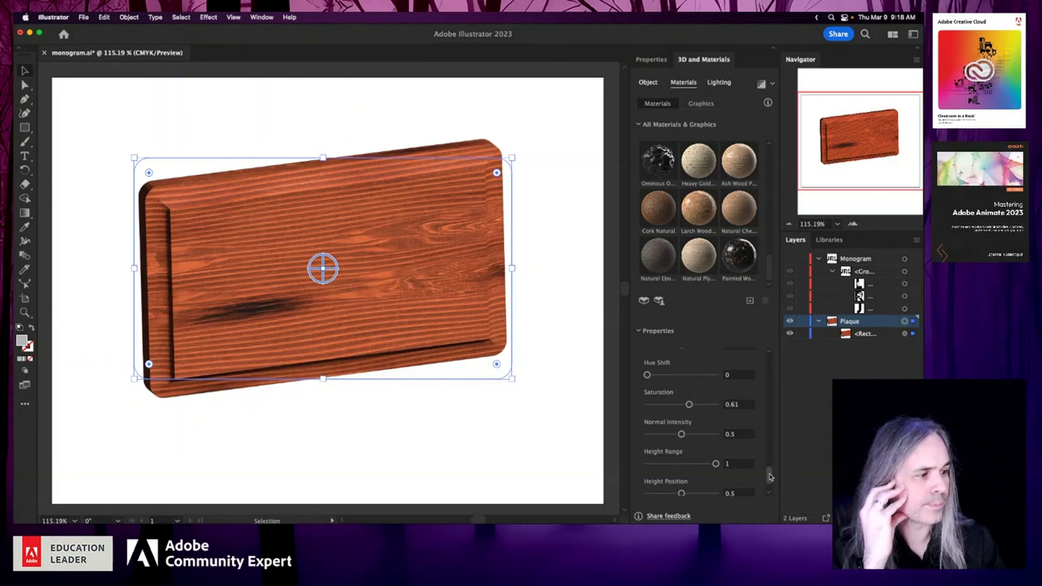
drag(770, 474, 770, 461)
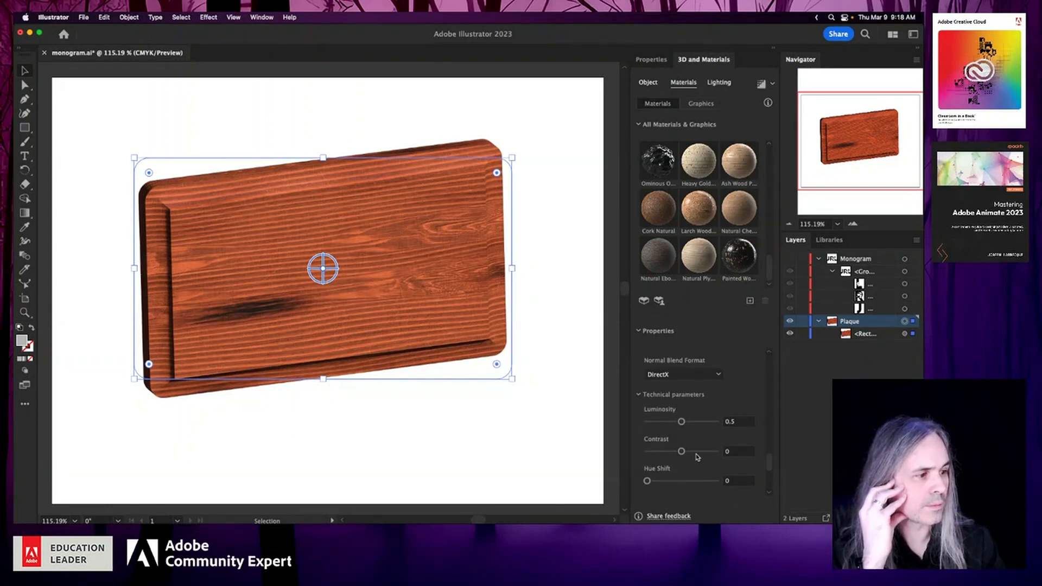
drag(682, 451, 680, 425)
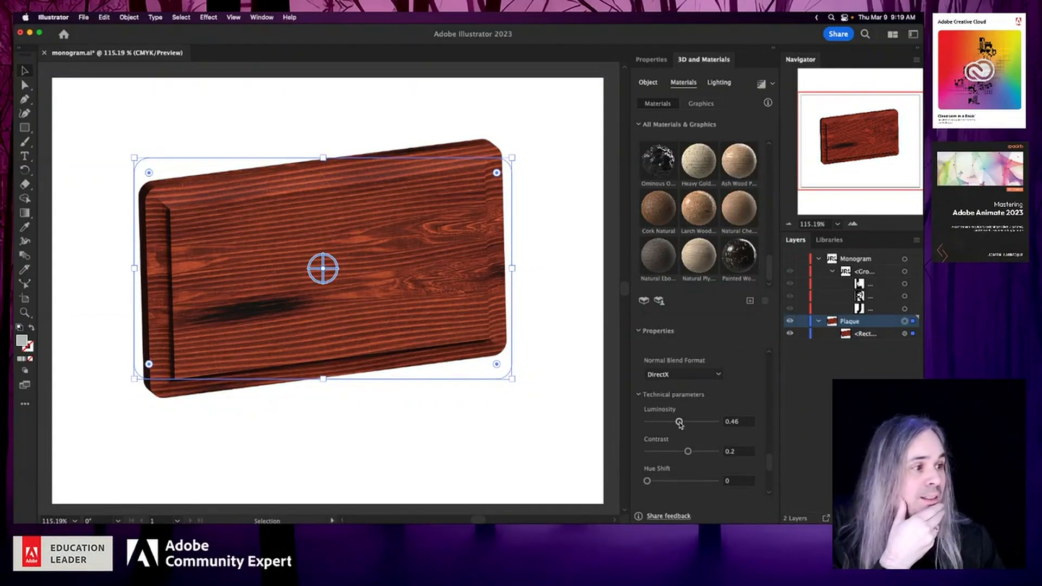
key(super+s)
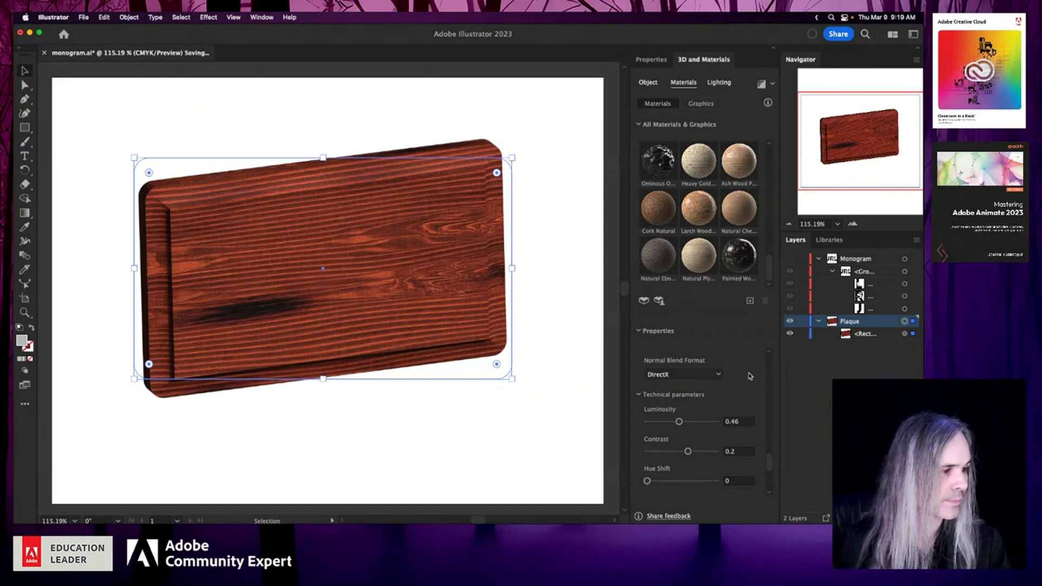
- Render the plaque with ray tracing at Medium quality with noise reduction on, and save the document
click(721, 376)
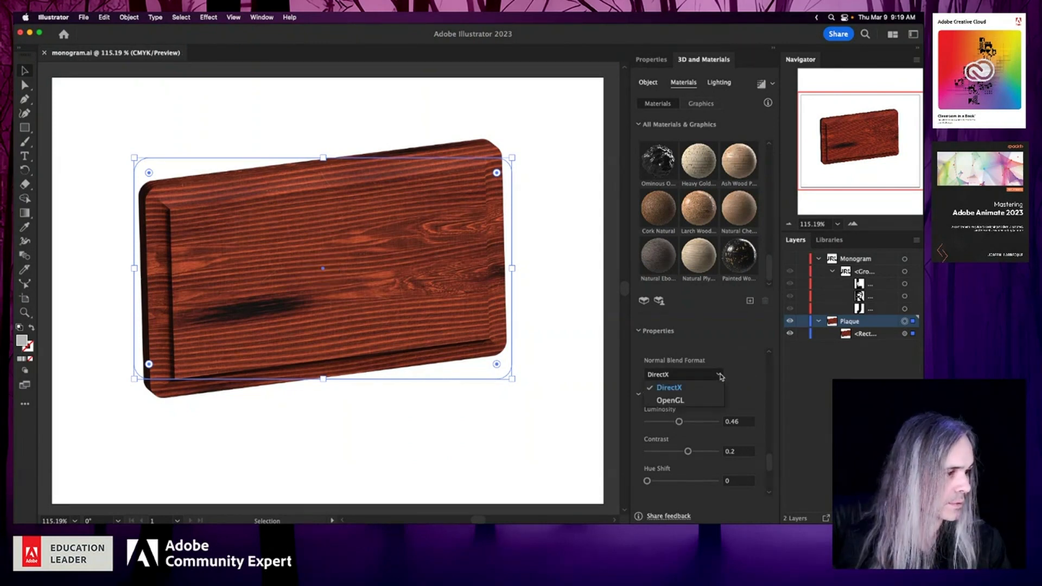
click(752, 375)
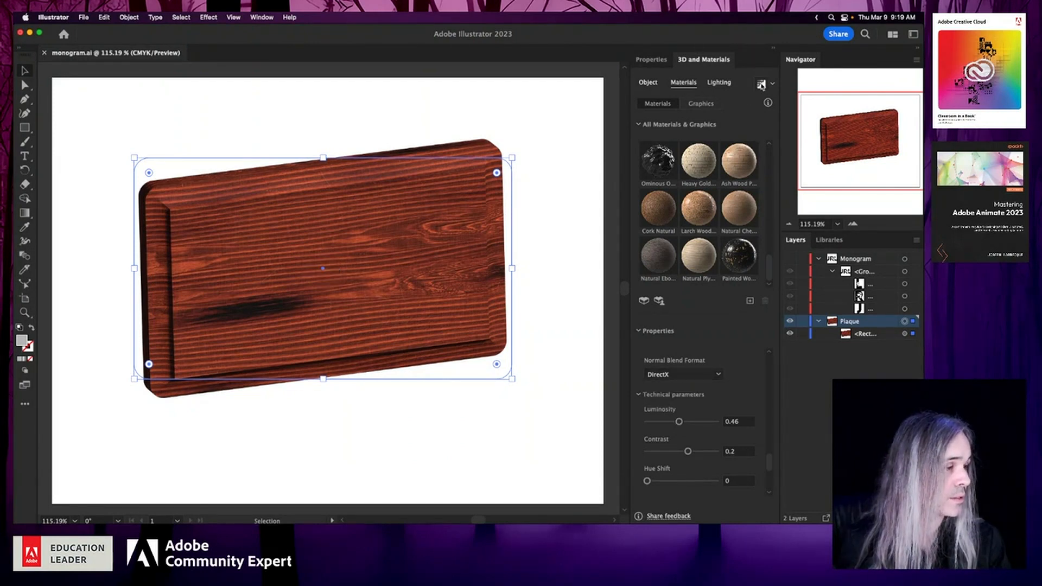
click(773, 84)
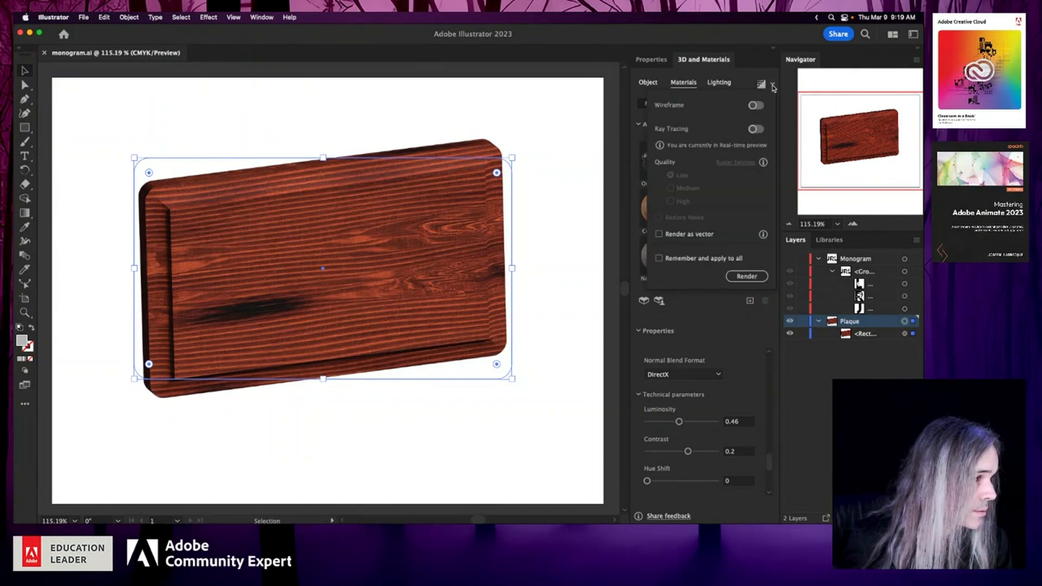
click(756, 129)
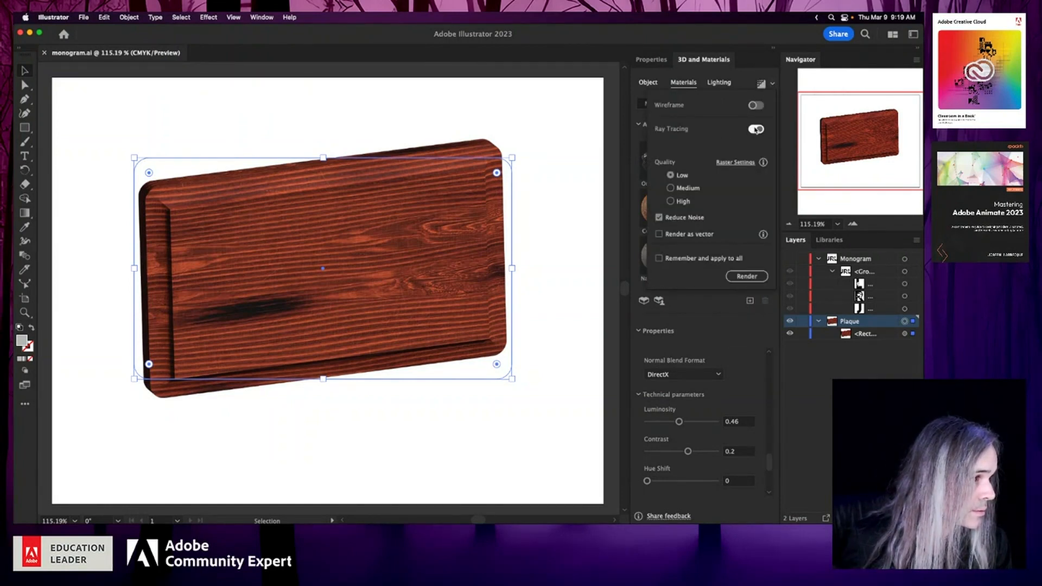
click(673, 189)
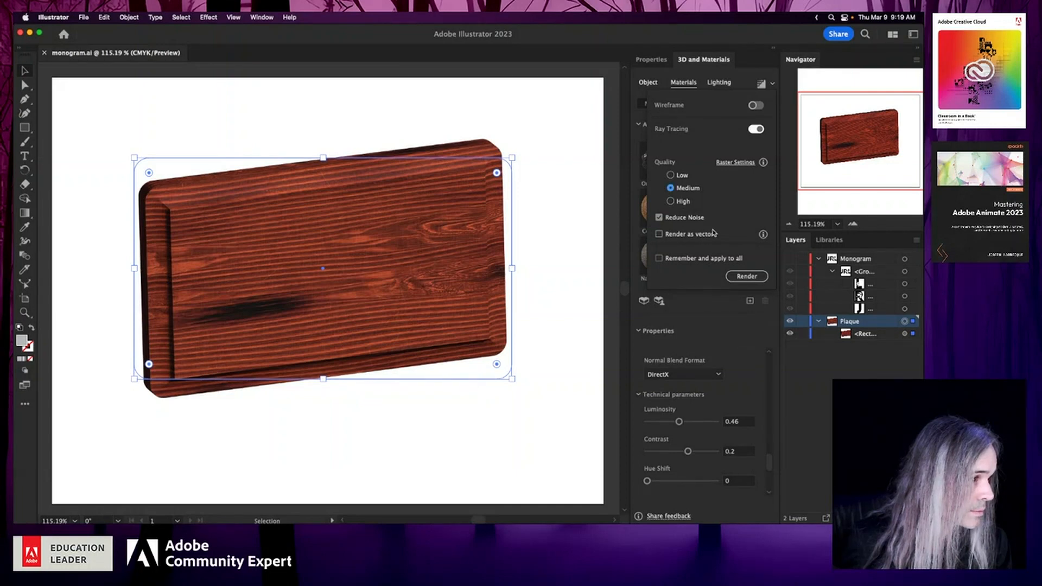
click(740, 275)
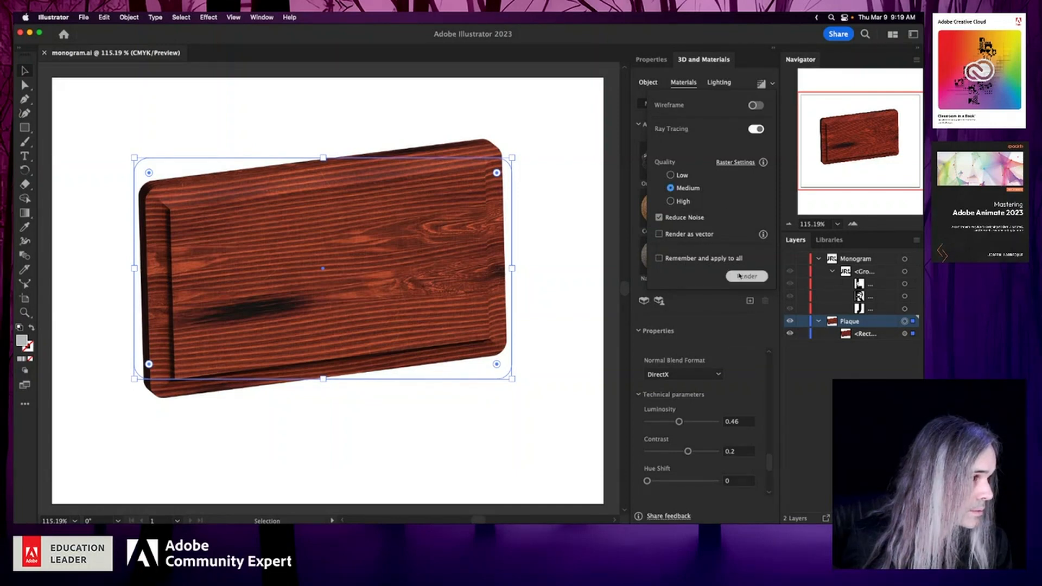
click(762, 84)
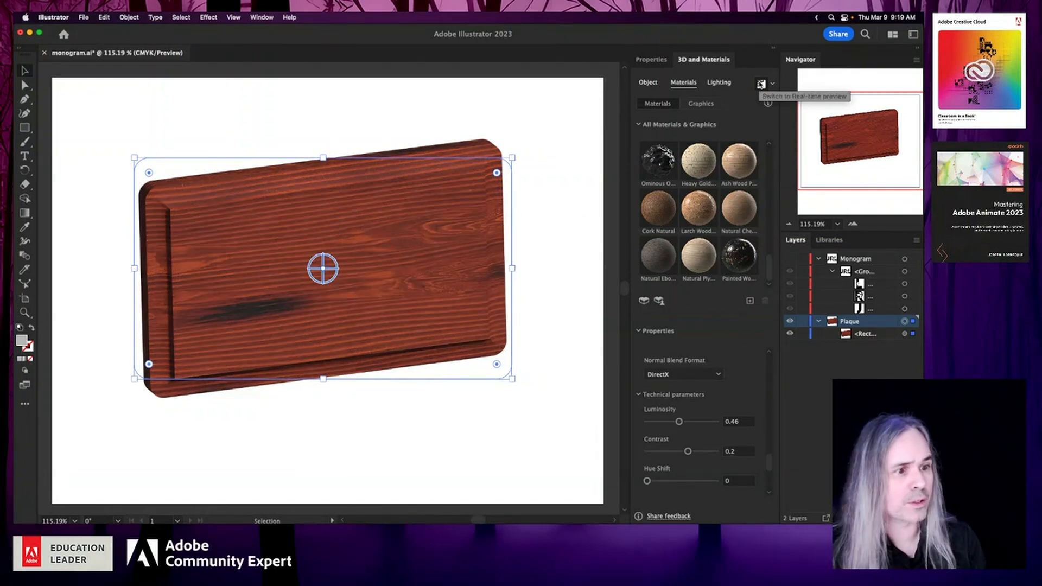
click(523, 129)
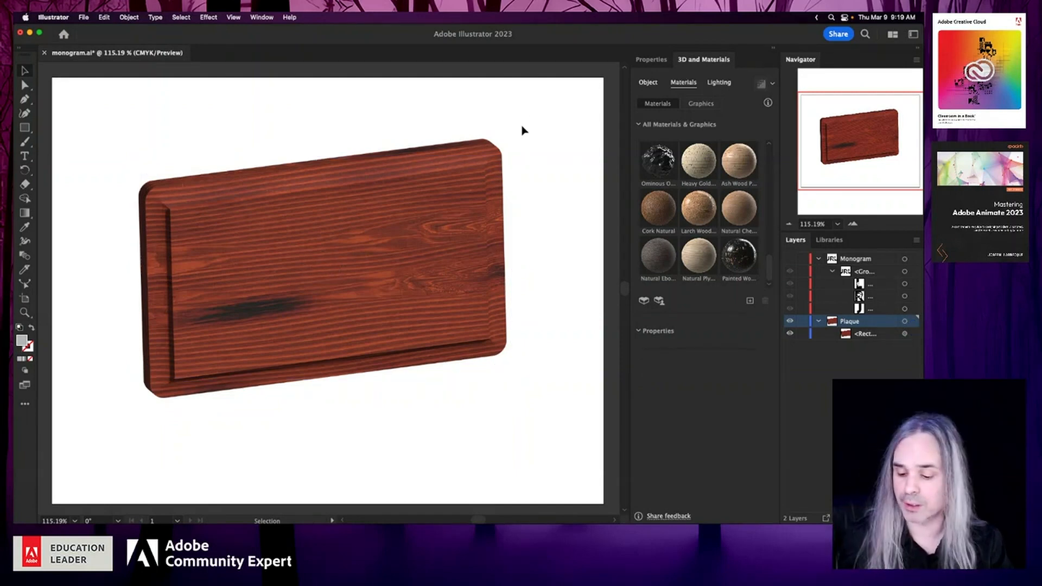
key(super+s)
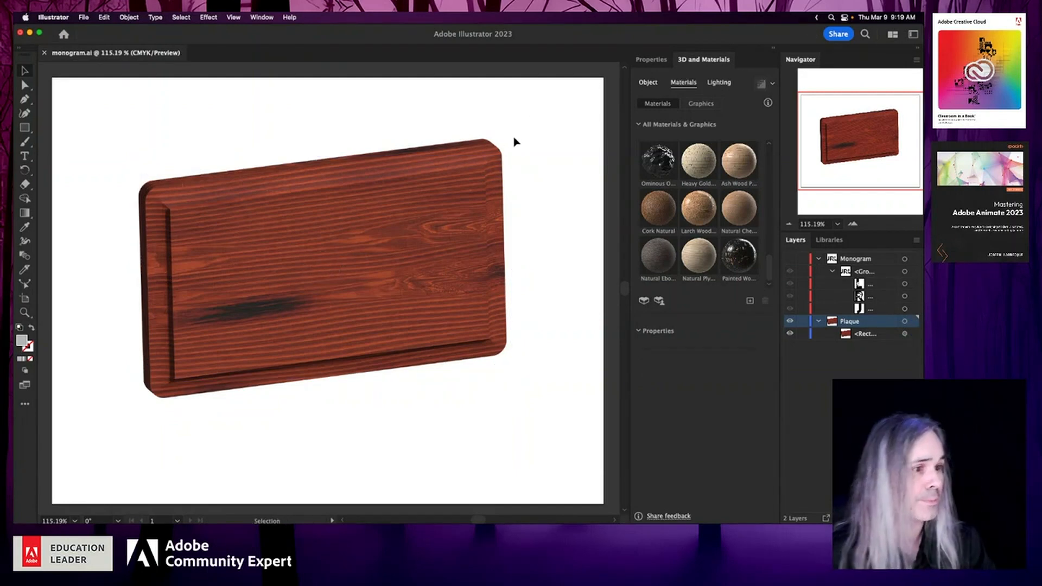
- Switch the selected plaque back to the real-time preview and show its lighting settings
click(437, 199)
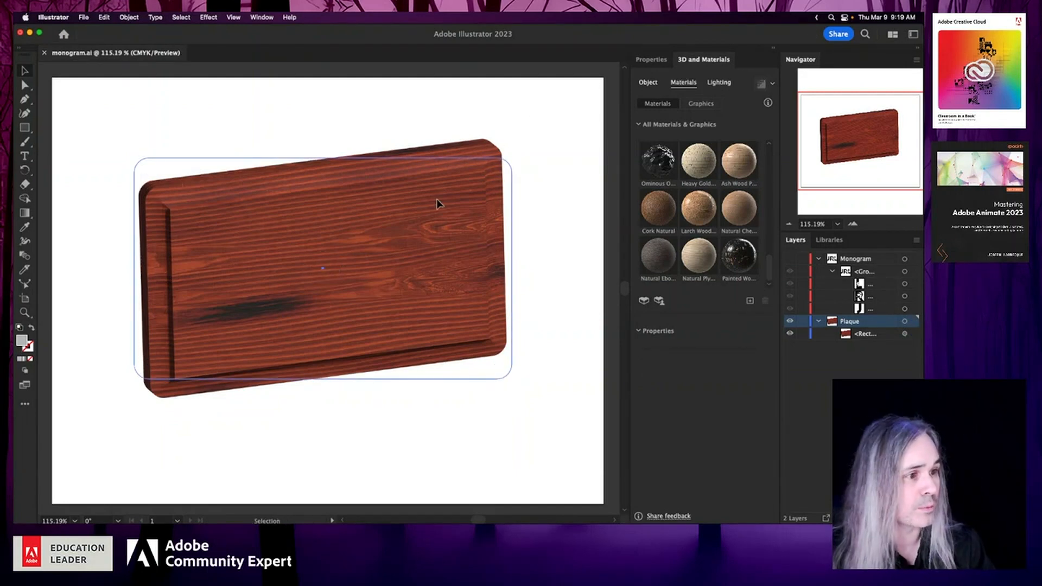
click(761, 85)
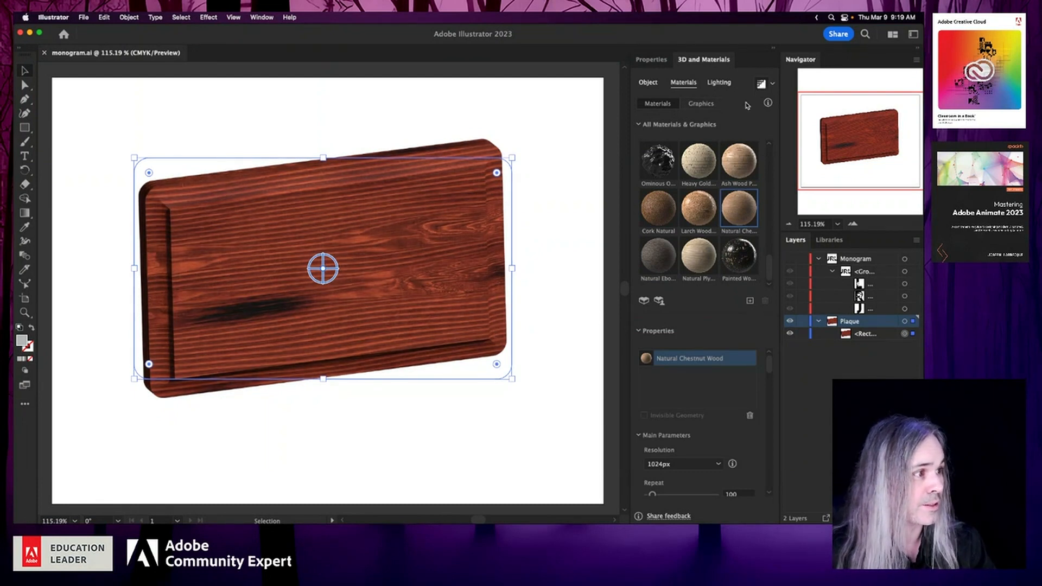
click(720, 82)
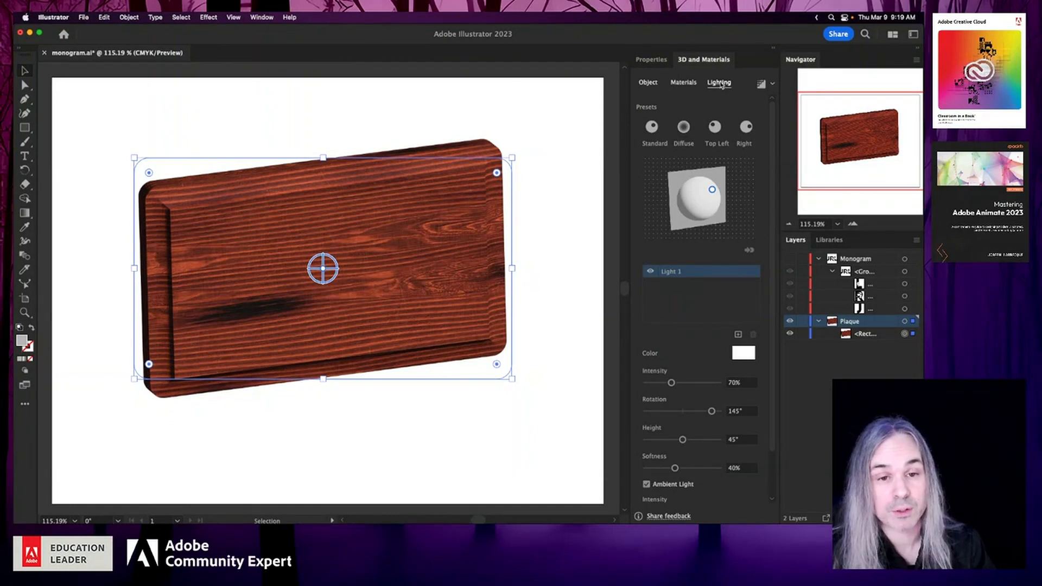
- Set the plaque's 3D rotation to the Front preset and save the document
click(648, 82)
click(559, 143)
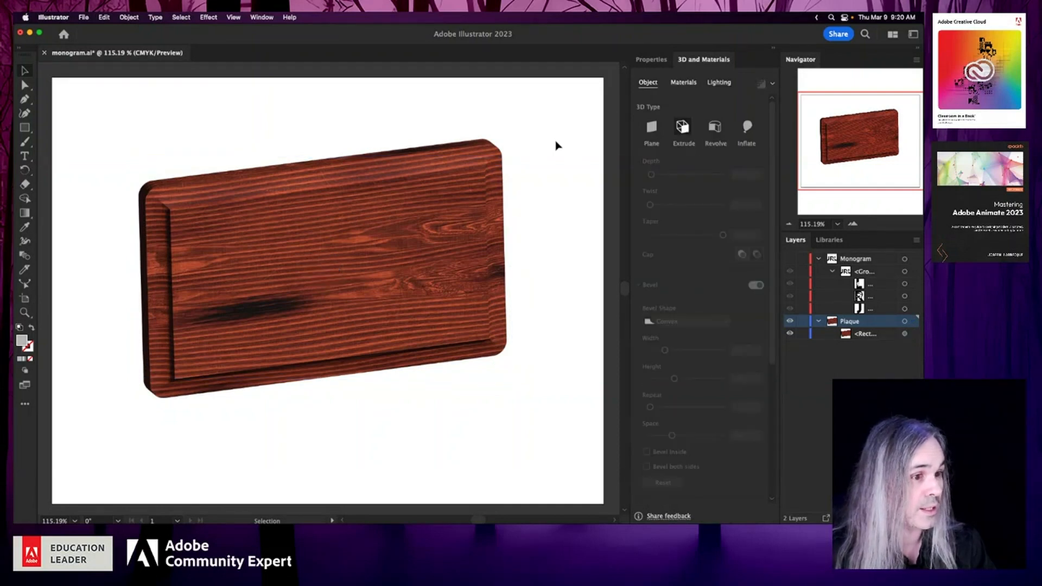
click(373, 262)
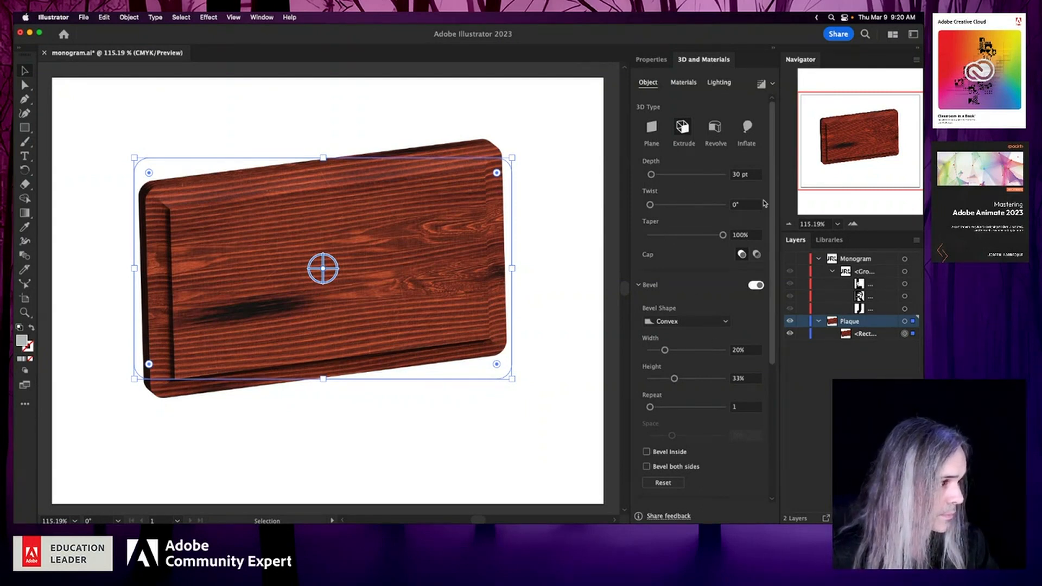
drag(772, 212, 768, 387)
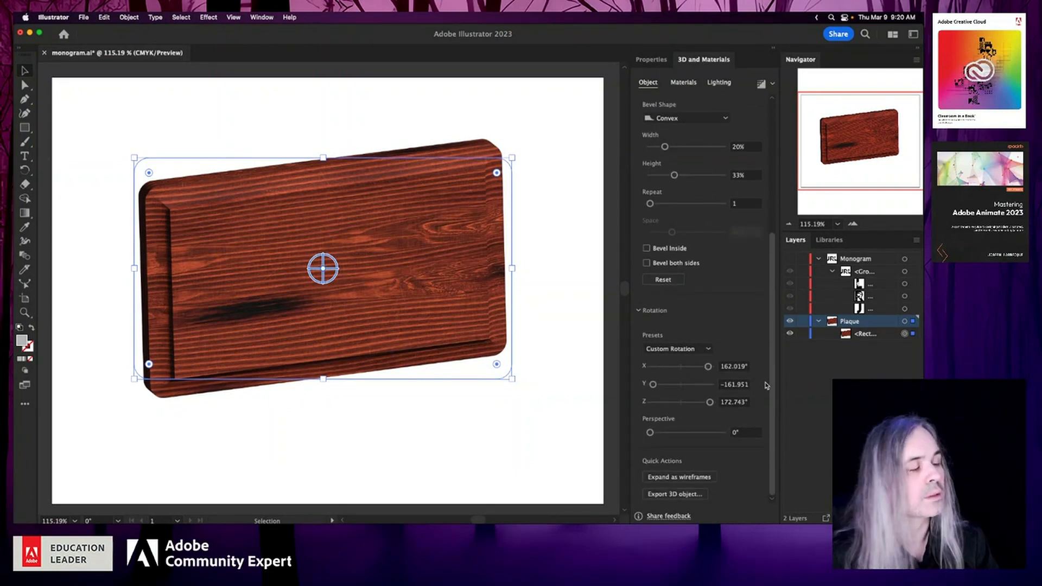
click(695, 349)
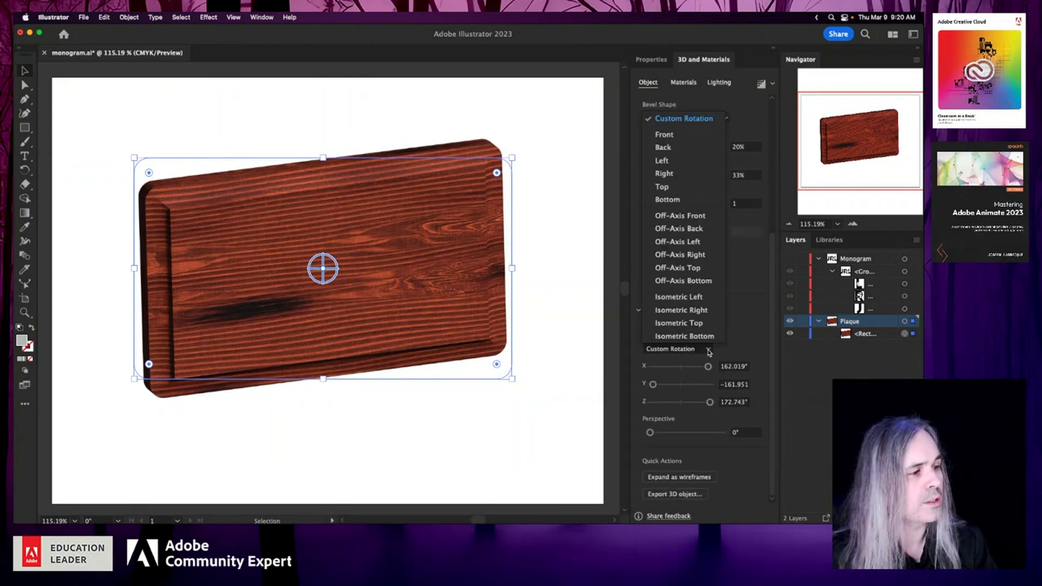
click(681, 134)
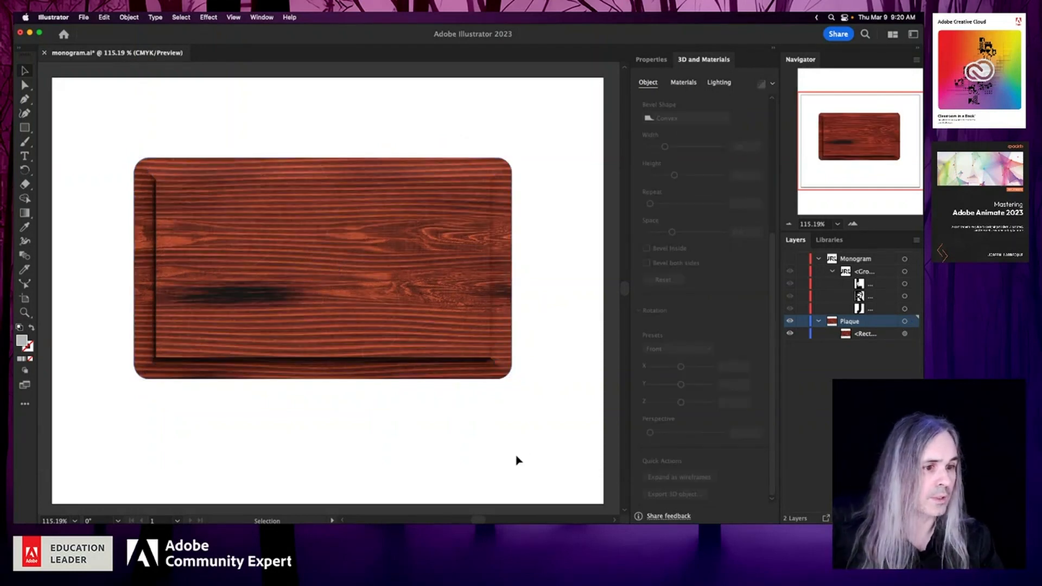
key(super+s)
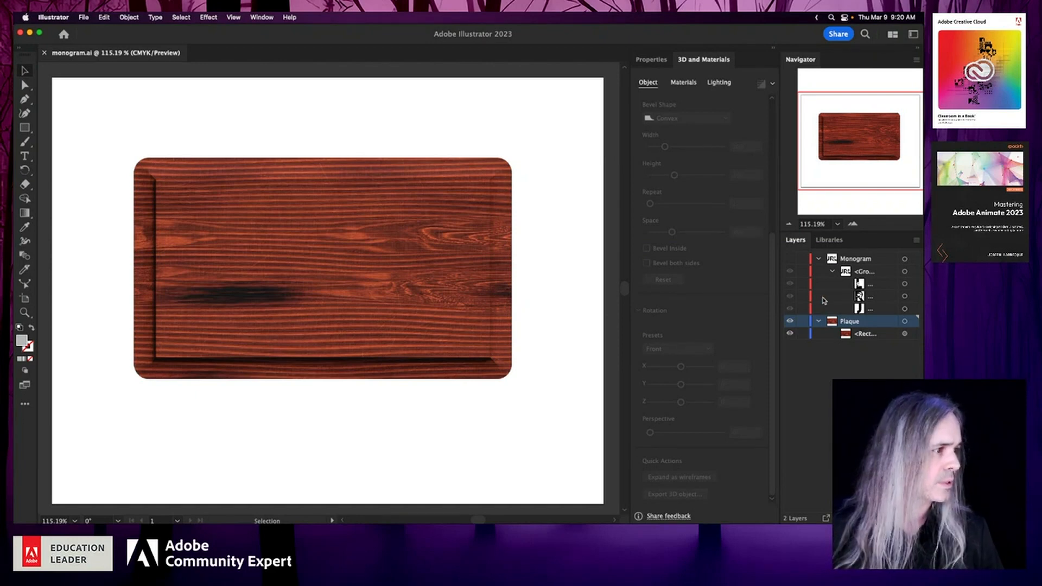
- Show the Monogram layer and nudge the JRL lettering slightly down and to the left to centre it on the plaque
click(790, 260)
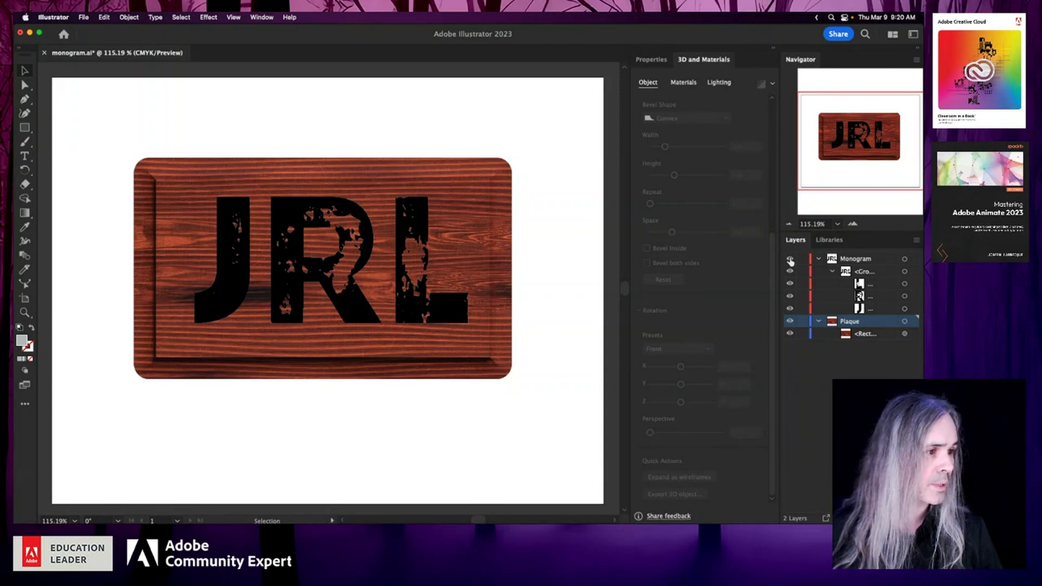
click(905, 259)
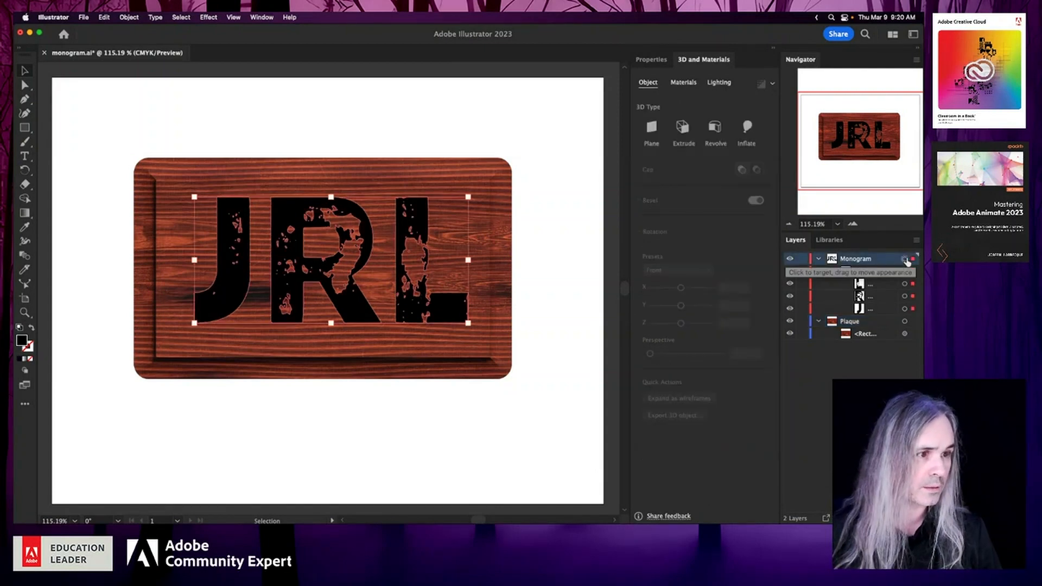
key(Down)
key(Down)
key(Down)
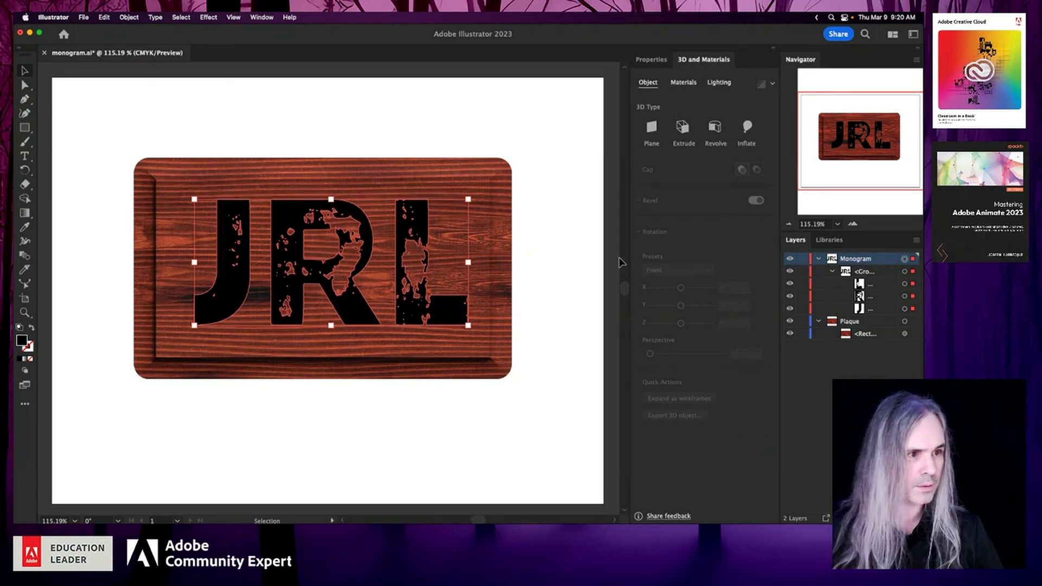
key(Down)
key(Down)
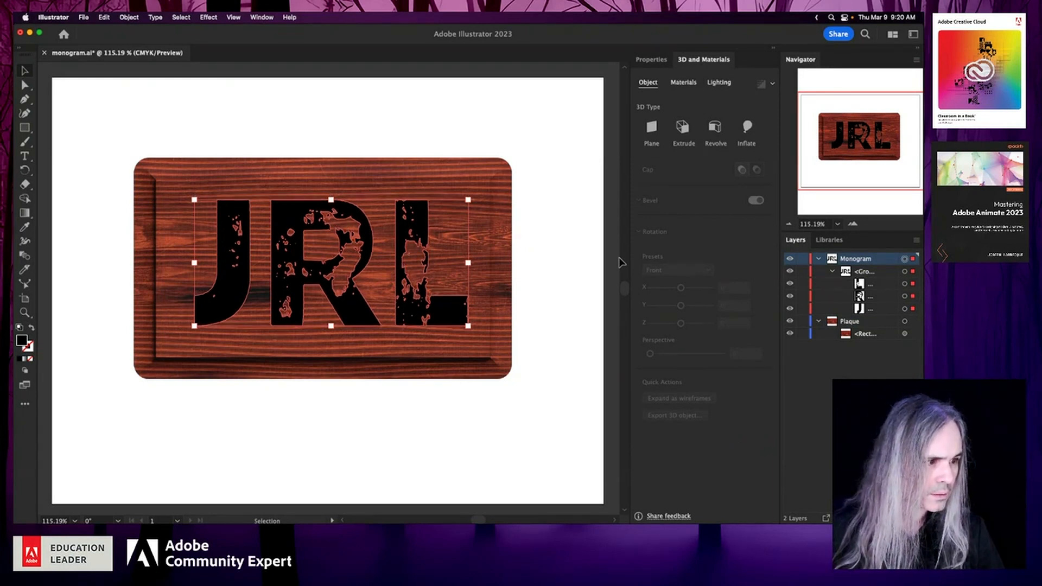
key(Left)
key(Left)
key(Left)
key(Left)
key(Left)
key(Left)
key(Left)
key(Left)
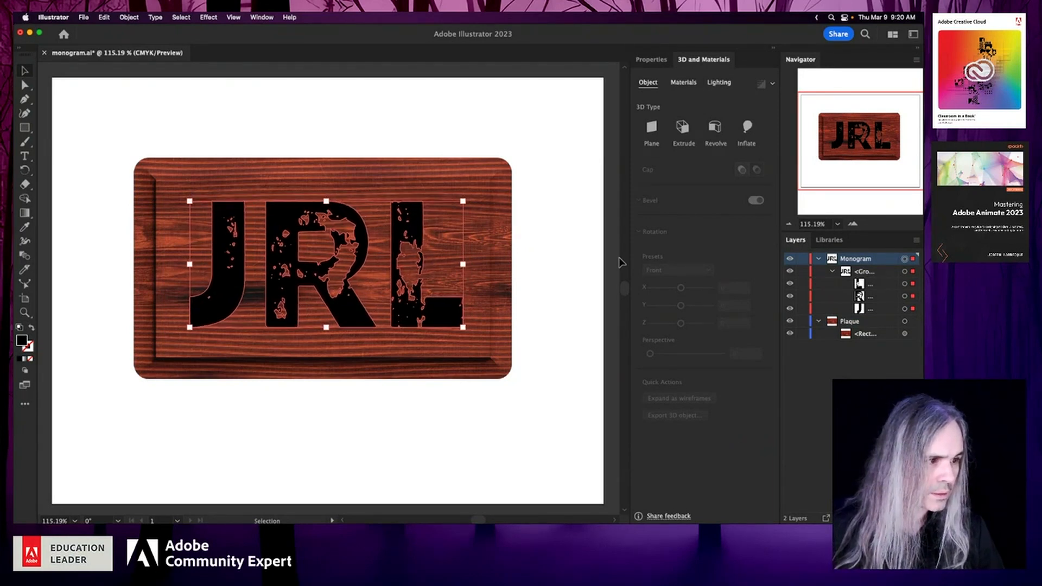
key(Down)
key(Down)
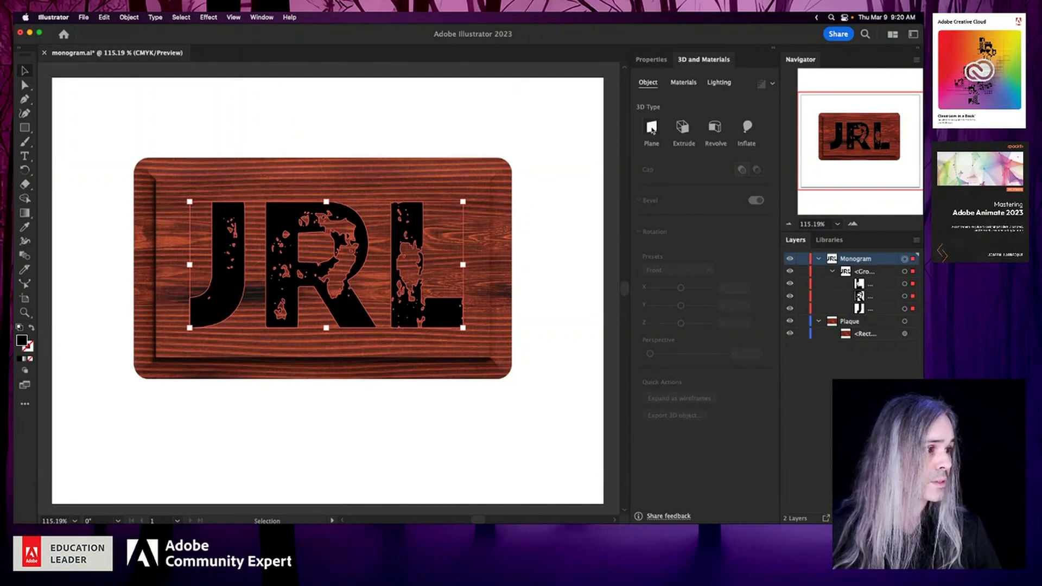
- Extrude the monogram to a depth of 12 pt and set its rotation to the Front preset
click(683, 128)
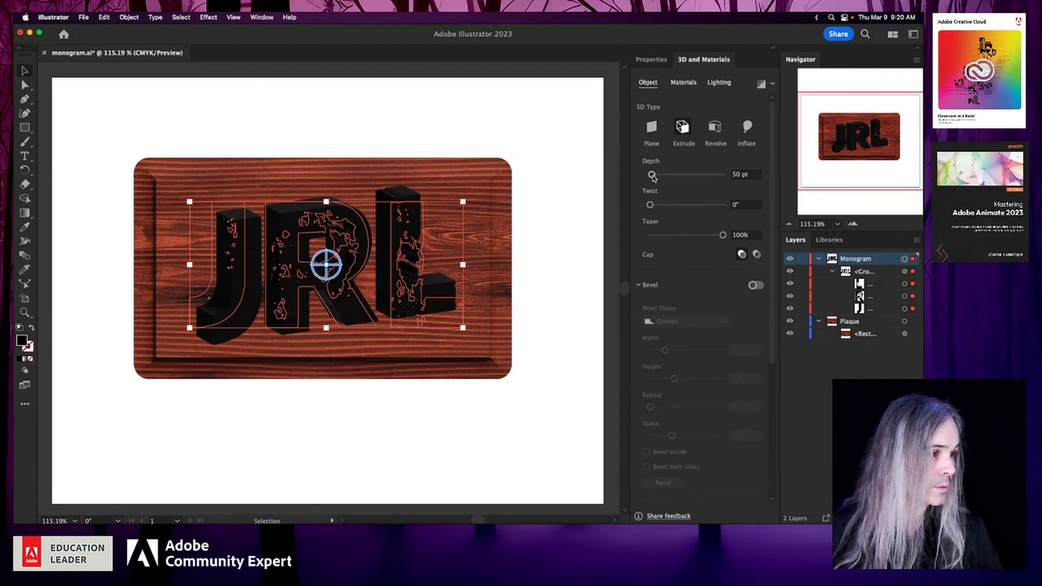
drag(653, 176, 653, 179)
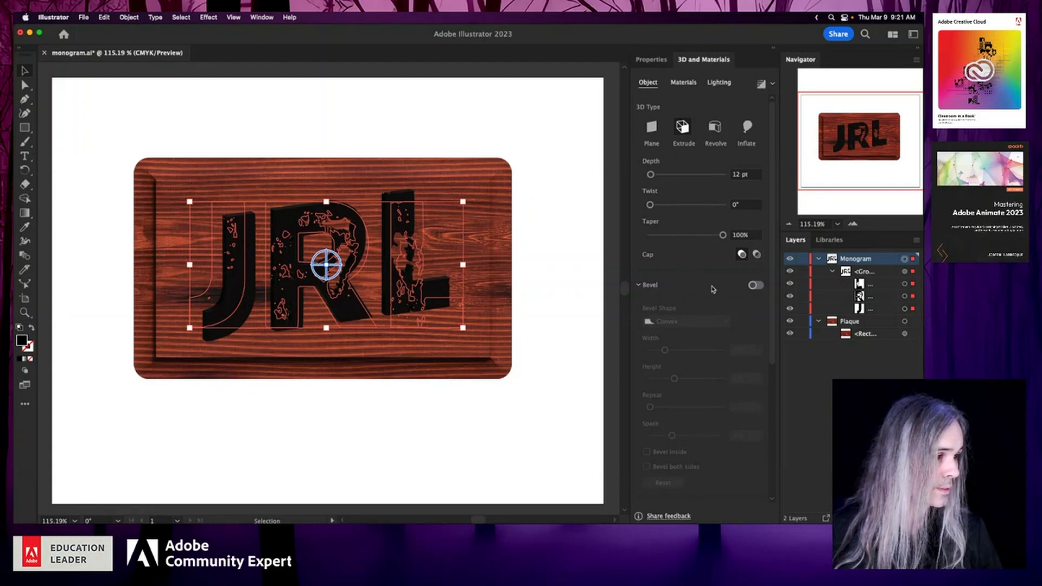
scroll(775, 318, down, 5)
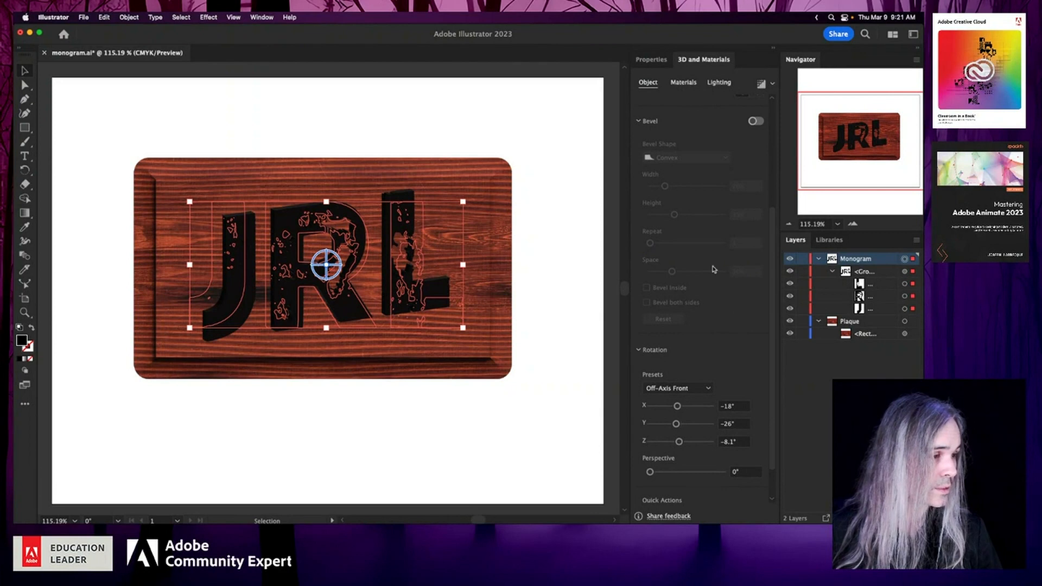
click(641, 121)
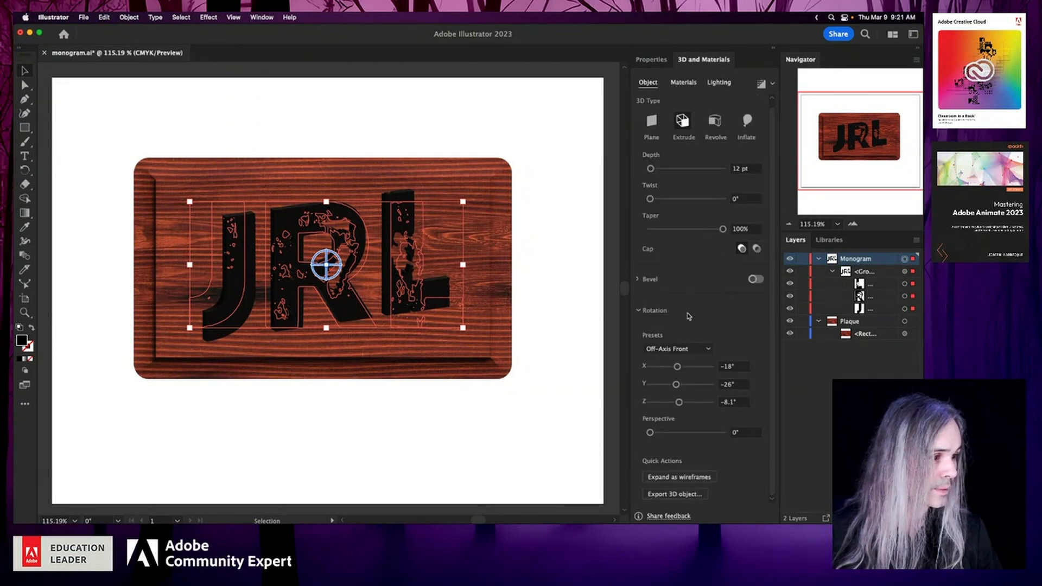
click(701, 348)
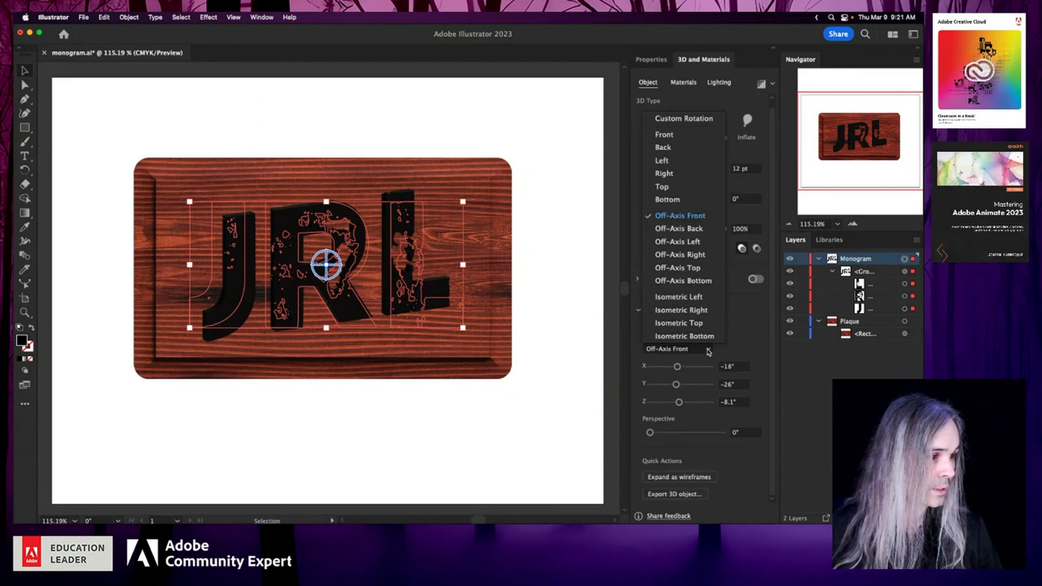
click(677, 139)
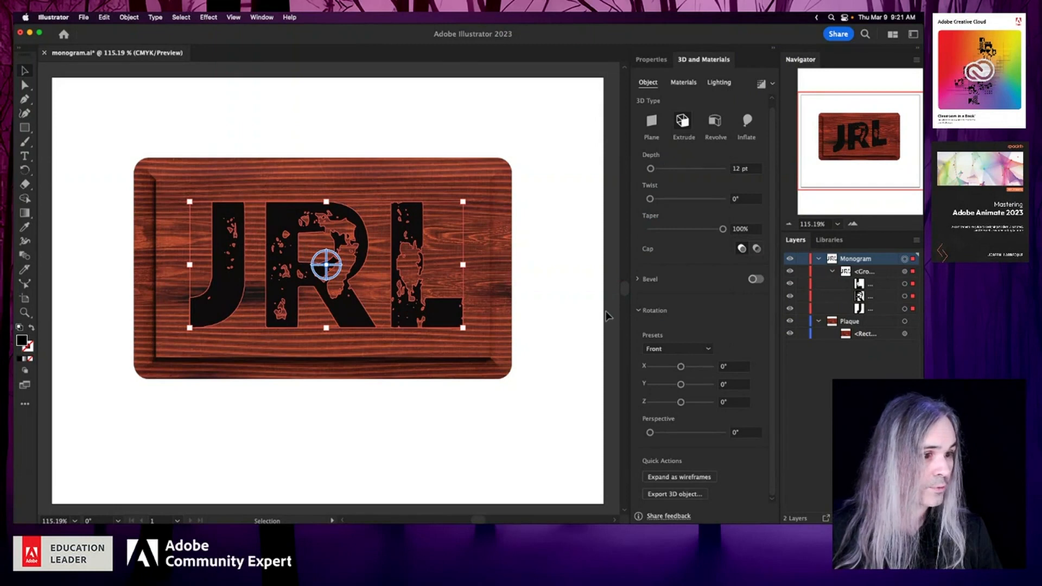
click(560, 381)
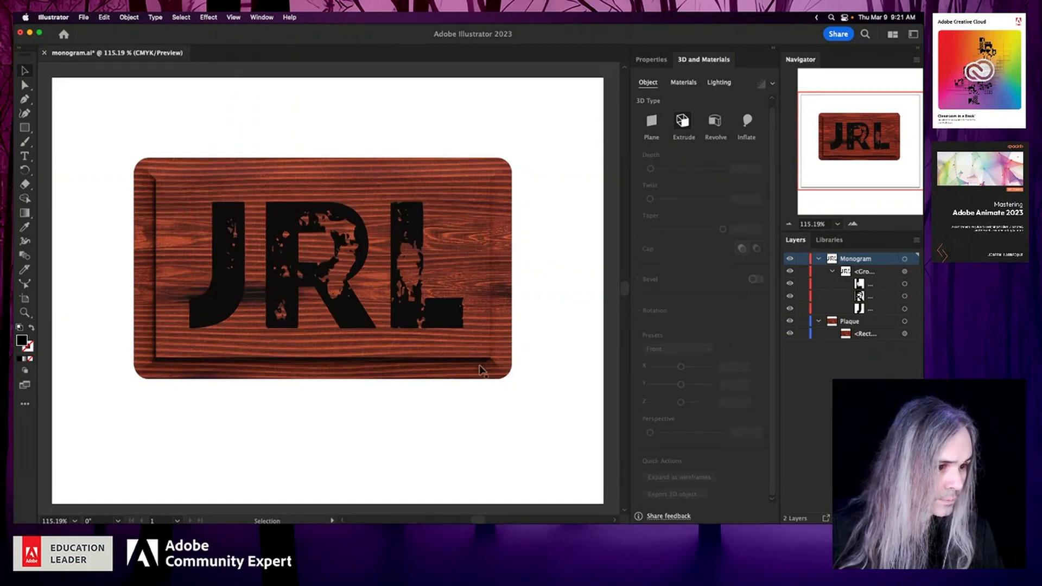
- Change the extruded monogram's fill colour to a light gray swatch
click(368, 321)
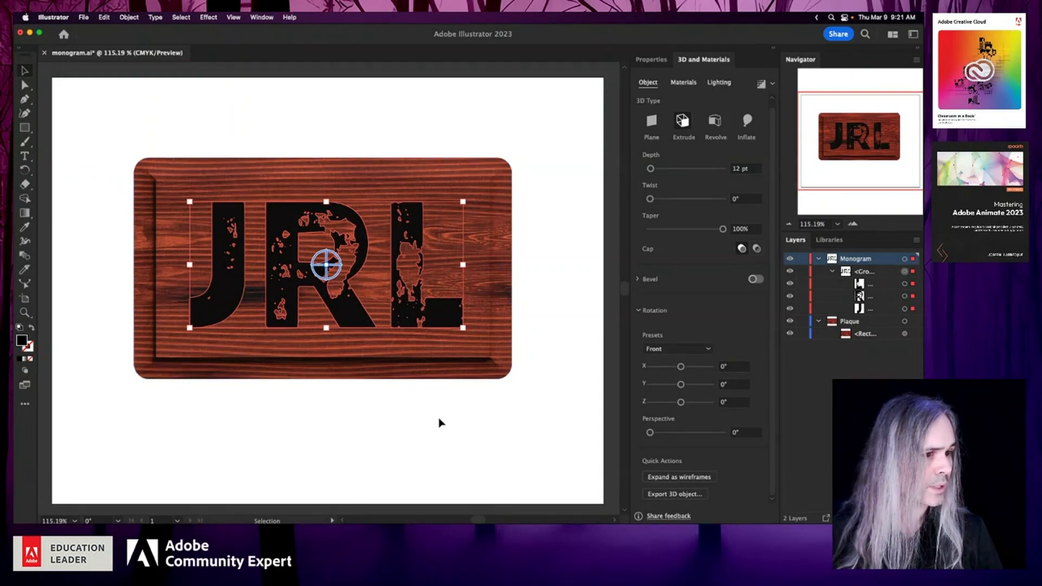
click(651, 59)
click(641, 190)
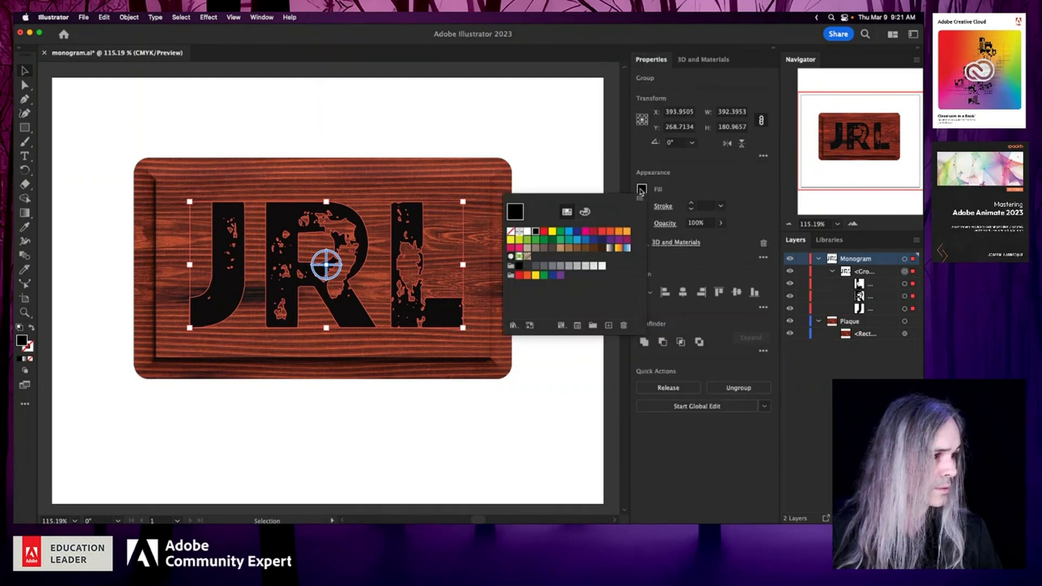
click(585, 267)
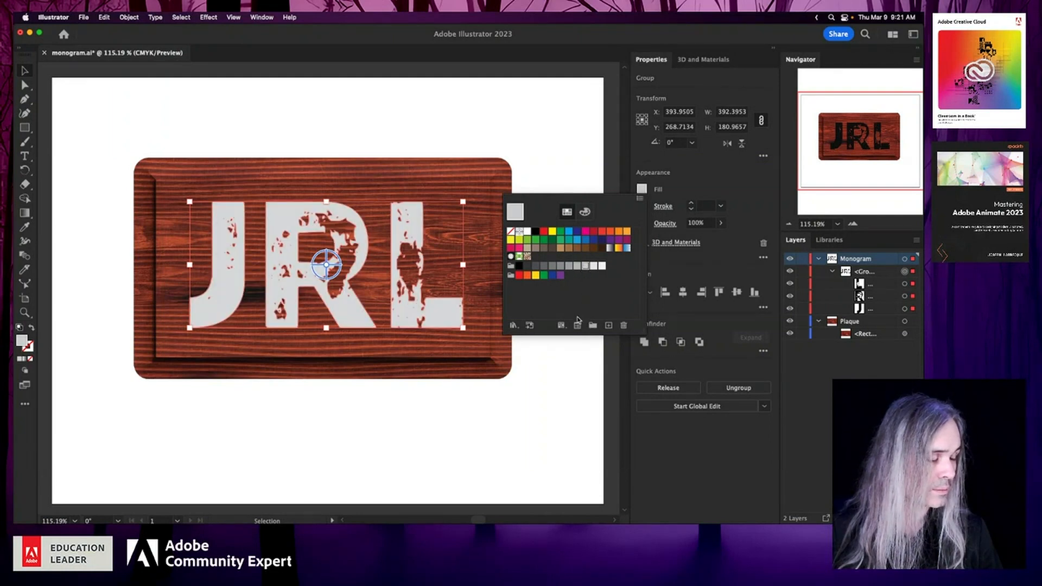
click(561, 409)
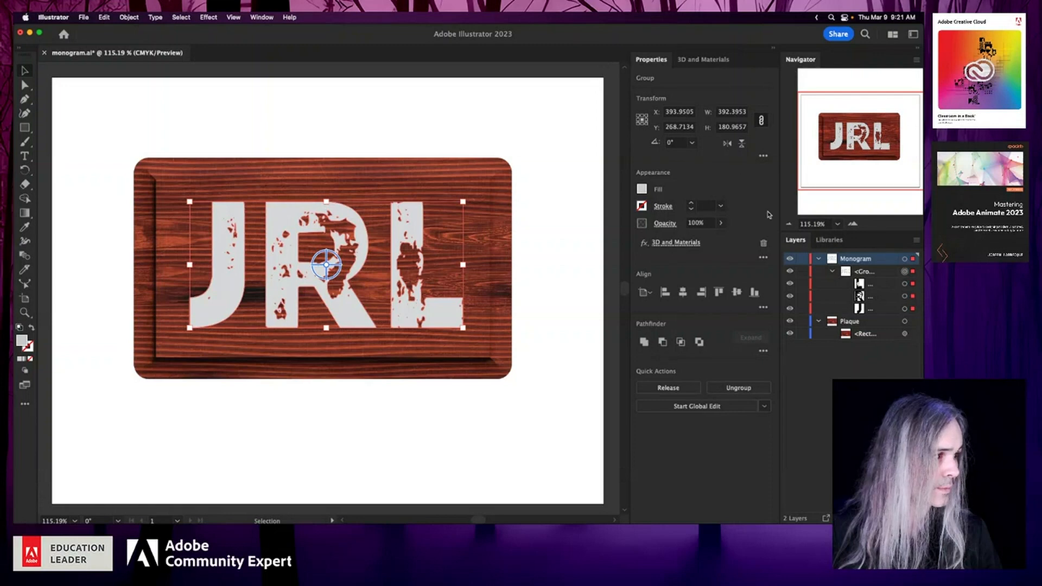
- Try the Steel Tread Plate Lentils material on the monogram
click(707, 59)
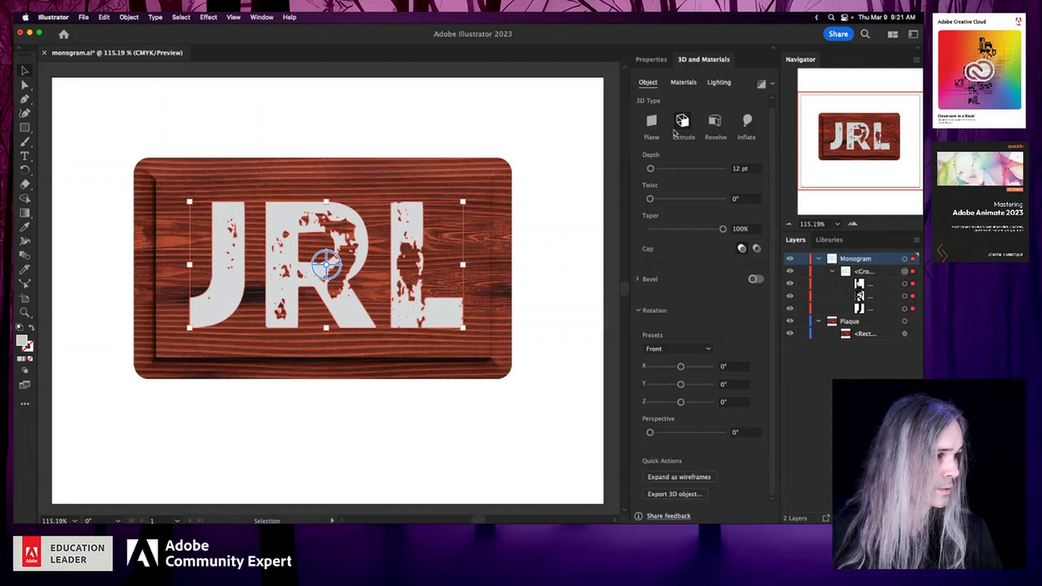
click(683, 82)
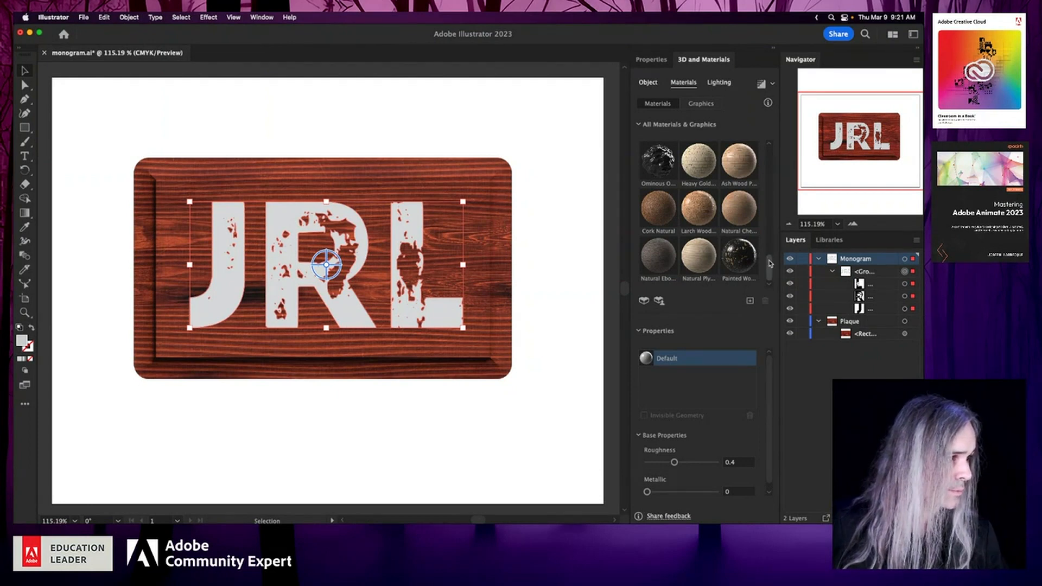
drag(770, 263, 761, 218)
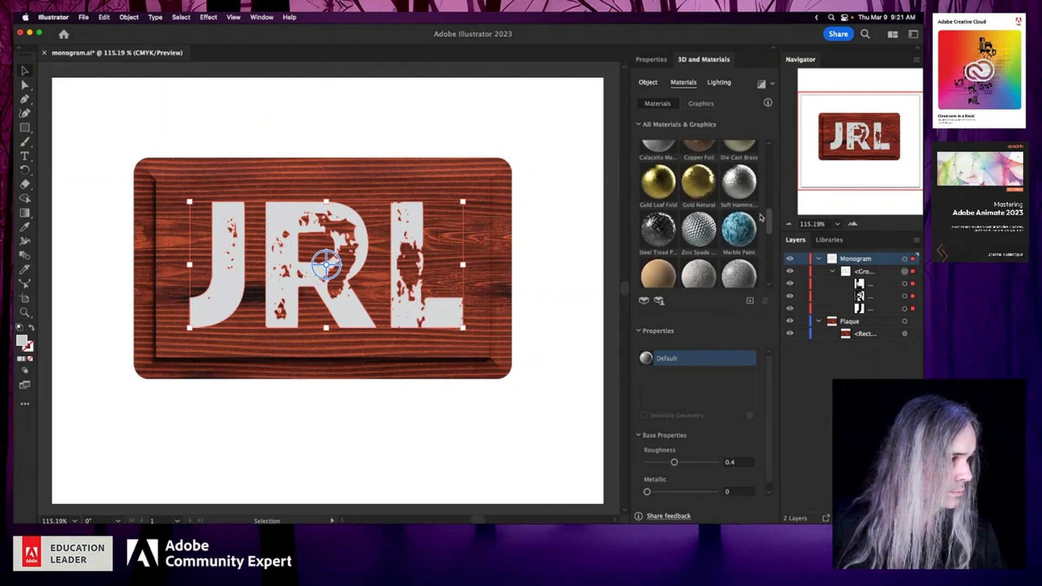
scroll(674, 256, up, 2)
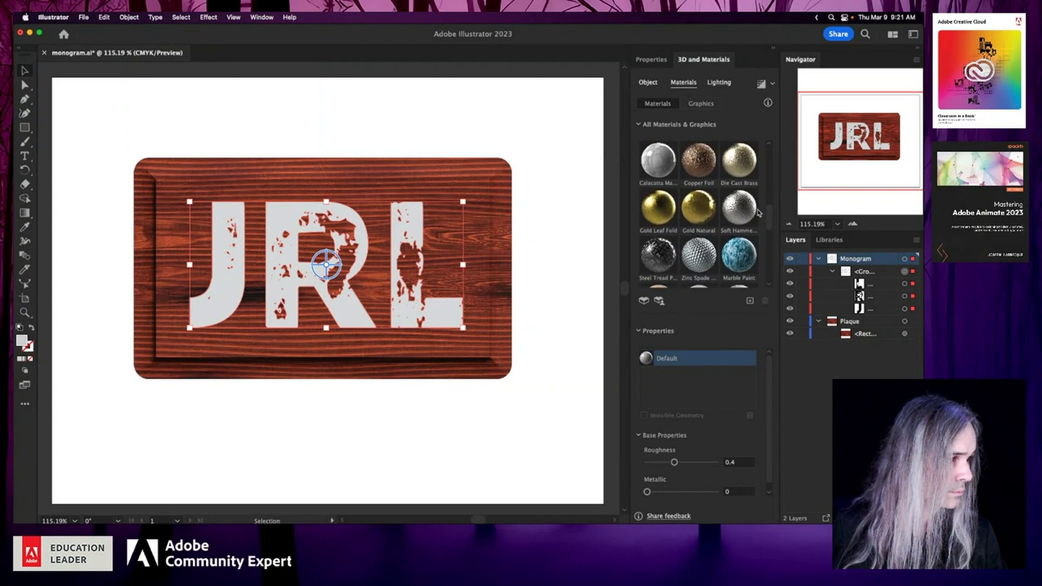
click(655, 264)
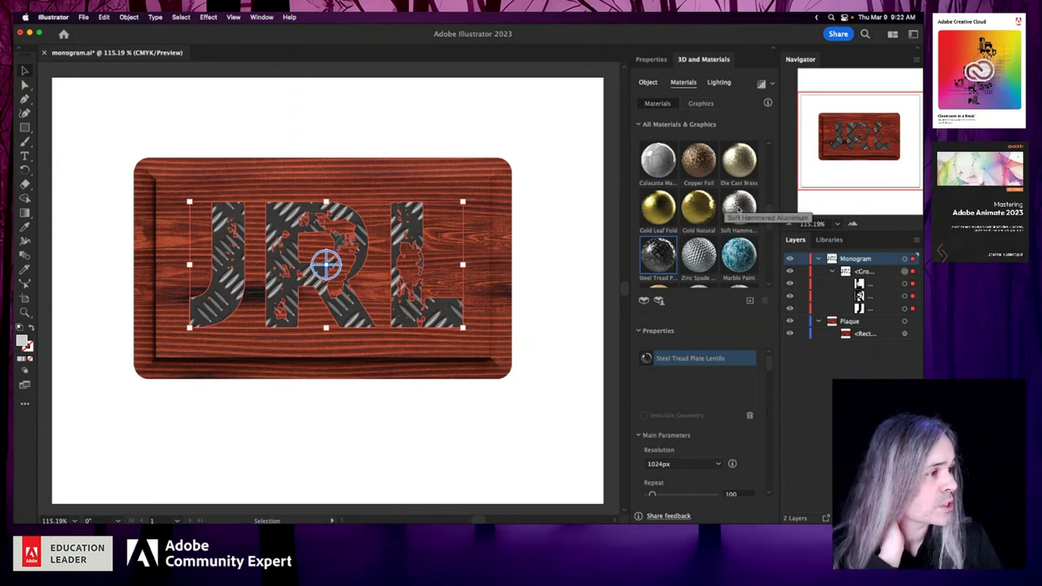
- Compare Die Cast Brass with Gold Natural on the monogram, keep Die Cast Brass and look through its parameters
click(741, 163)
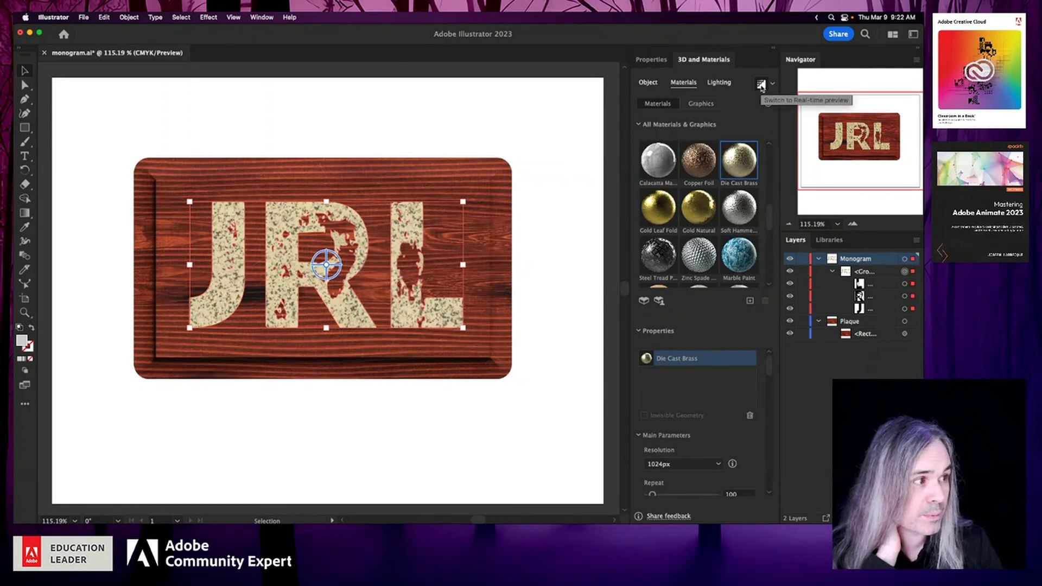
click(761, 84)
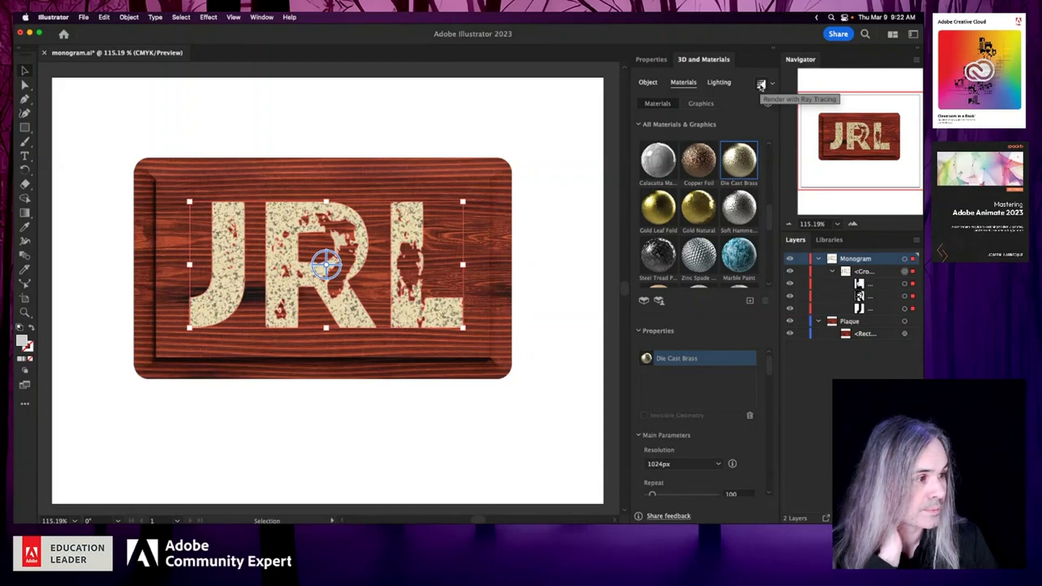
click(700, 208)
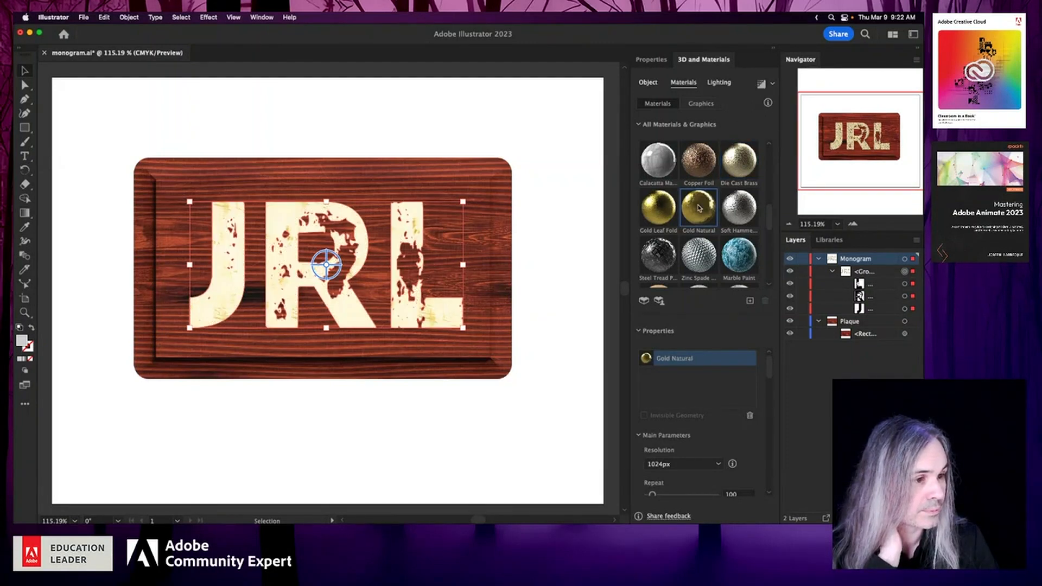
click(746, 161)
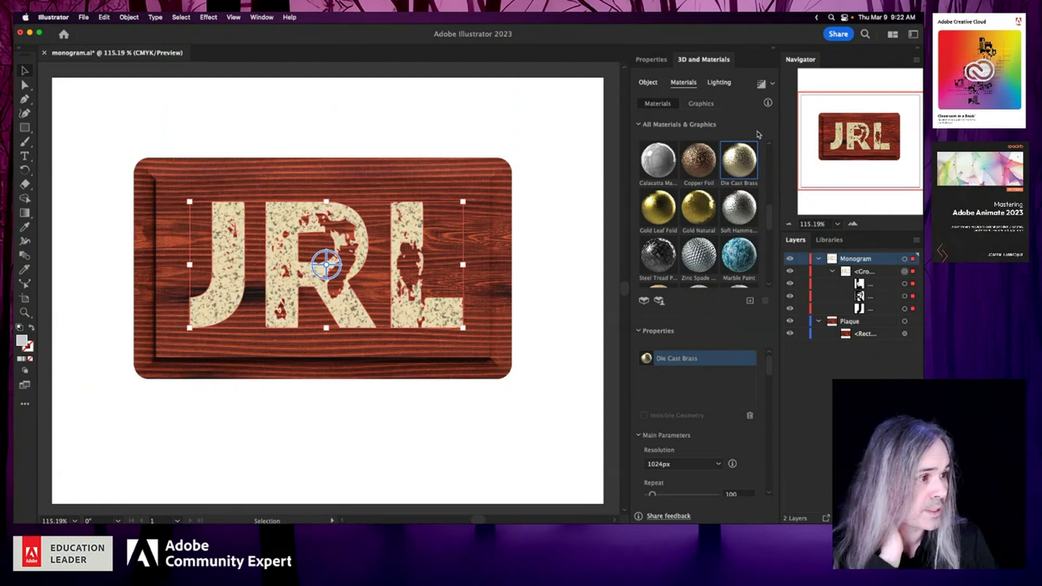
scroll(683, 210, up, 3)
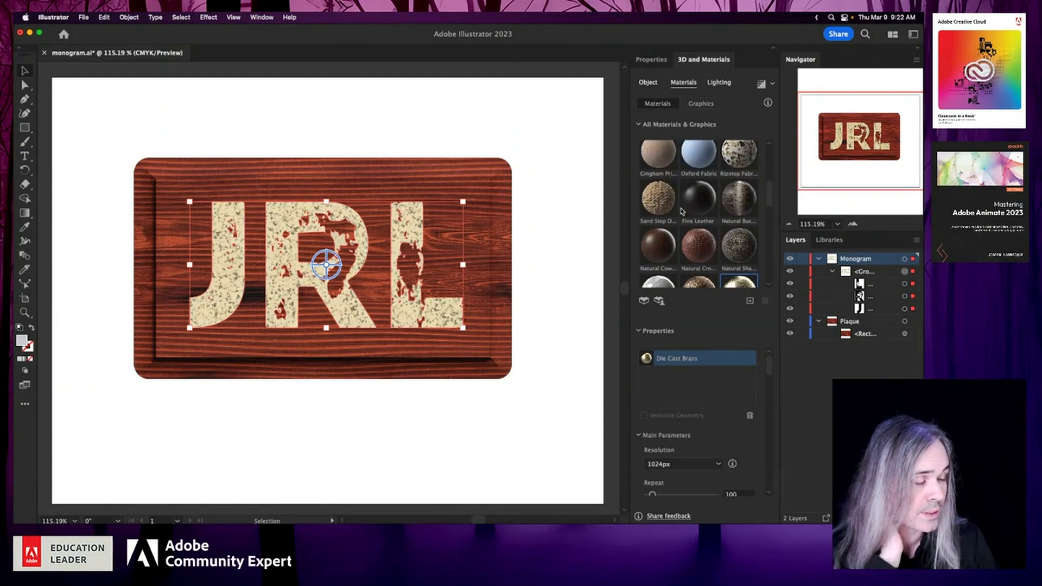
scroll(703, 390, down, 5)
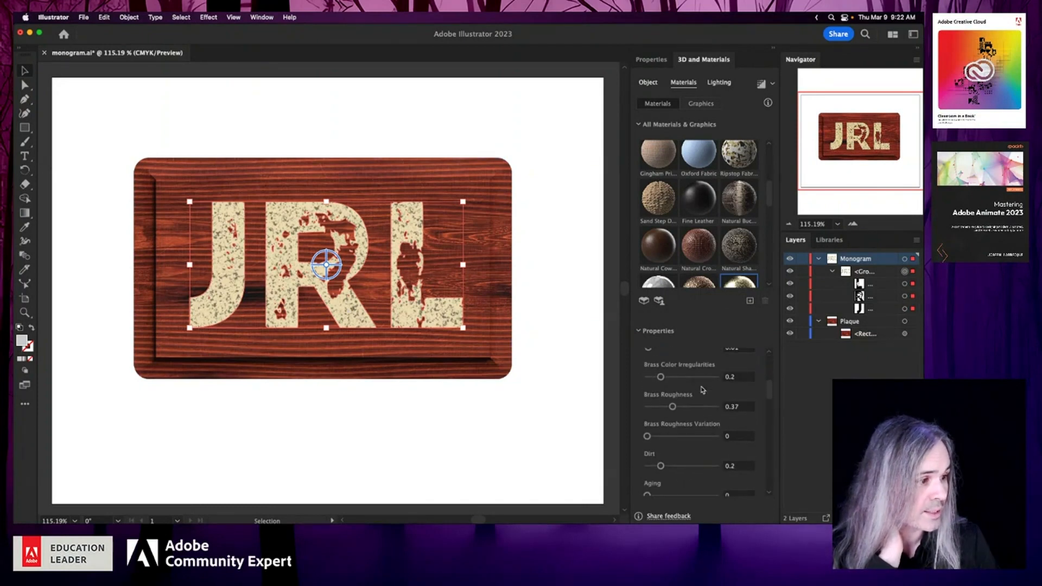
scroll(703, 389, up, 5)
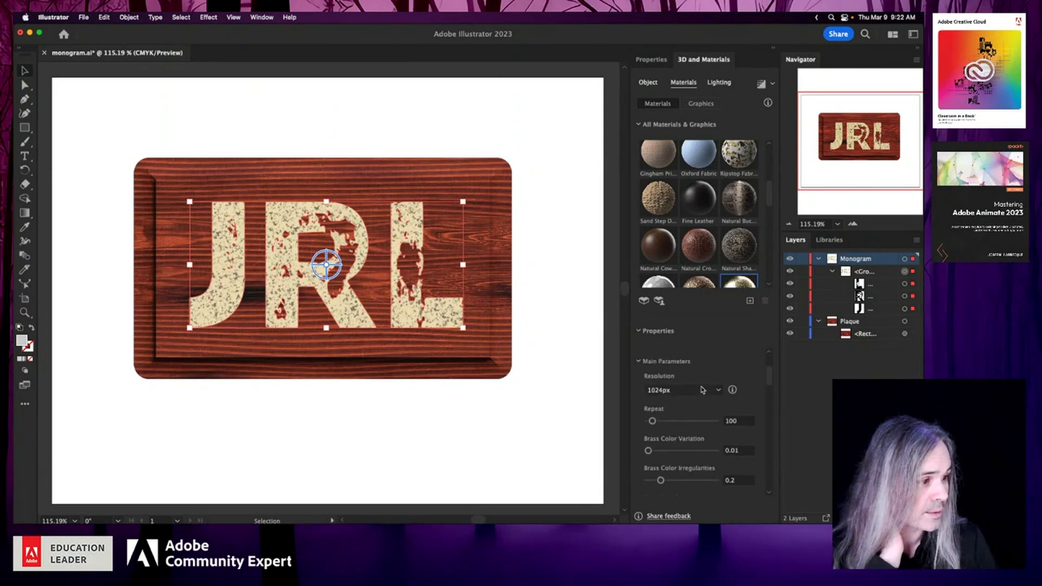
- Set the monogram's Die Cast Brass material to a Brass Color Variation of 0.78 and a Repeat of 181
click(640, 125)
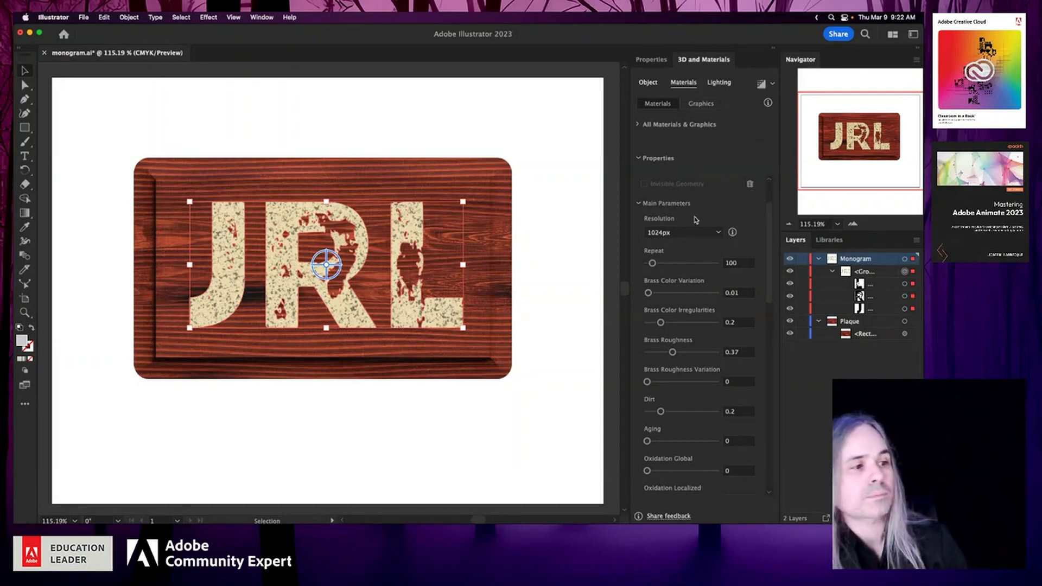
click(695, 294)
drag(695, 295, 702, 295)
click(681, 264)
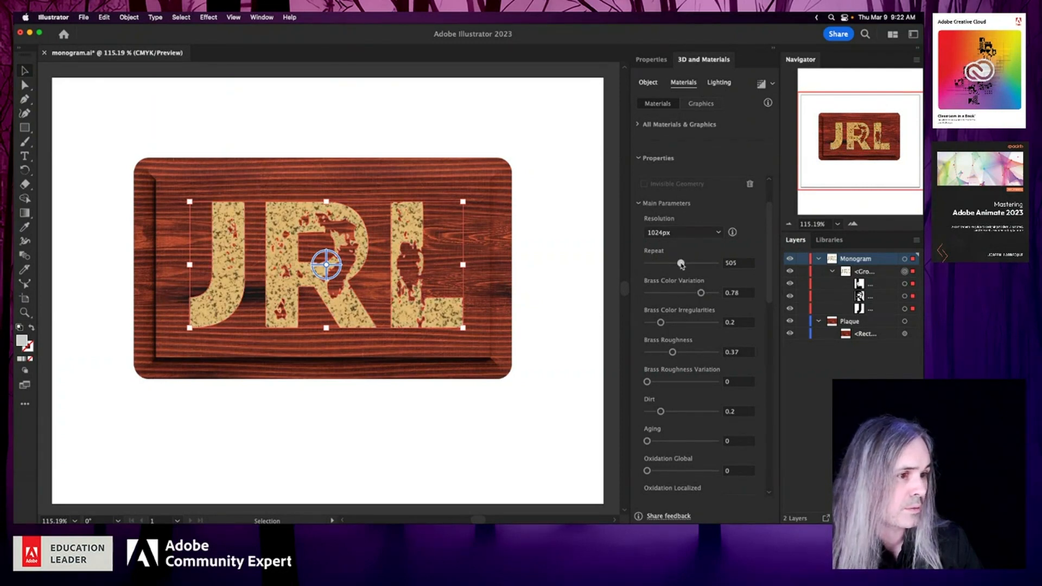
drag(681, 264, 659, 264)
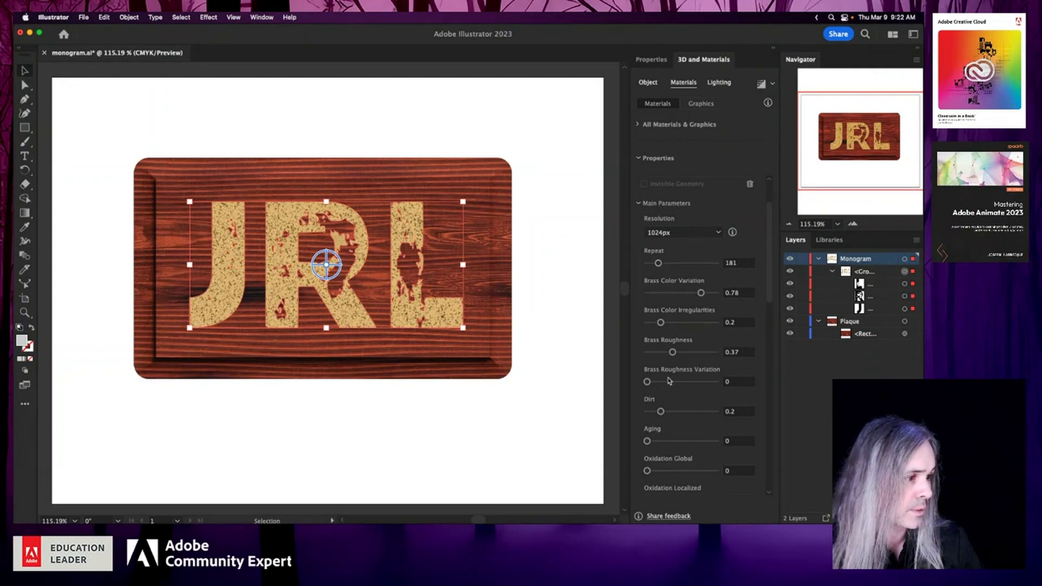
- Weather the monogram's brass material with Brass Roughness 0.32, Aging 0.71 and Oxidation Global 0.53
click(654, 353)
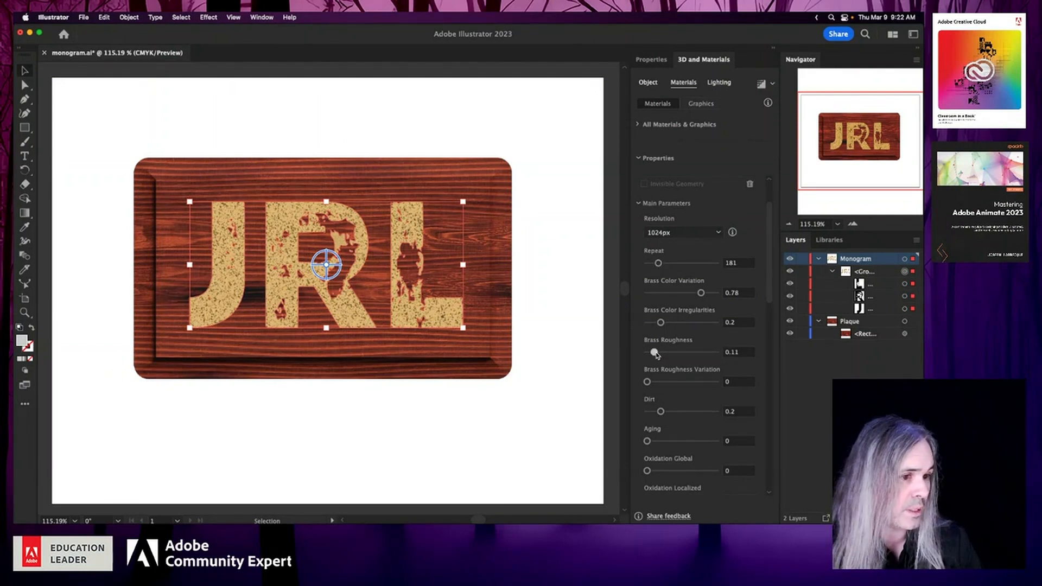
drag(656, 354, 661, 352)
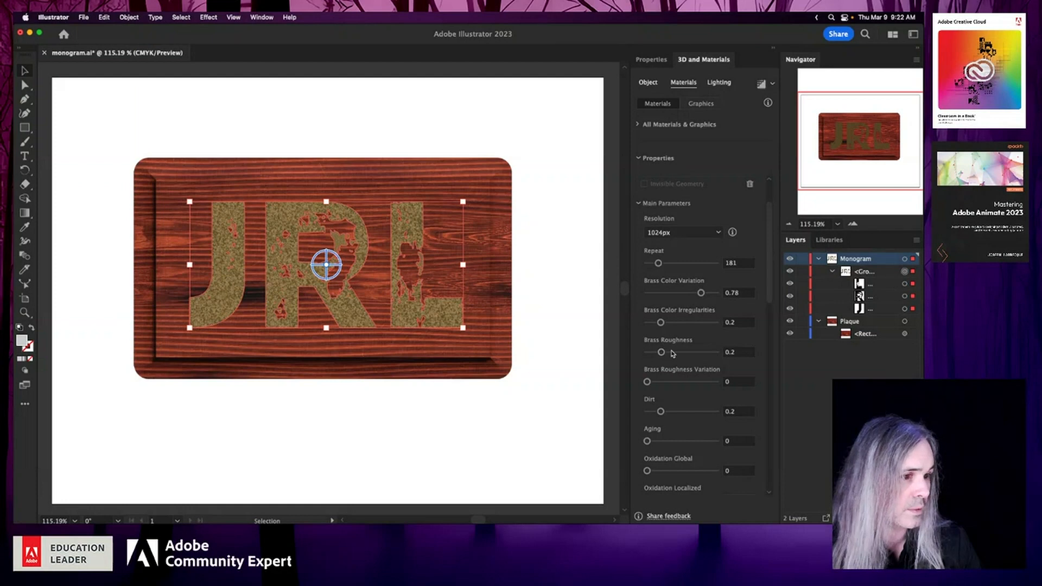
click(669, 353)
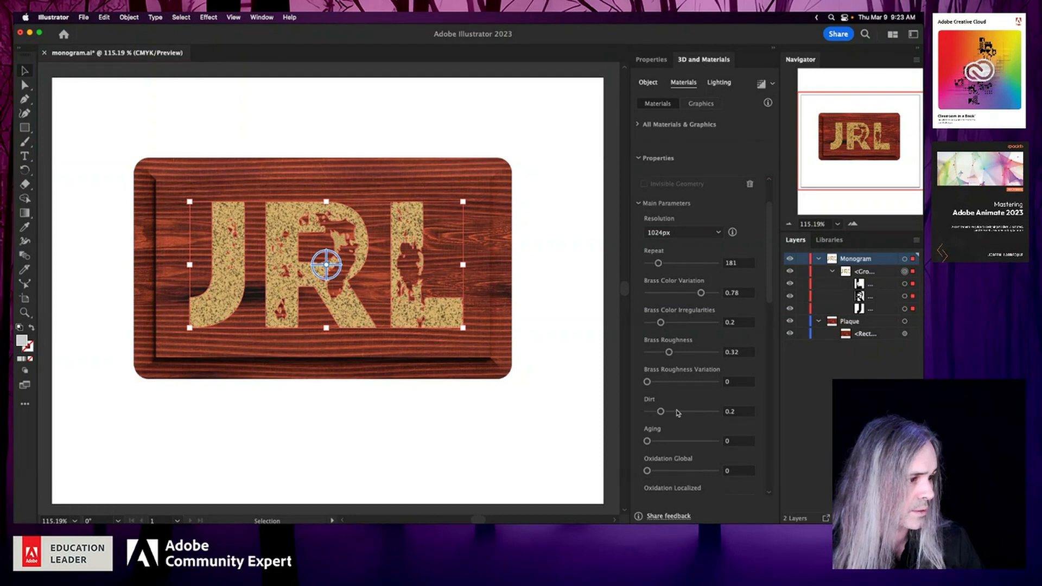
click(688, 441)
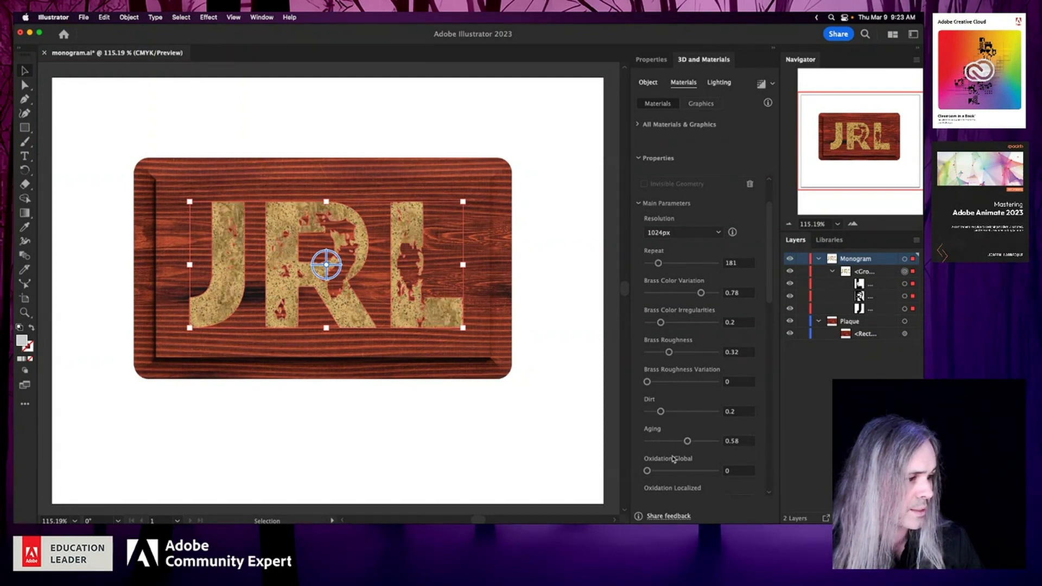
drag(673, 474, 696, 442)
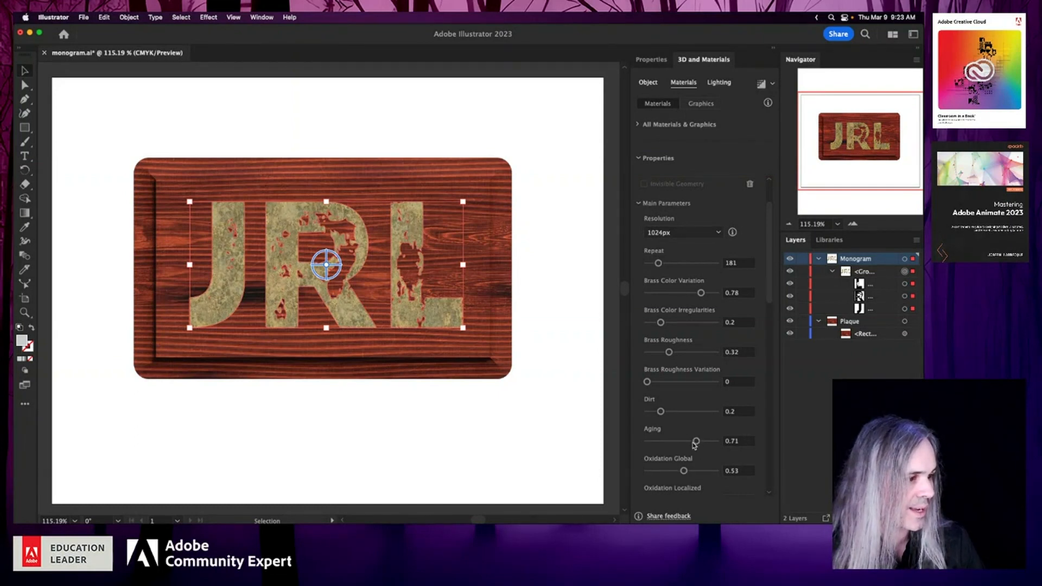
- Set the brass material's Scratches to 0.59, Scratches Intensity to 0.5 and Relief Variation to 0.29
scroll(708, 485, down, 2)
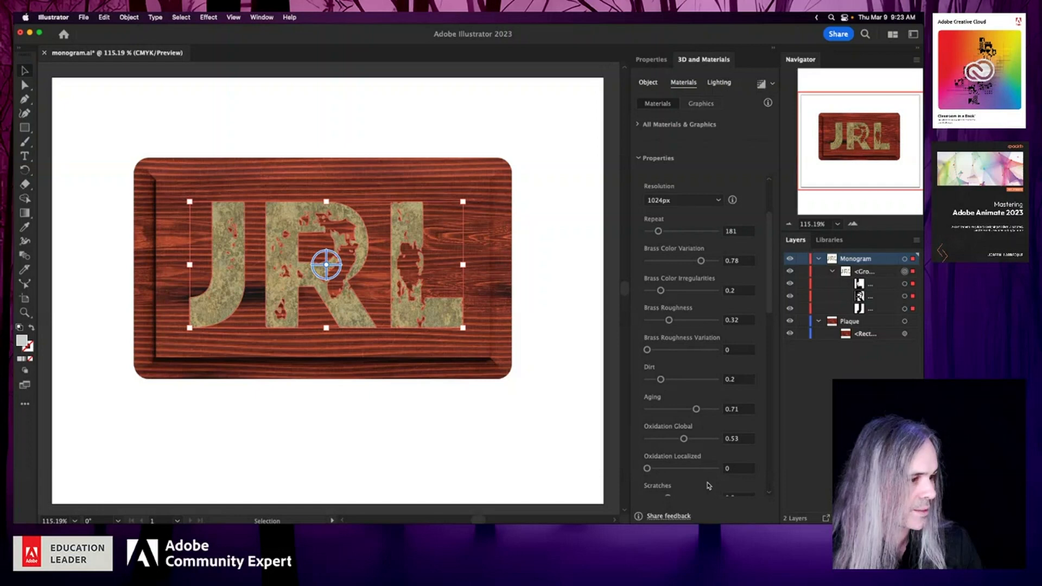
scroll(708, 485, down, 10)
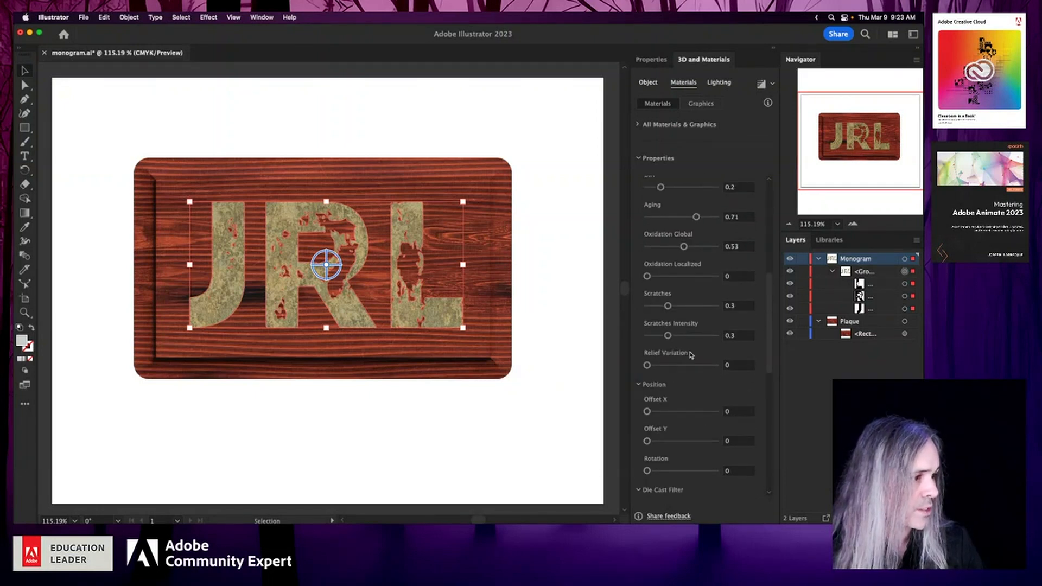
click(688, 306)
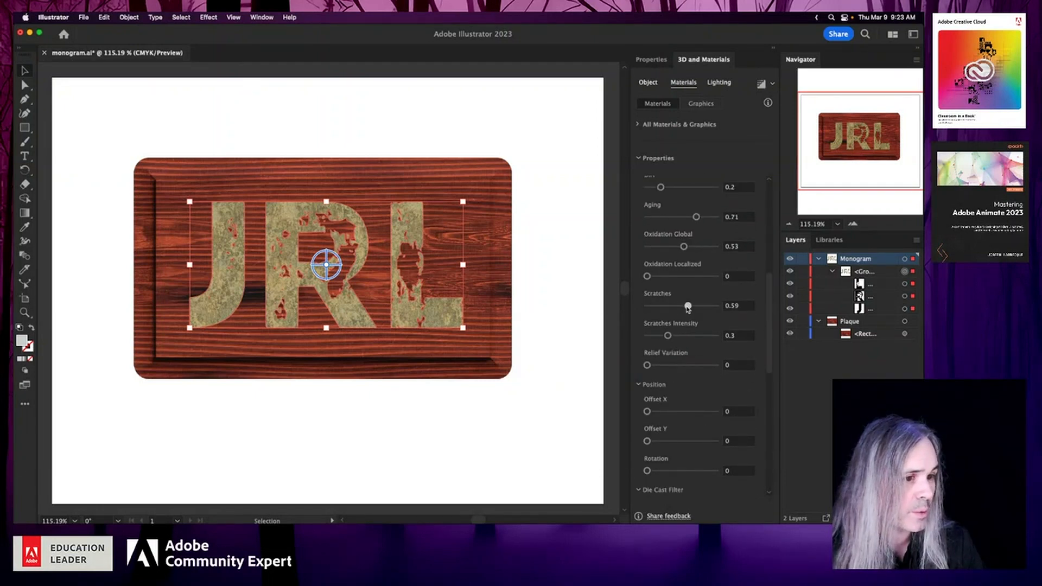
drag(688, 307, 695, 308)
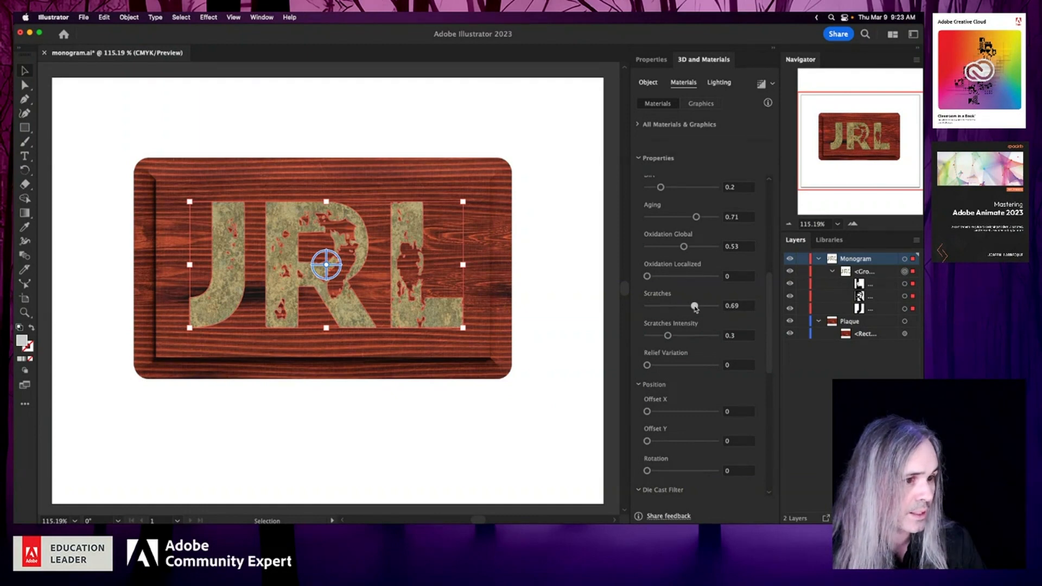
click(688, 307)
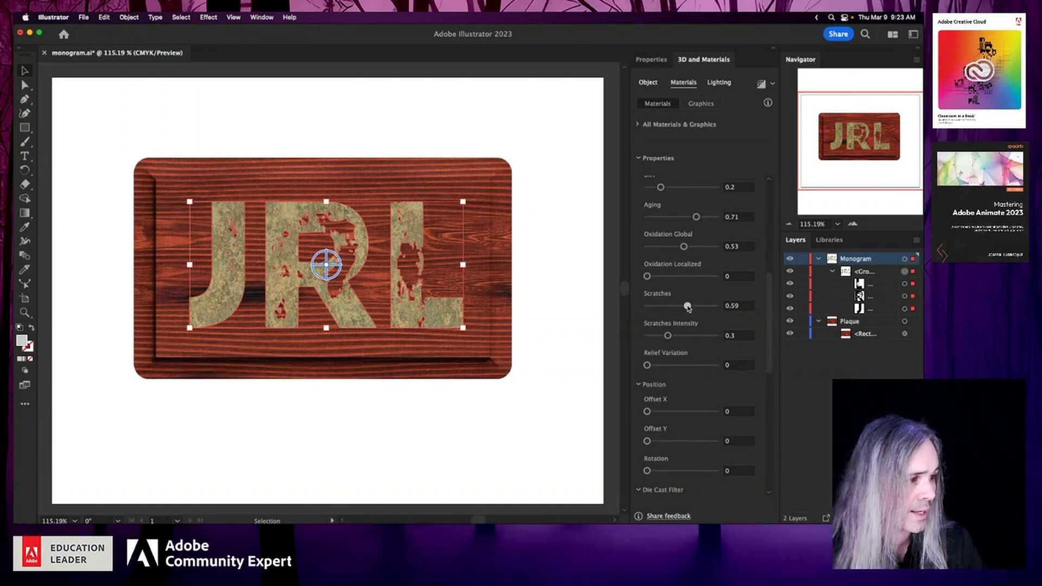
click(682, 336)
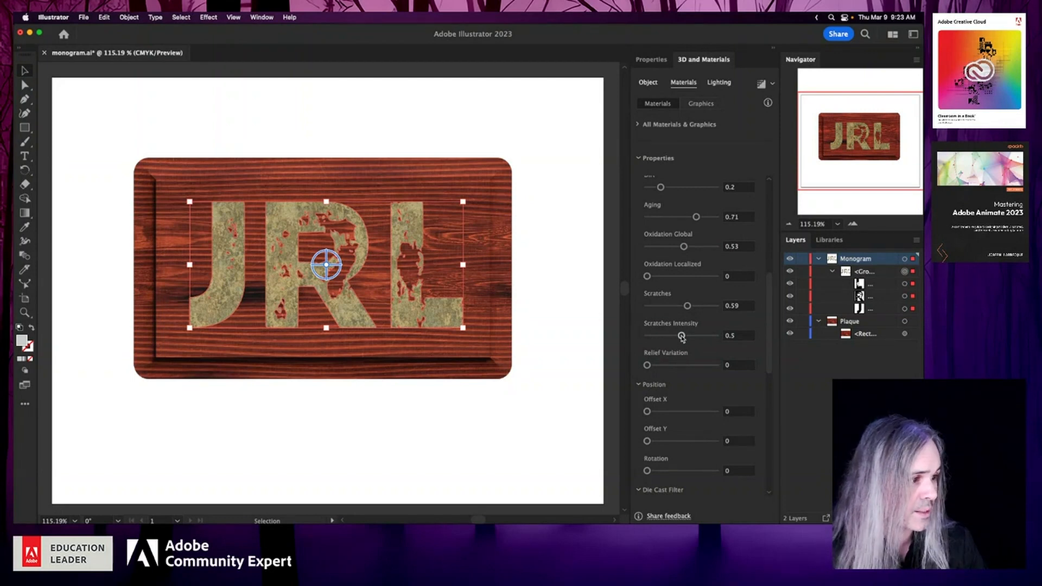
click(668, 365)
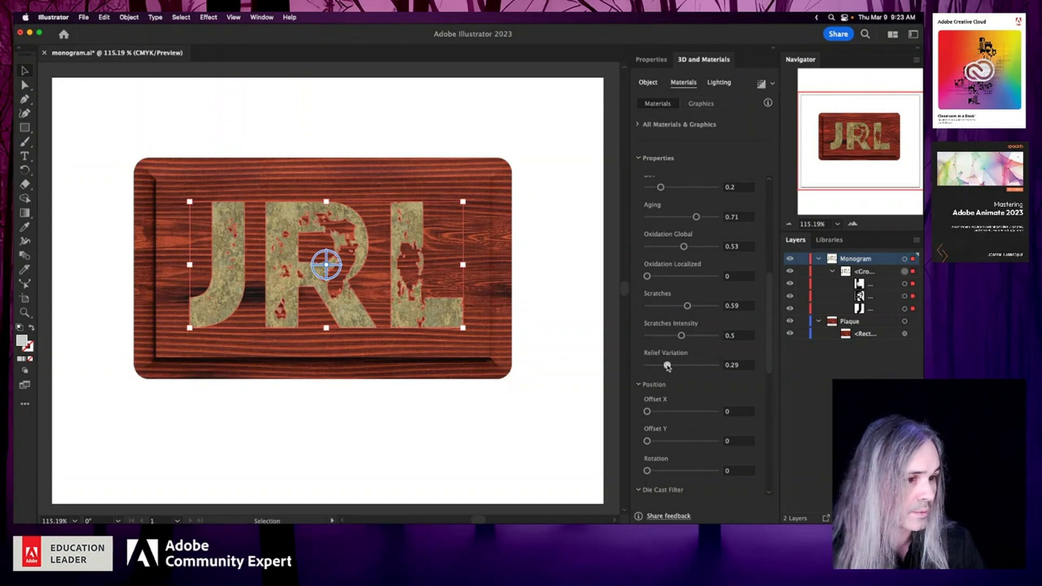
- Set the brass material's Die Cast Filter to Grain Intensity 0.43 and Grain Roughness 0.67
scroll(681, 394, down, 5)
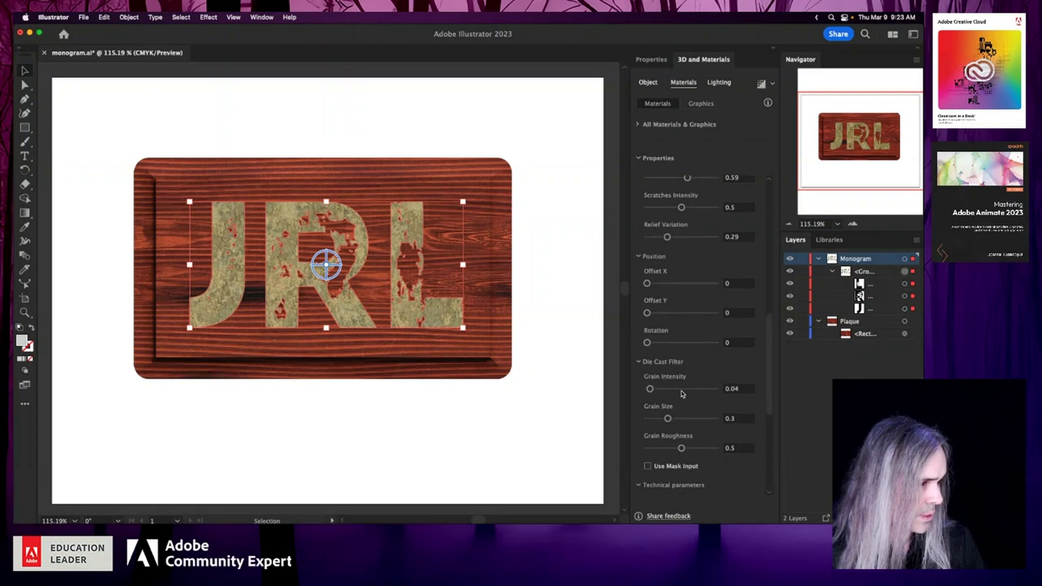
scroll(683, 394, down, 4)
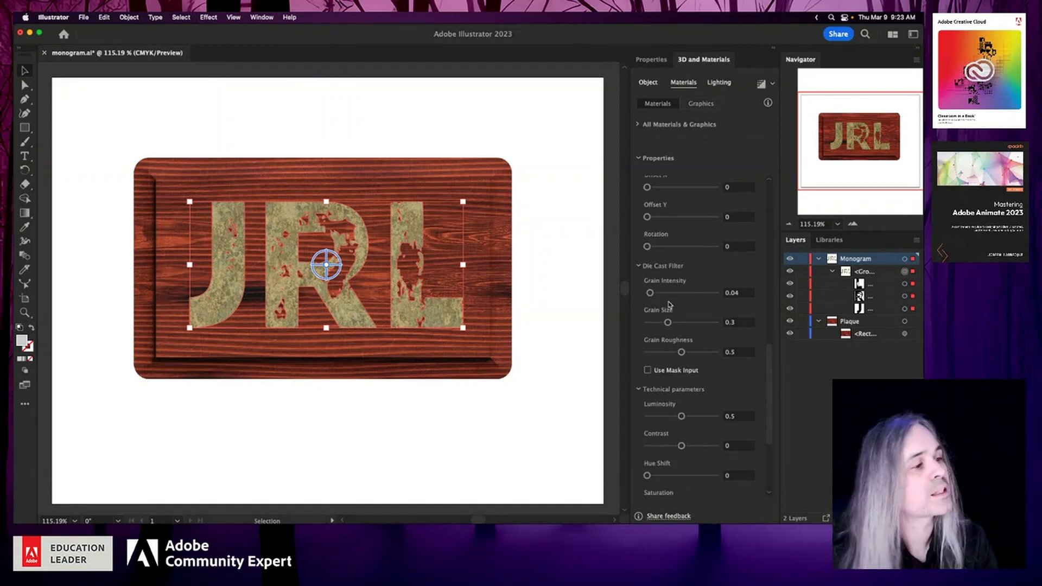
drag(674, 297, 677, 295)
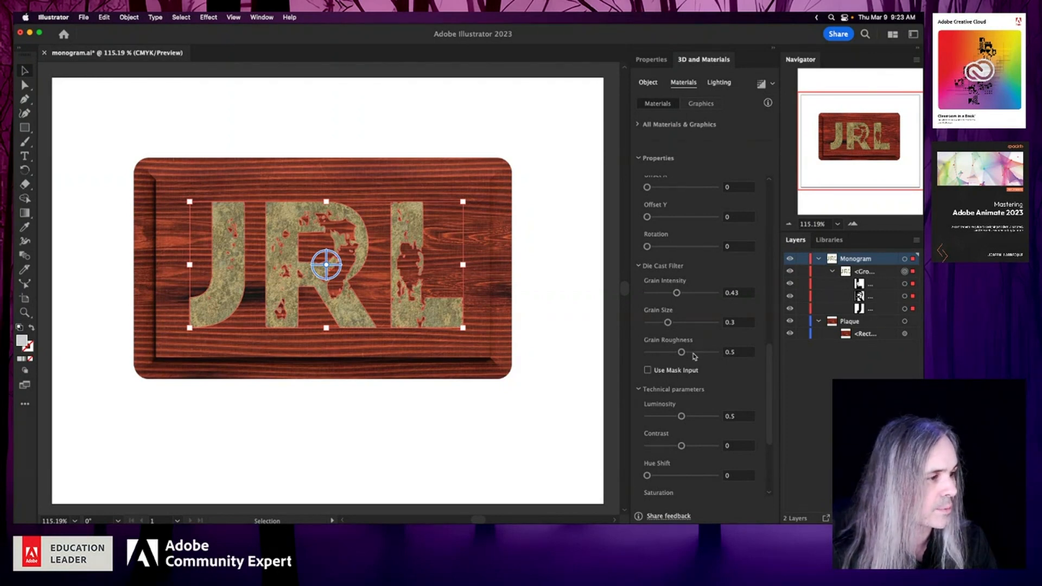
drag(694, 356, 694, 357)
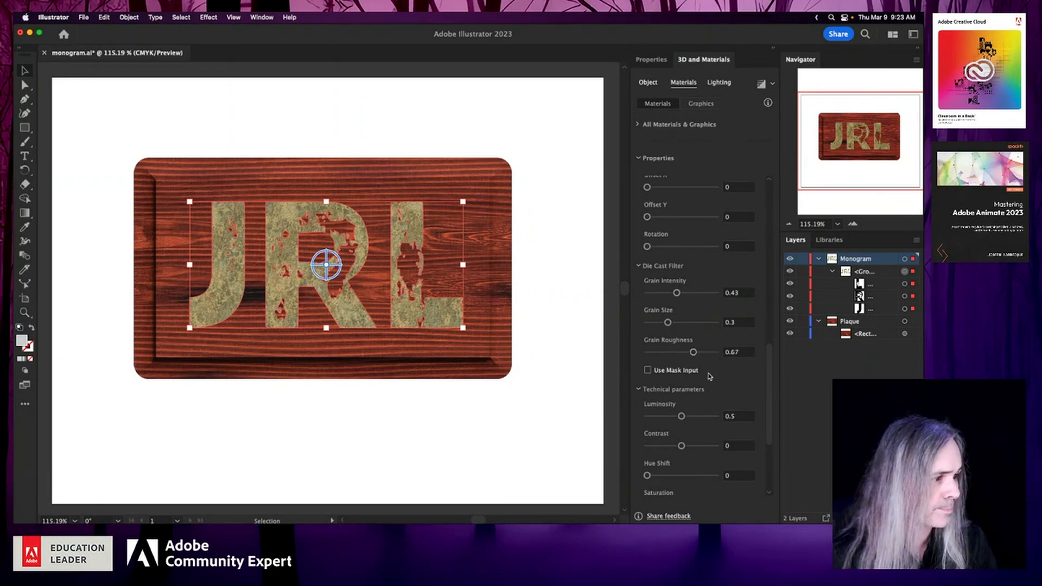
- Set the brass material's Luminosity to 0.52 and Contrast to 0.32, and review its remaining parameters
scroll(715, 387, down, 2)
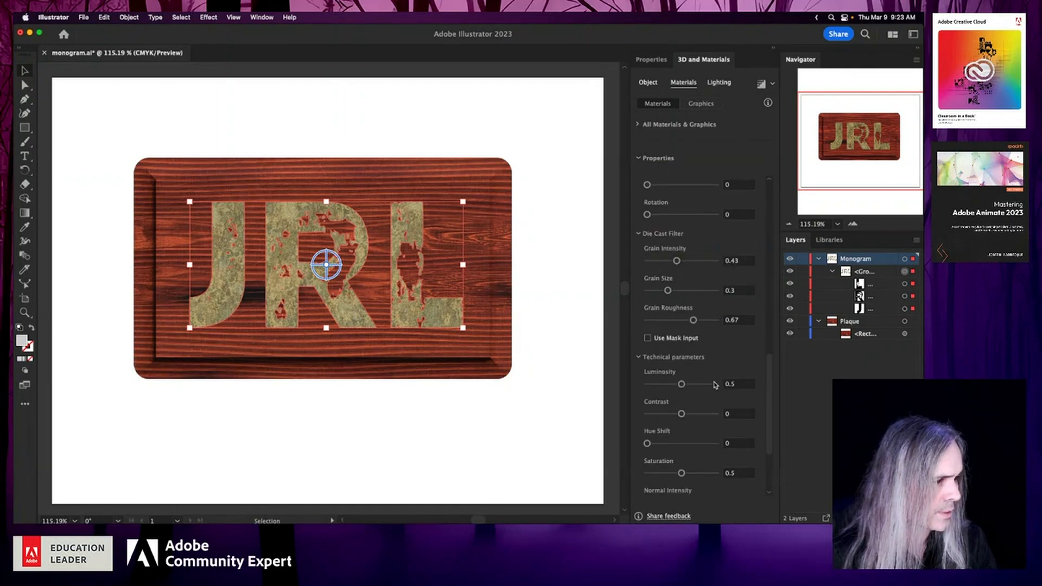
drag(682, 384, 687, 388)
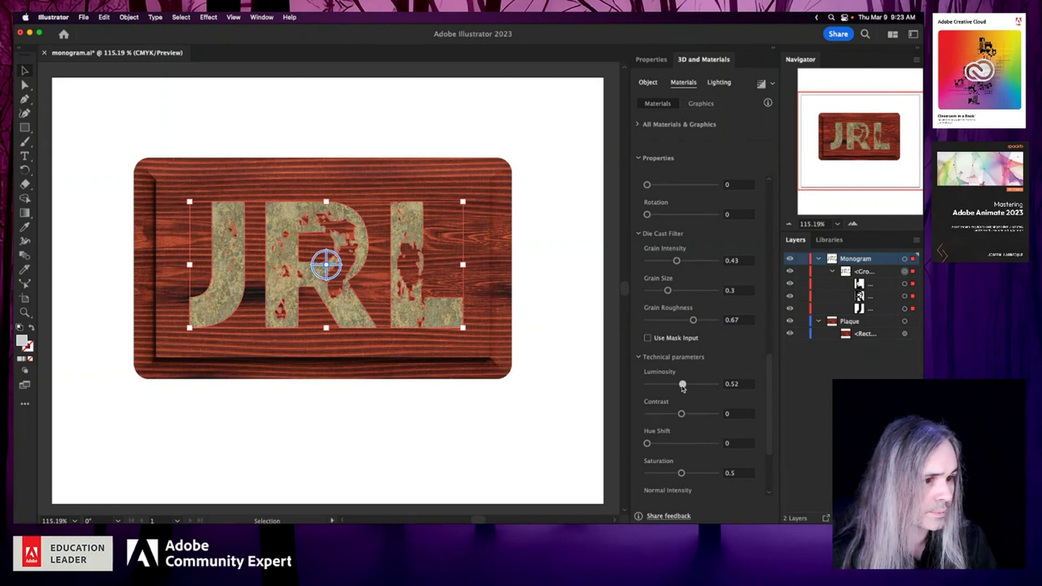
click(693, 413)
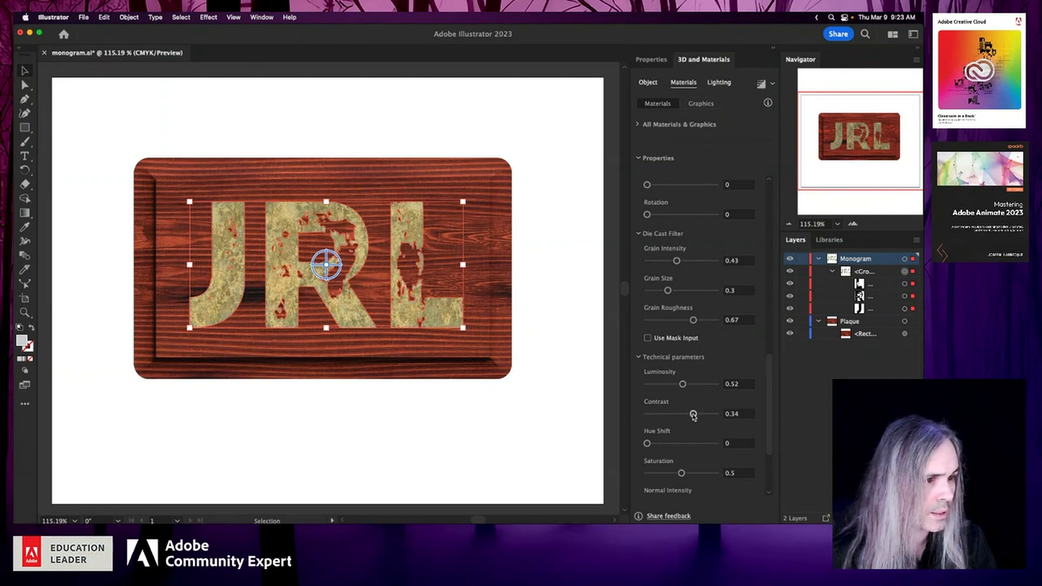
drag(693, 415, 692, 416)
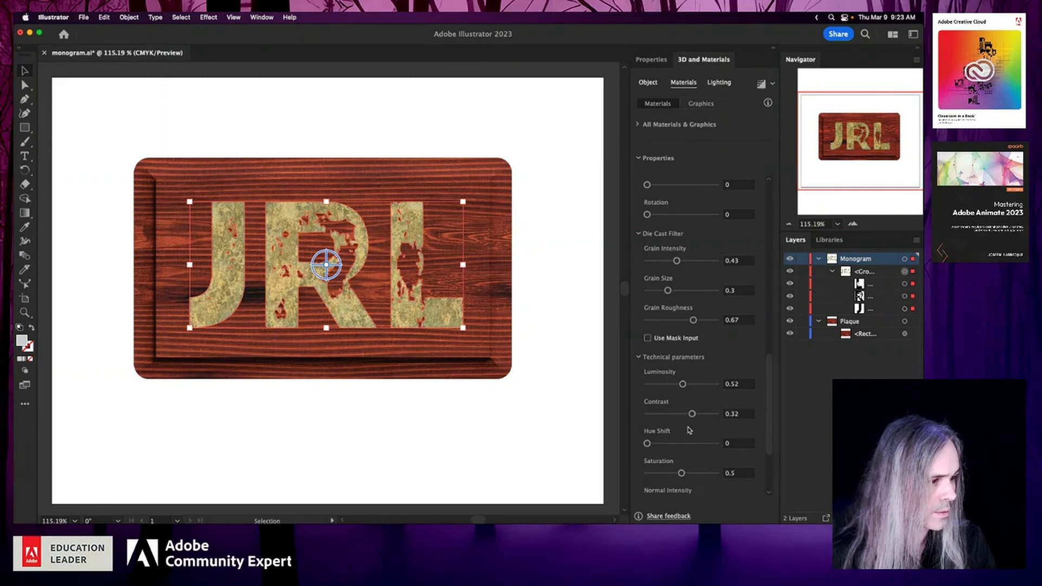
scroll(700, 486, down, 5)
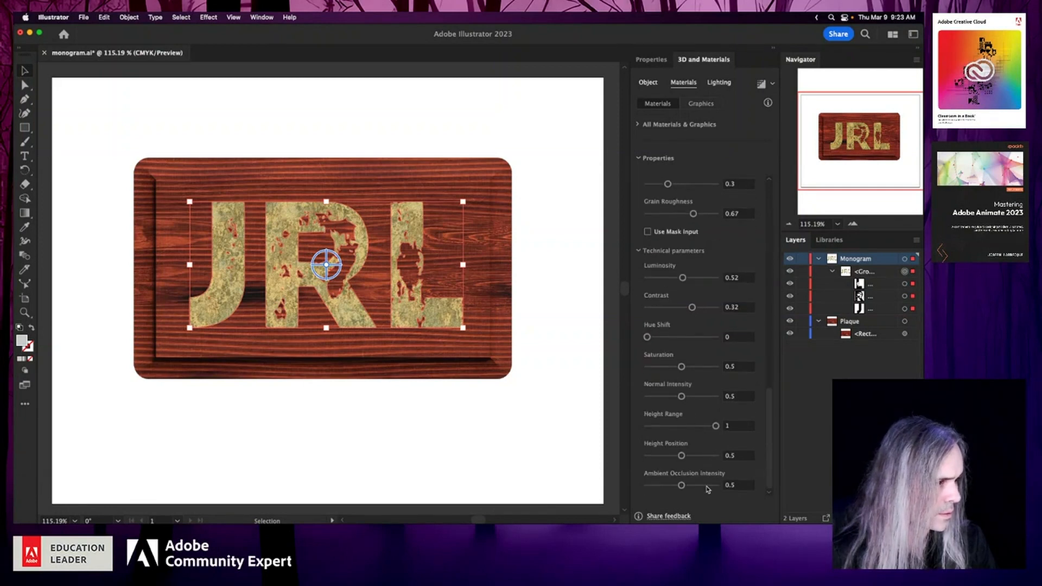
scroll(718, 413, up, 10)
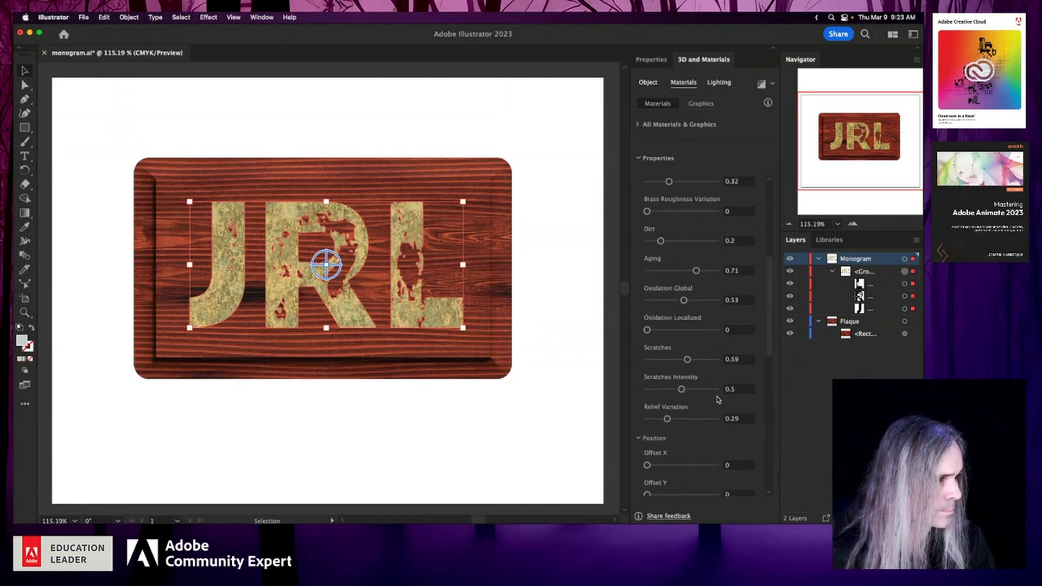
scroll(718, 400, up, 10)
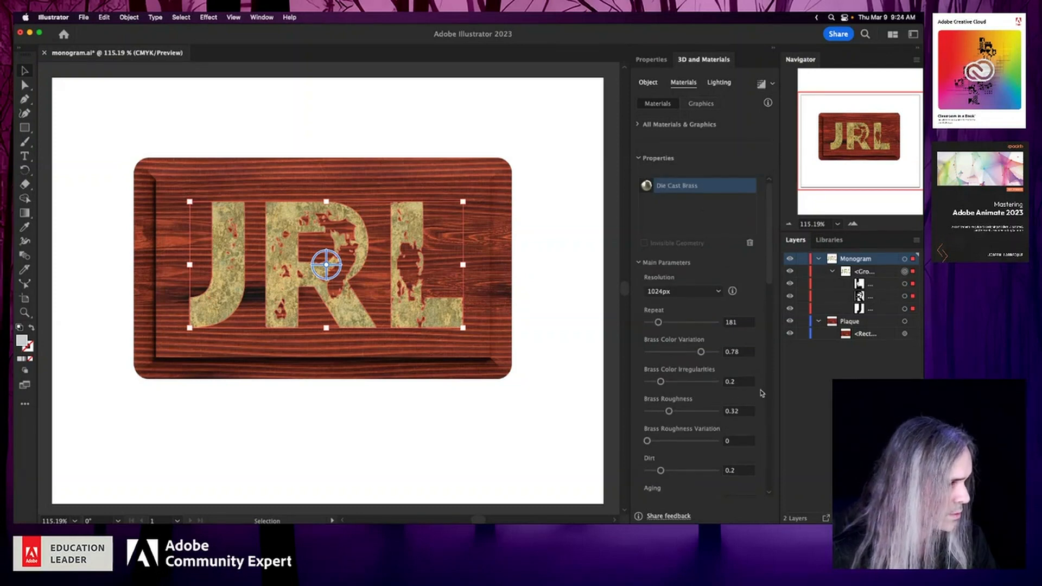
scroll(761, 404, down, 3)
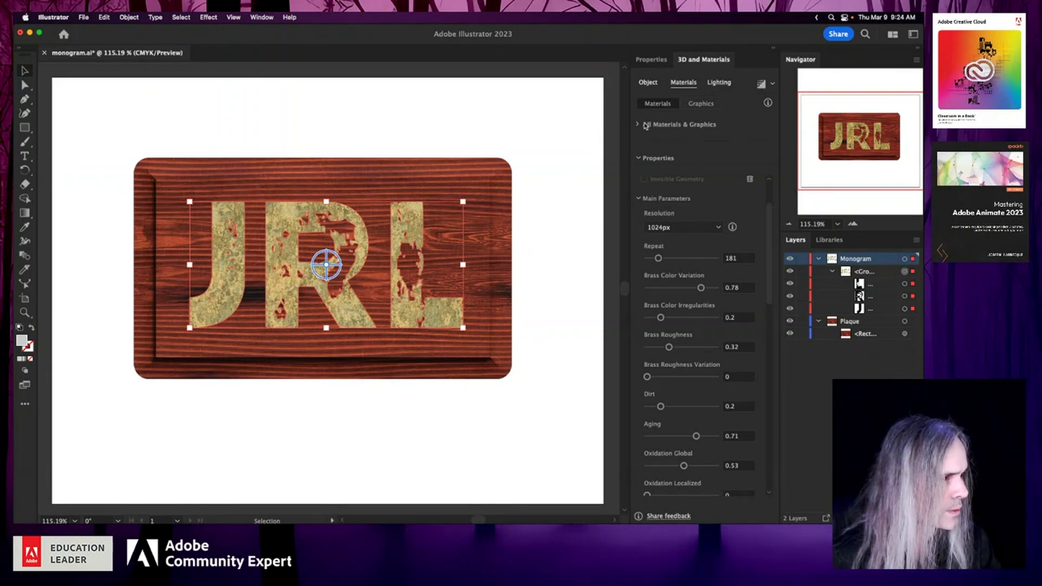
- Increase the monogram's extrusion depth to 91 pt and rotate it freely to about 34.8° in X and -23.7° in Y
click(651, 84)
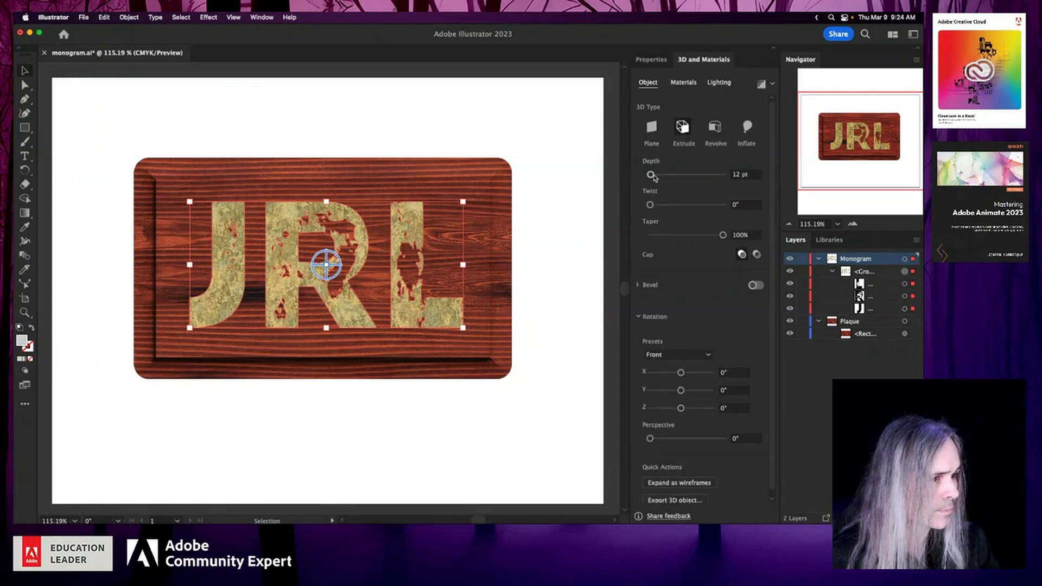
drag(654, 177, 657, 178)
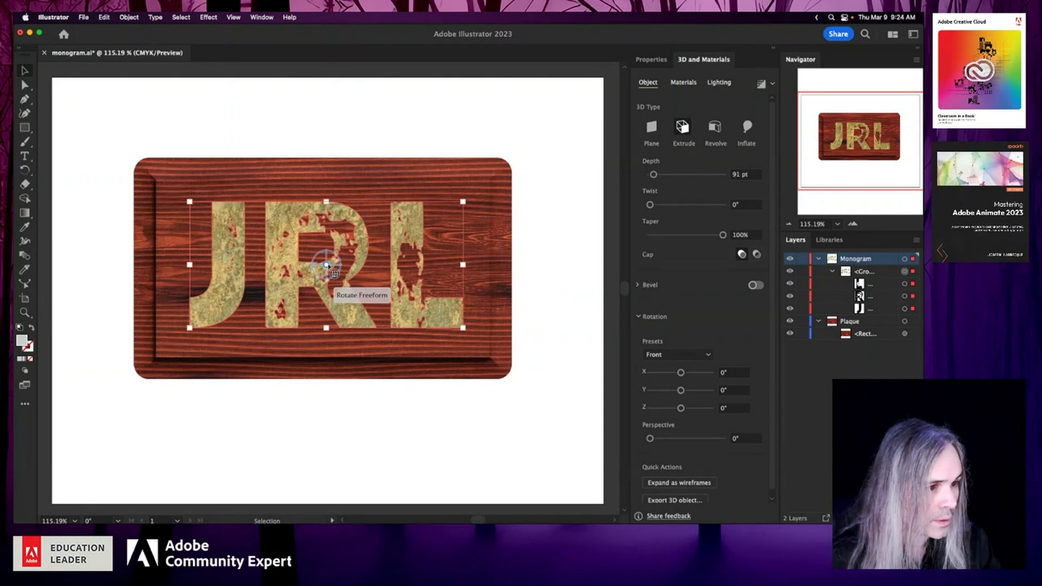
mouse_move(336, 263)
mouse_down()
mouse_move(338, 293)
mouse_move(341, 251)
mouse_up()
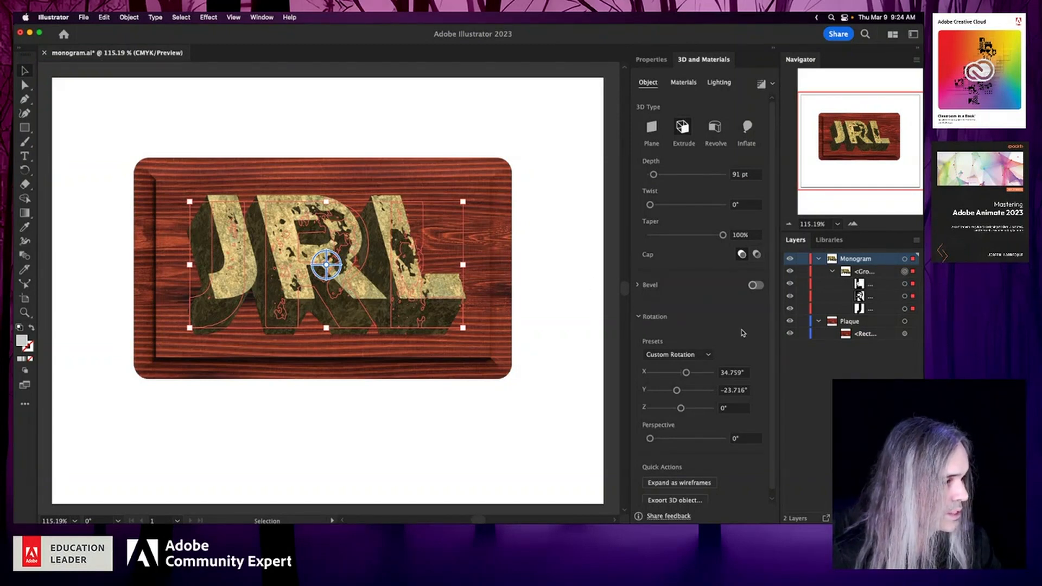
- Add a Round bevel to the extruded monogram with a height of 20% and a width of 10%
click(639, 285)
click(759, 286)
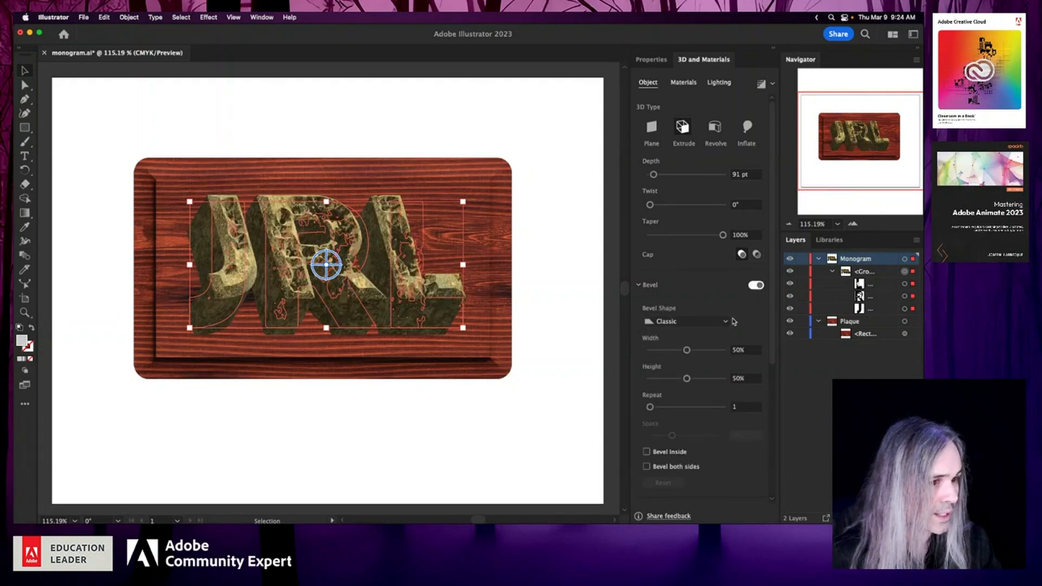
click(728, 324)
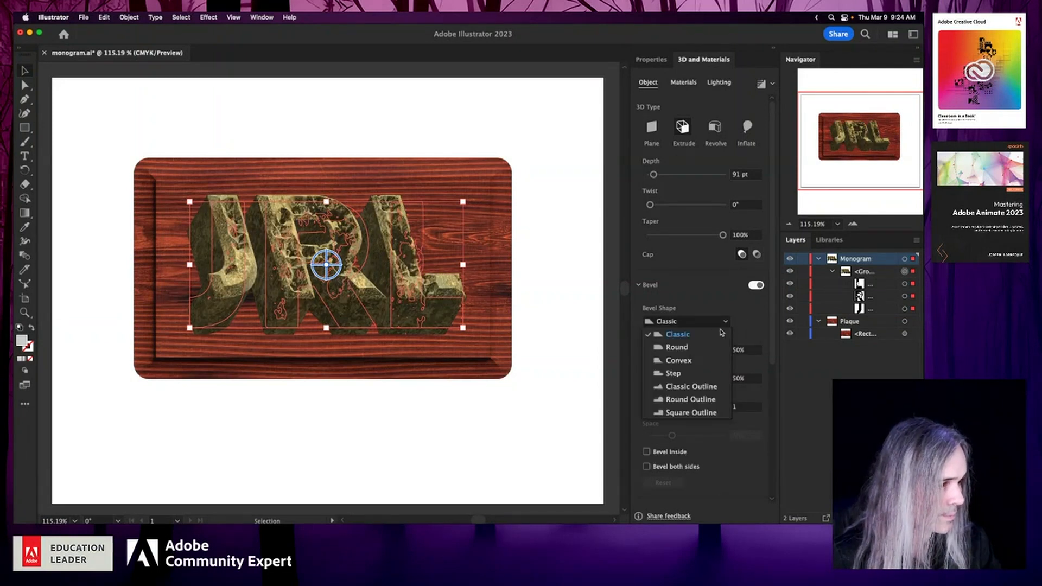
click(712, 348)
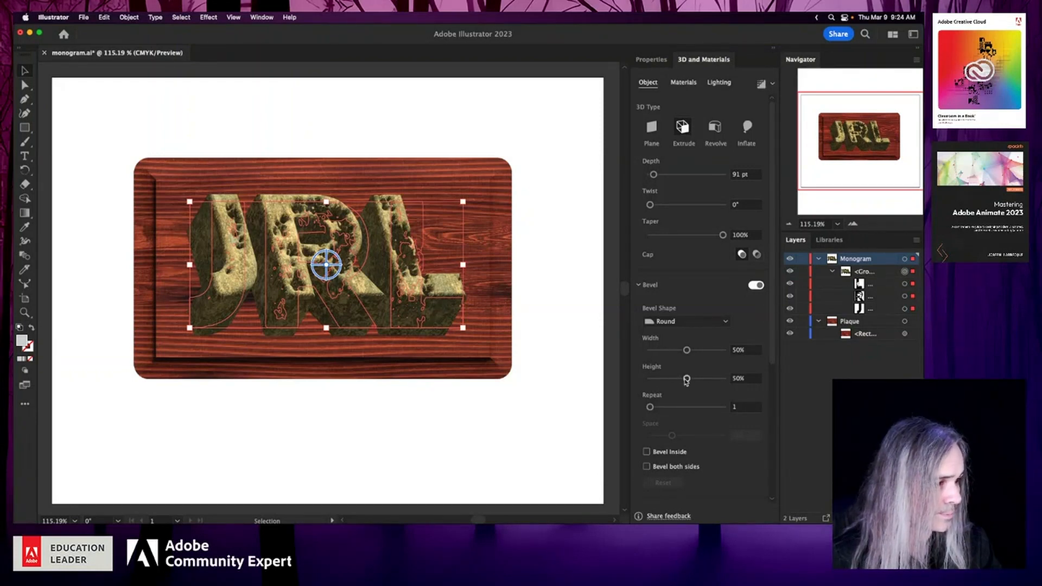
drag(686, 379, 666, 383)
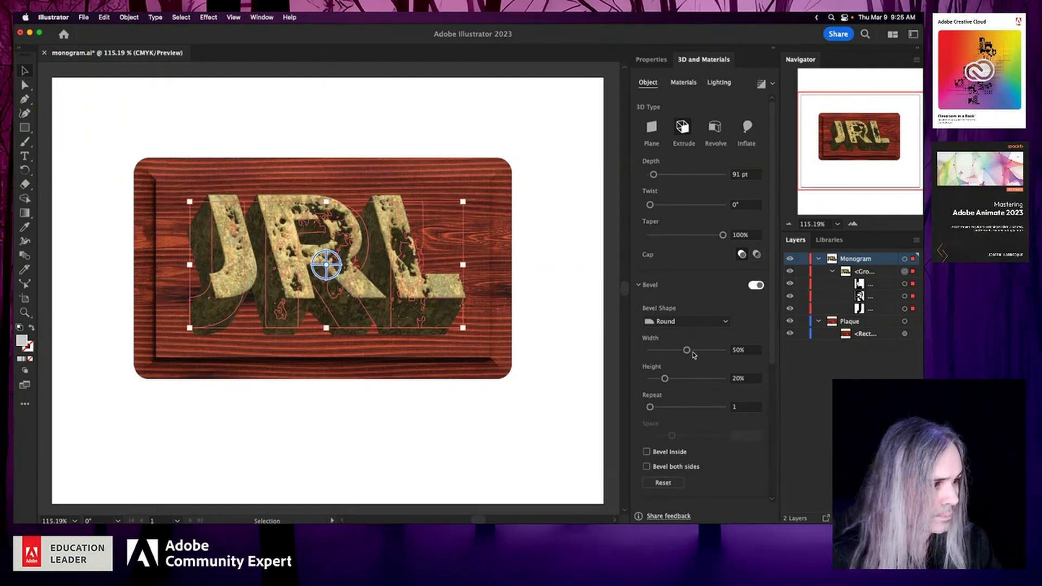
drag(686, 350, 657, 351)
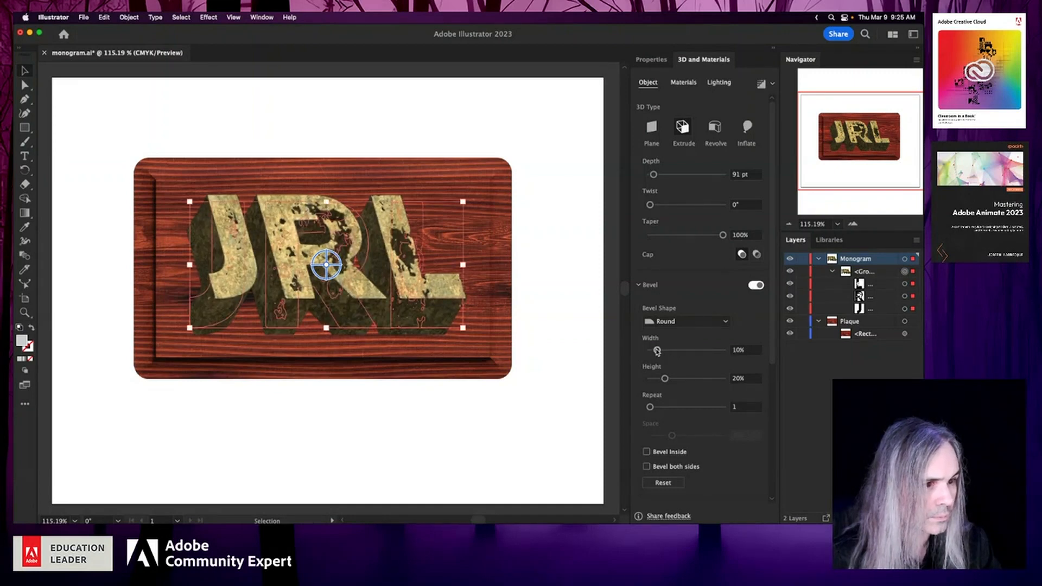
- Set the monogram's bevel width to 40% and apply the Front rotation preset so it faces straight ahead
click(710, 351)
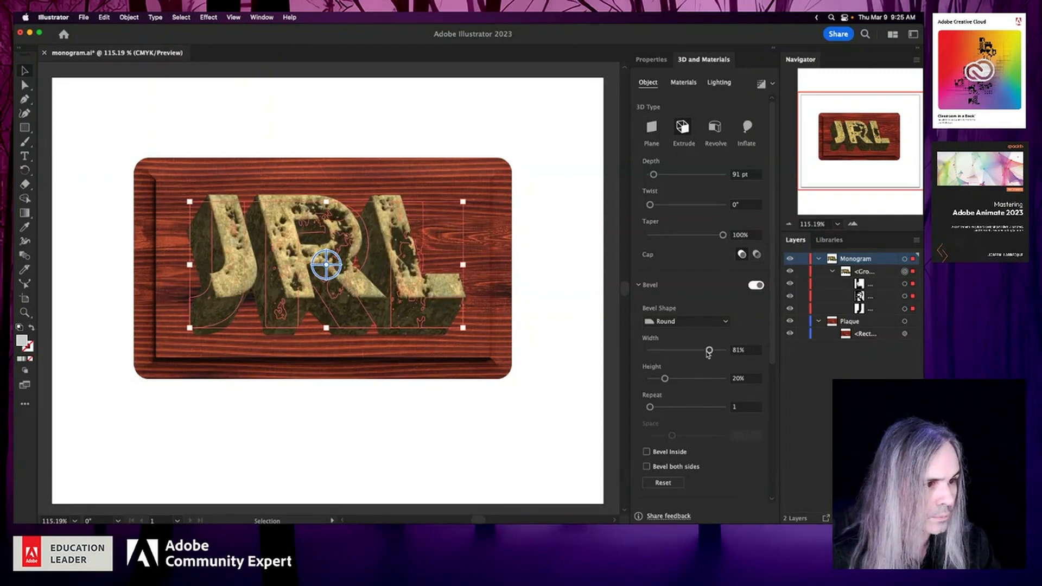
drag(709, 351, 678, 352)
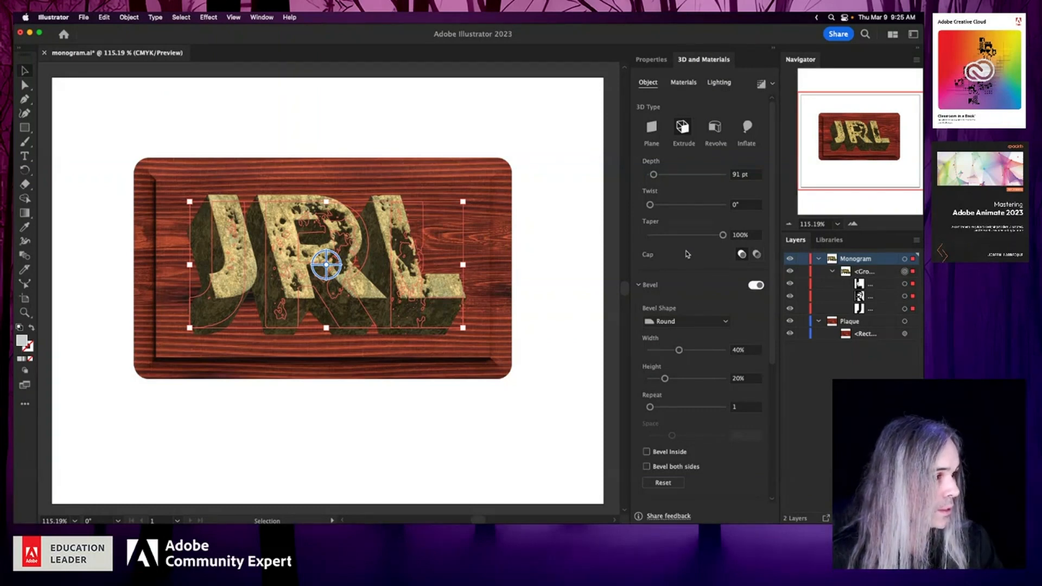
drag(774, 264, 773, 418)
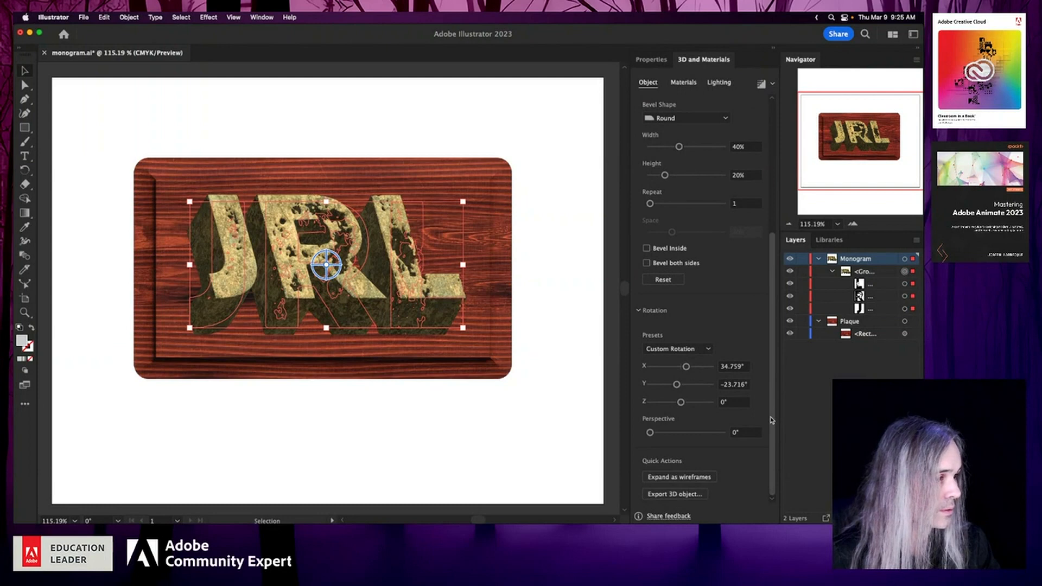
click(708, 351)
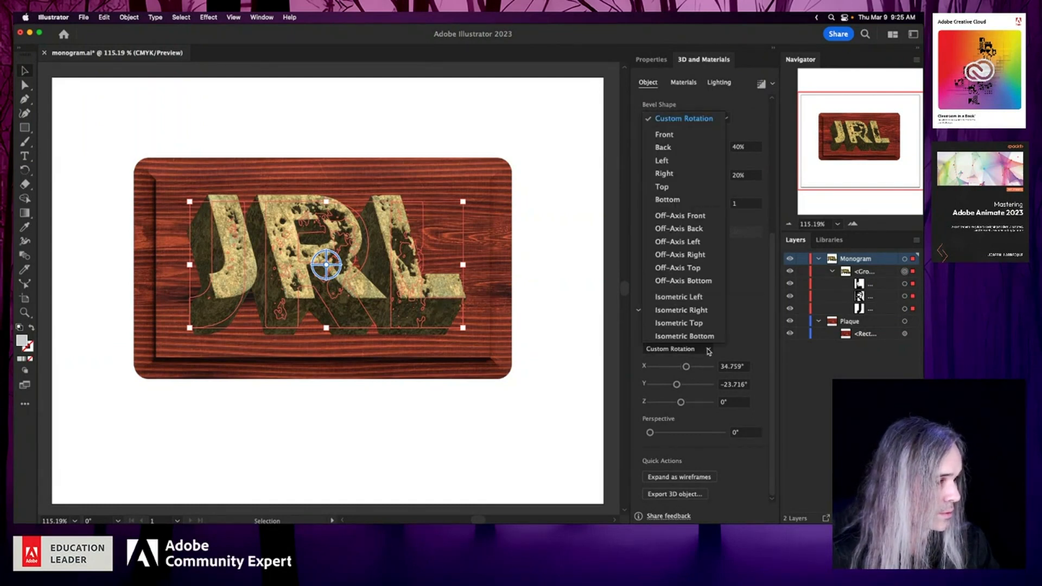
click(669, 137)
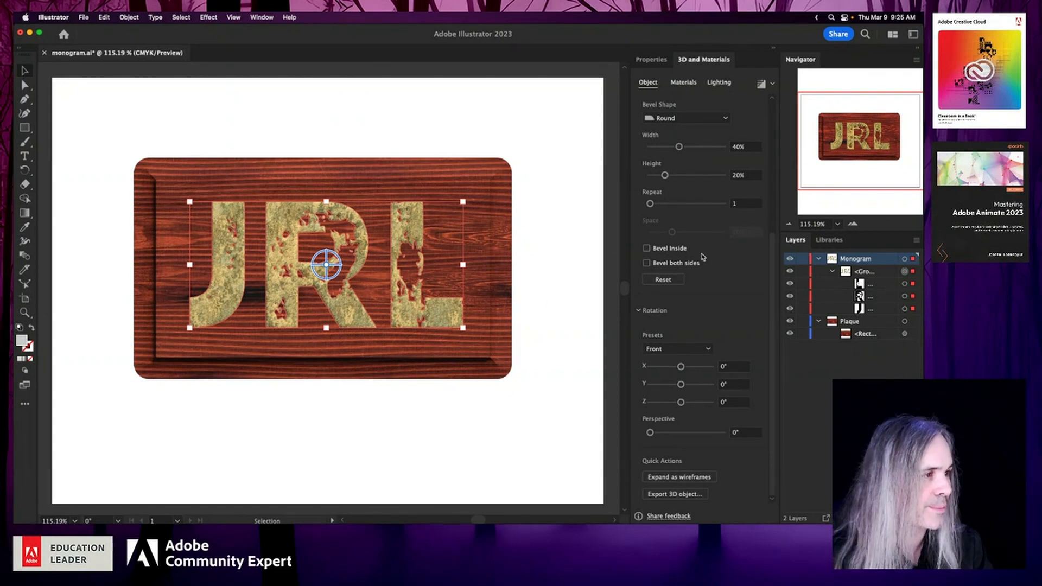
- Display the monogram group's general properties, including its transform and appearance settings
click(658, 59)
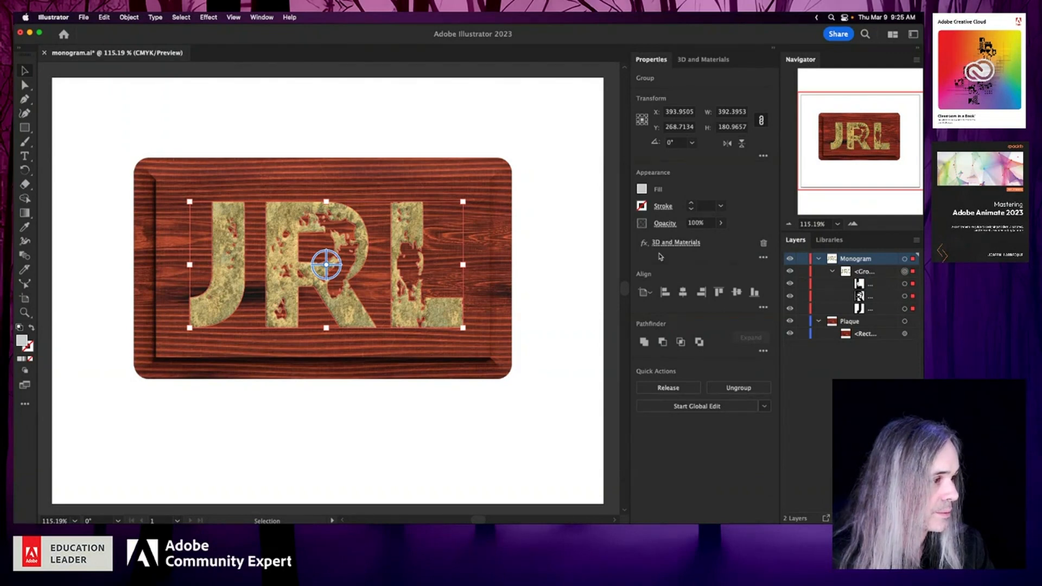
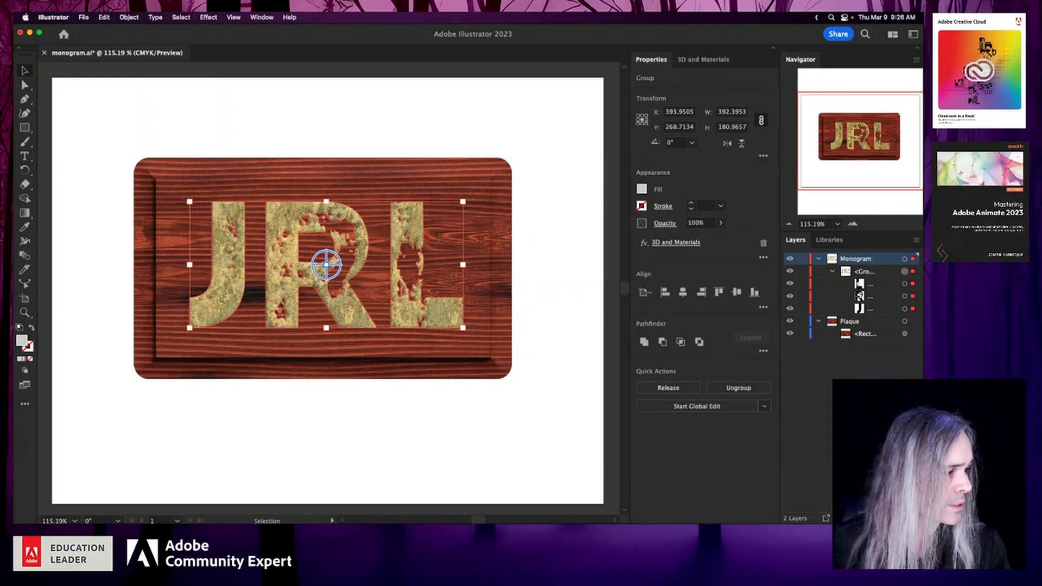
click(894, 518)
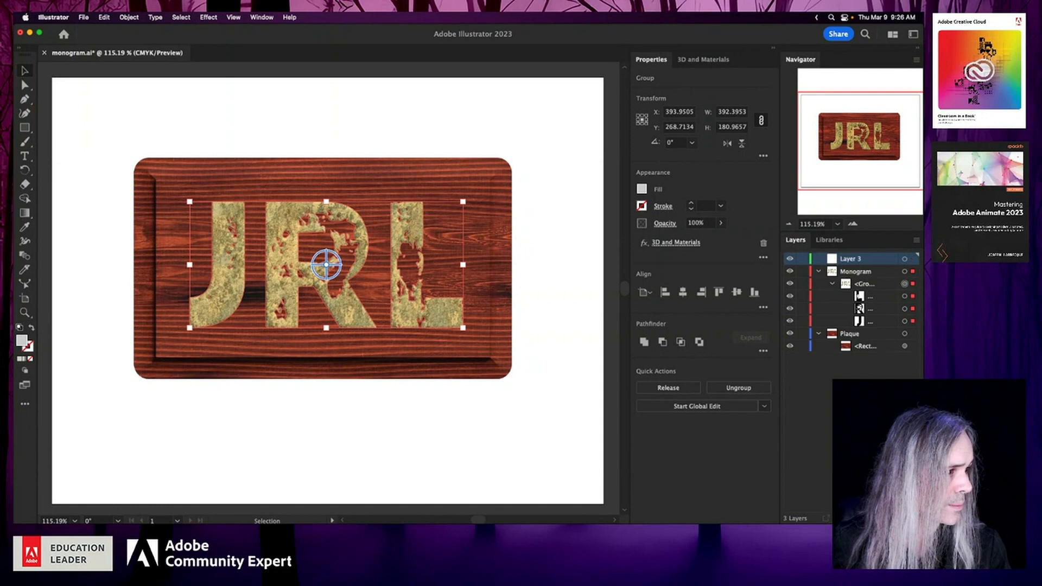
double_click(850, 260)
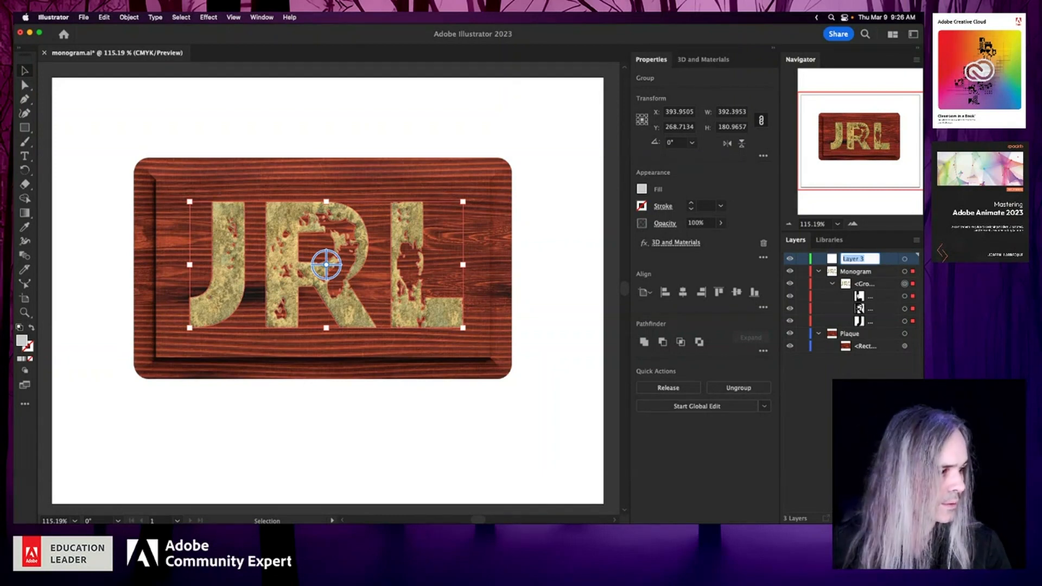
key(Return)
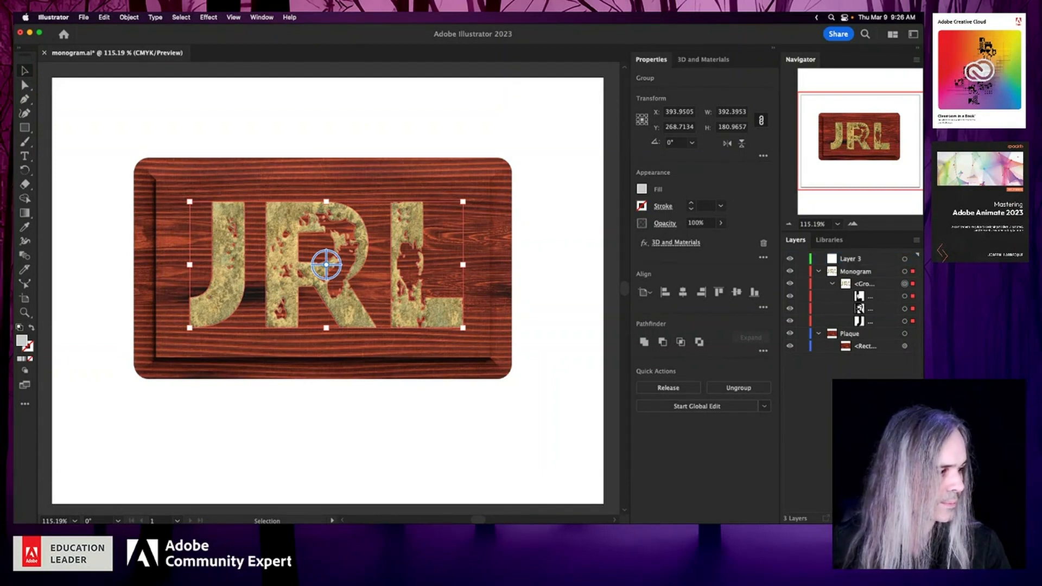
click(865, 260)
click(915, 519)
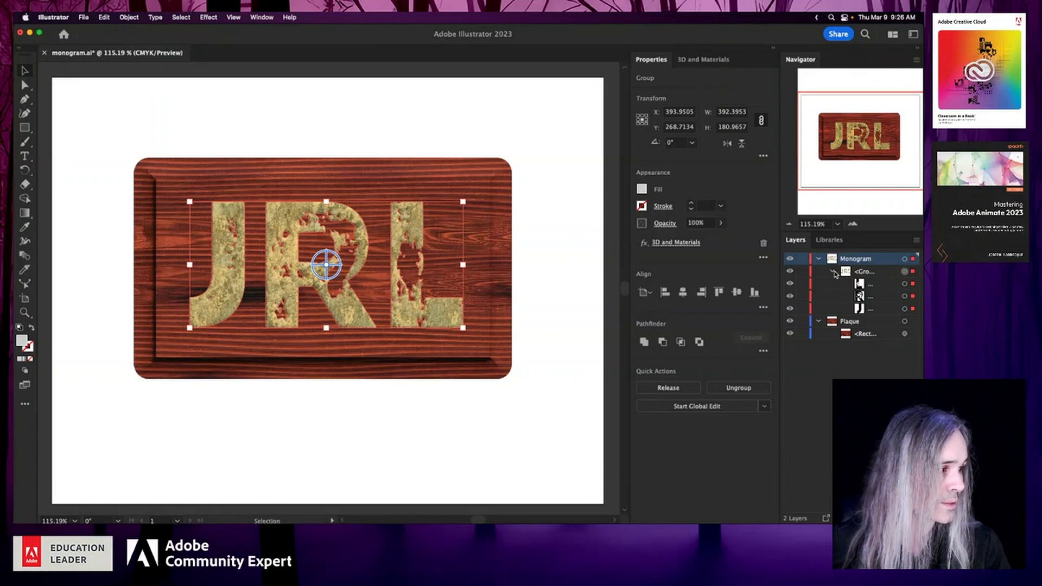
- Move the plaque rectangle into the Monogram layer and delete the emptied Plaque layer
click(857, 334)
drag(883, 337, 883, 317)
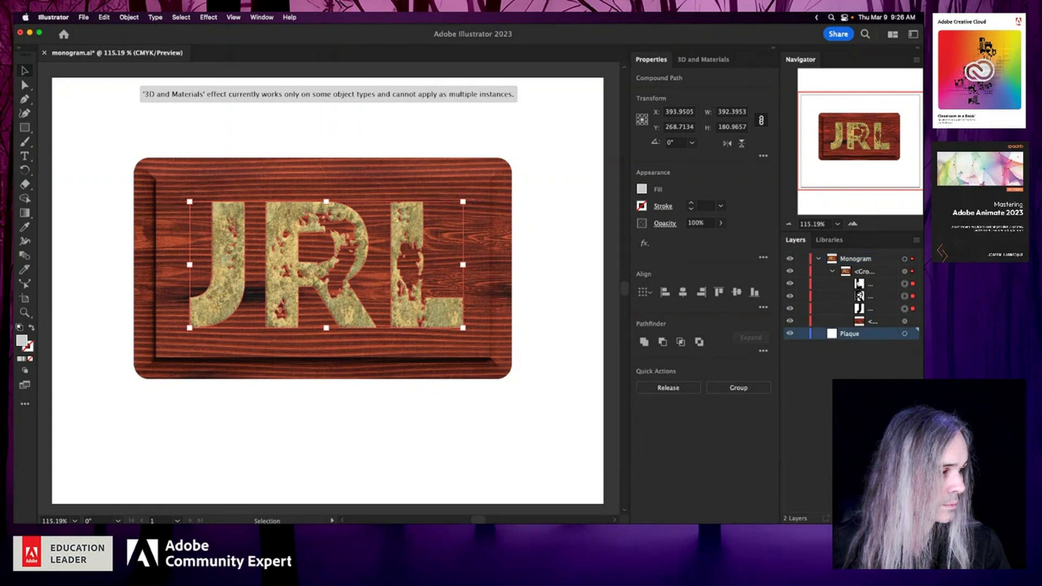
click(913, 518)
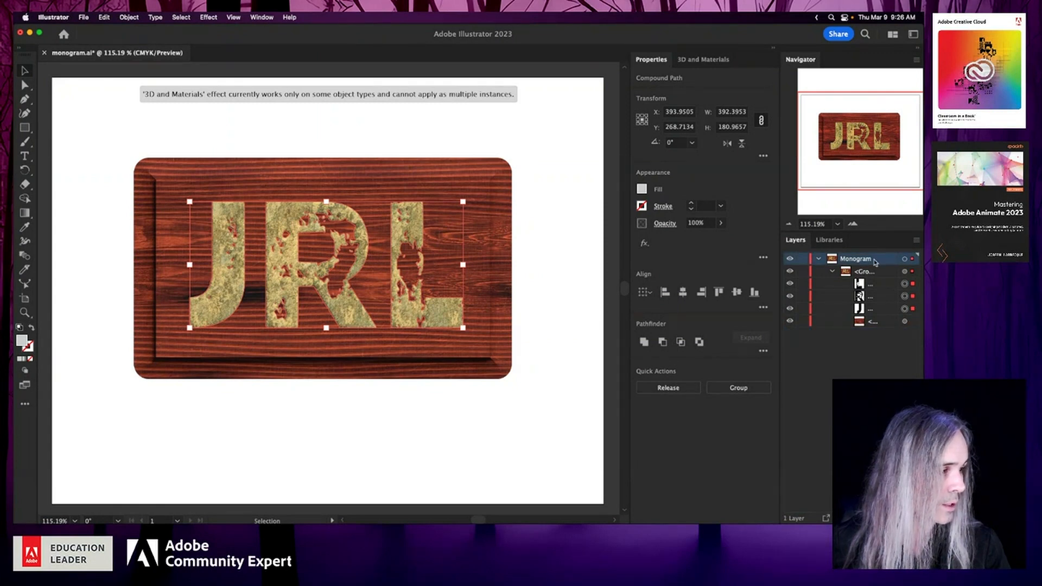
- Move the plaque rectangle out of the monogram group to sit directly beneath it in the Monogram layer, and collapse the group
click(874, 322)
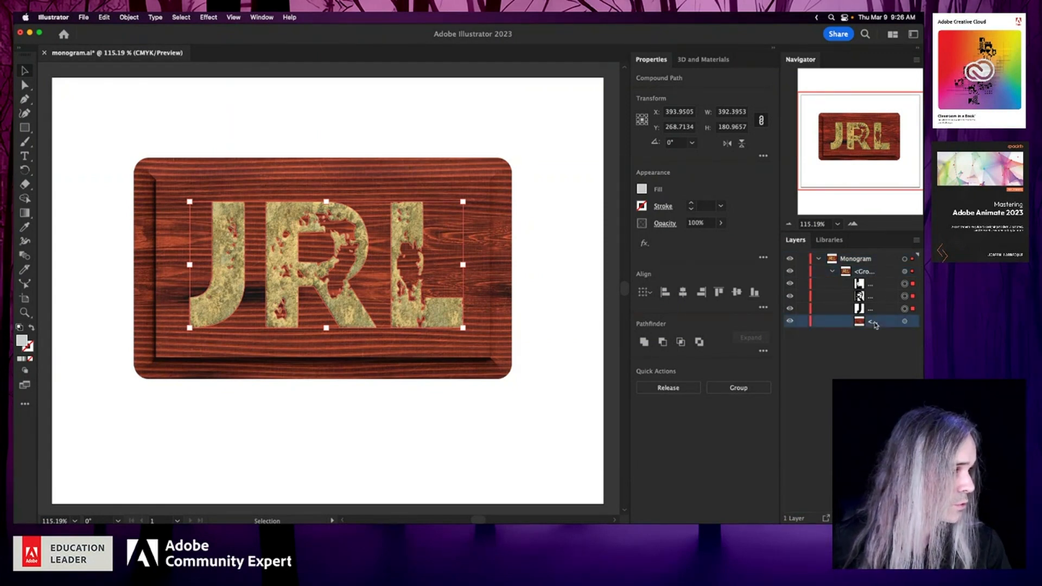
drag(875, 324, 843, 329)
mouse_move(842, 327)
mouse_down()
mouse_move(876, 320)
mouse_move(865, 271)
mouse_up()
click(834, 287)
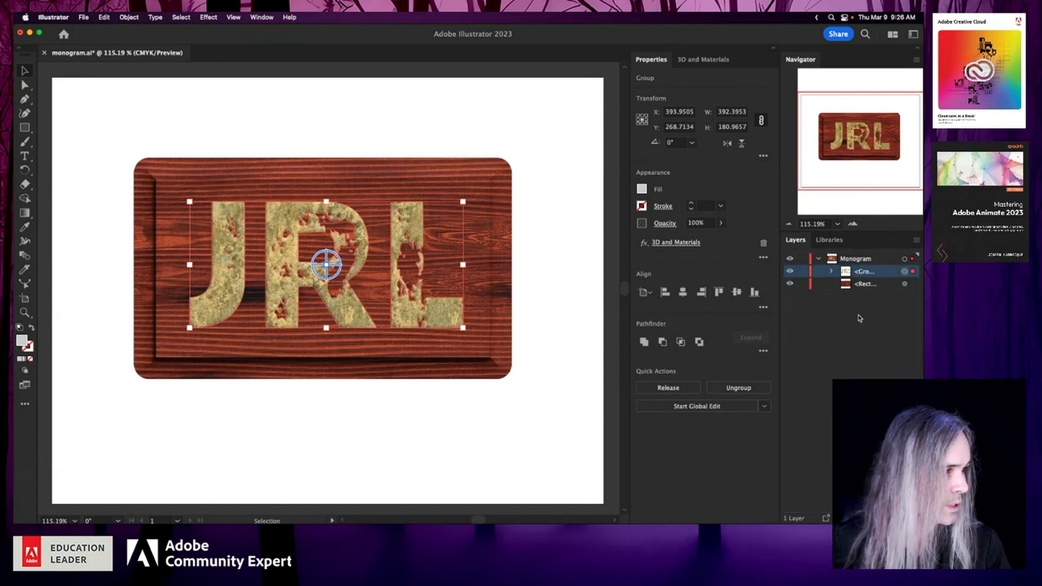
- Target the whole Monogram layer and freely rotate the monogram and plaque together to about 70.8° in X and 33.75° in Y
click(905, 259)
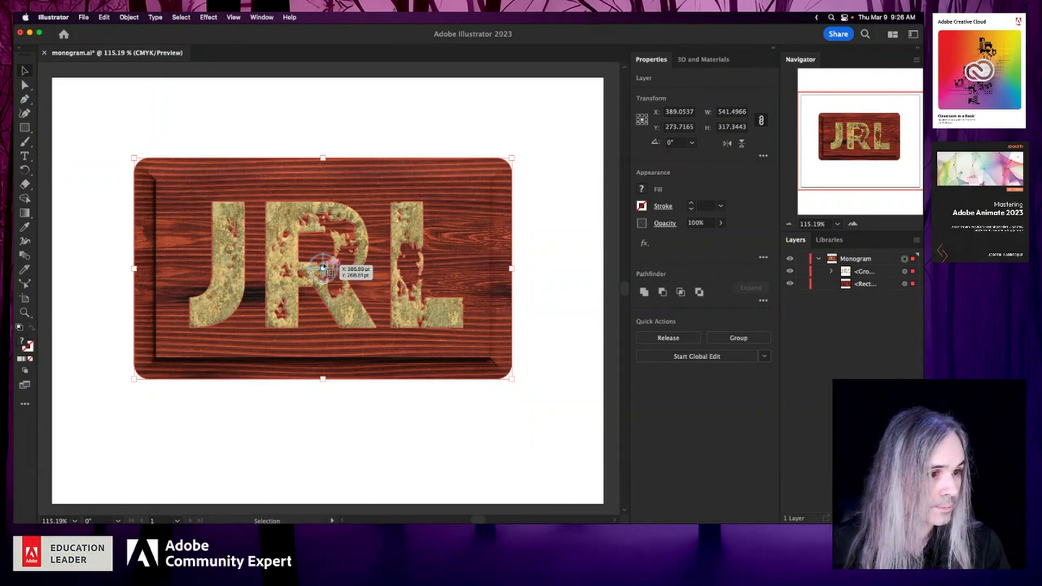
drag(323, 266, 324, 220)
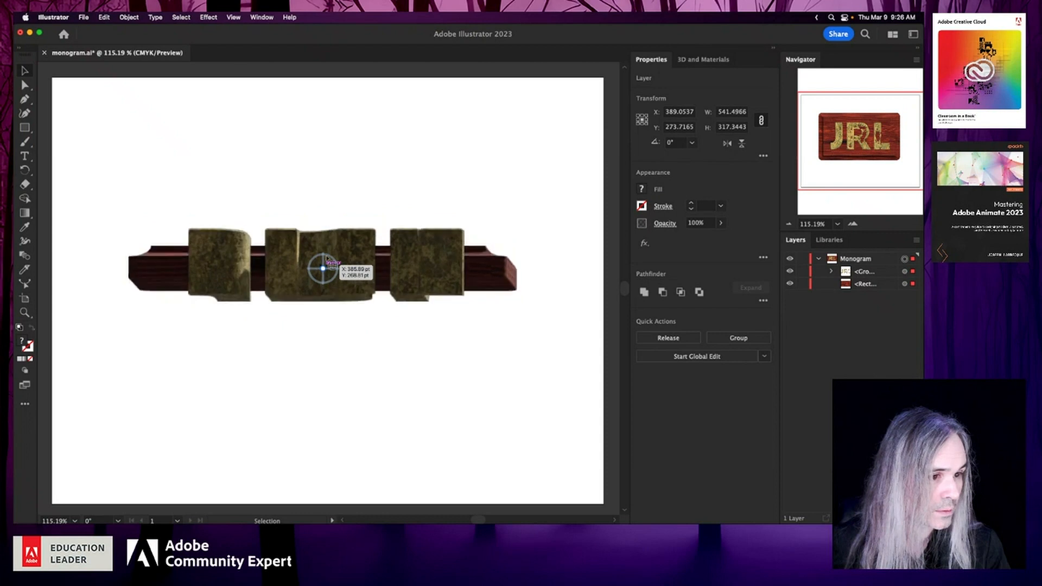
drag(326, 258, 307, 232)
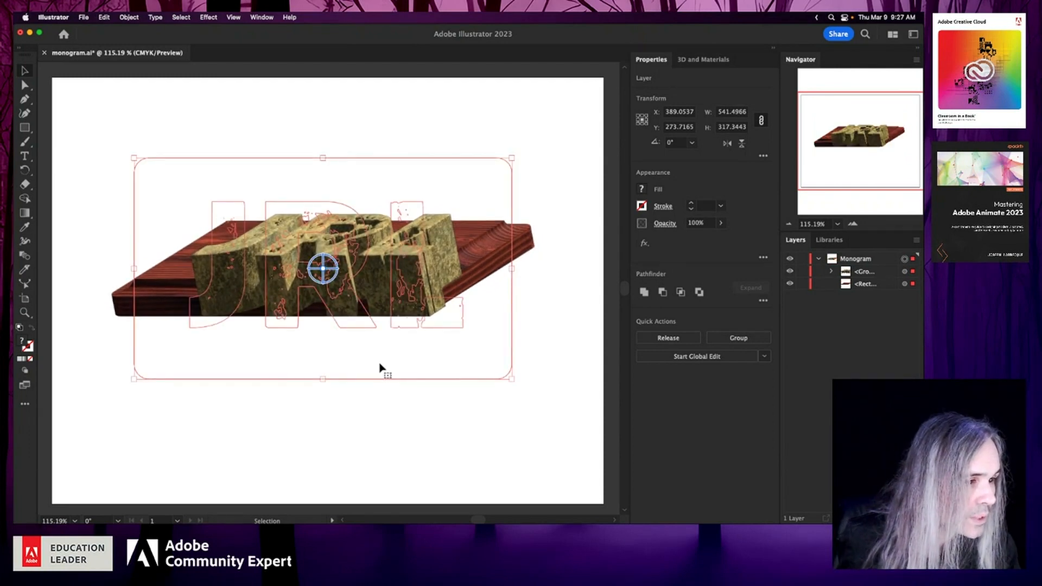
click(529, 431)
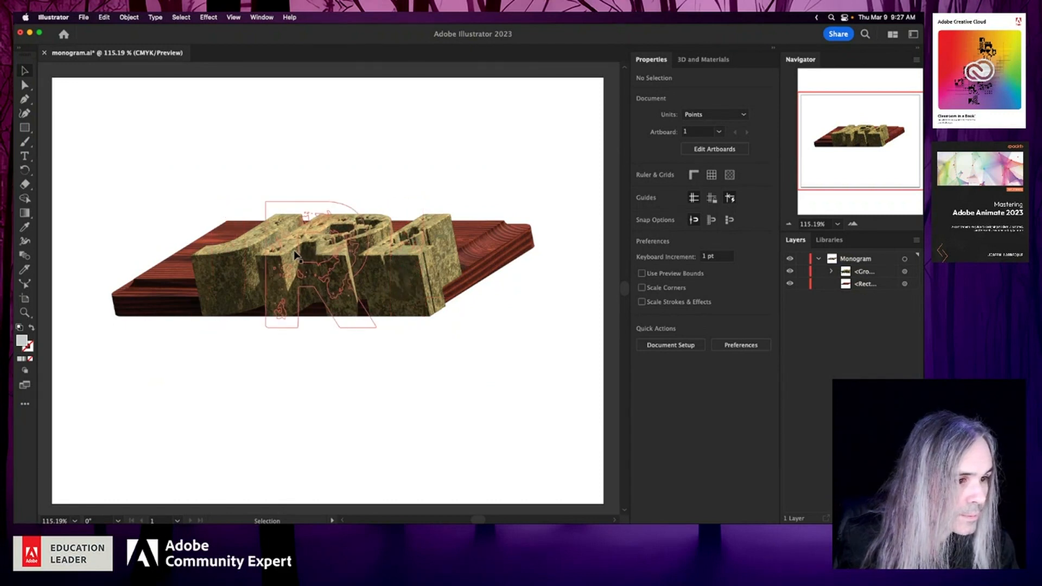
- Select the monogram group and examine its 3D bevel and rotation settings
click(307, 278)
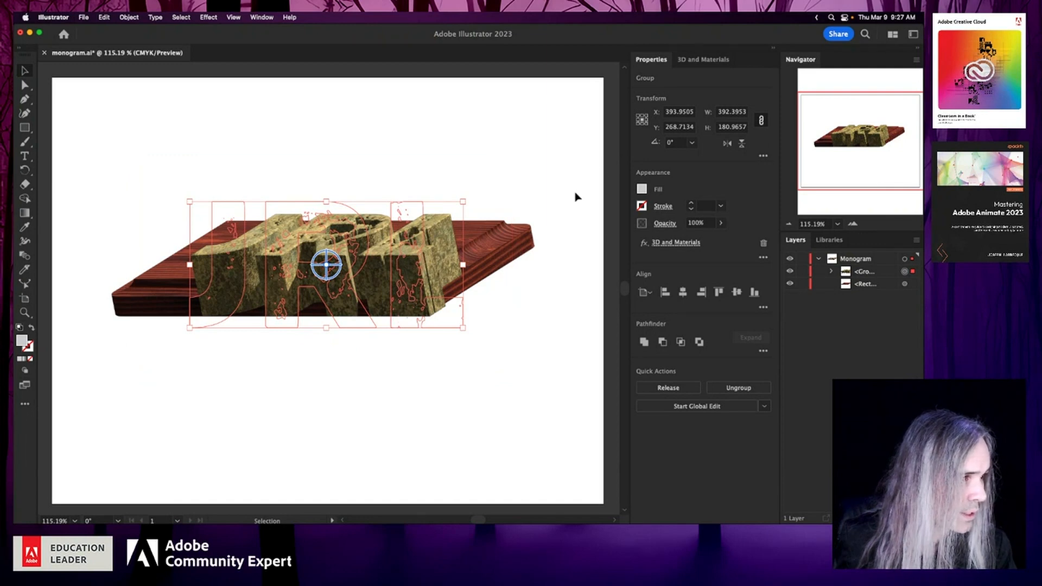
click(696, 58)
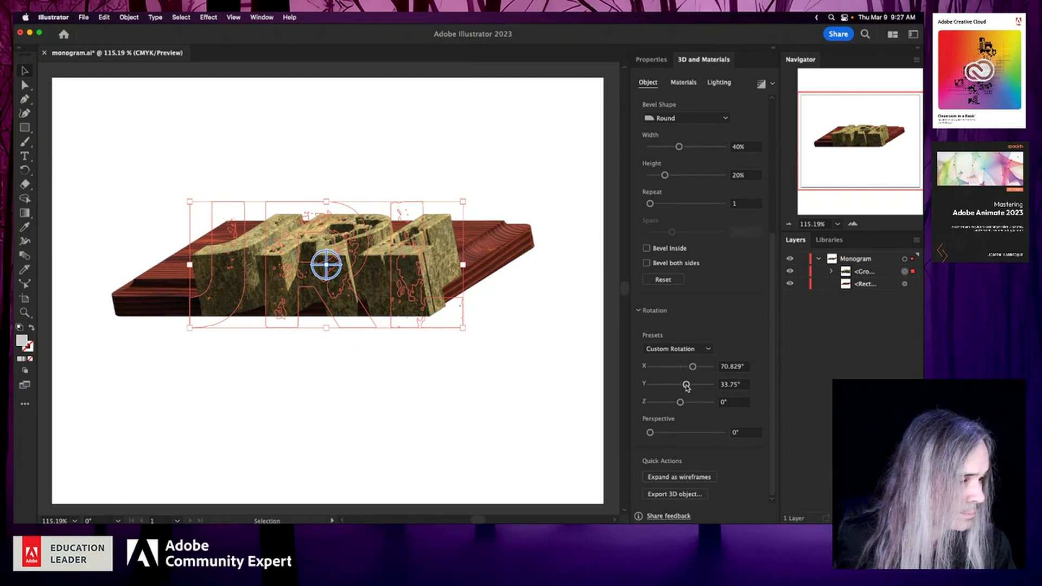
drag(687, 385, 686, 386)
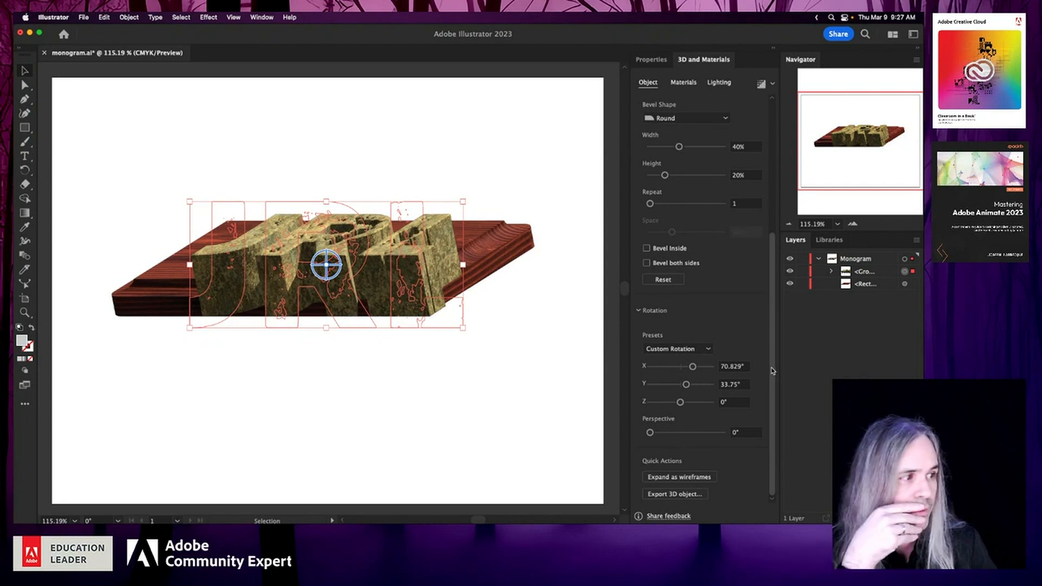
drag(770, 365, 770, 368)
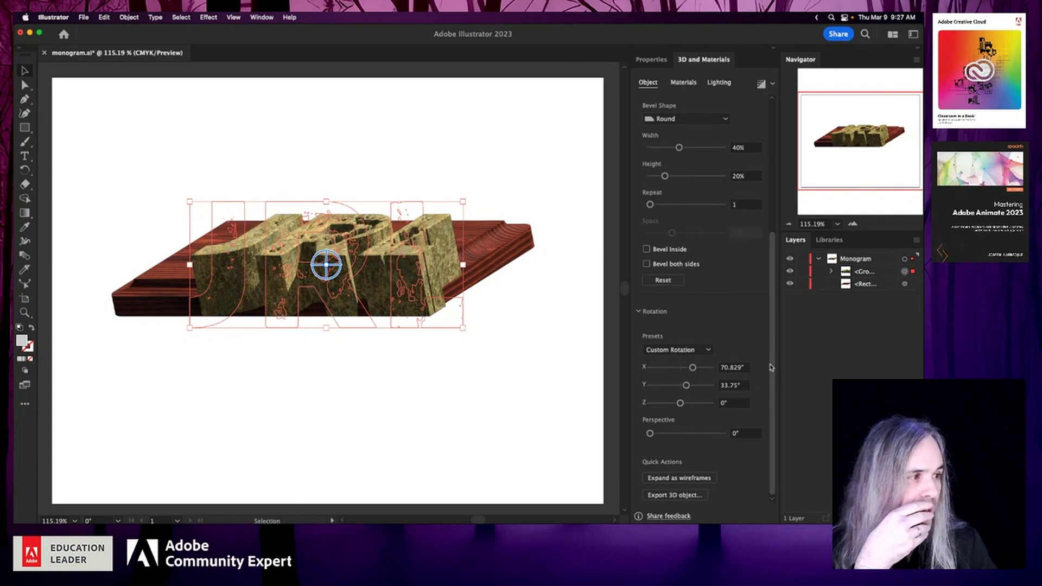
- Try stacking the plaque rectangle above the monogram group, and move the monogram group back on top
click(875, 284)
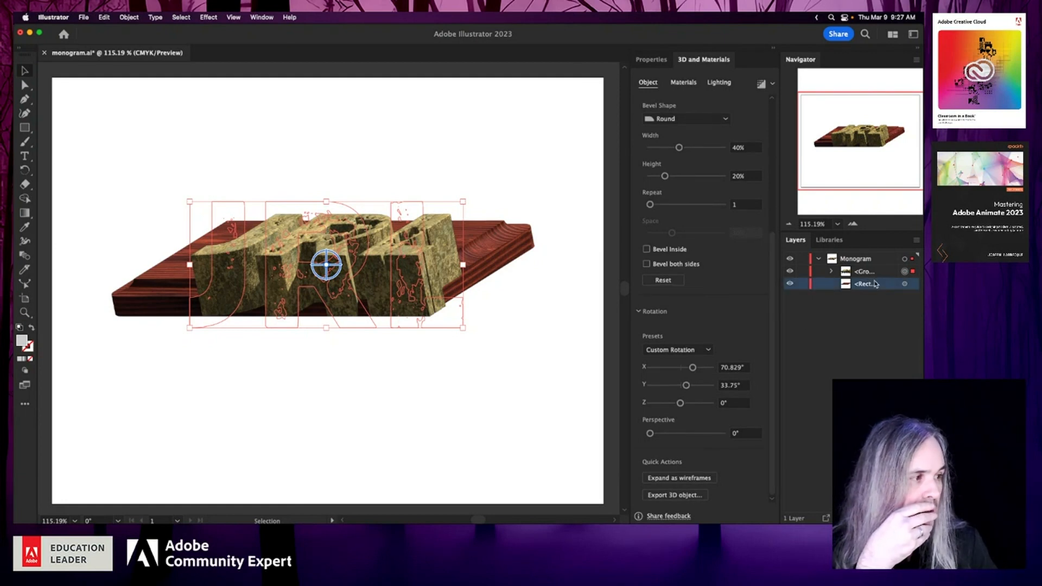
drag(875, 286, 875, 269)
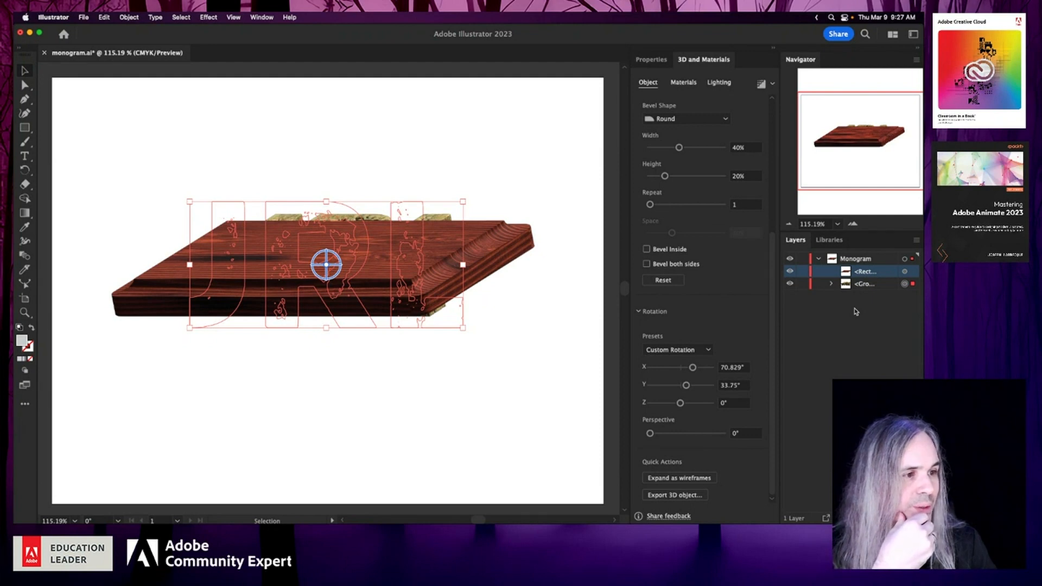
click(533, 309)
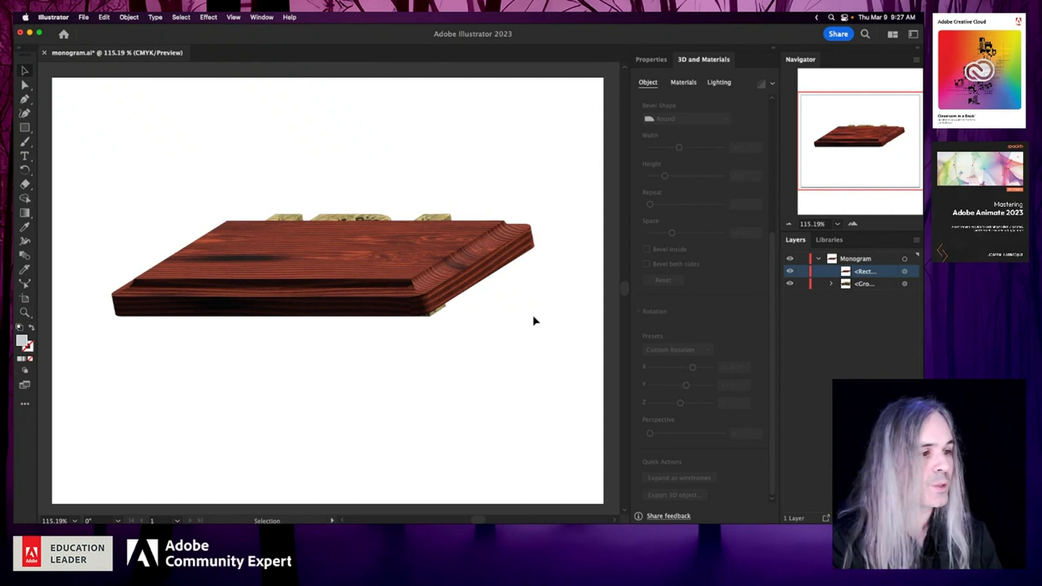
click(865, 284)
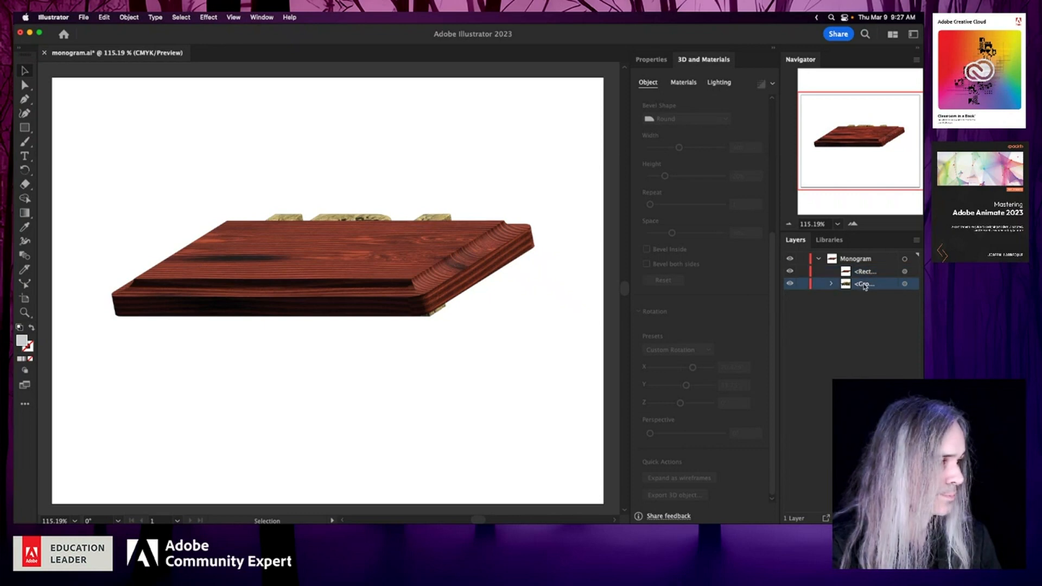
drag(891, 286, 888, 268)
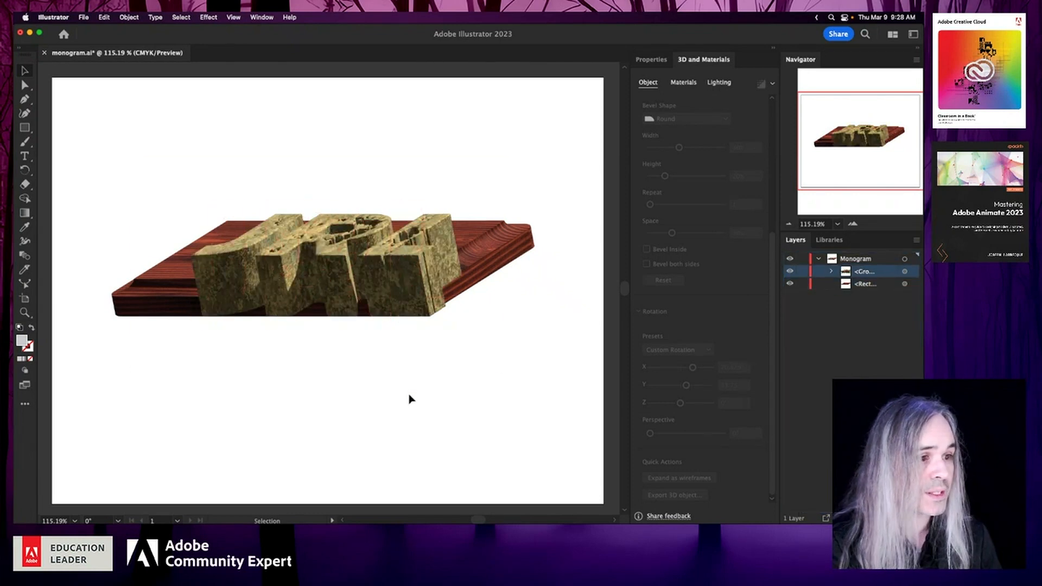
- Target the whole Monogram layer and freely rotate both objects to about 53.3° in X, 28.7° in Y and 9.6° in Z
scroll(357, 258, up, 5)
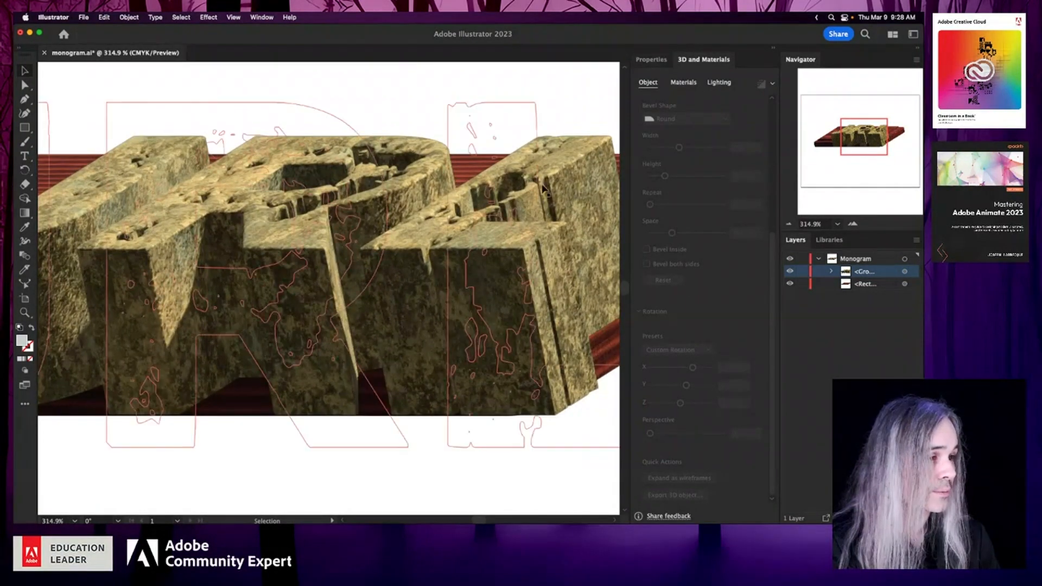
click(489, 233)
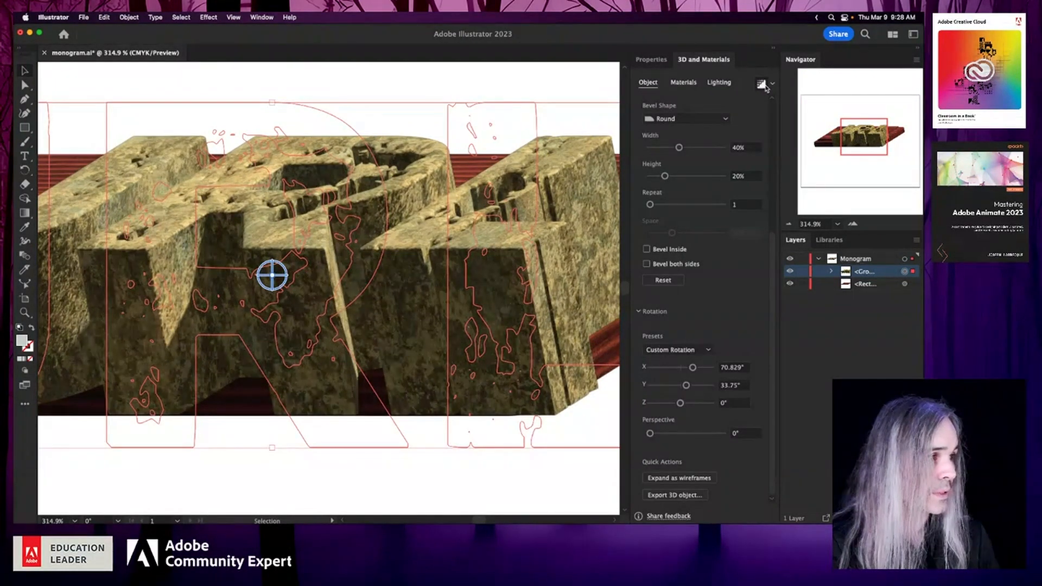
click(308, 483)
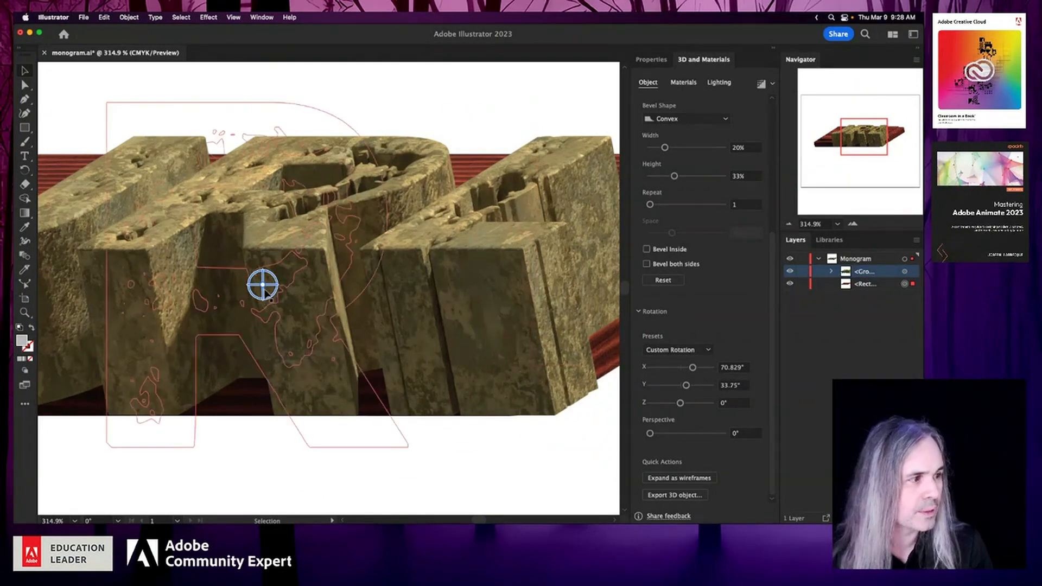
click(905, 259)
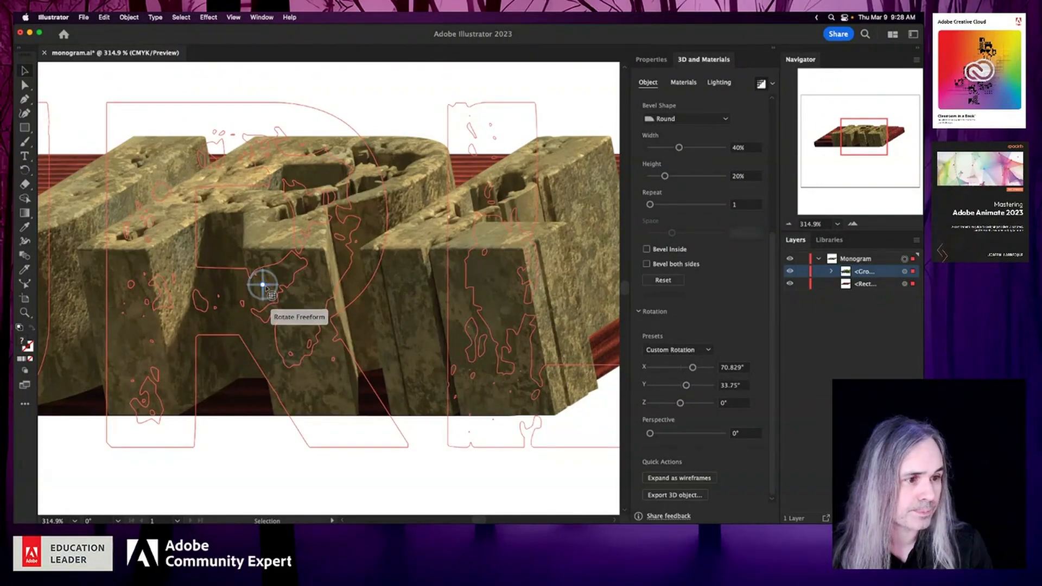
mouse_move(268, 293)
mouse_down()
mouse_move(268, 330)
mouse_move(276, 284)
mouse_move(275, 354)
mouse_move(268, 293)
mouse_up()
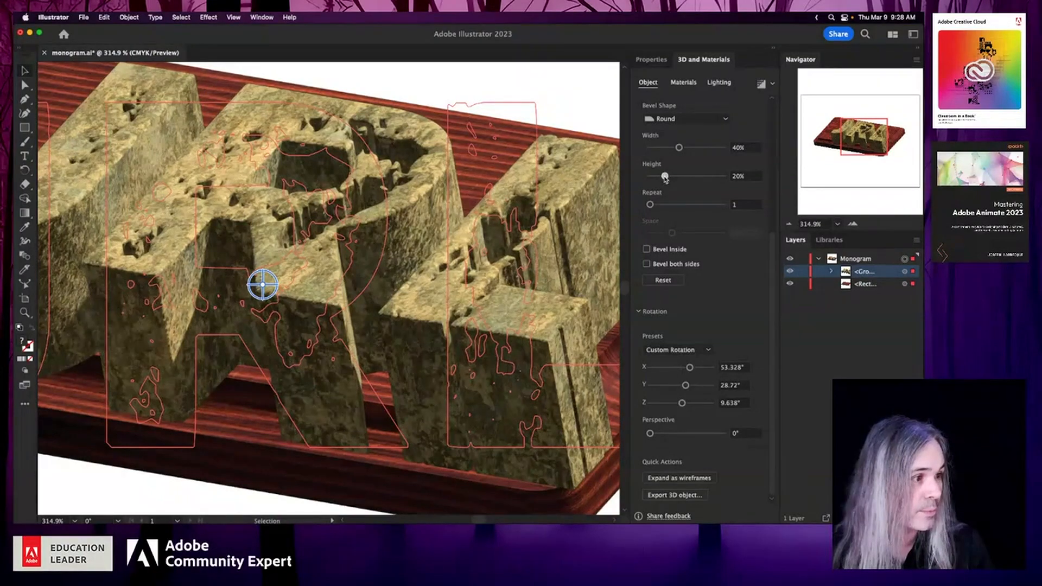
- Set the bevel height to 22% and the extrusion depth to 10 pt for the monogram and plaque together
mouse_move(666, 179)
mouse_down()
mouse_move(657, 179)
mouse_move(666, 177)
mouse_up()
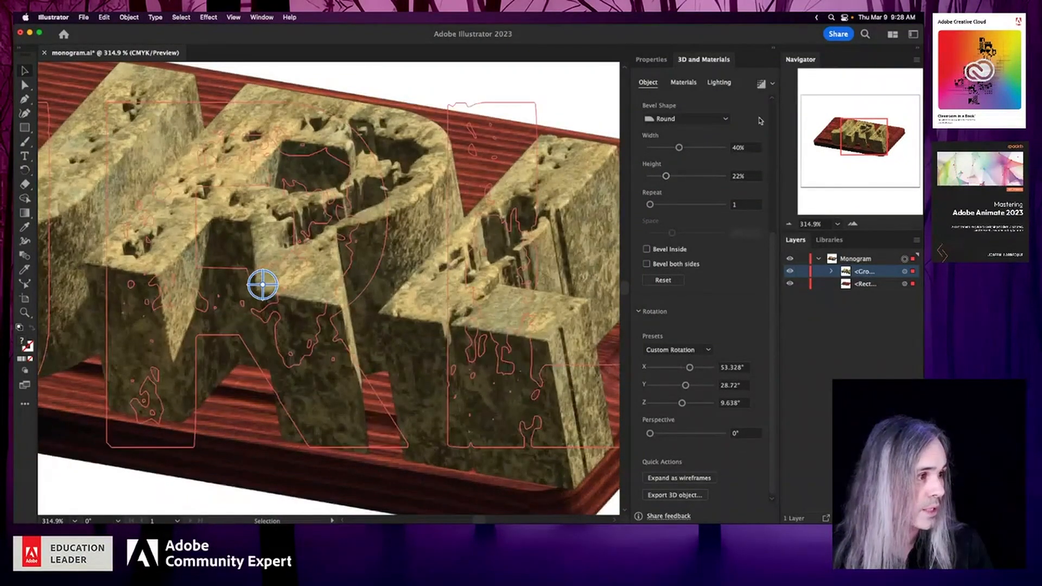
drag(768, 244, 761, 111)
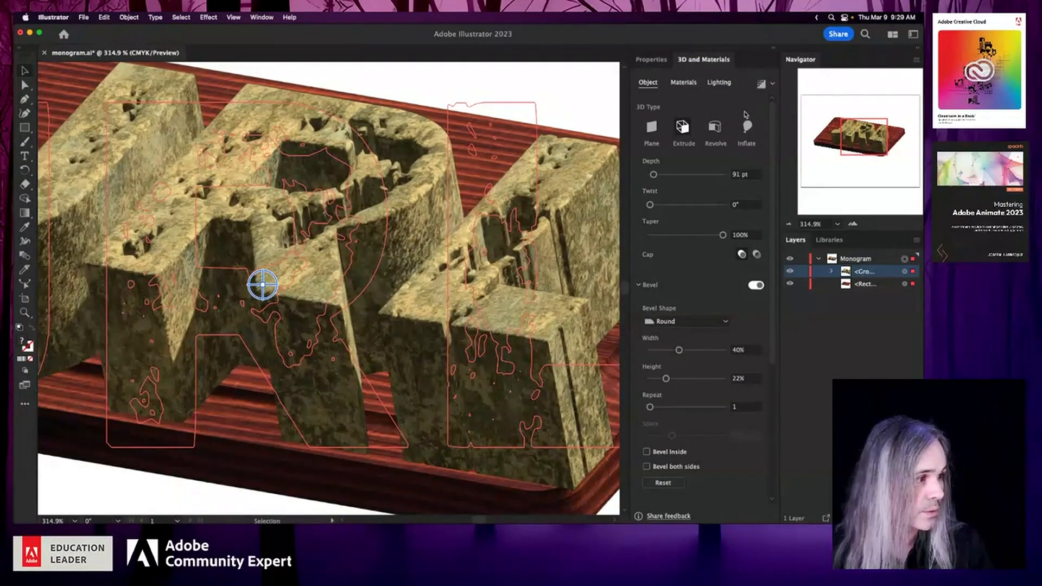
click(739, 174)
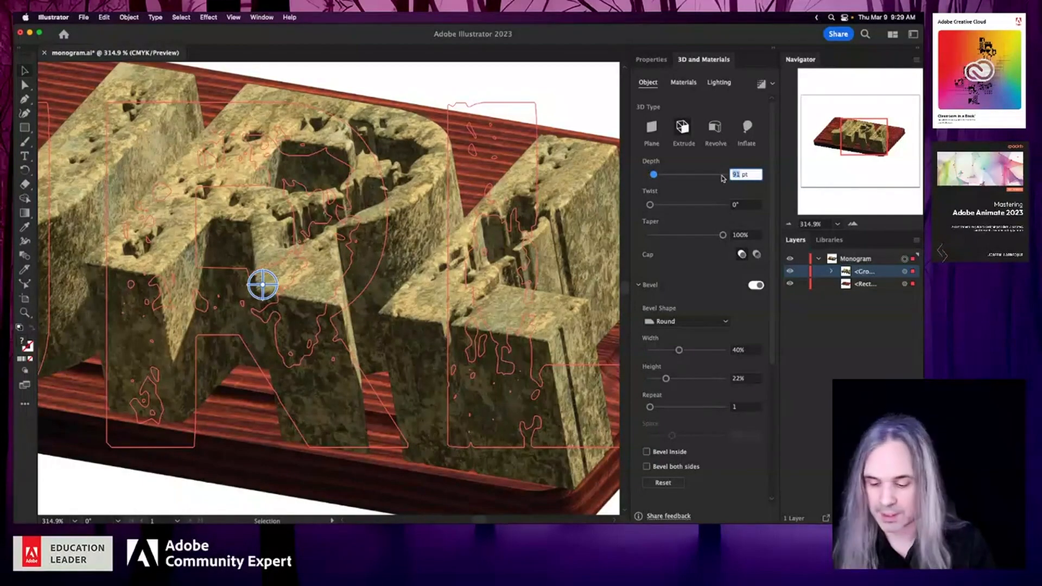
text(10)
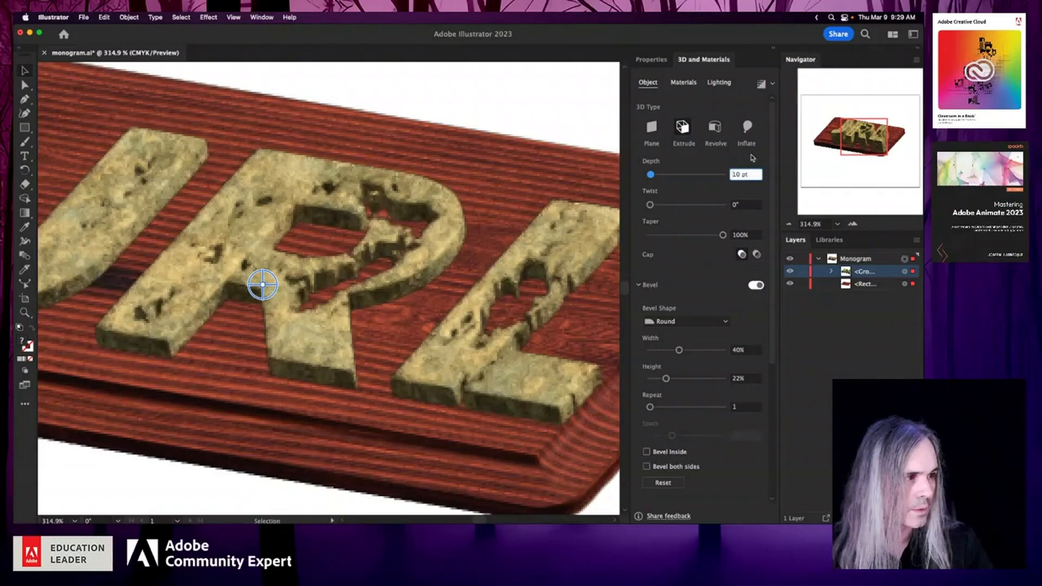
- Reduce the shared extrusion depth of the monogram and plaque to 8 pt
drag(652, 176, 649, 176)
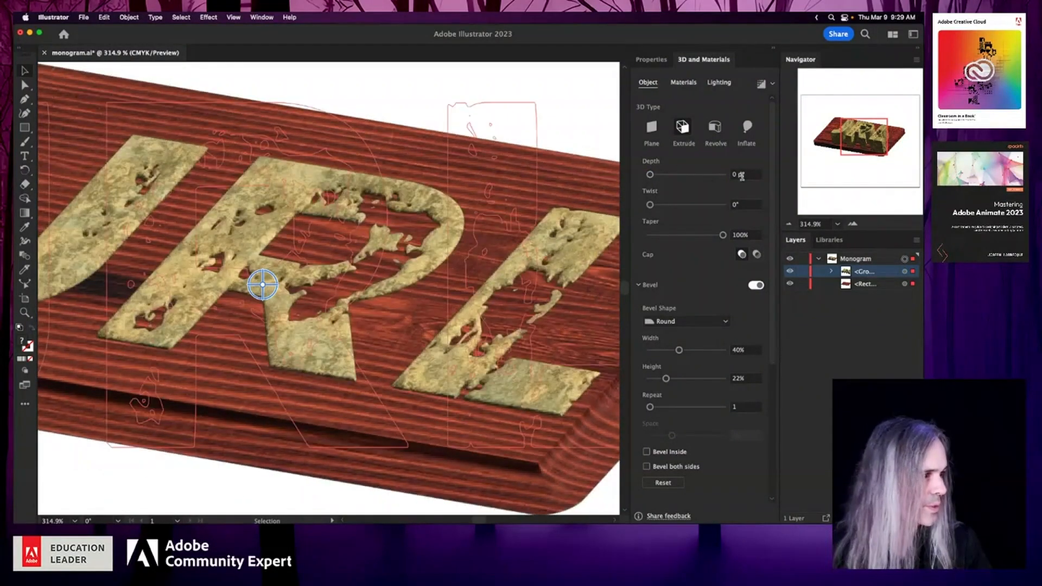
click(737, 173)
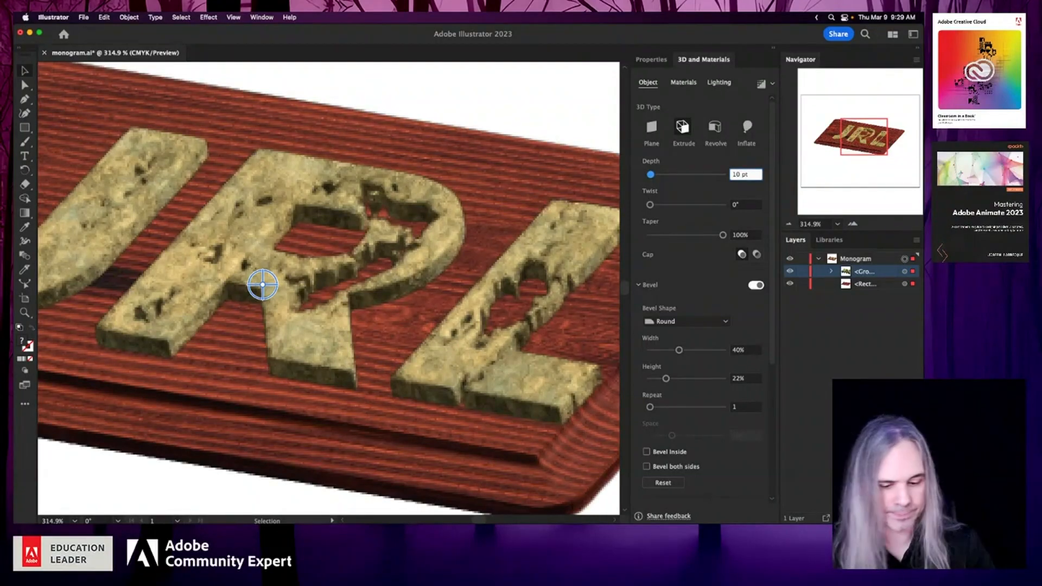
key(BackSpace)
text(8)
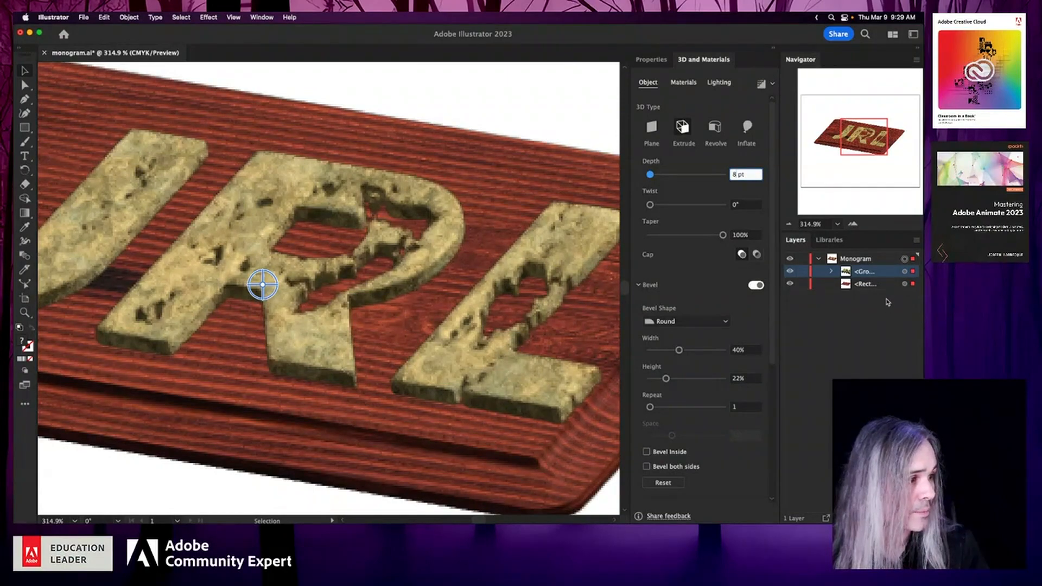
- Target only the plaque rectangle, set its extrusion depth to 45 pt and save the document
click(885, 312)
click(906, 283)
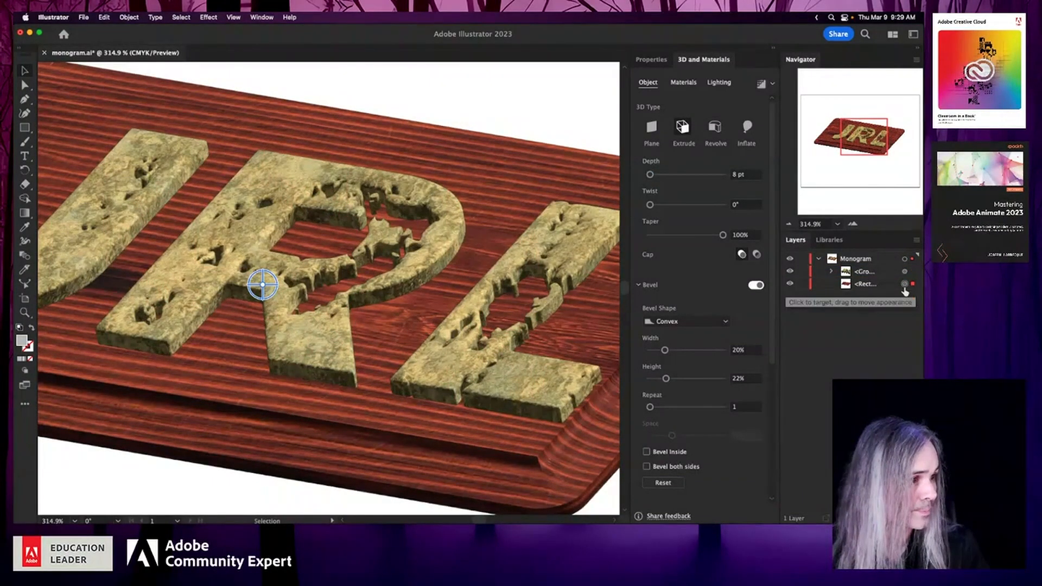
click(652, 59)
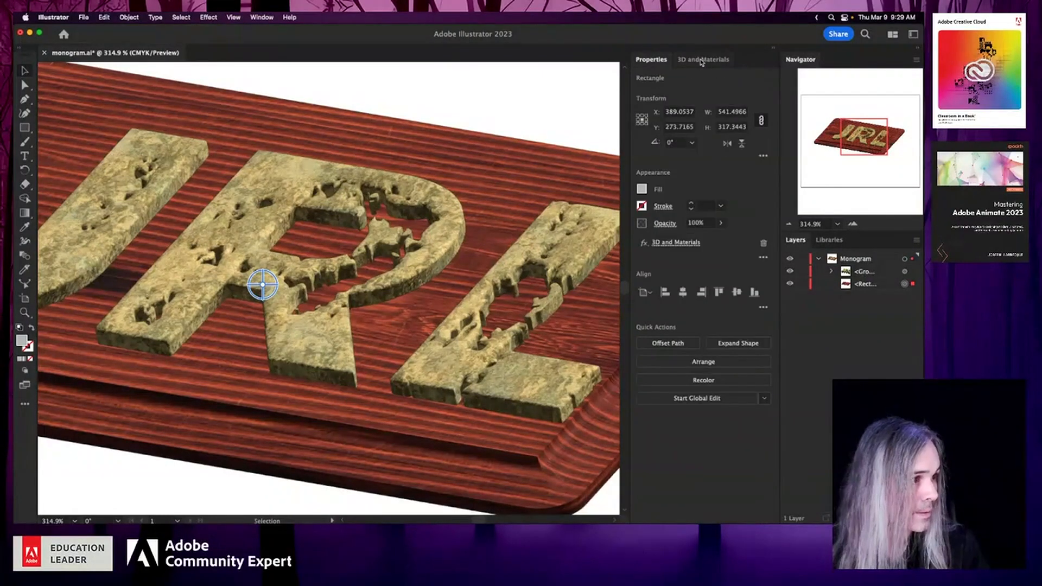
click(704, 59)
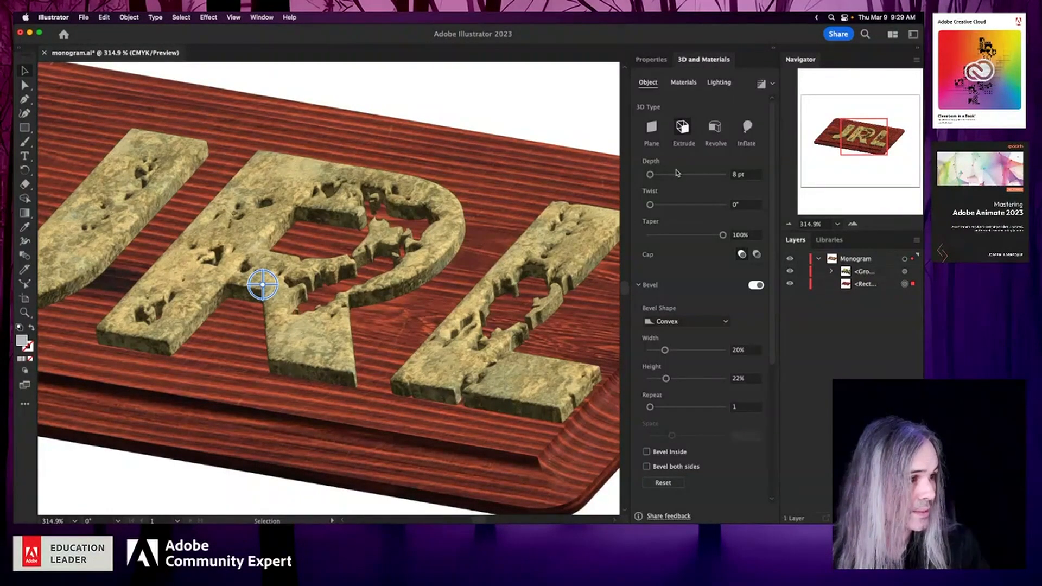
drag(653, 177, 655, 179)
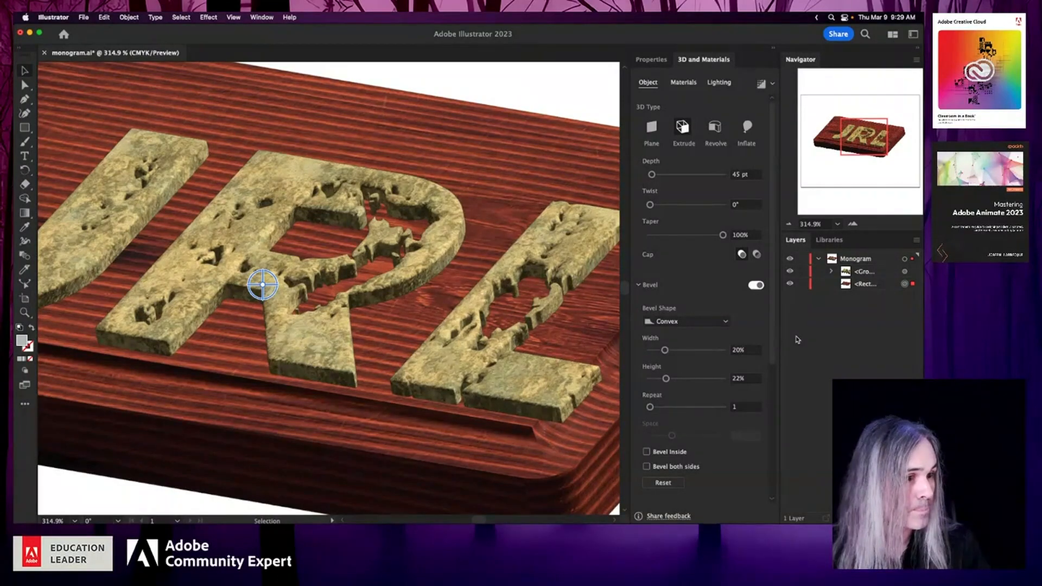
key(super+s)
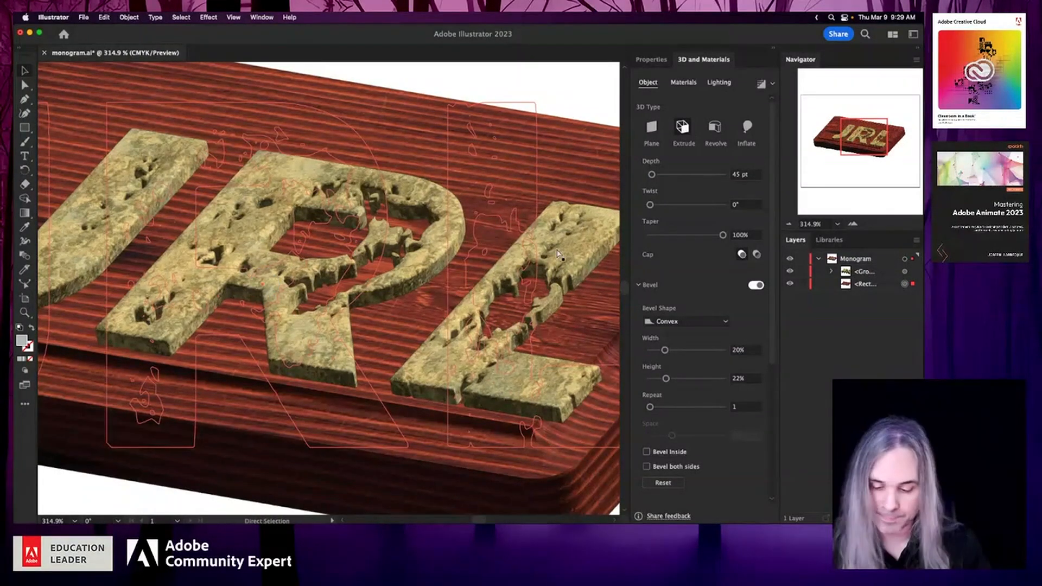
- Target the whole Monogram layer and freely rotate both objects to about 41° in X, 18° in Y and 15.5° in Z
click(904, 259)
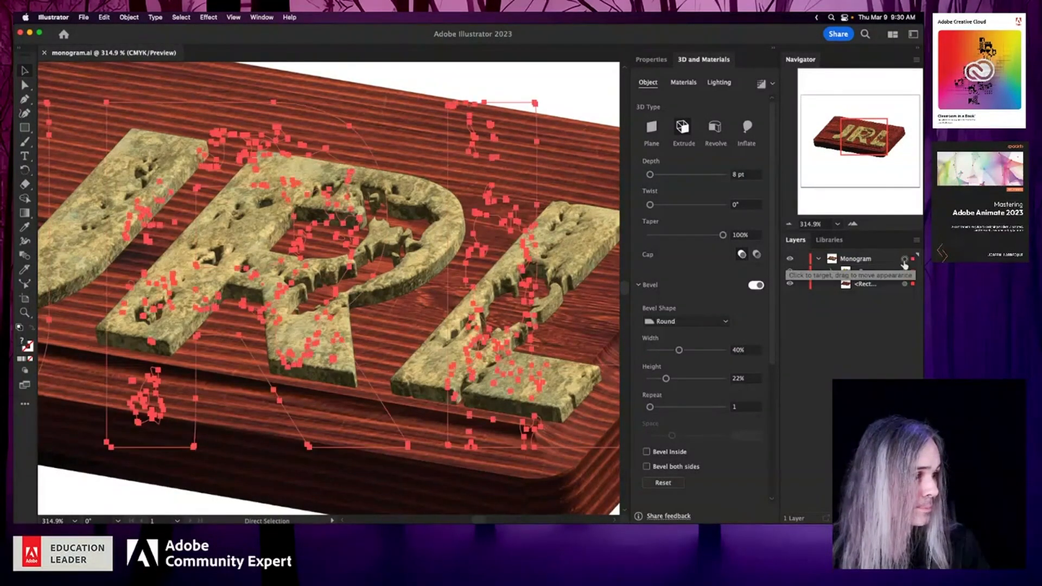
scroll(406, 247, down, 6)
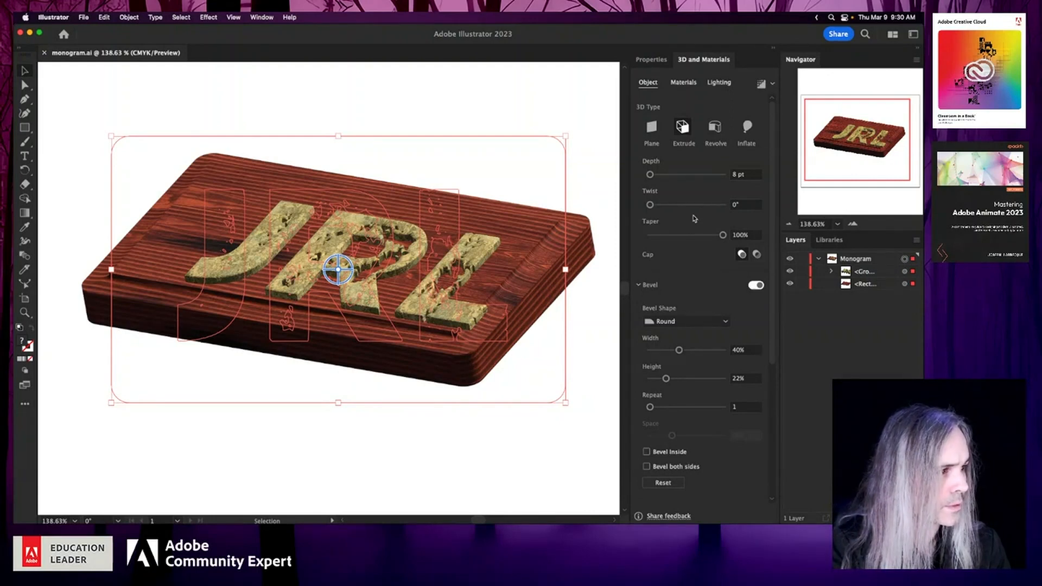
scroll(772, 236, down, 3)
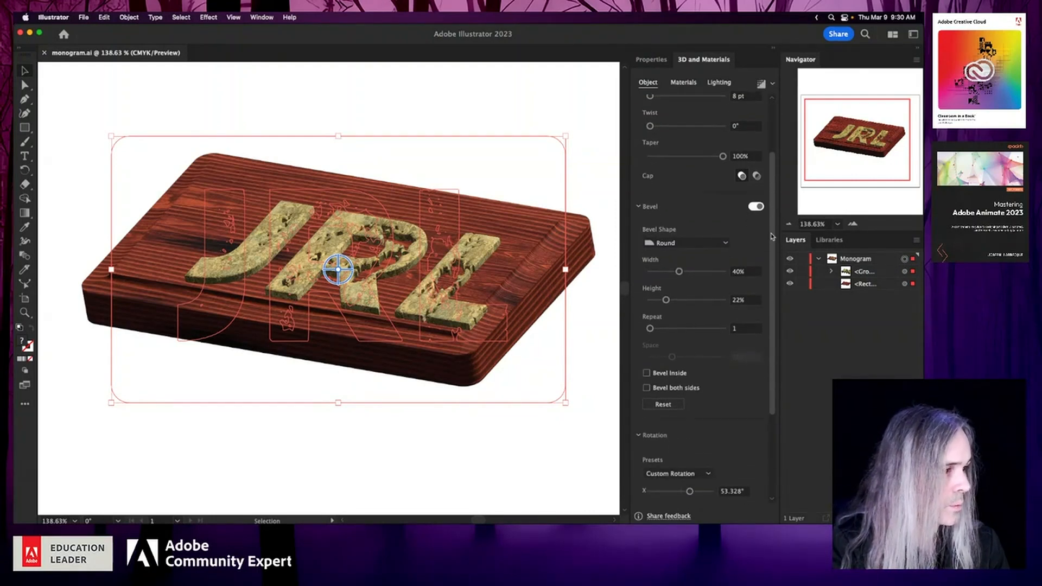
scroll(772, 236, down, 3)
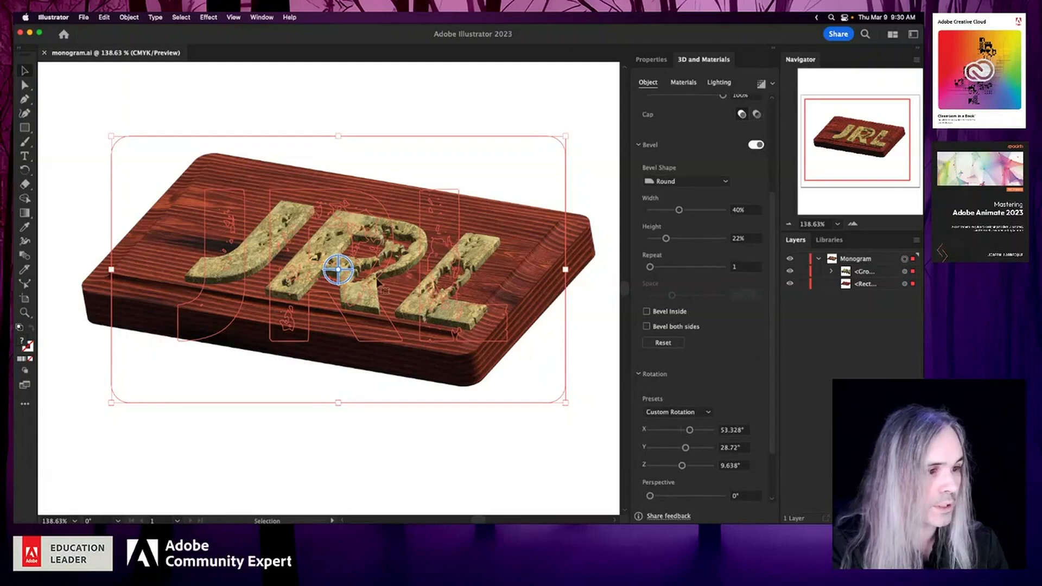
mouse_move(338, 270)
mouse_down()
mouse_move(349, 280)
mouse_move(357, 265)
mouse_move(375, 277)
mouse_move(321, 302)
mouse_move(344, 278)
mouse_up()
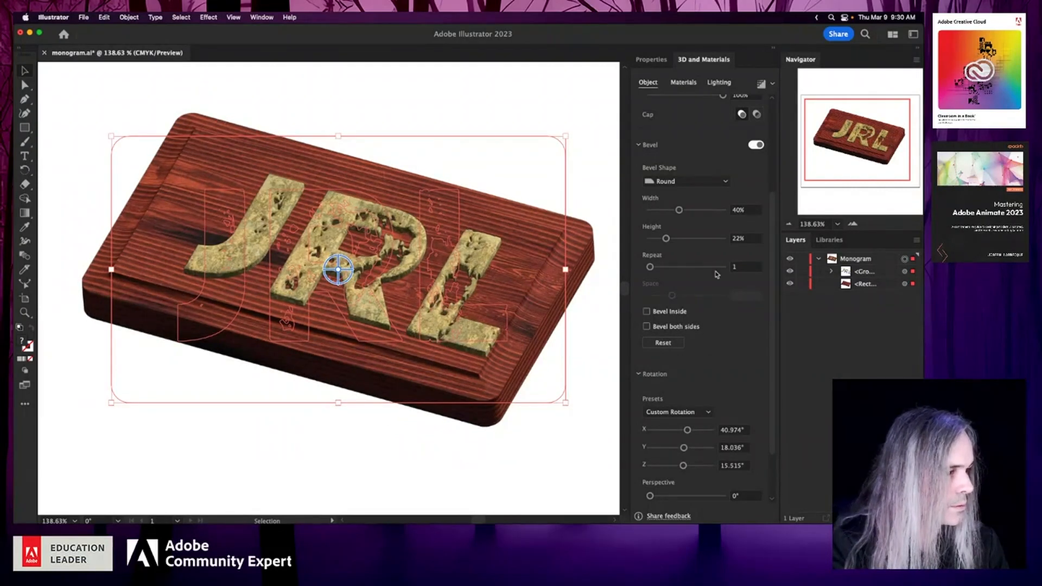
- Apply the Isometric Top rotation preset to both objects, changing Z to 18° and perspective to 60°
click(709, 413)
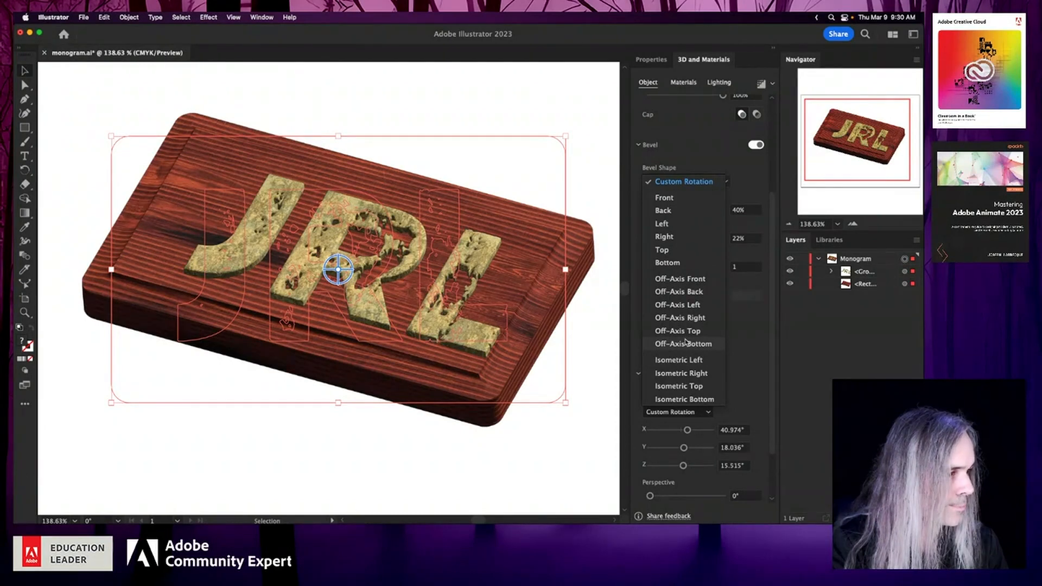
click(688, 385)
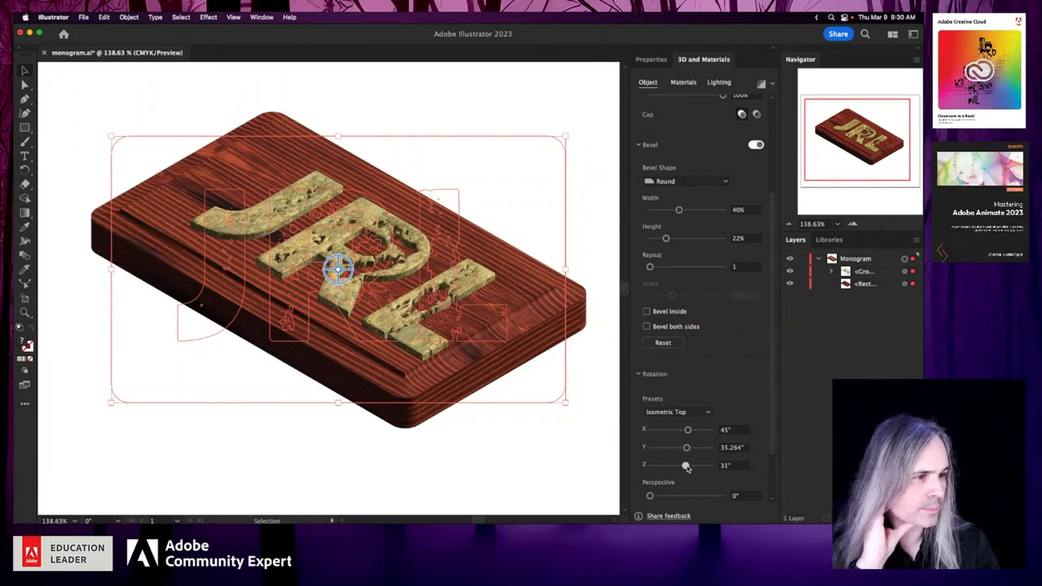
drag(688, 469, 678, 498)
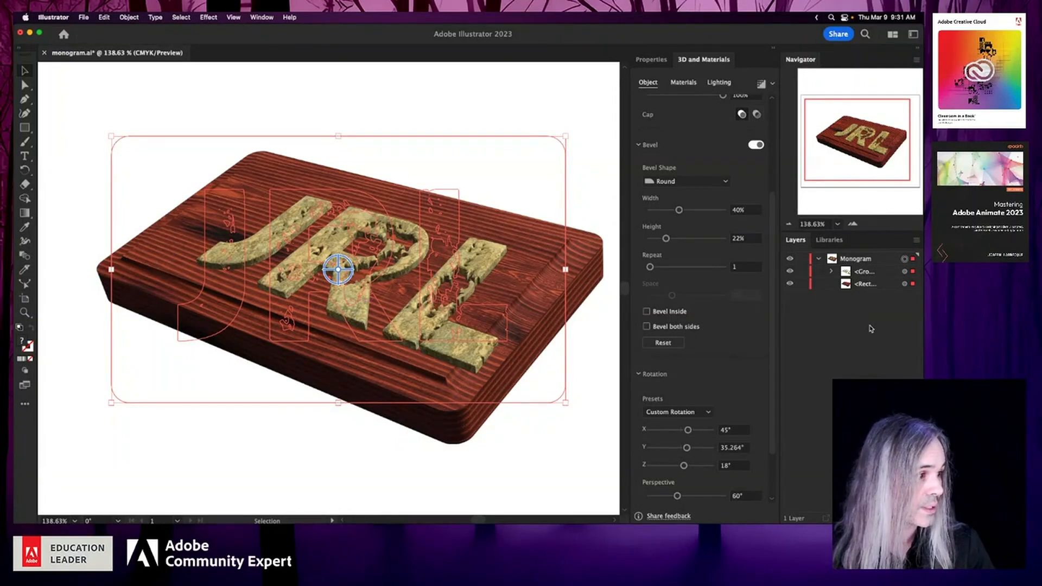
- Lock the plaque rectangle, save, and move the monogram group up and to the left on the plaque
click(801, 284)
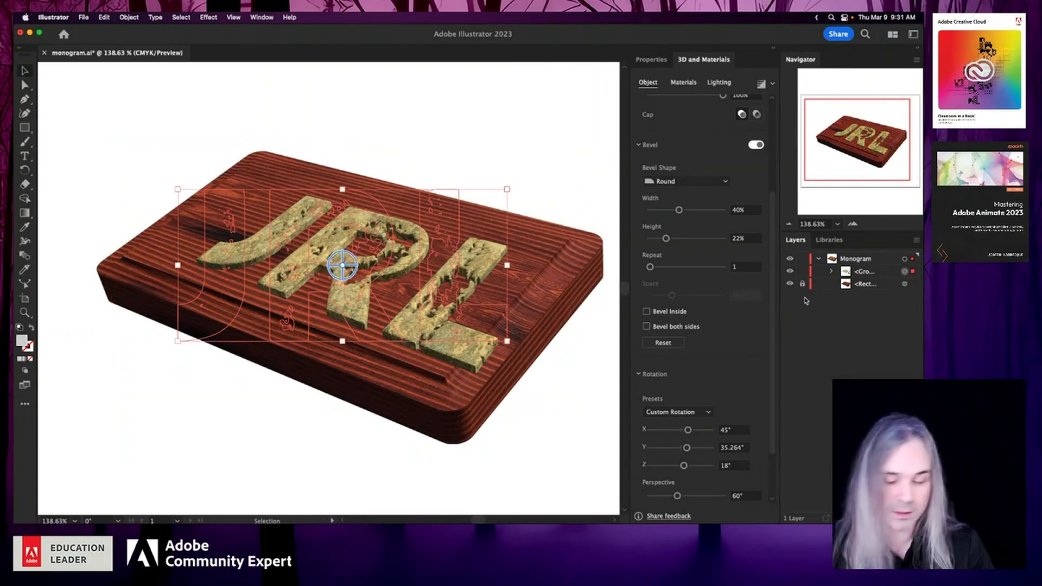
key(super+s)
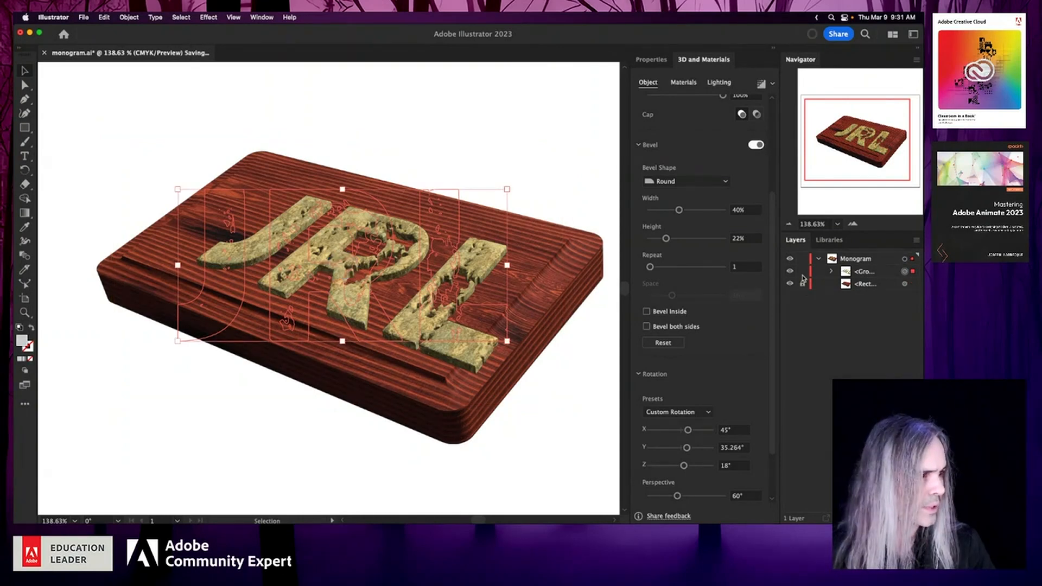
click(905, 272)
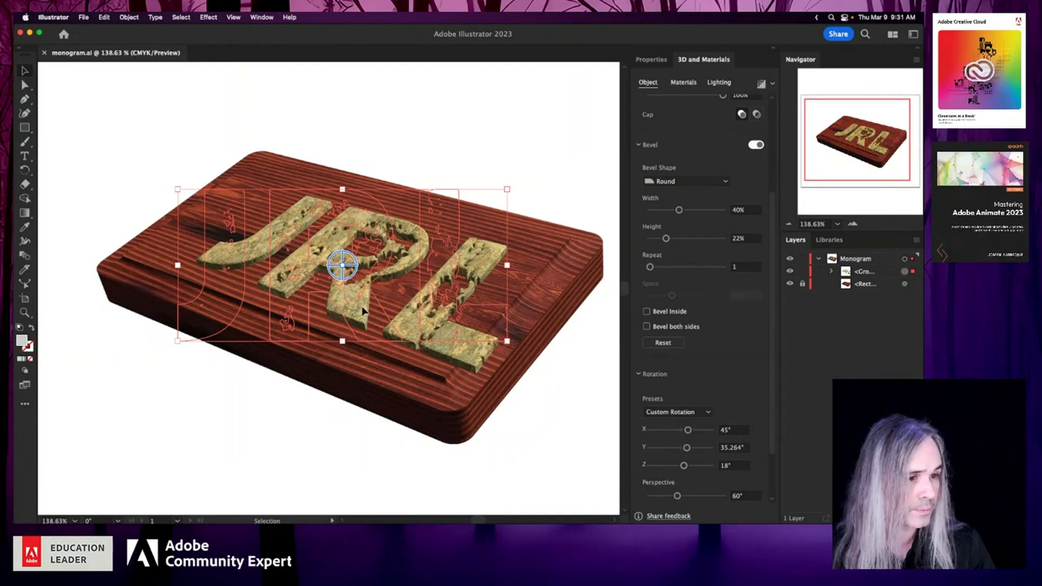
drag(362, 311, 332, 291)
click(534, 465)
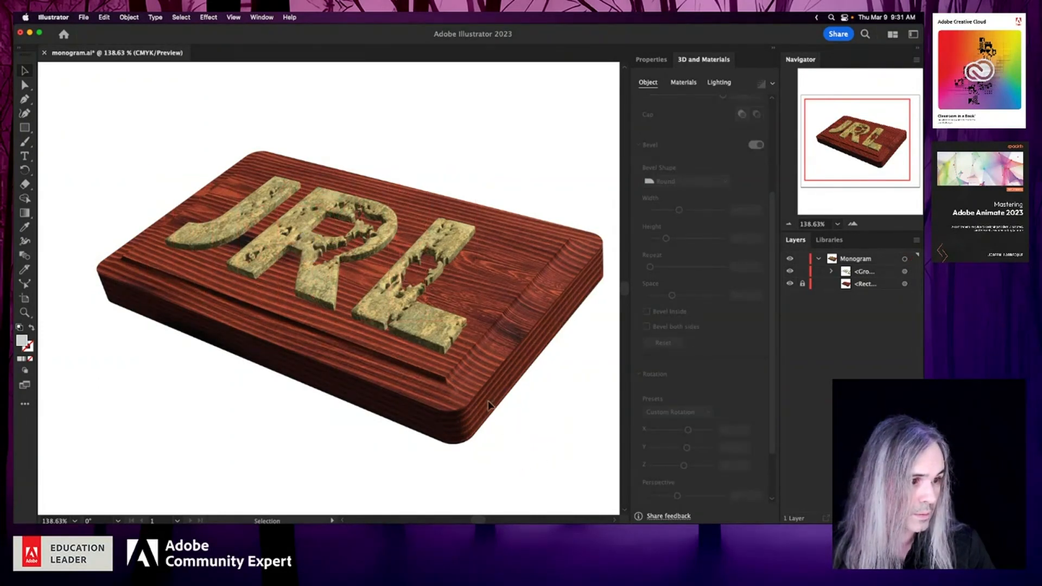
- Slightly reduce the perspective of the monogram group alone and save the document
click(435, 321)
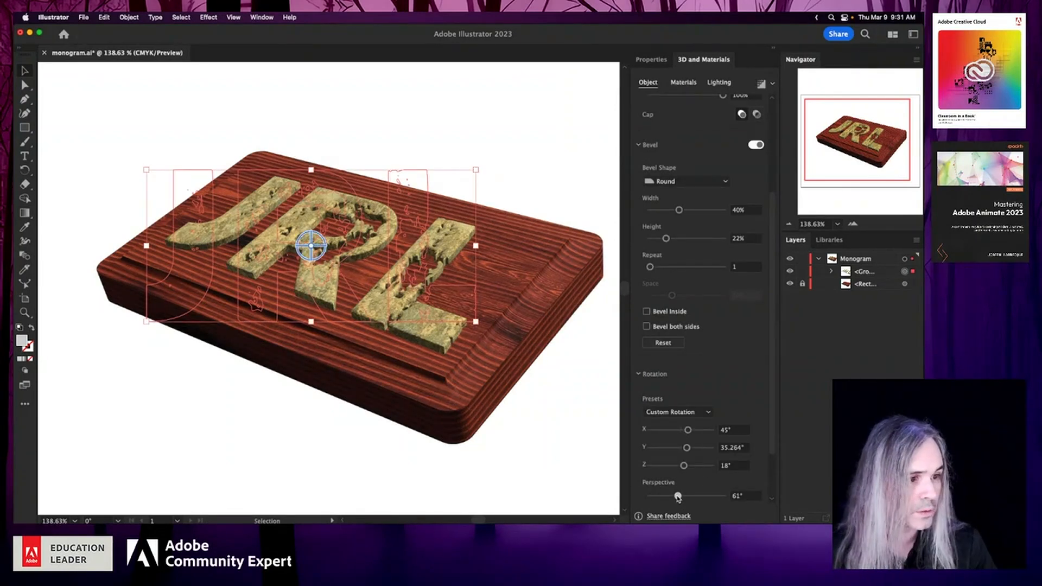
drag(678, 497, 673, 499)
click(523, 463)
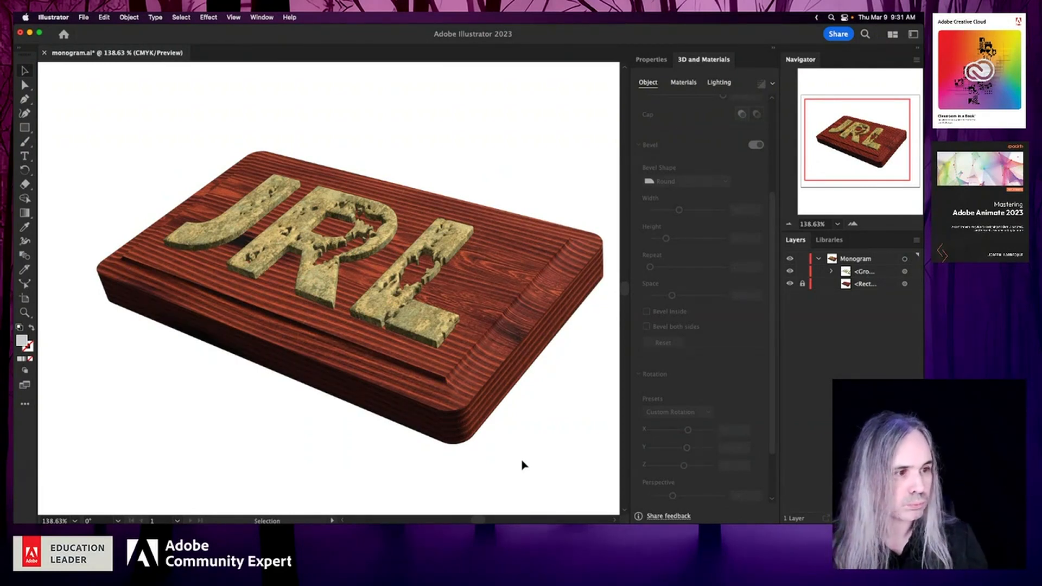
key(super+s)
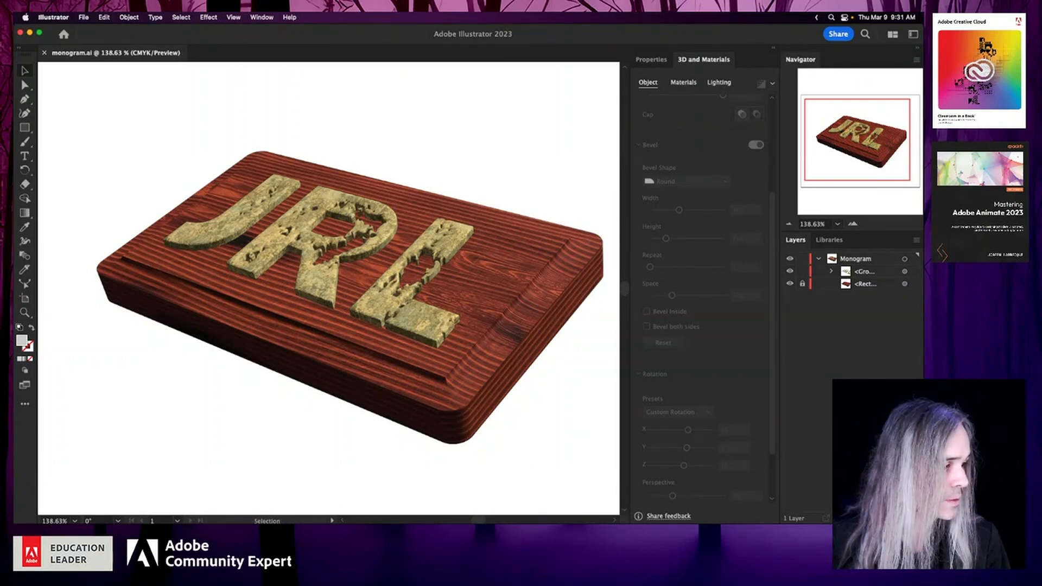
- Add a layer below the Monogram layer and draw a rectangle with default fill and stroke on it, extending past the artboard
key(super+l)
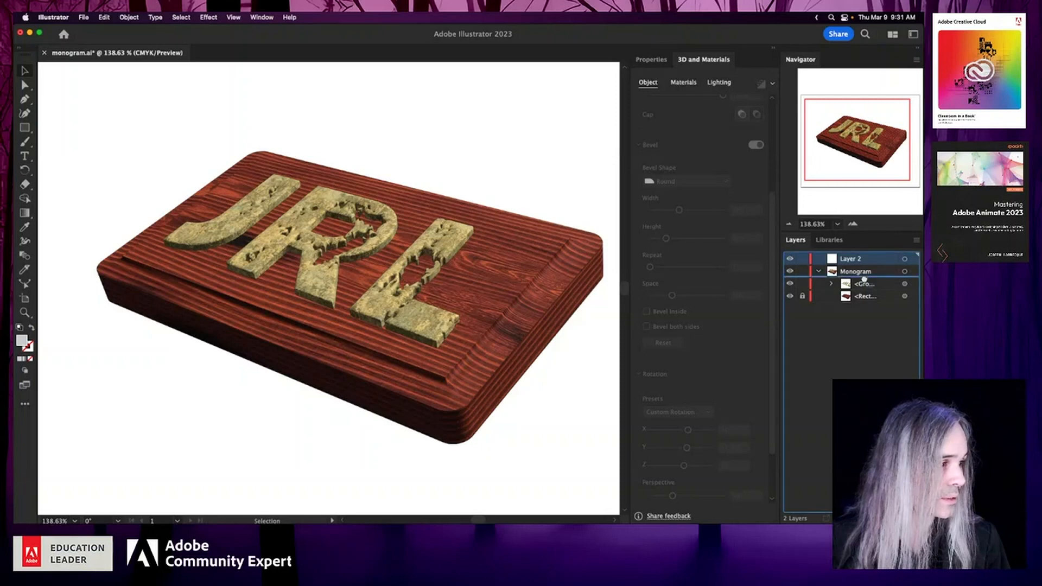
drag(864, 279, 864, 308)
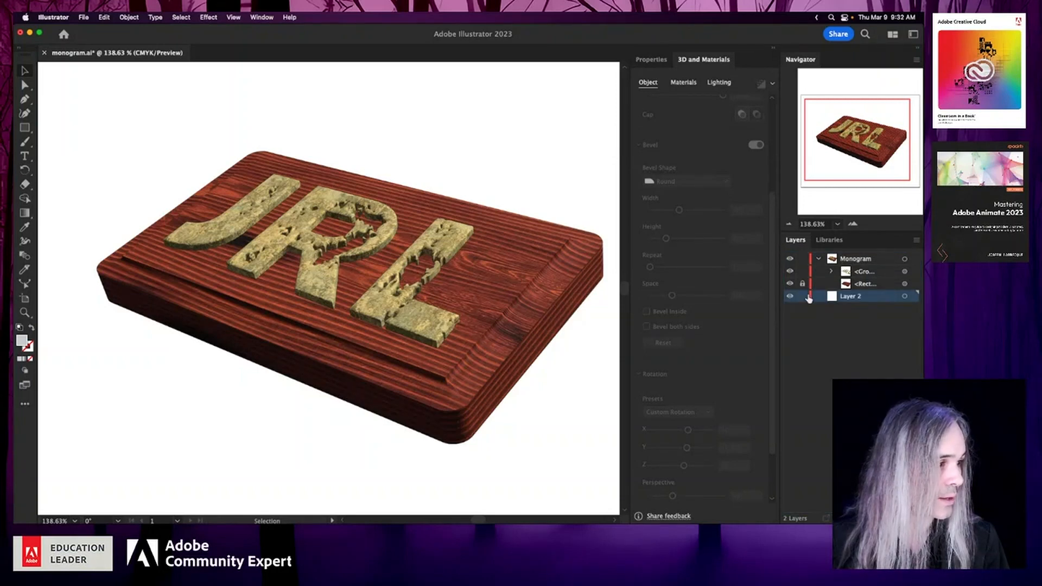
scroll(459, 364, down, 3)
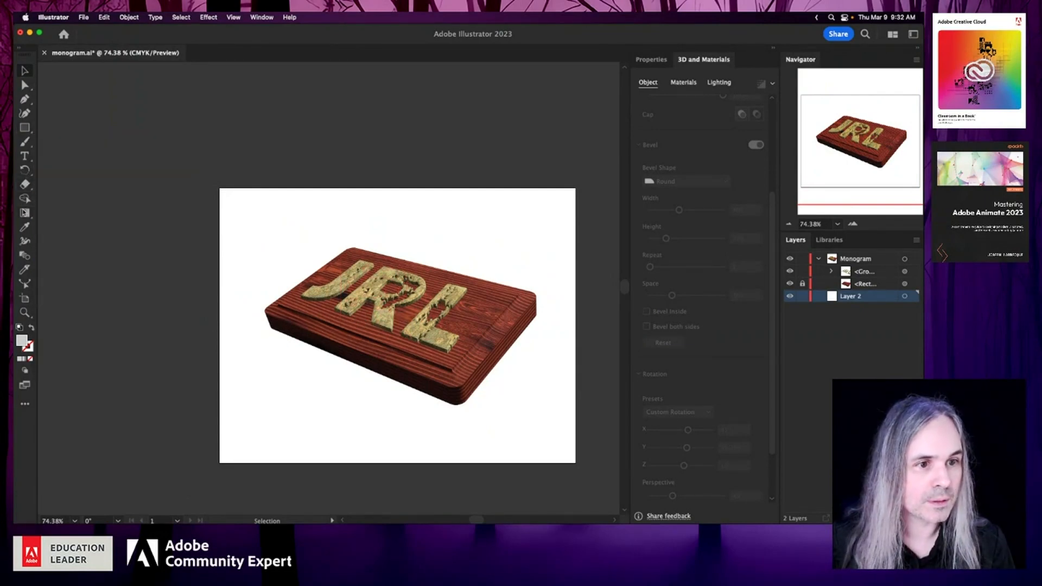
click(23, 214)
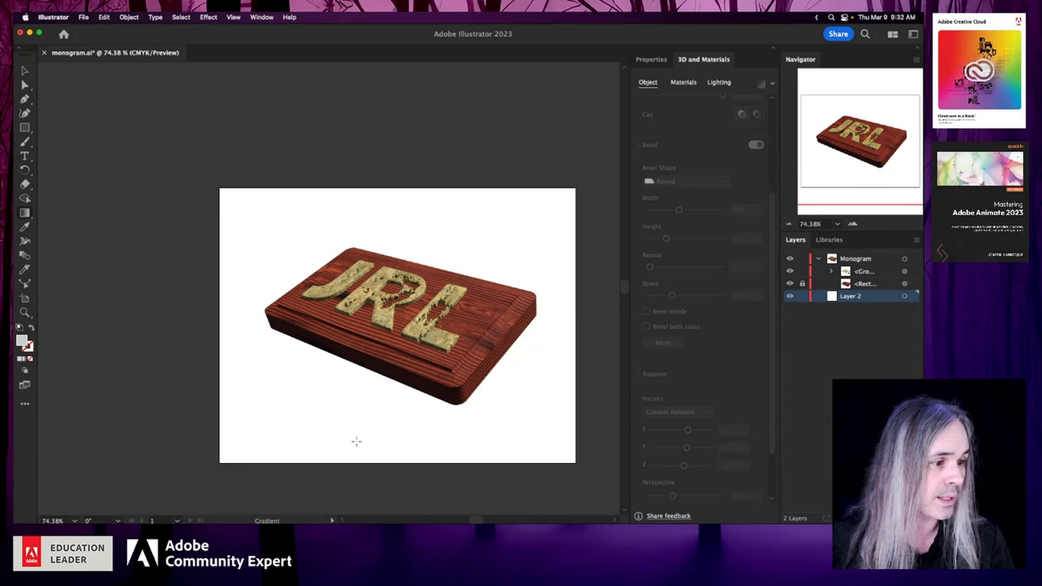
click(19, 328)
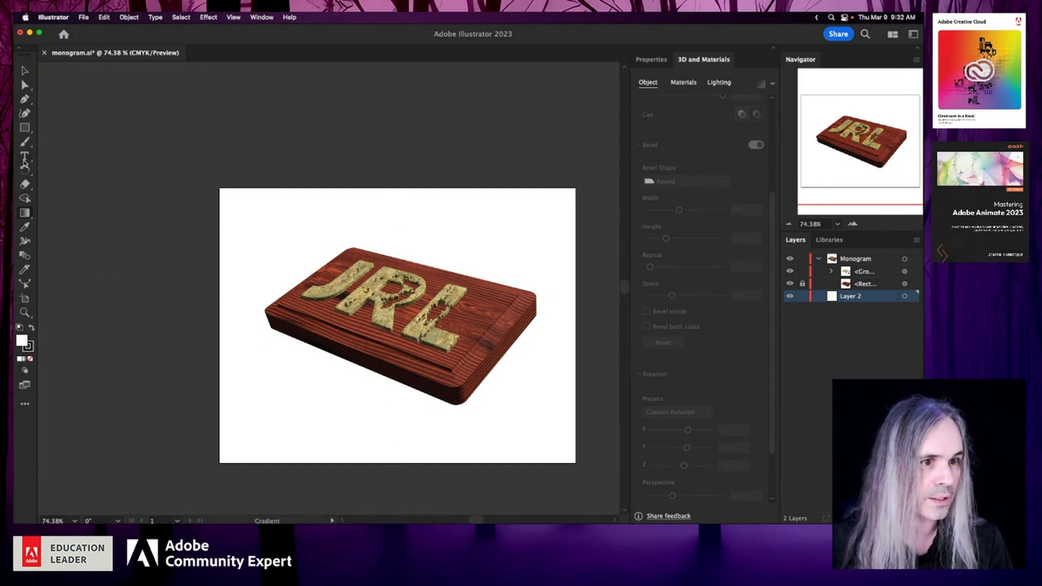
click(25, 130)
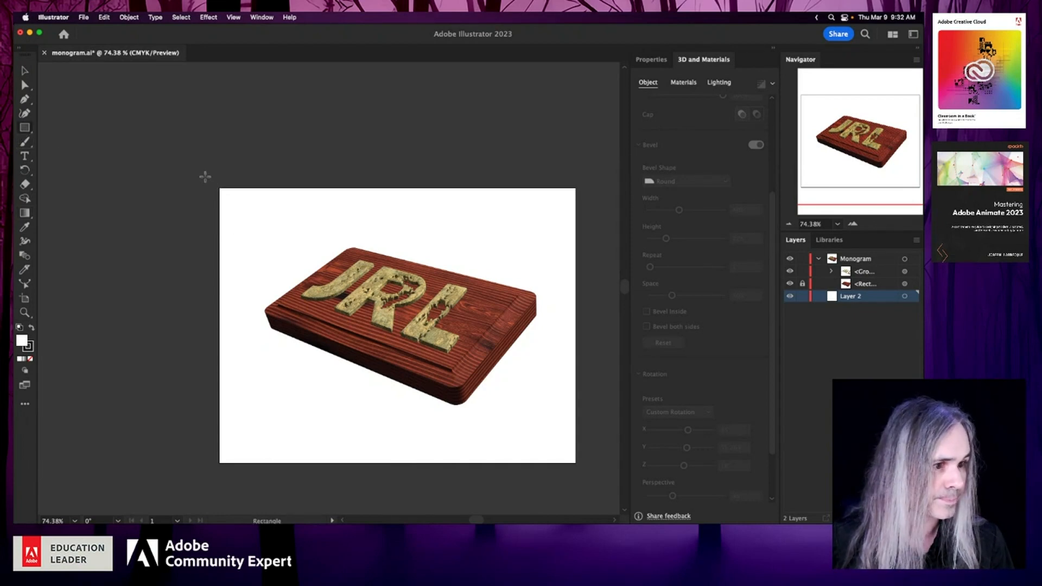
drag(197, 164, 598, 407)
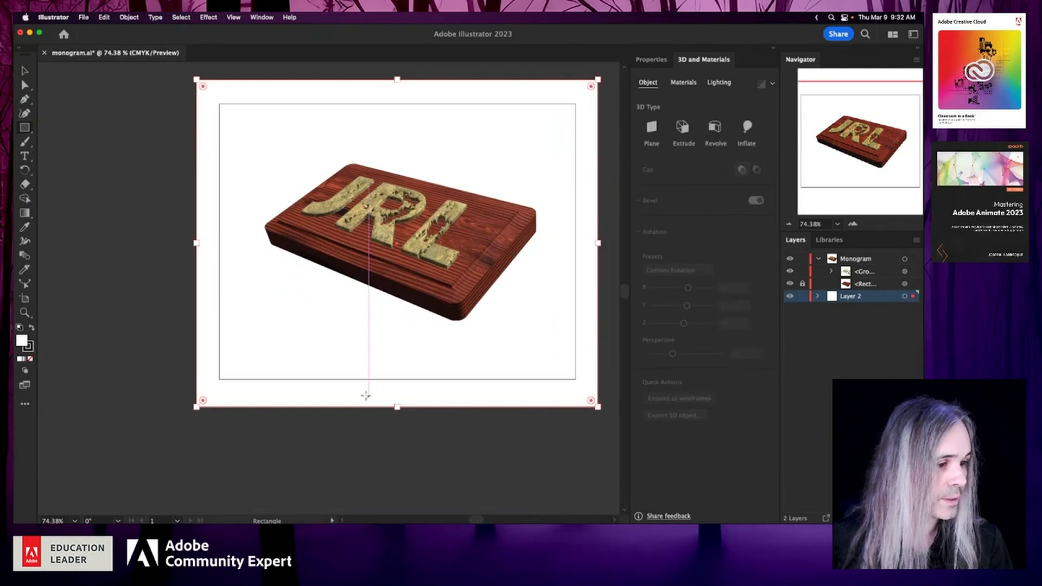
- Resize the background rectangle so all four sides match the artboard edges
drag(400, 408, 401, 379)
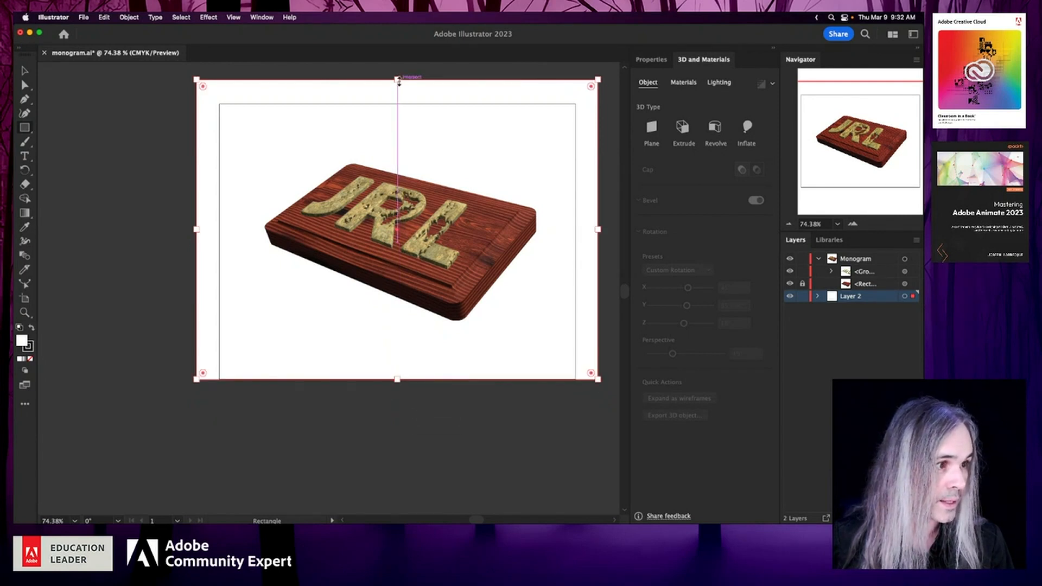
drag(397, 80, 398, 105)
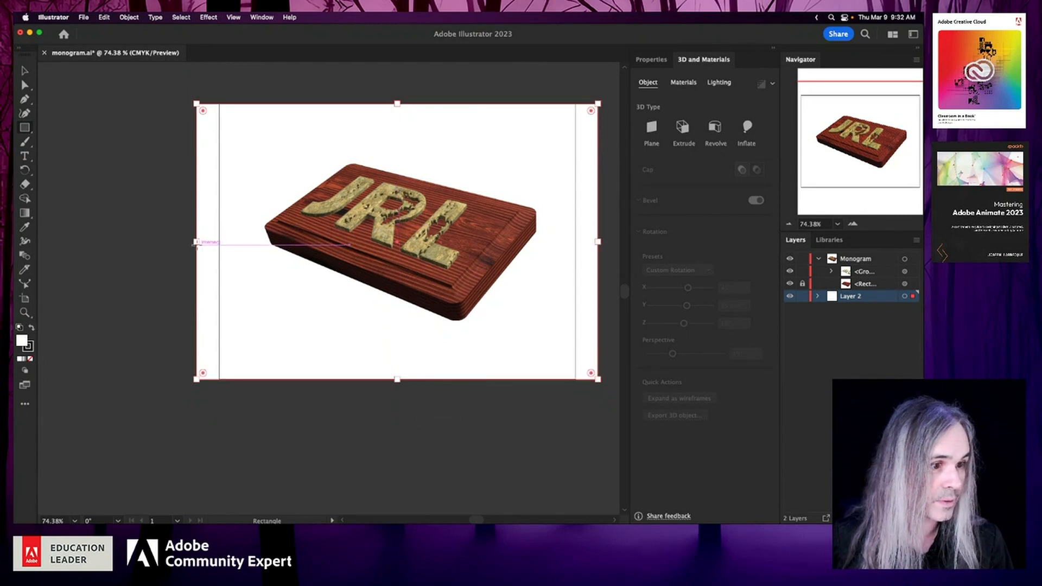
drag(197, 242, 219, 243)
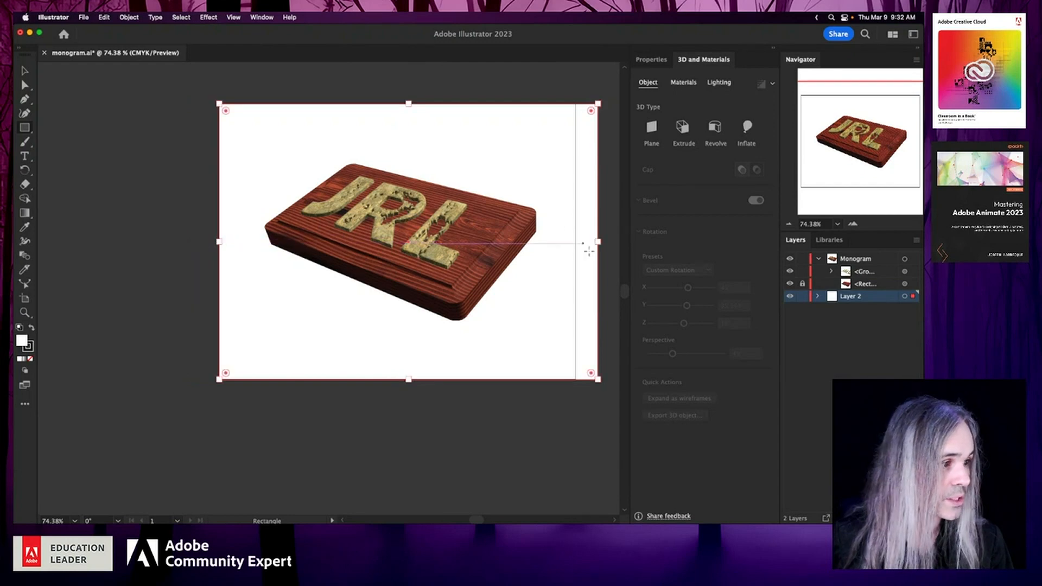
drag(600, 243, 576, 243)
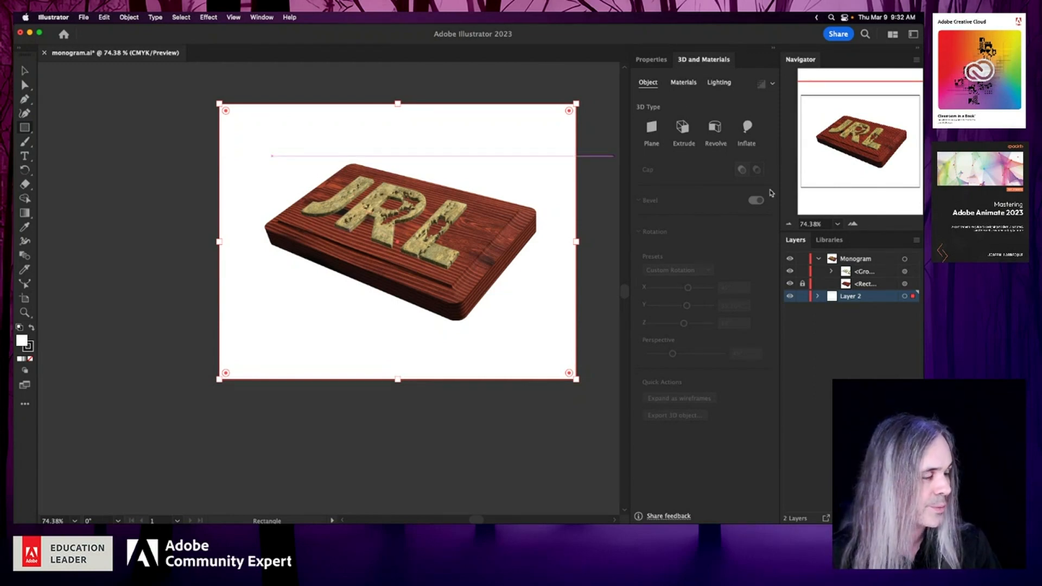
- Apply the Fine Leather material to the background rectangle
click(685, 83)
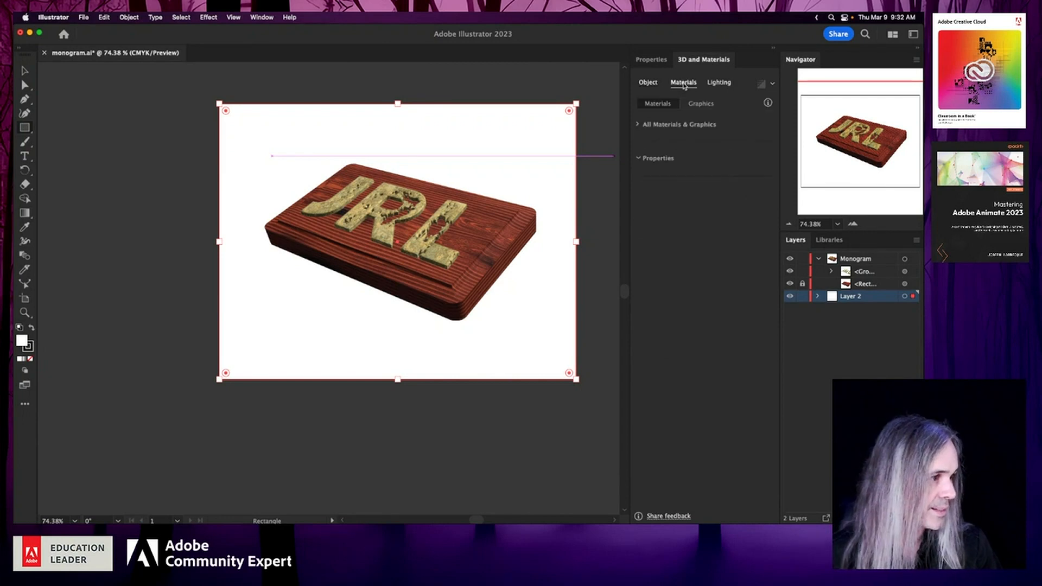
click(638, 125)
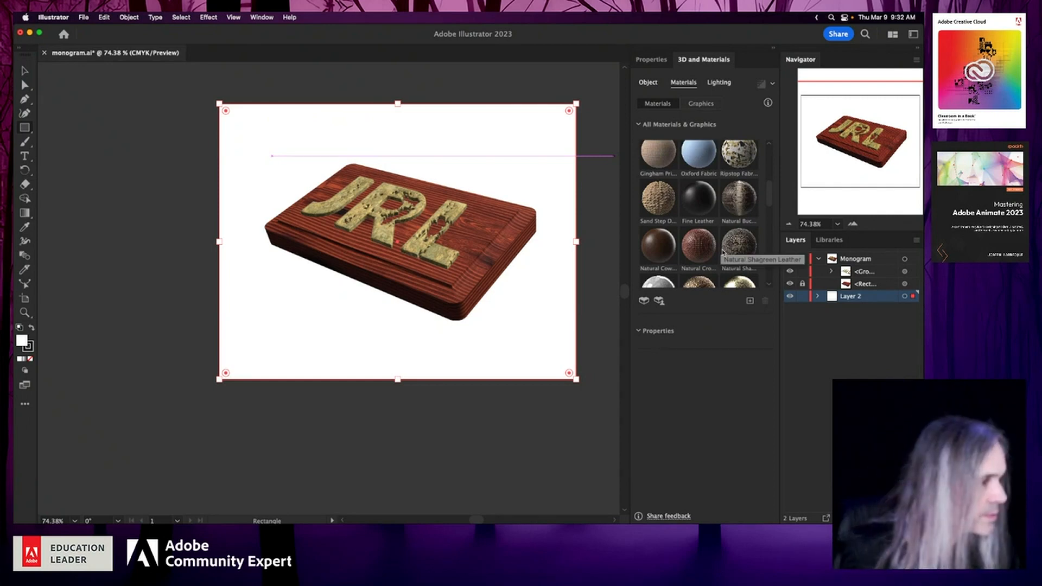
click(699, 199)
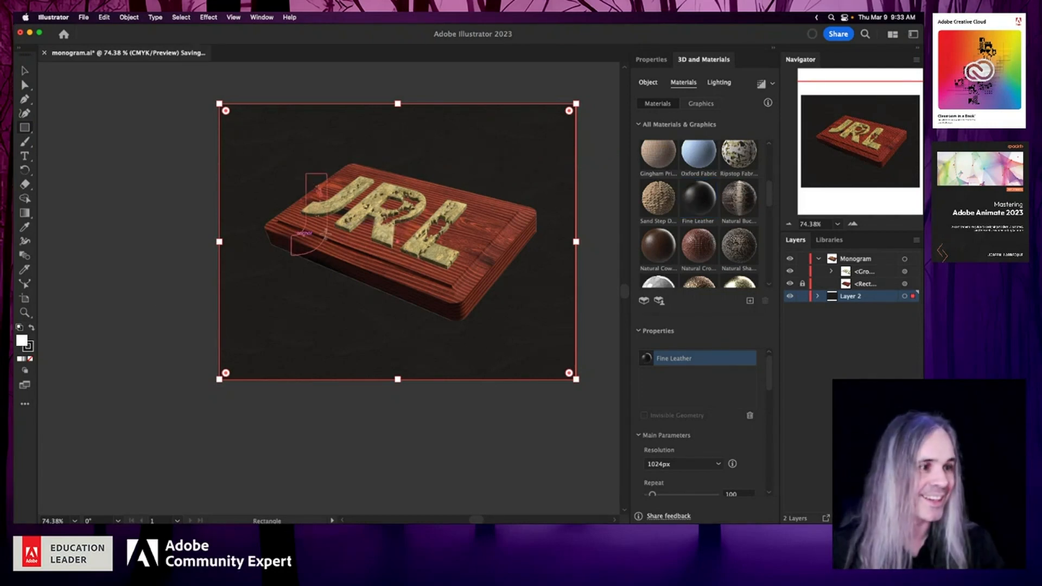
scroll(348, 248, up, 3)
scroll(350, 248, up, 1)
scroll(349, 248, right, 4)
scroll(350, 248, up, 2)
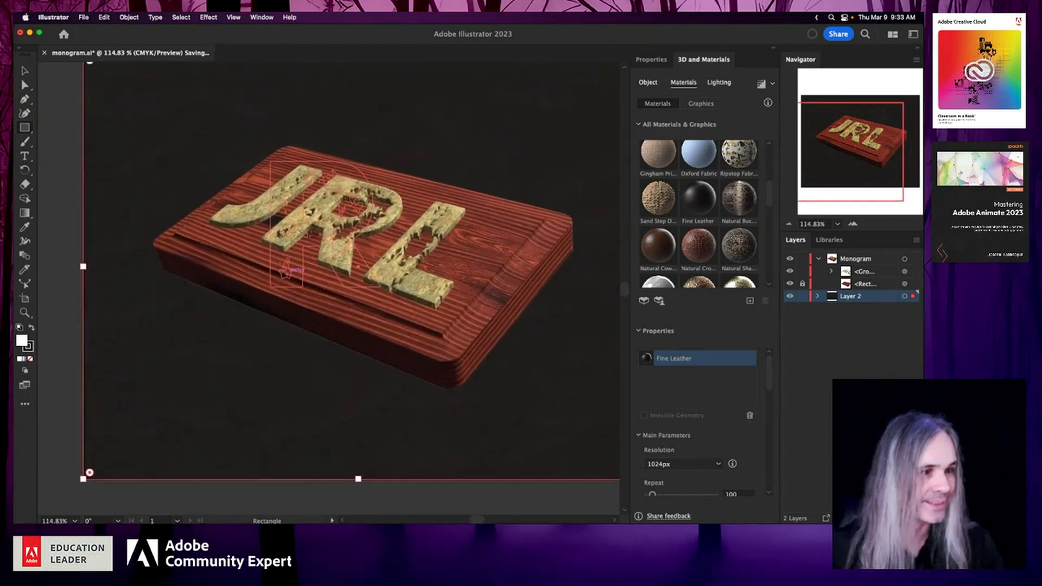
- Lock the background layer, rename it Leather and save the document
scroll(347, 248, up, 2)
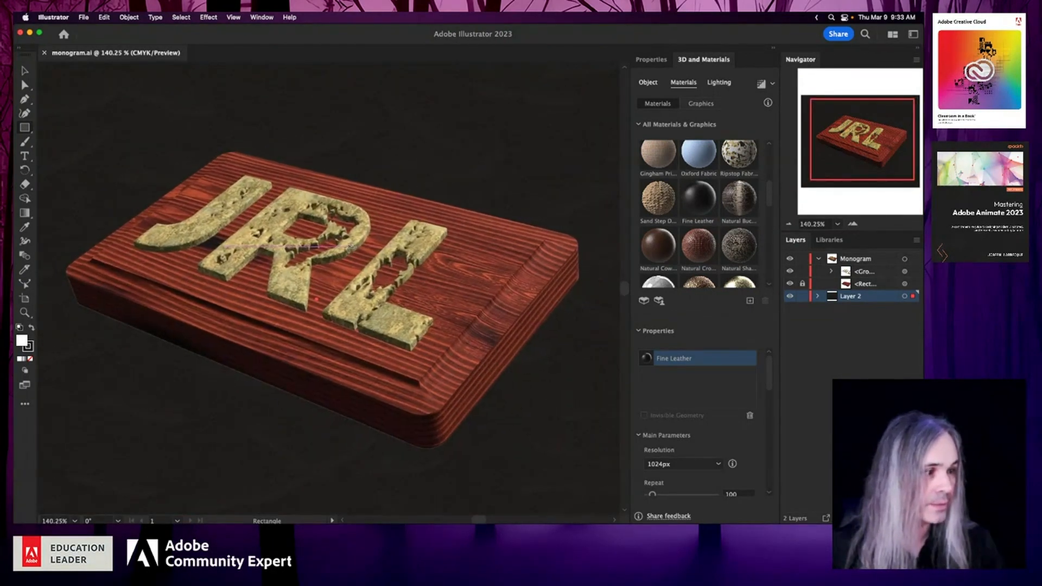
click(858, 308)
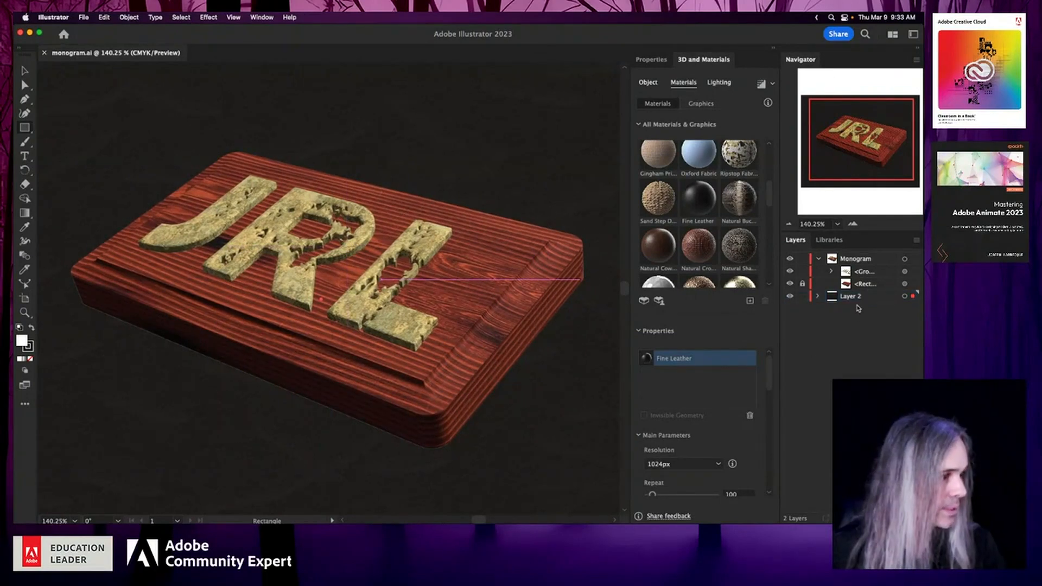
click(802, 296)
double_click(851, 297)
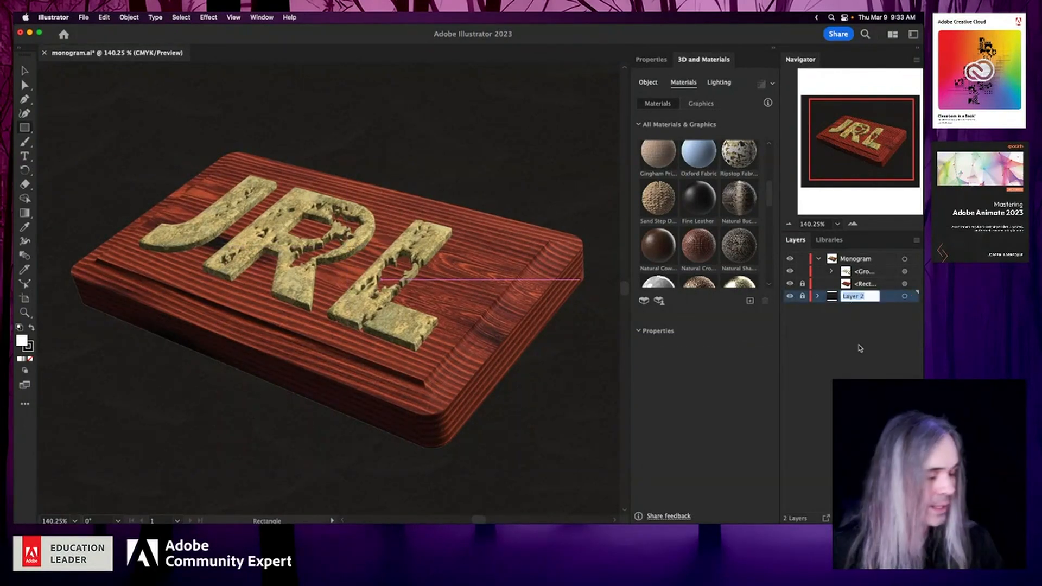
text(L)
text(ther)
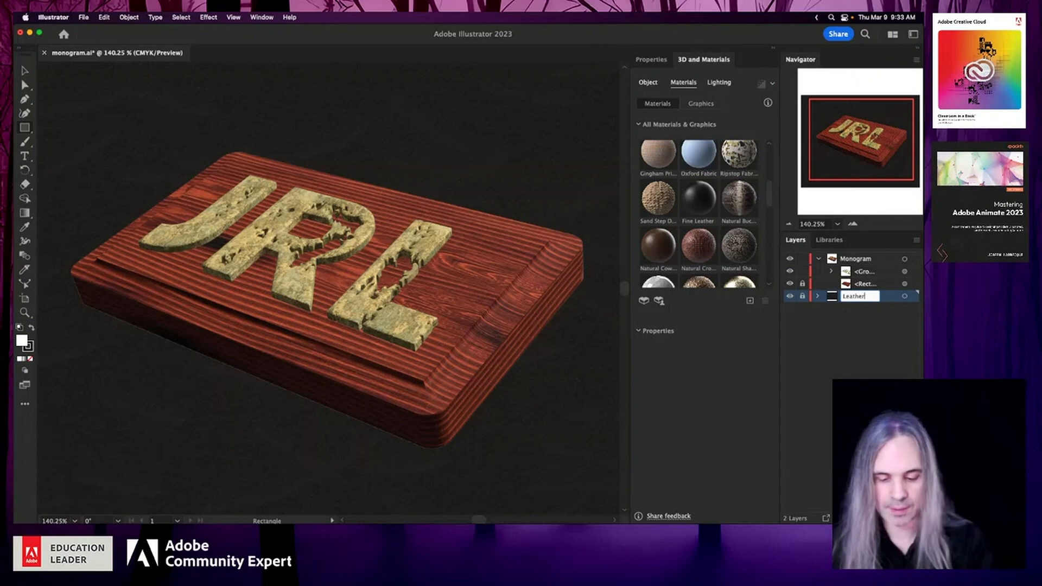
key(Return)
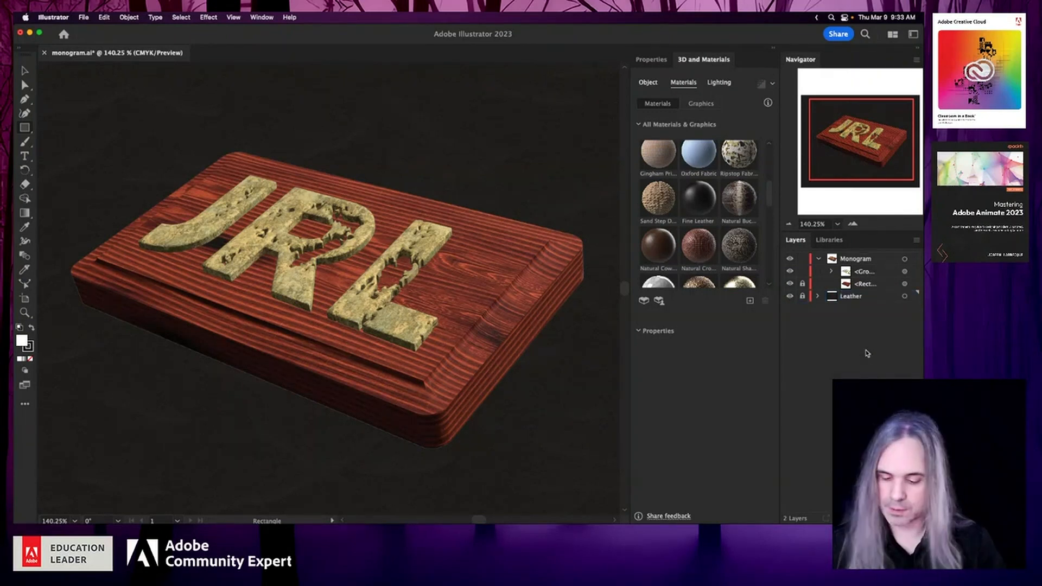
key(super+s)
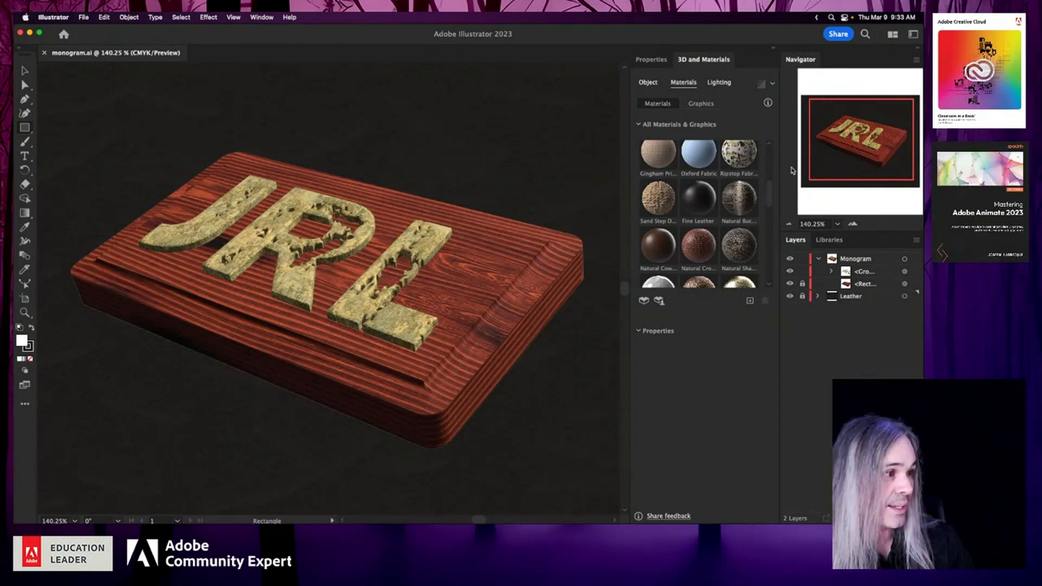
- Lower the light on the monogram group to about 147.2° rotation and 24.4° height
click(904, 260)
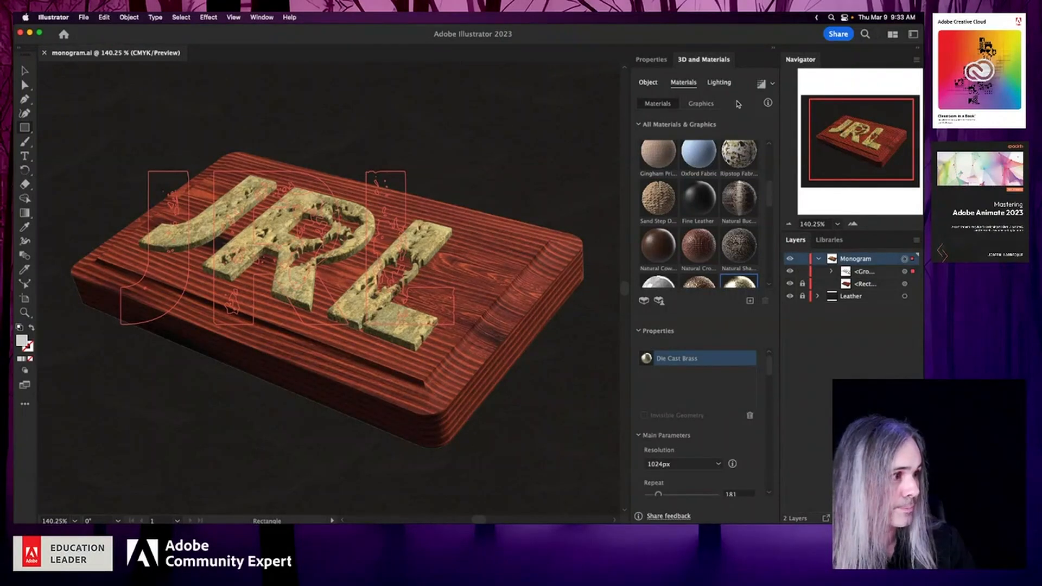
click(720, 84)
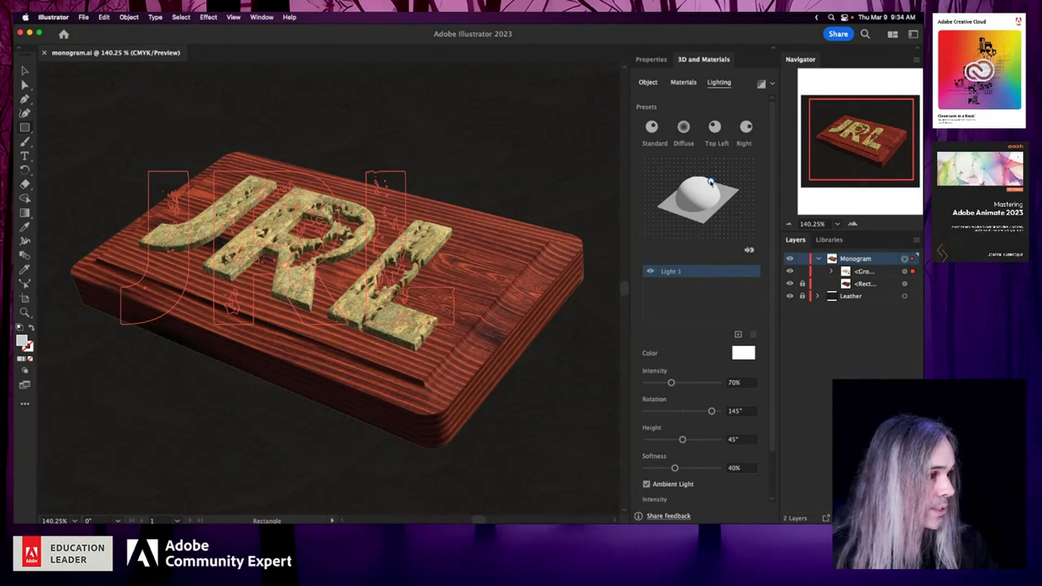
drag(711, 182, 722, 182)
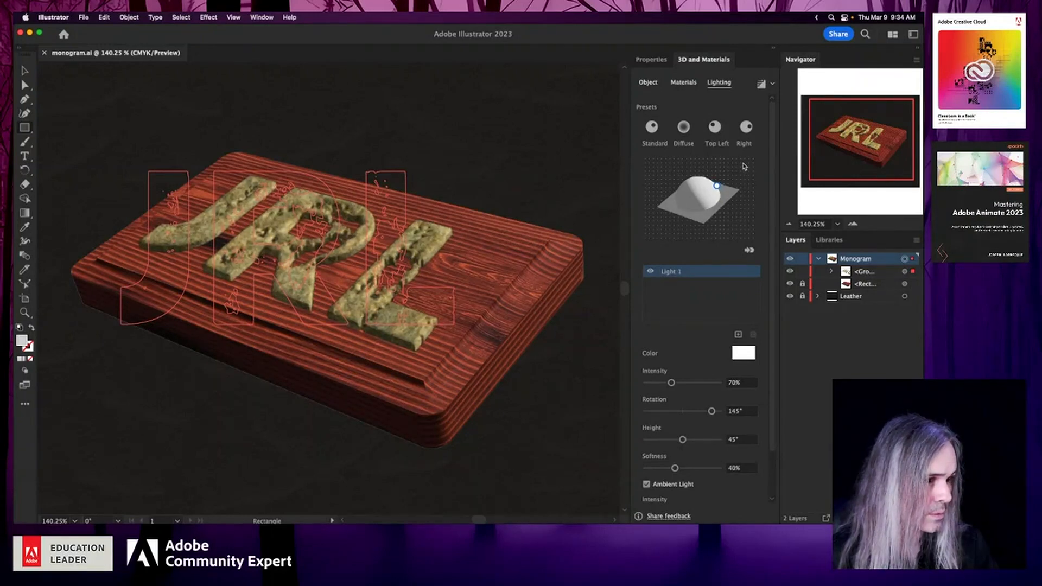
drag(716, 185, 718, 188)
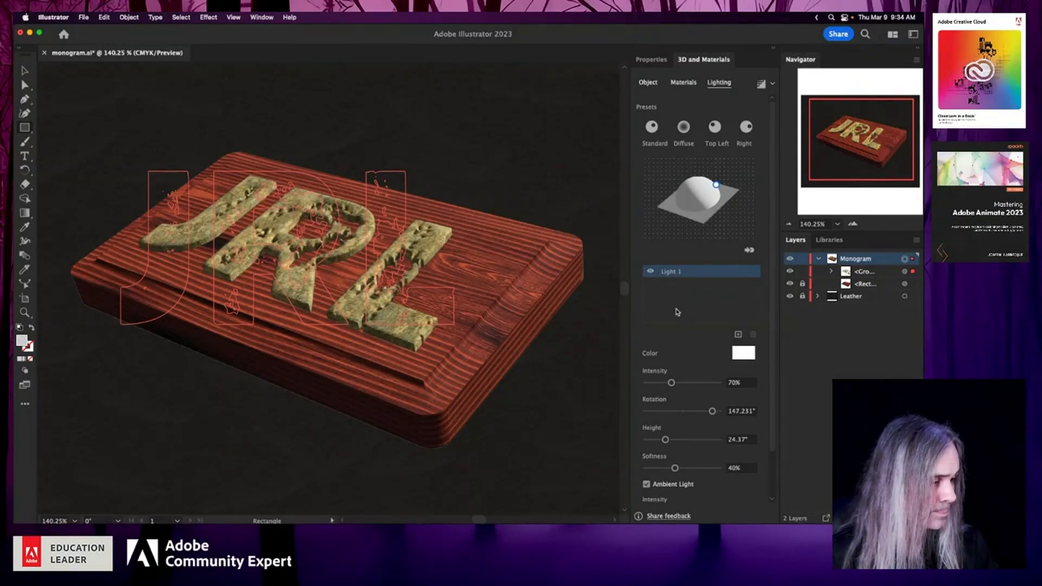
- Turn on shadows behind the object for the monogram group
scroll(687, 340, down, 2)
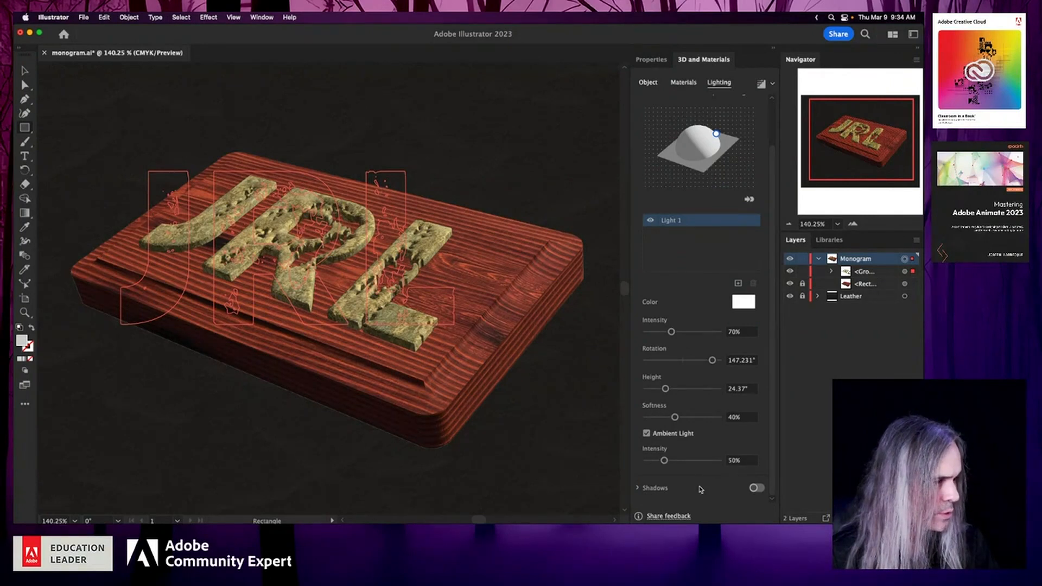
click(638, 488)
scroll(683, 474, down, 3)
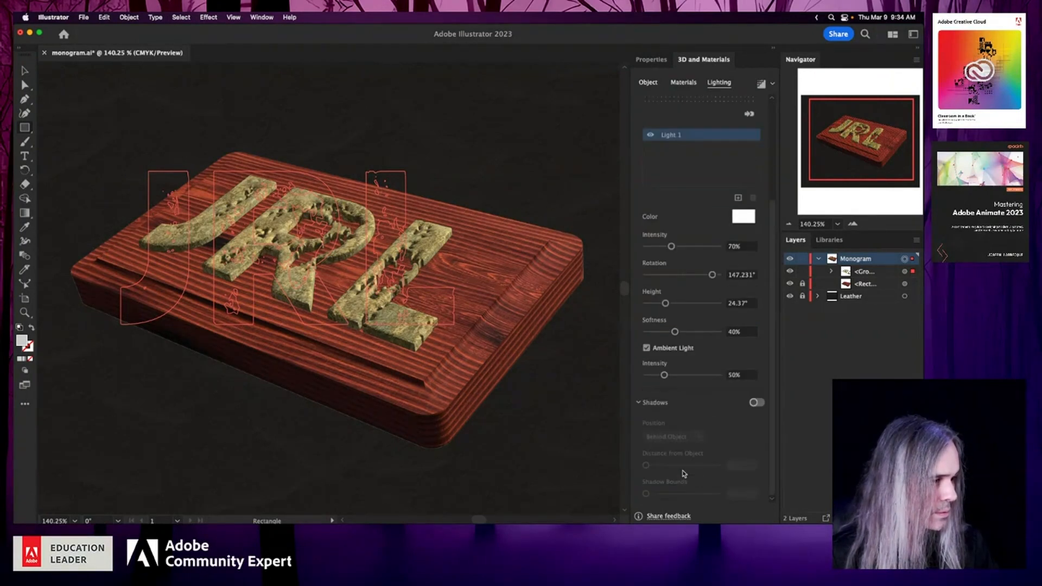
click(757, 403)
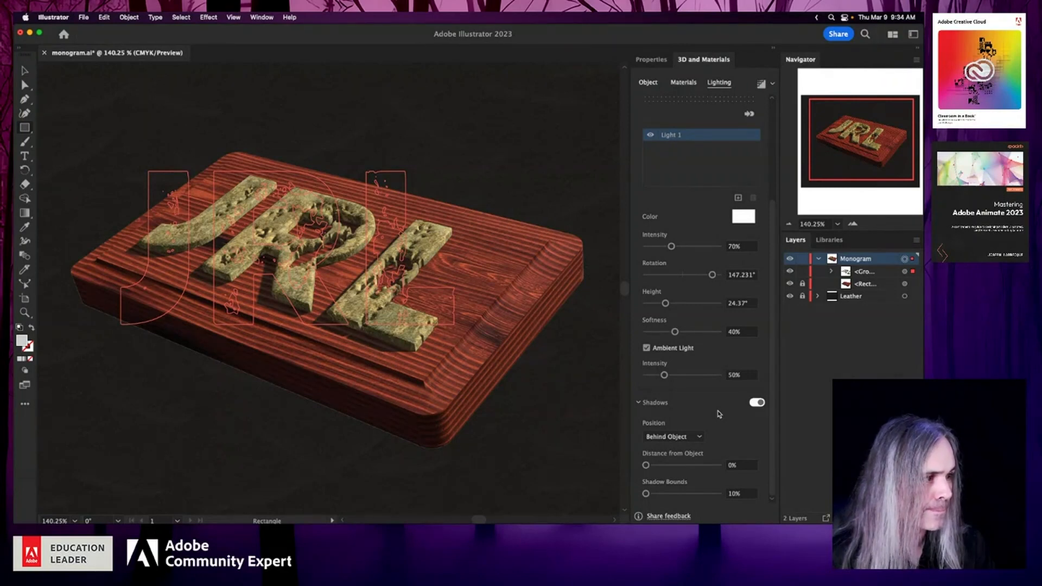
- Unlock the plaque rectangle and the Leather layer, and turn on shadows for the plaque
click(803, 283)
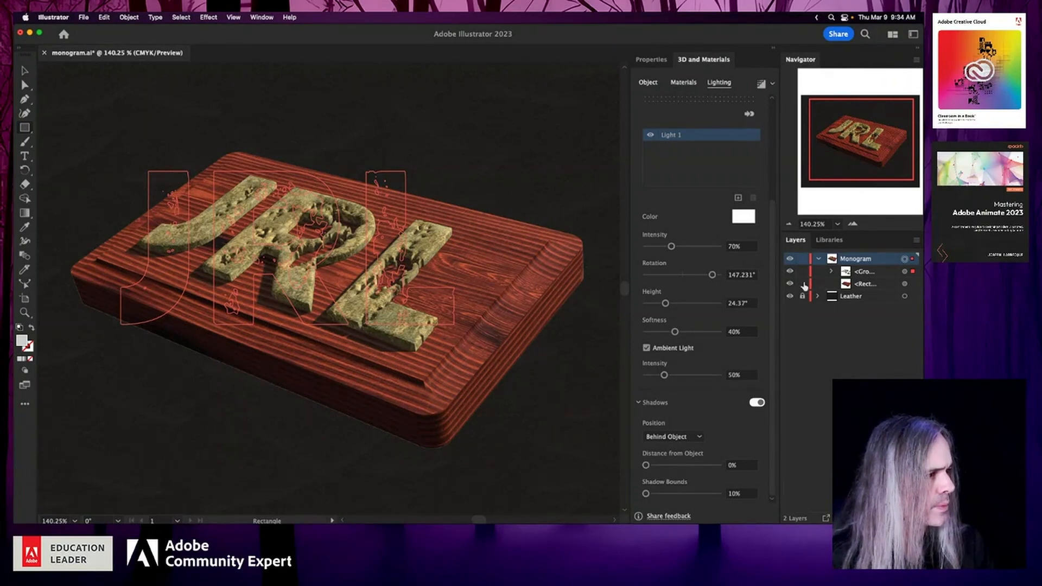
click(802, 297)
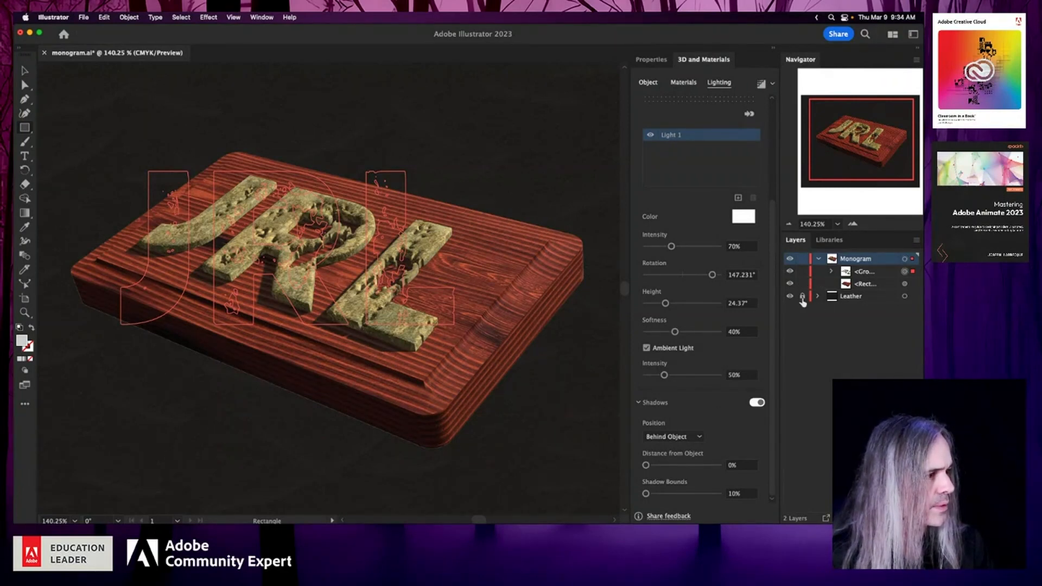
click(905, 283)
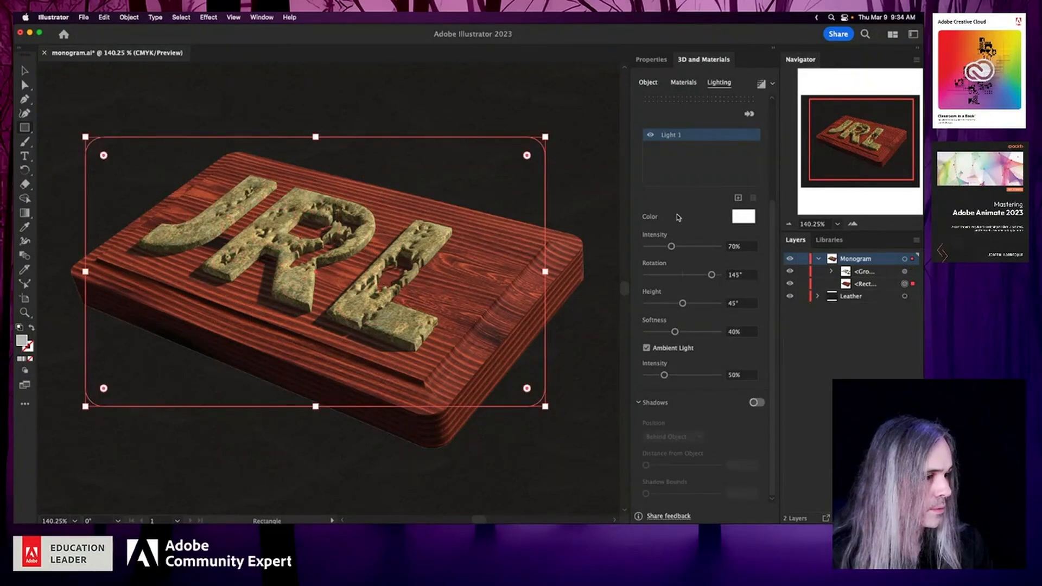
click(759, 403)
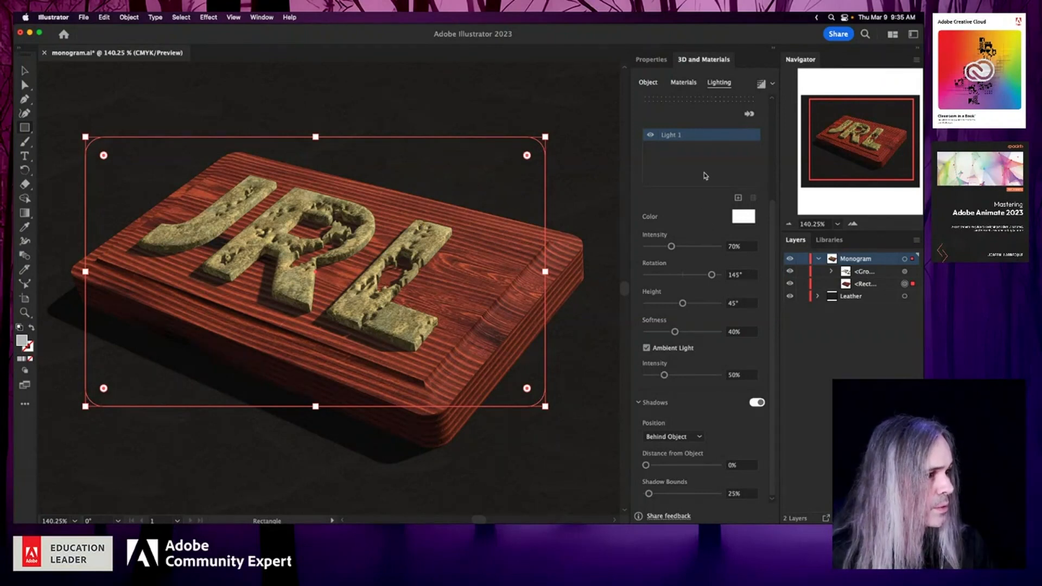
- Compare both objects' lighting, shift the plaque's light to about 135.5° rotation and 35.4° height, and save
scroll(705, 176, up, 3)
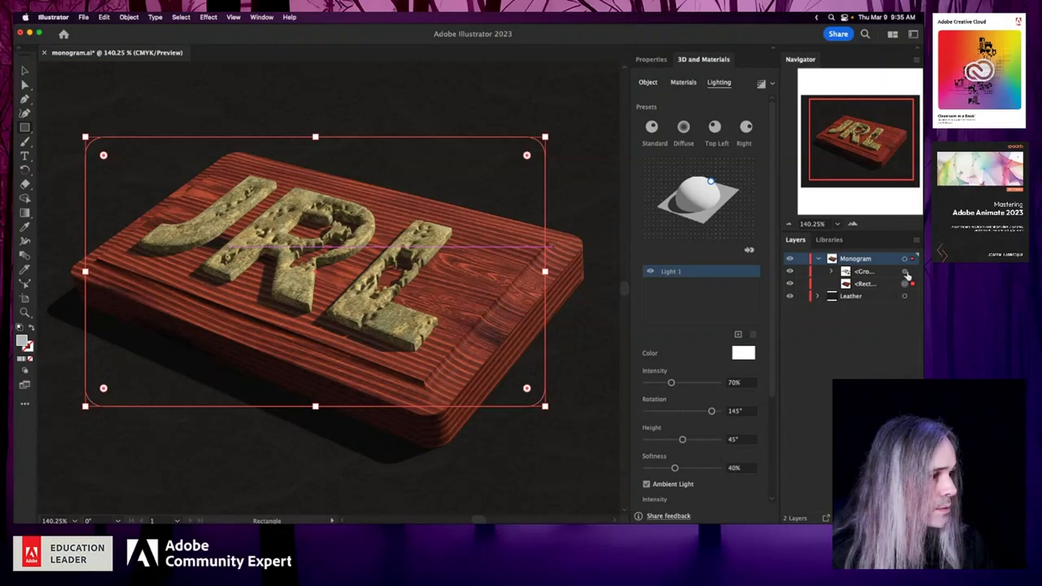
click(905, 272)
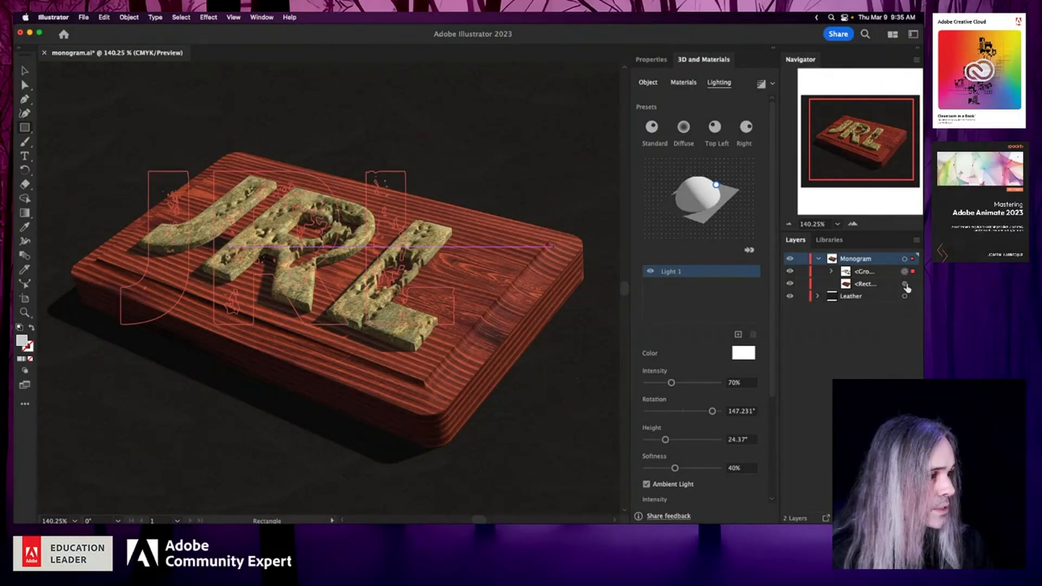
click(906, 285)
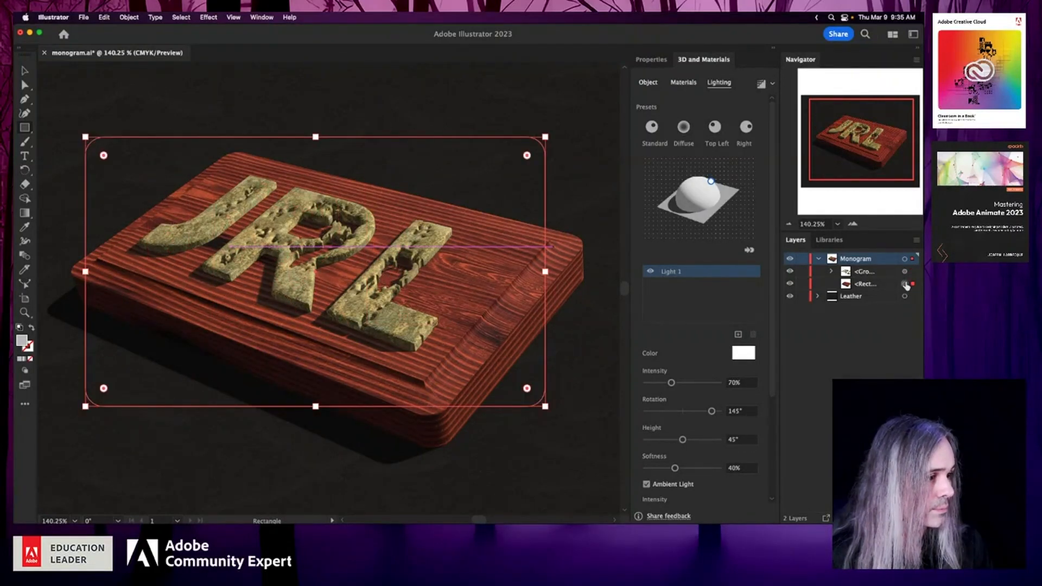
click(904, 272)
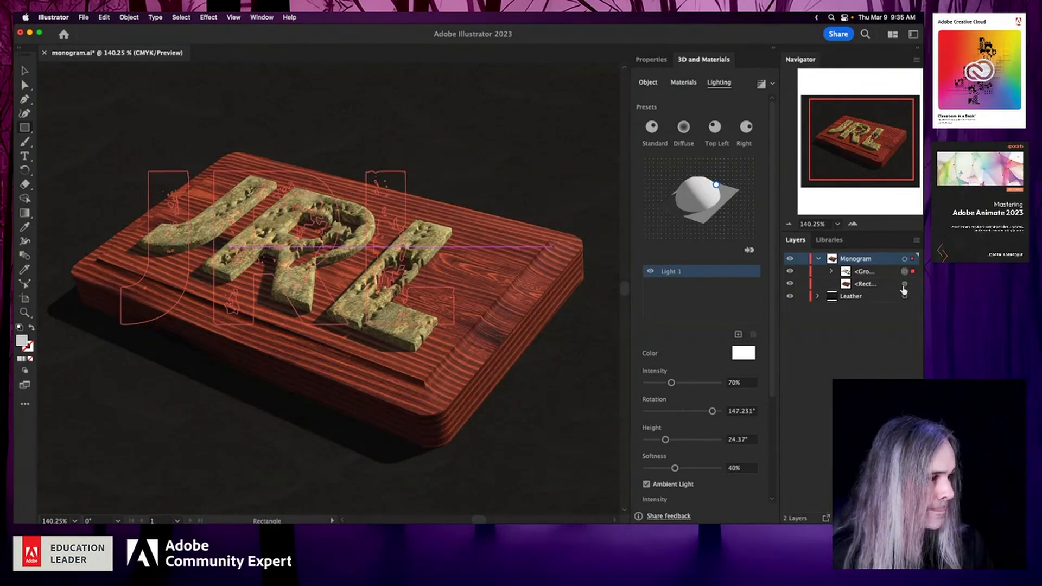
click(904, 285)
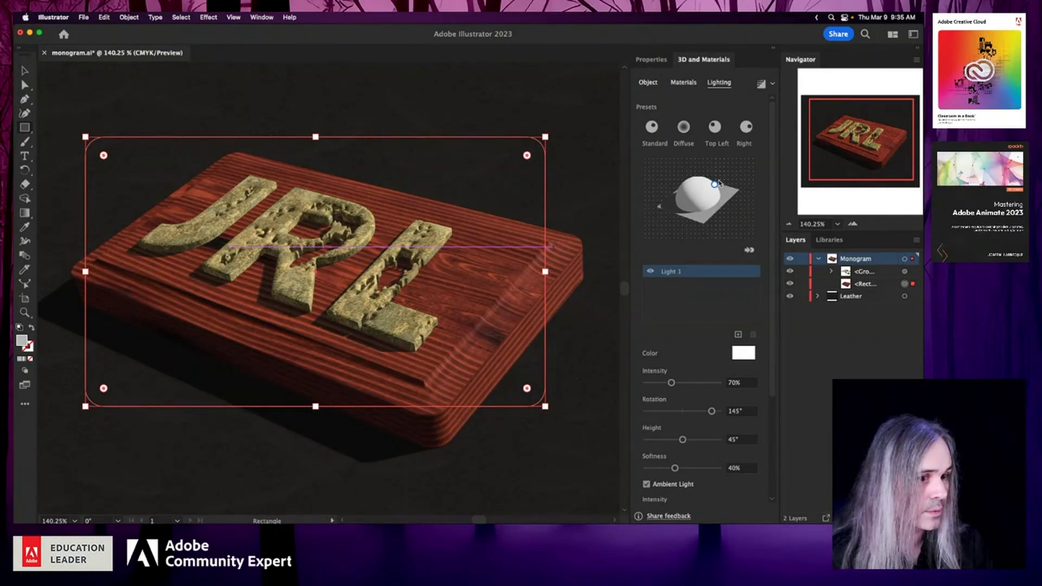
drag(718, 183, 718, 184)
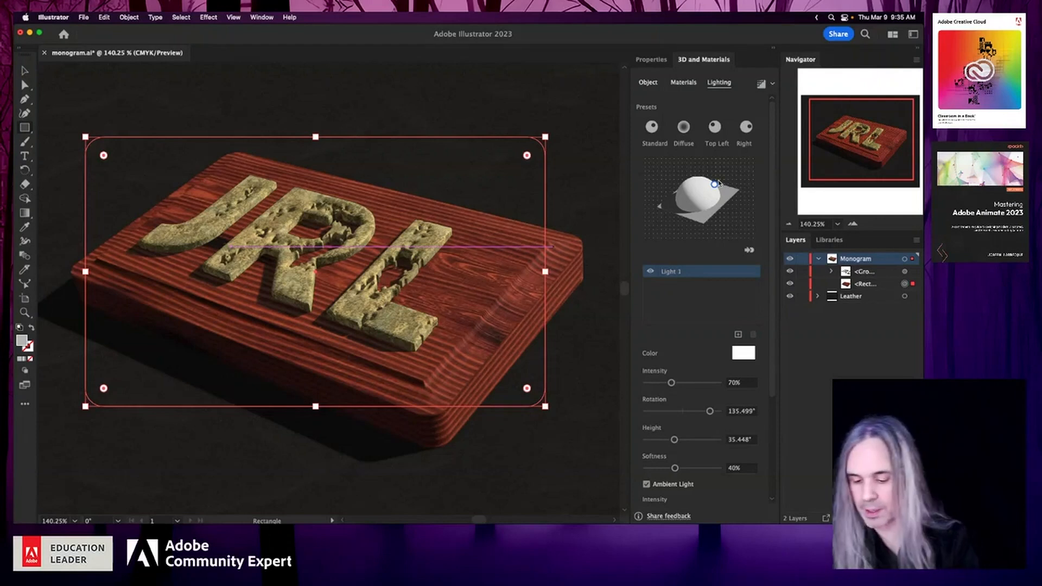
key(super+s)
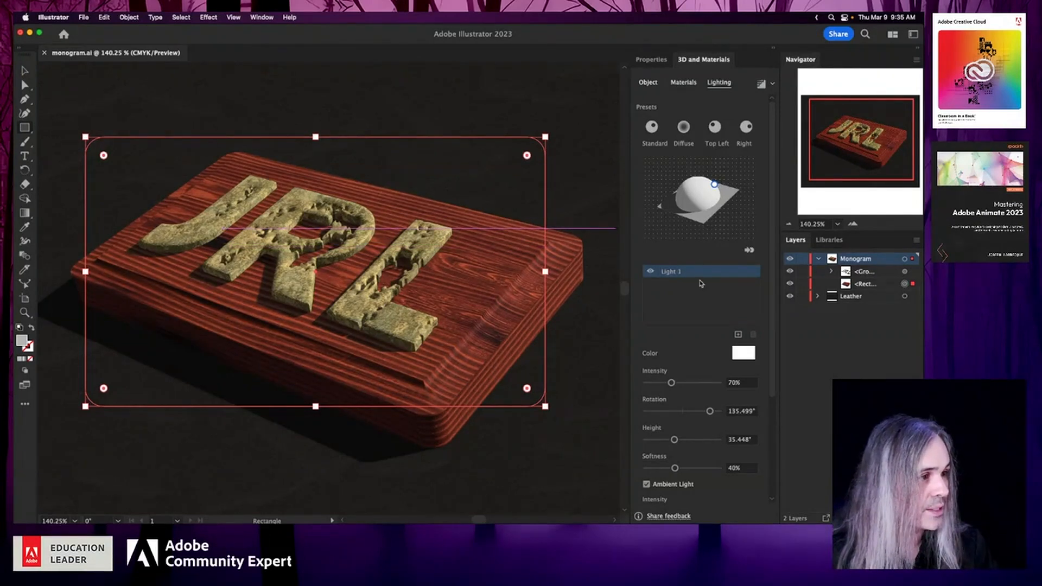
- Set the monogram group's extrusion depth to 6 pt and bevel height to 16%, then save the document
click(648, 85)
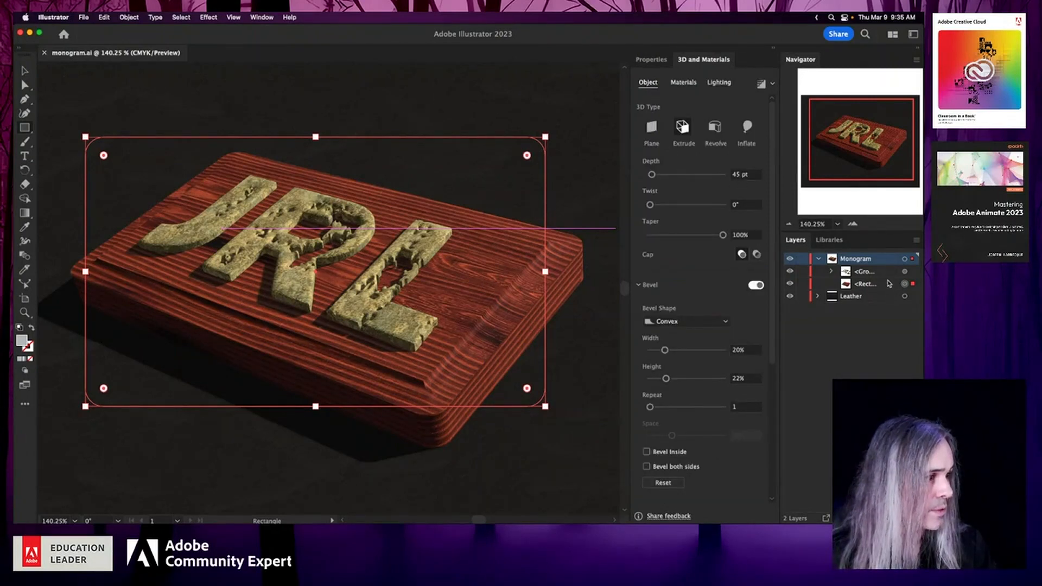
click(905, 272)
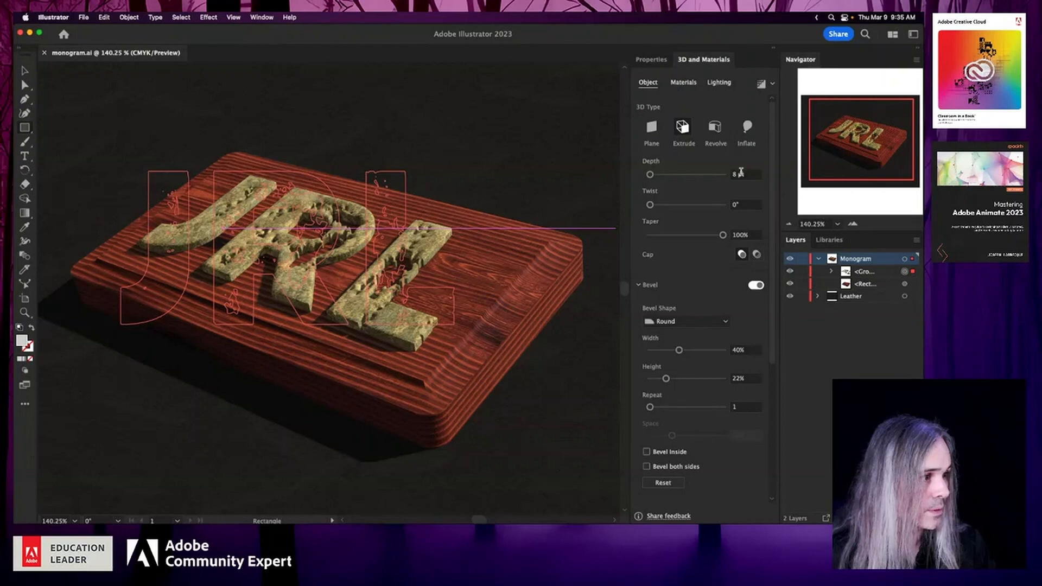
double_click(735, 174)
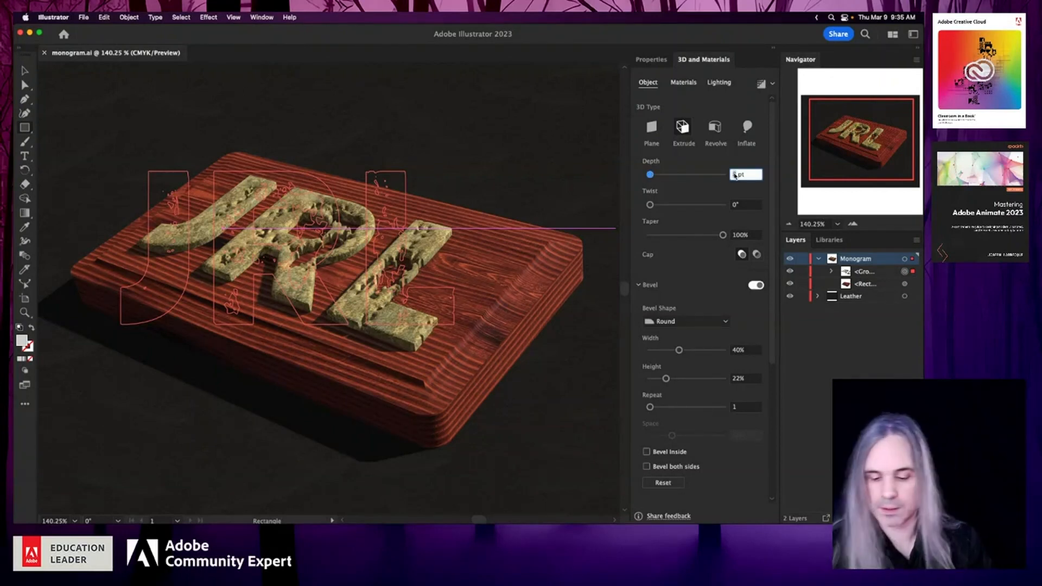
text(6)
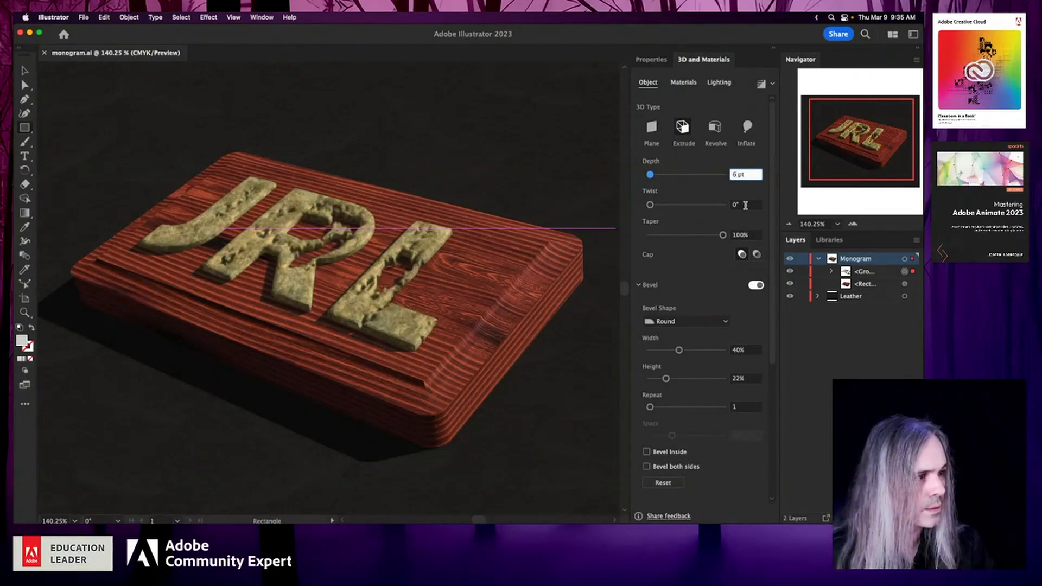
click(745, 205)
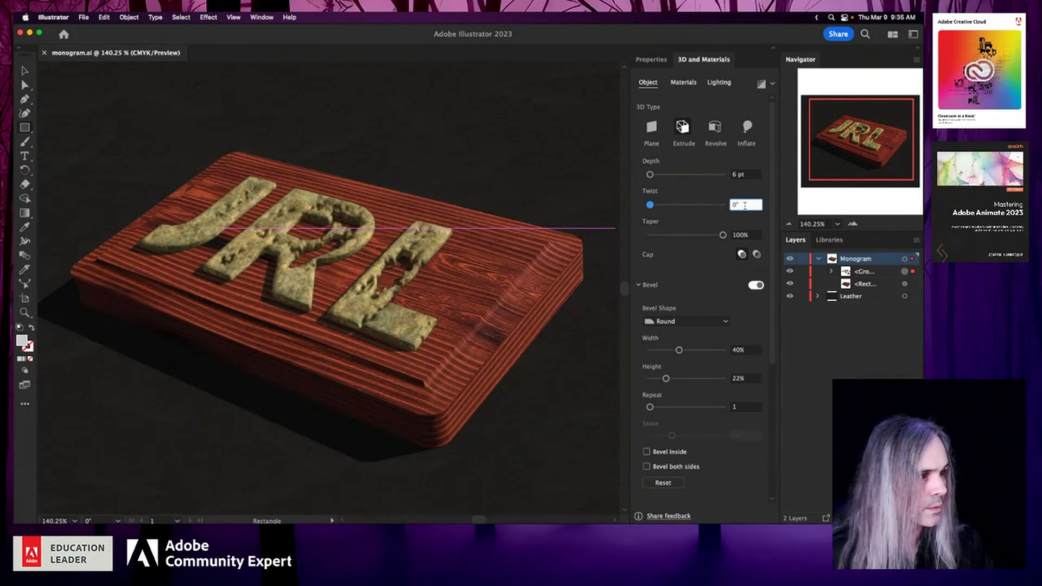
key(shift+Tab)
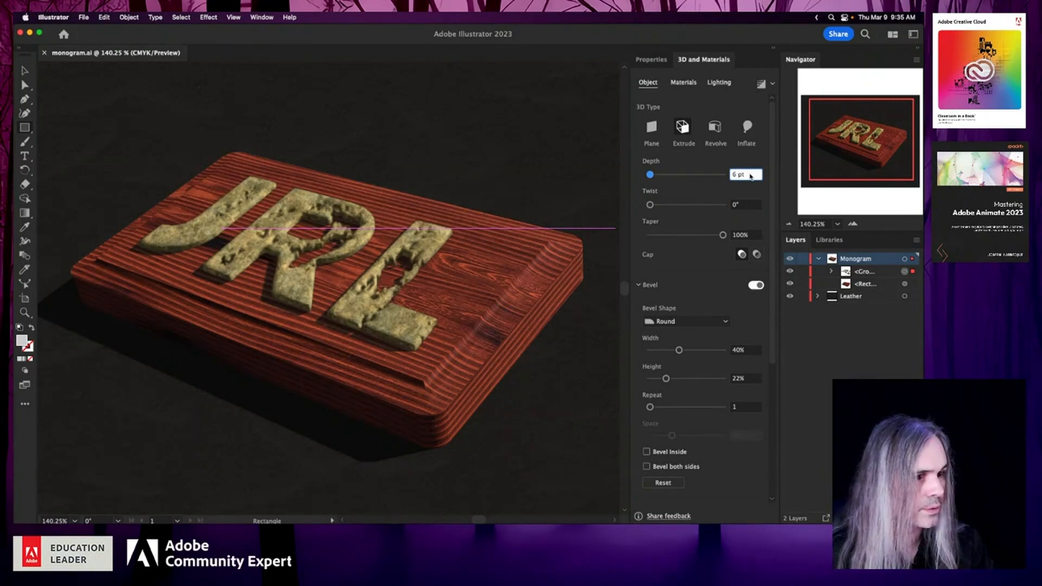
click(755, 206)
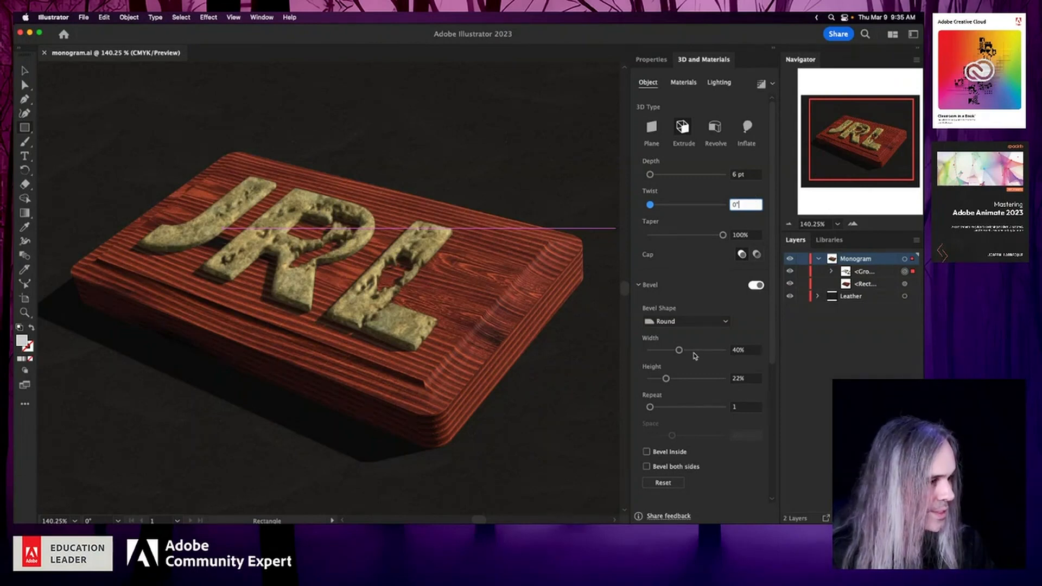
drag(666, 378, 661, 380)
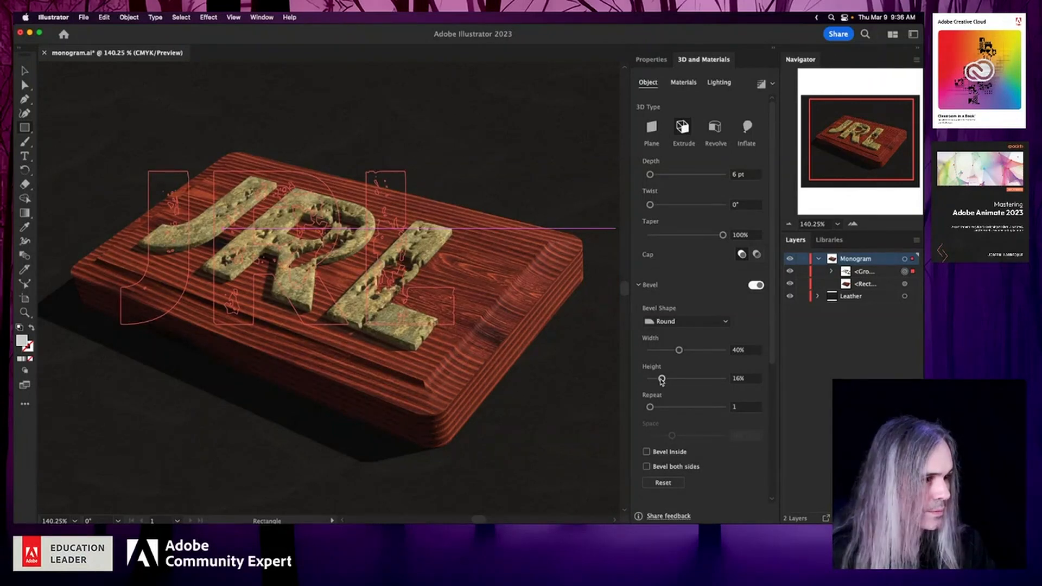
key(super+s)
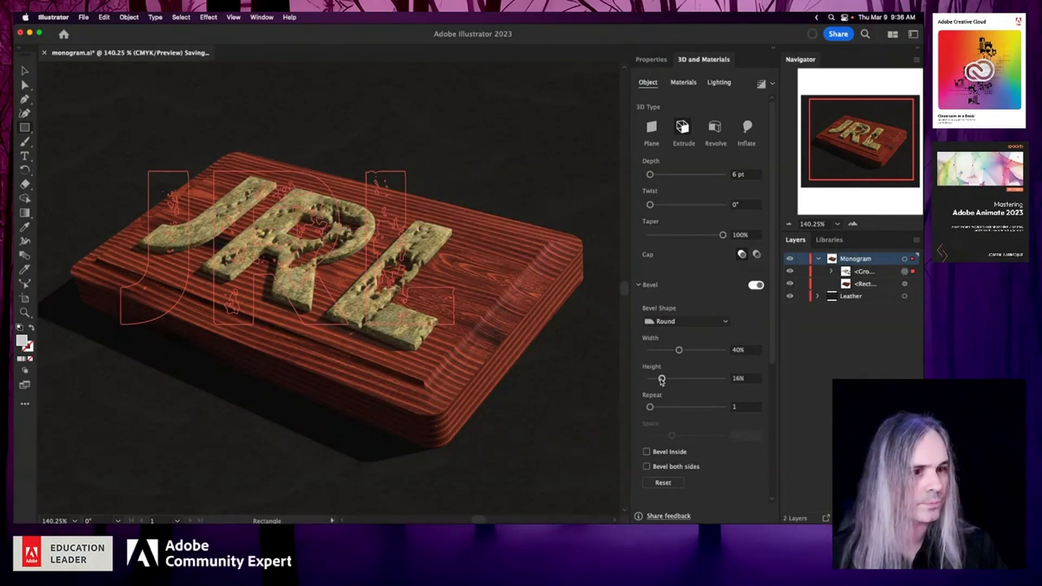
- Set the plaque's Natural Chestnut Wood scratches intensity to 0.64, then save the document
click(905, 284)
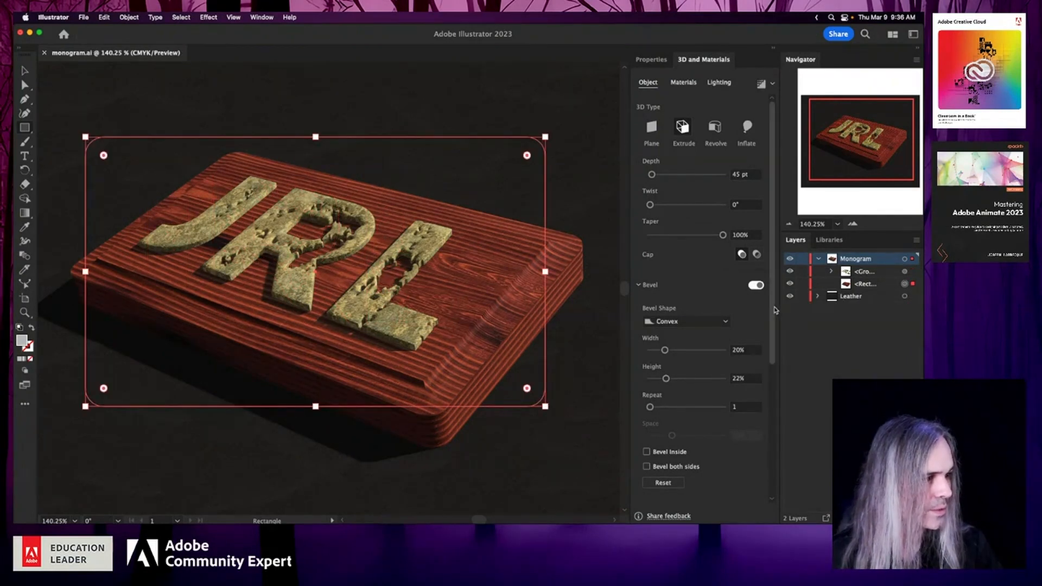
drag(774, 308, 764, 461)
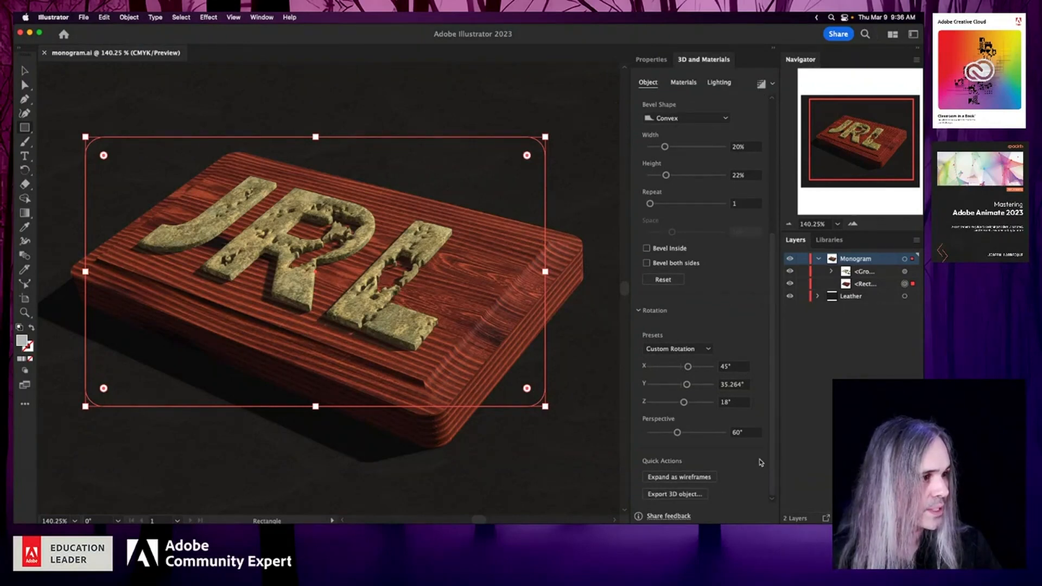
click(689, 83)
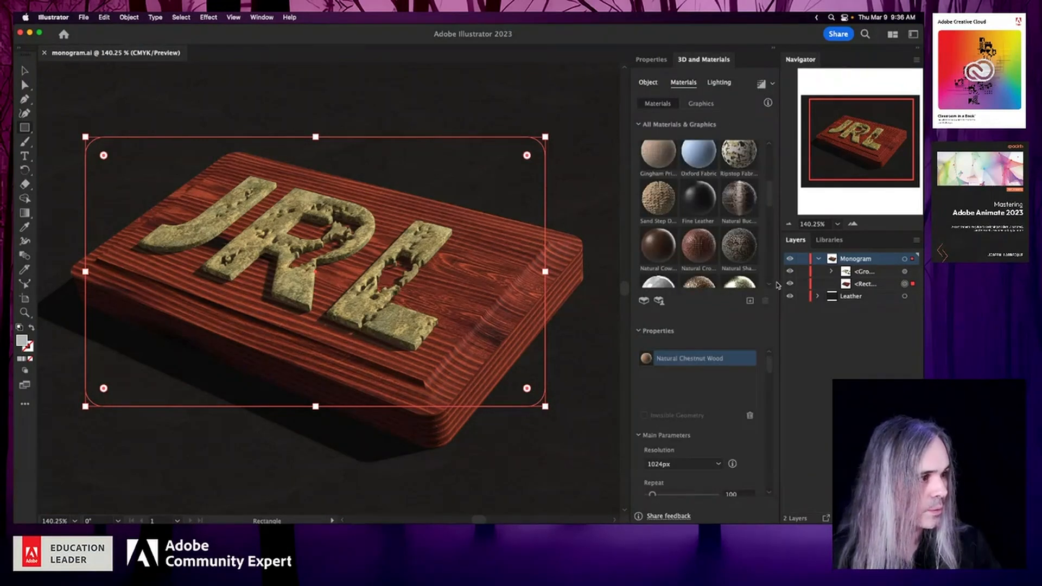
drag(770, 364, 766, 417)
click(688, 416)
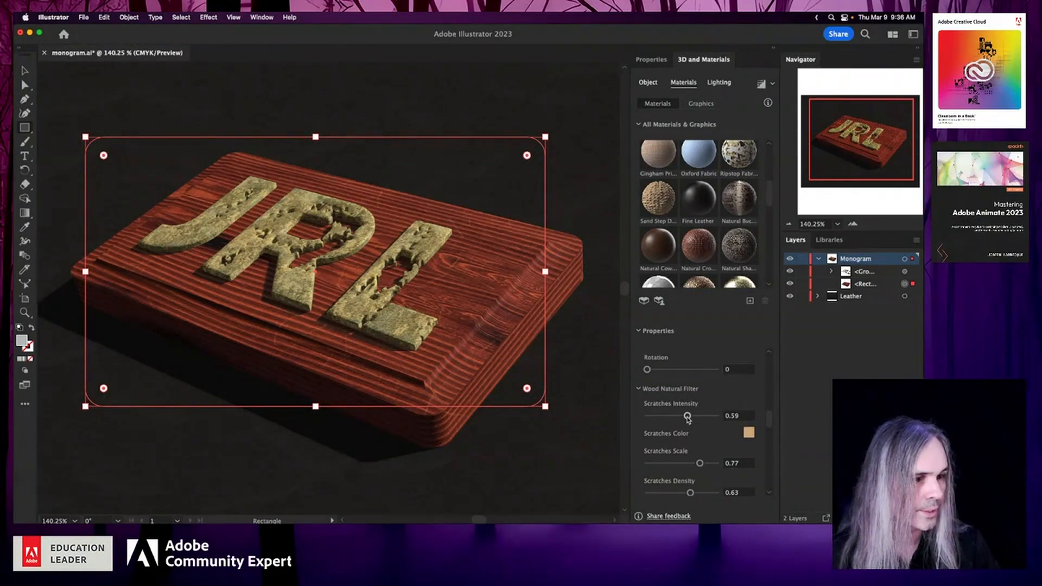
mouse_move(687, 417)
mouse_down()
mouse_move(700, 416)
mouse_move(692, 418)
mouse_up()
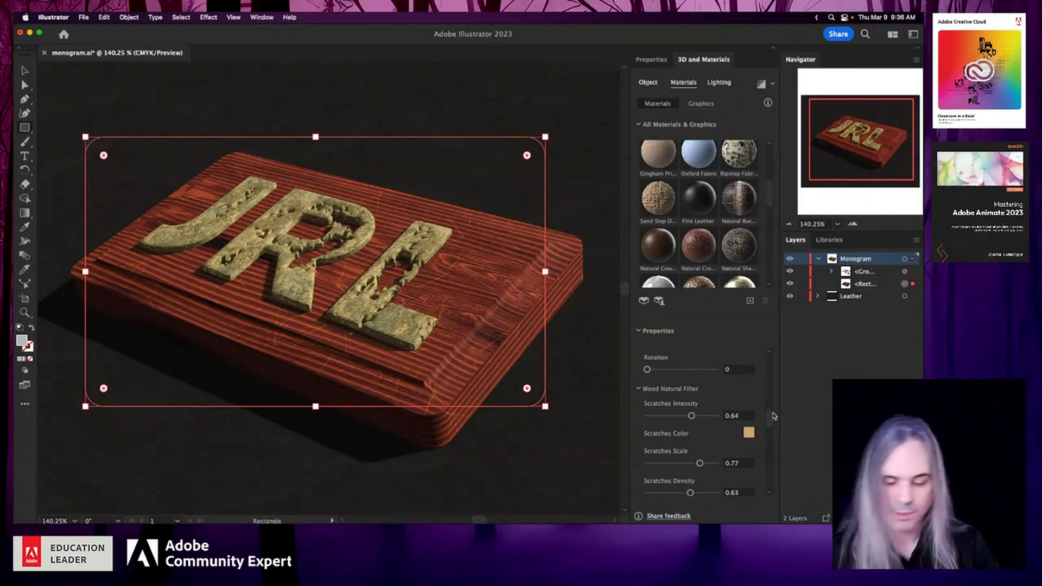
key(super+s)
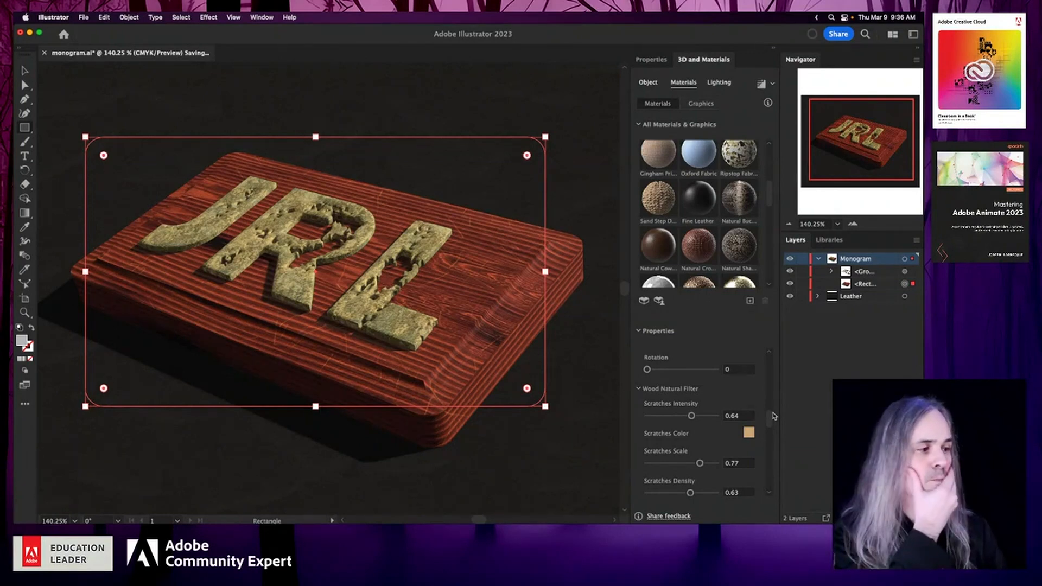
- Render the artwork with ray tracing at High quality, with the settings remembered and applied to all objects
drag(771, 417, 770, 423)
scroll(771, 442, up, 5)
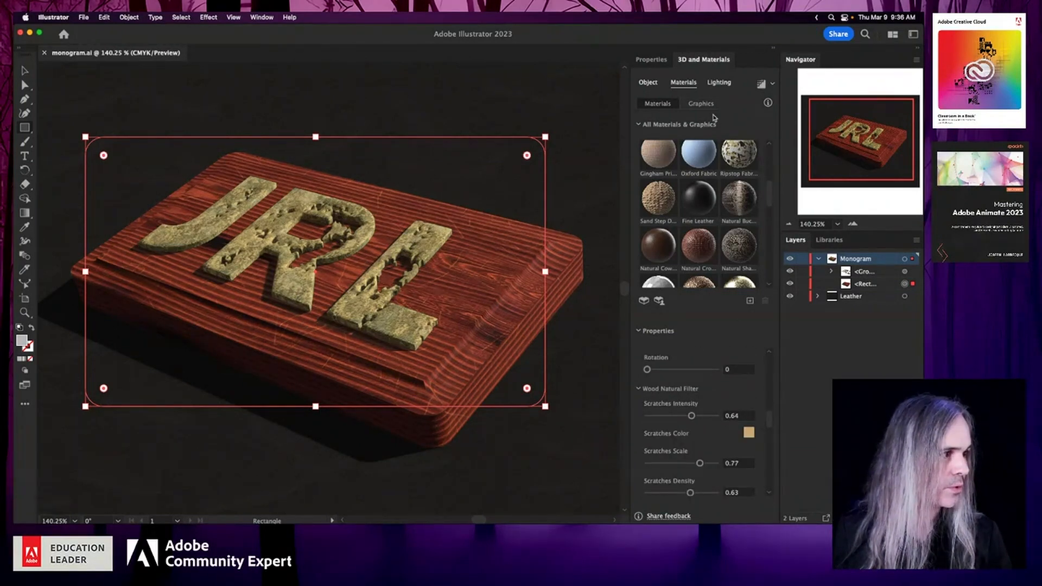
click(723, 84)
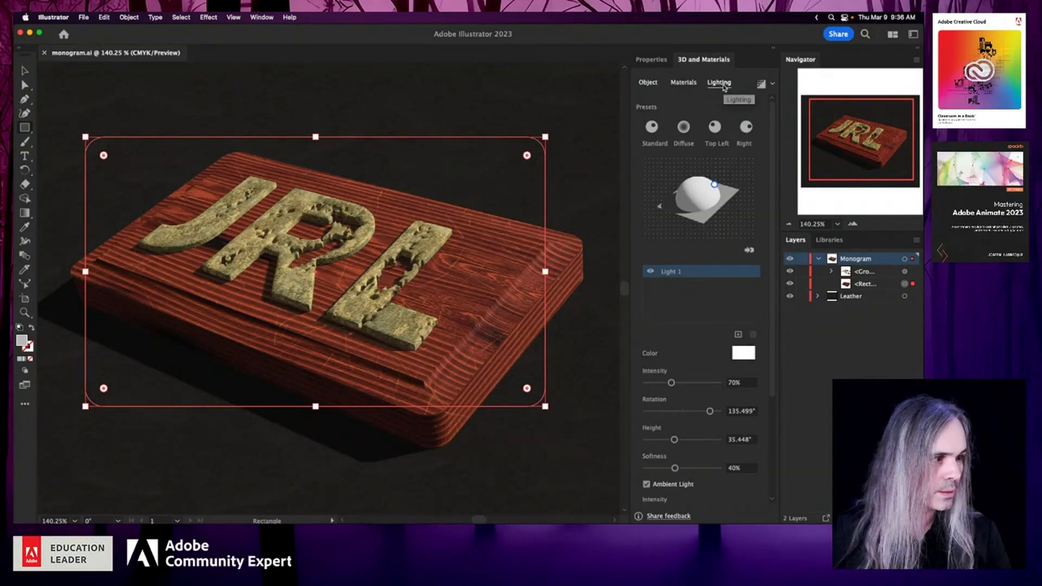
click(770, 85)
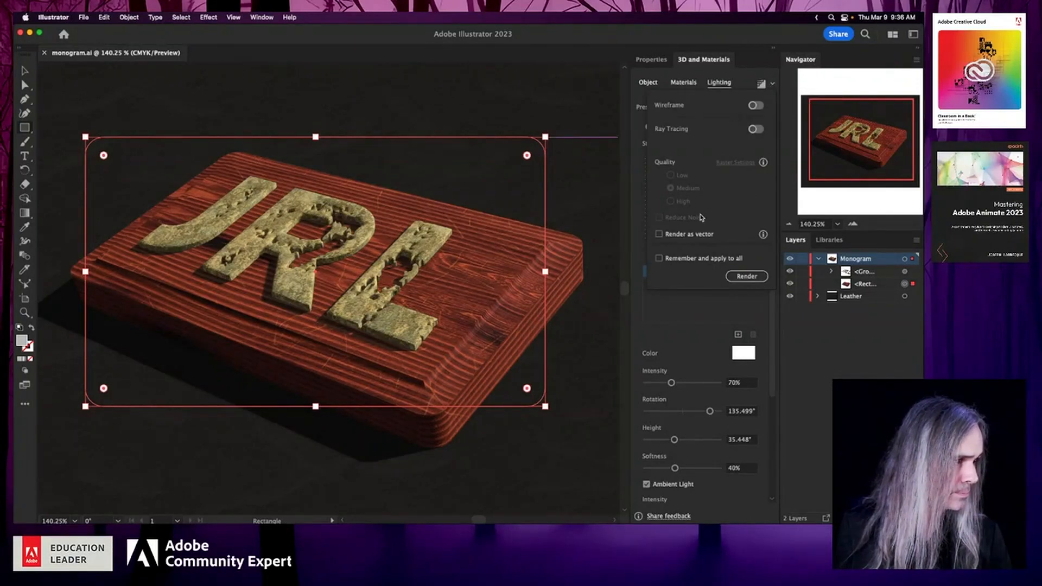
click(756, 129)
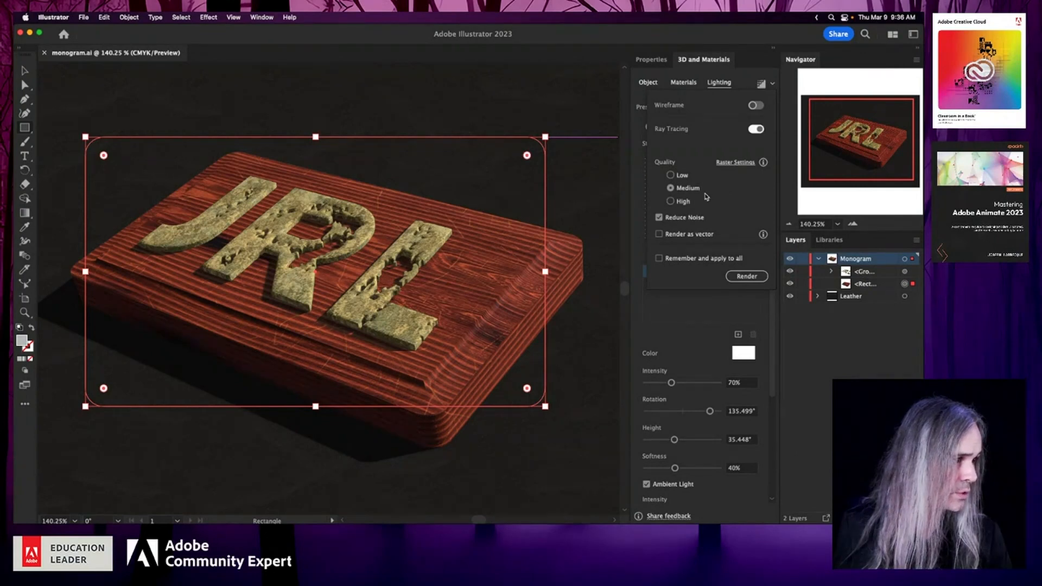
click(672, 202)
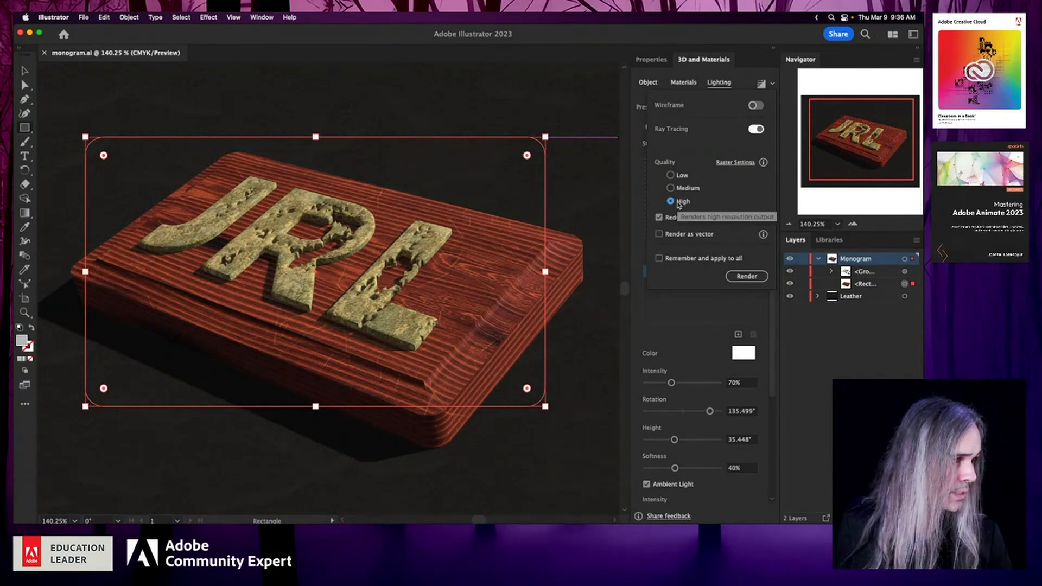
click(740, 260)
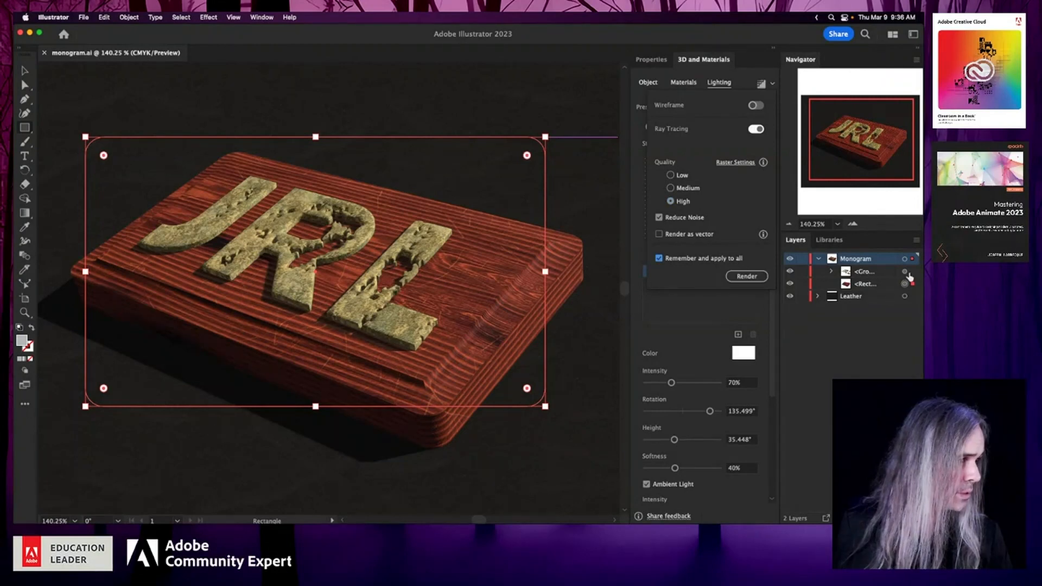
click(764, 277)
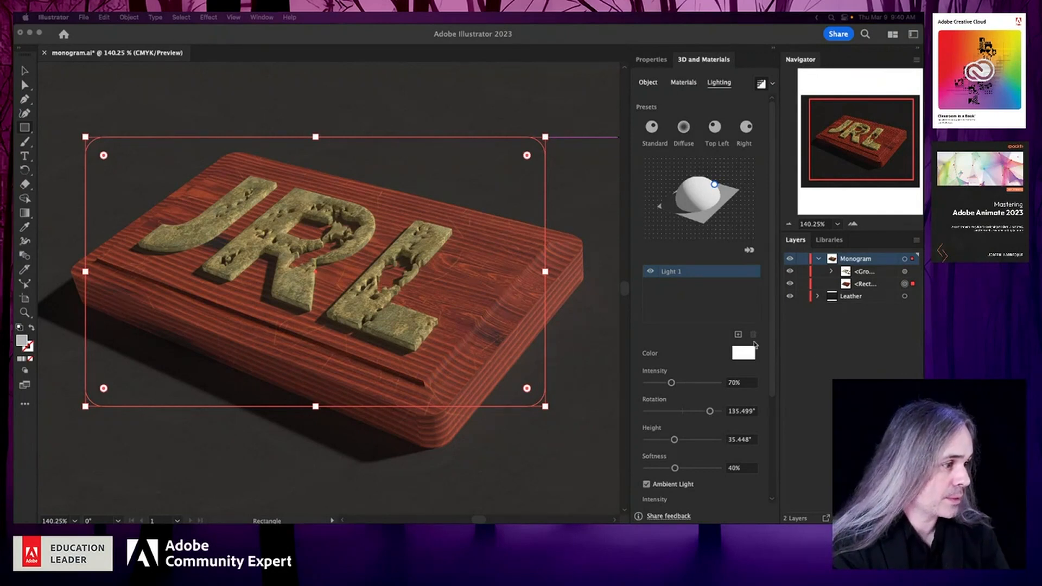
- Lock the Monogram and Leather layers and save the document
click(803, 259)
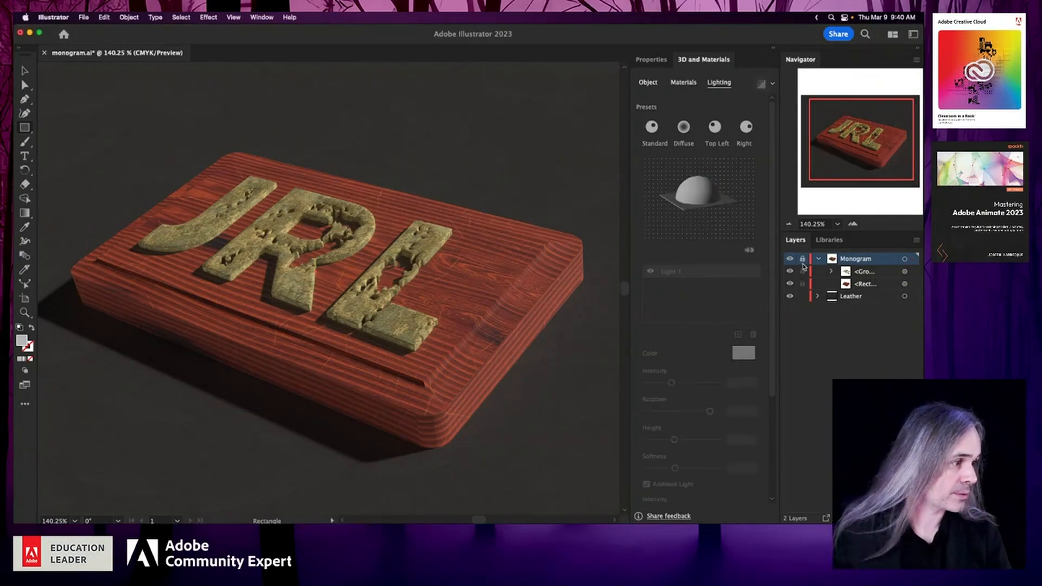
click(803, 296)
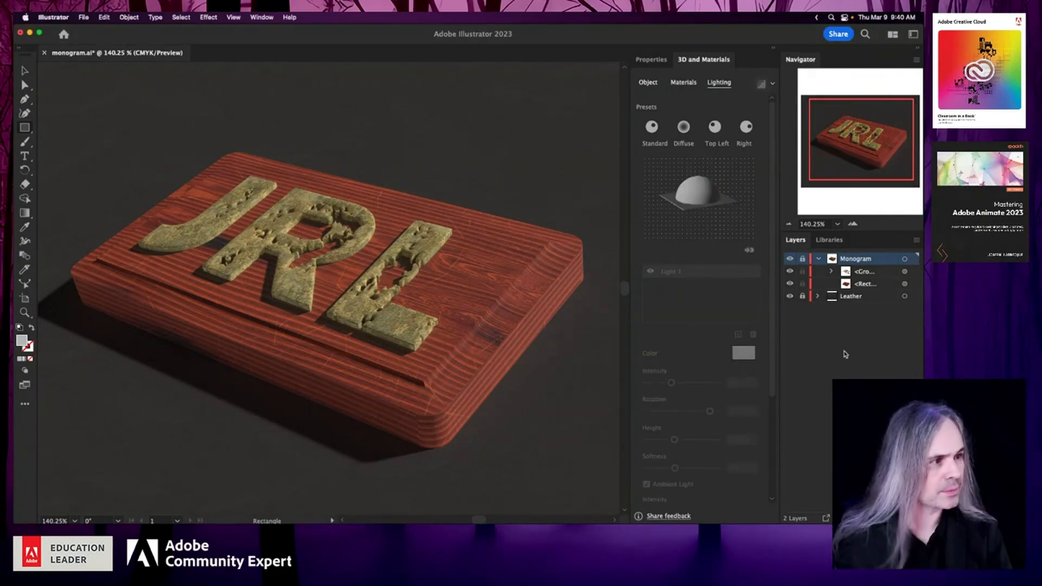
key(super+s)
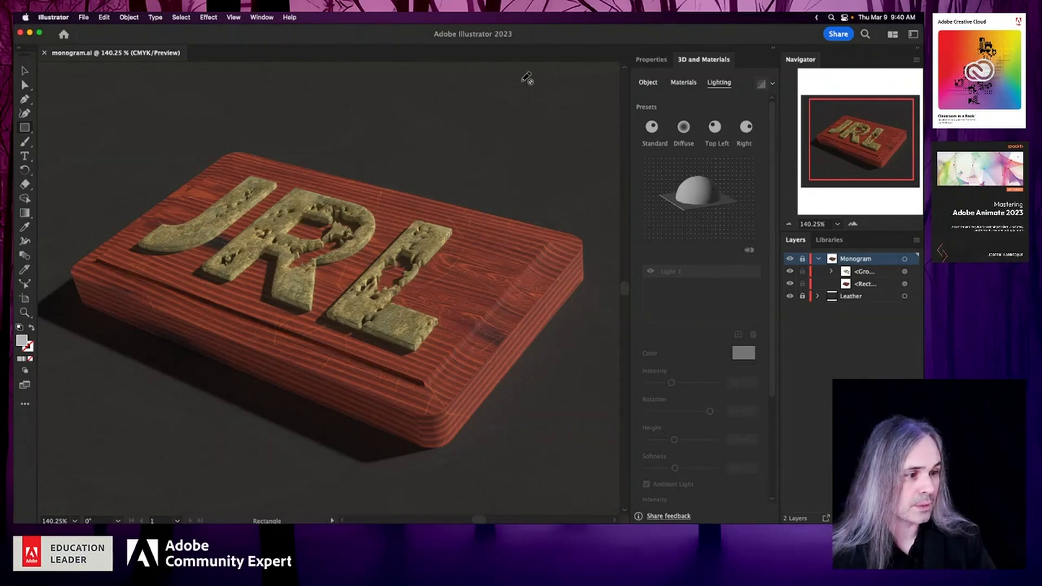
- Start exporting the artwork to the Downloads folder as monogram.png in PNG format, using all artboards
click(83, 18)
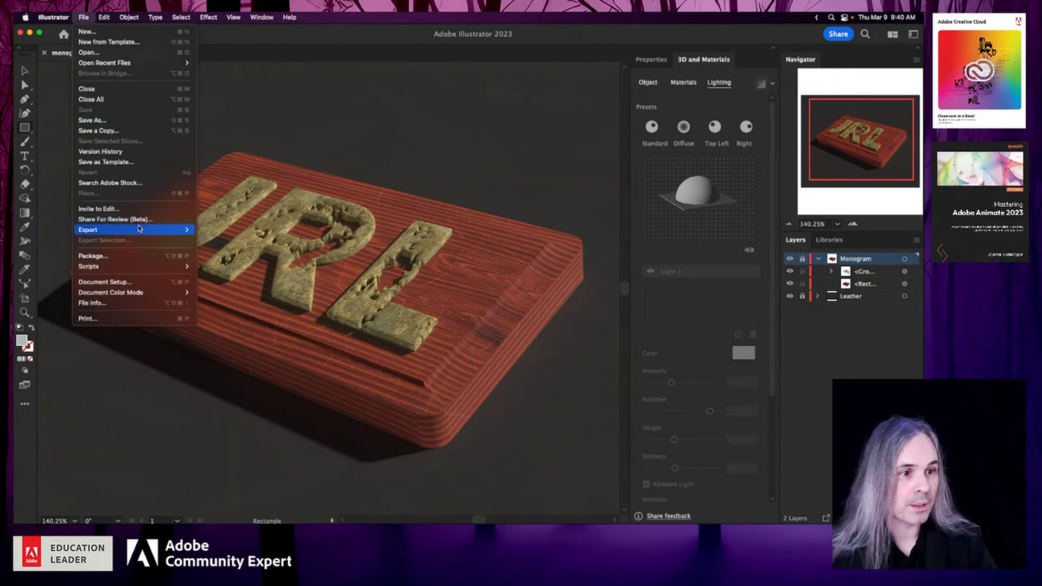
mouse_move(141, 233)
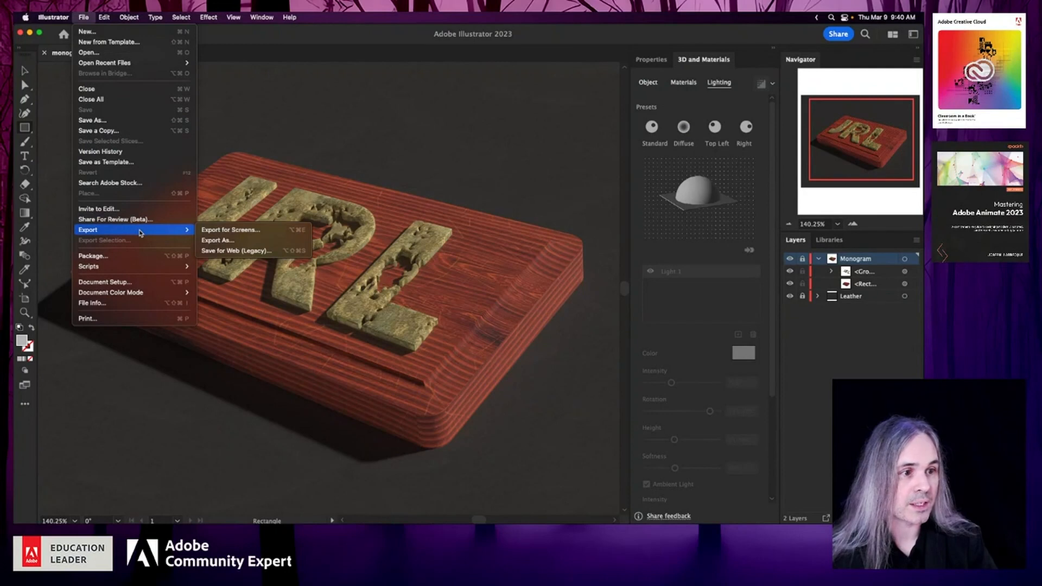
click(253, 242)
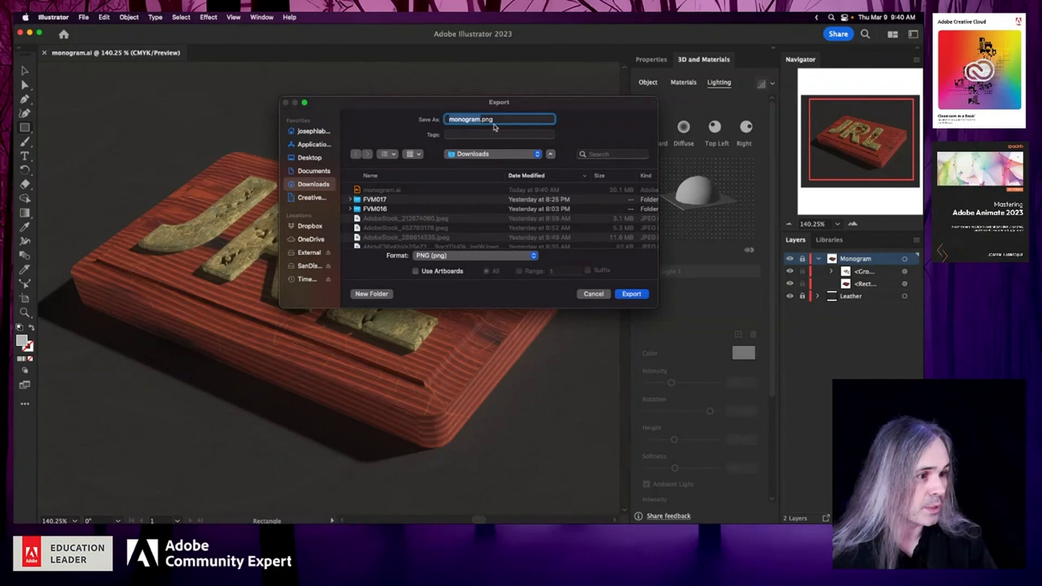
click(416, 271)
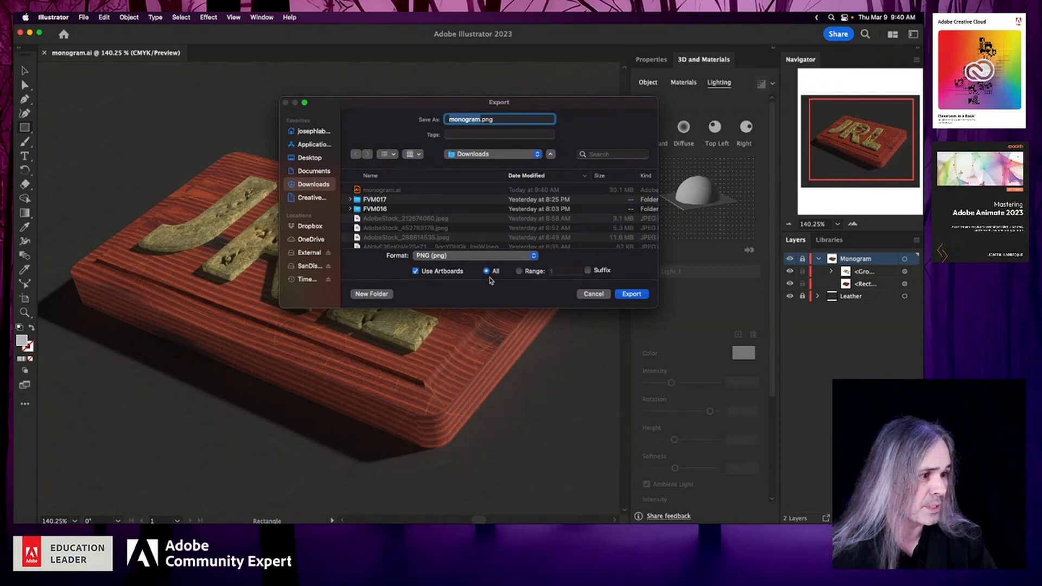
click(634, 297)
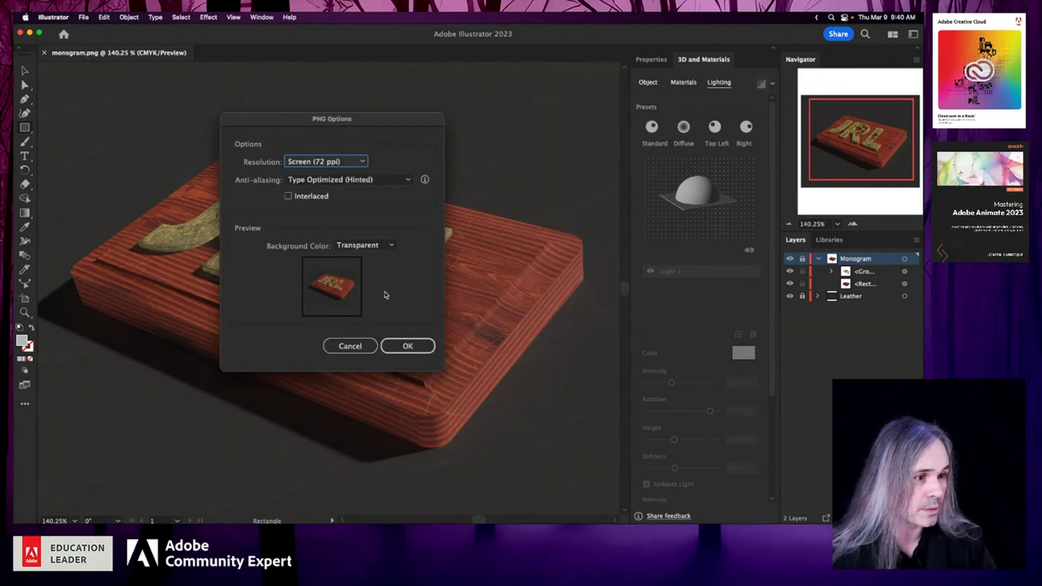
- Set the PNG to a black background and High (300 ppi) resolution with Type Optimized (Hinted) anti-aliasing, and finish the export
click(388, 250)
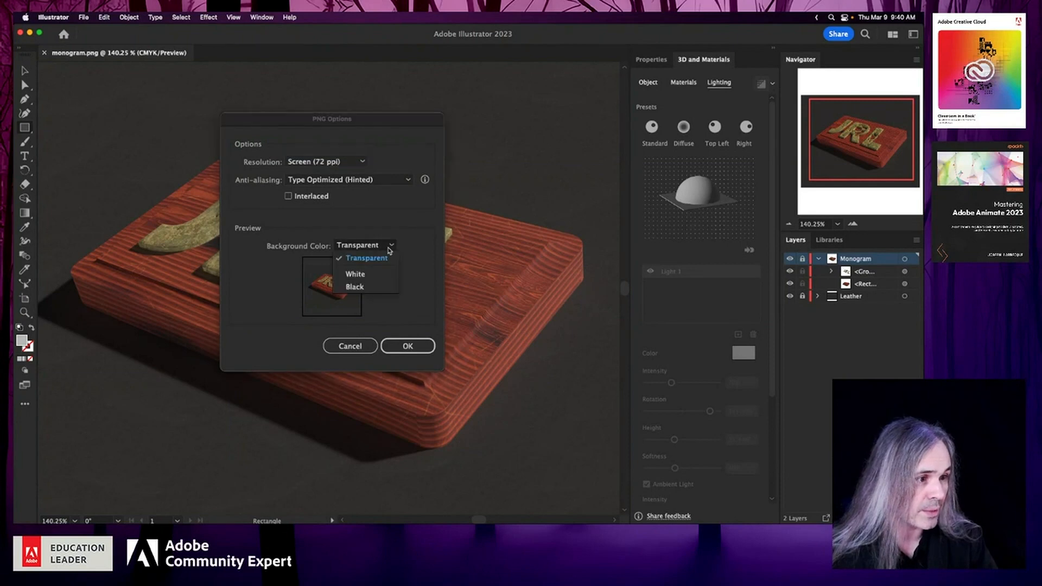
click(385, 286)
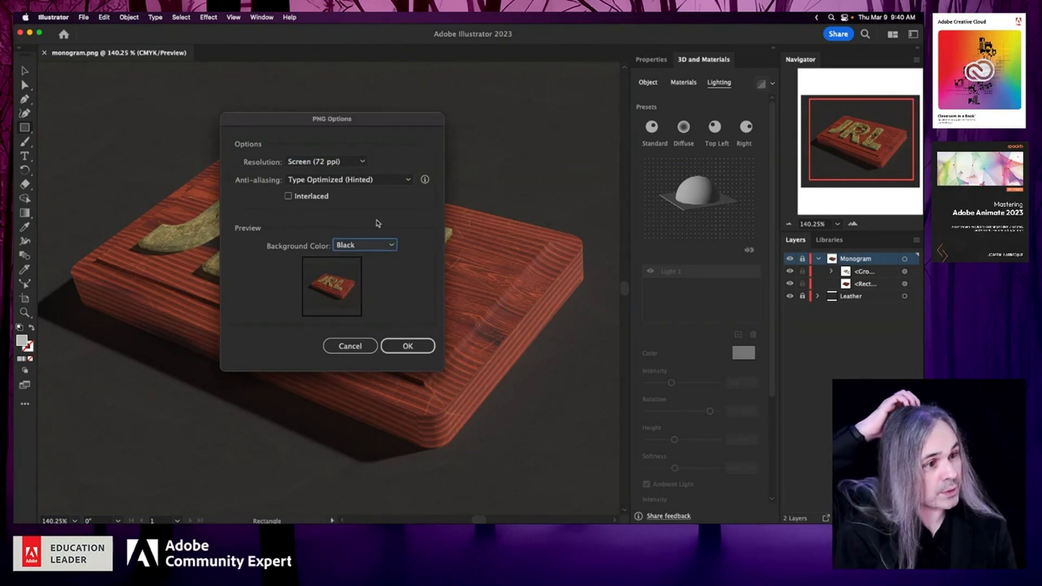
click(358, 163)
click(347, 238)
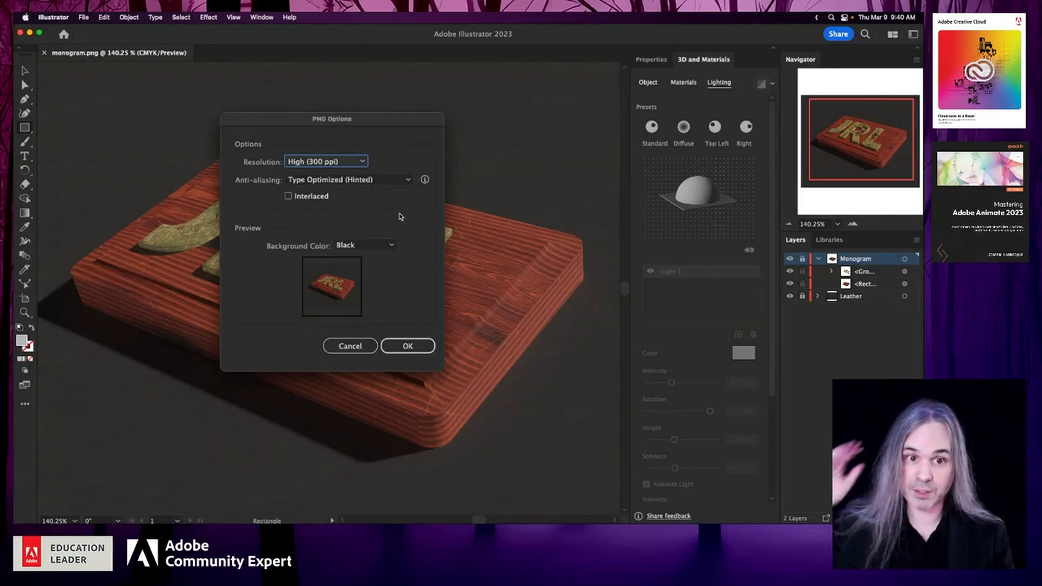
click(363, 163)
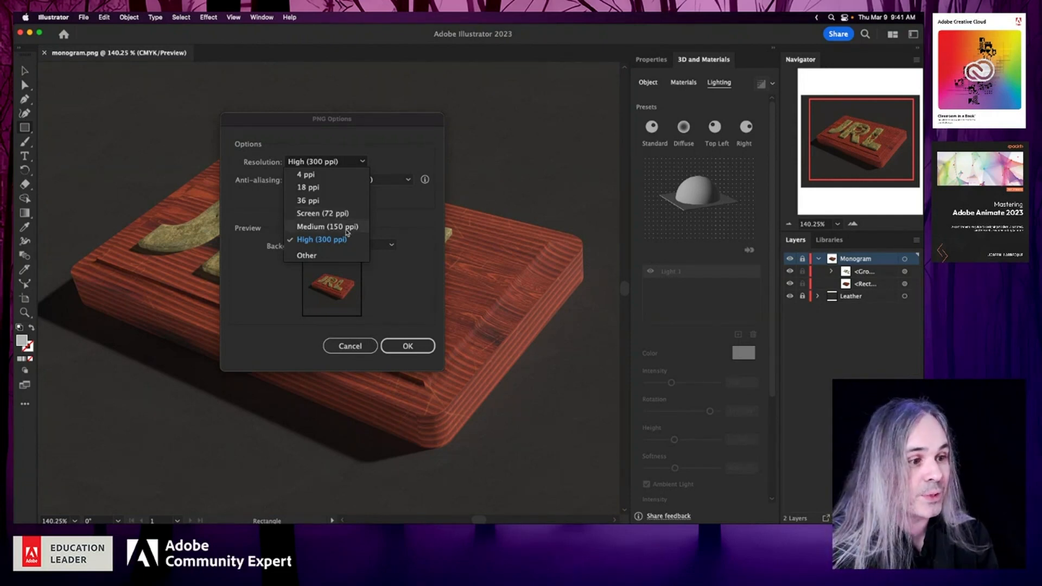
click(356, 240)
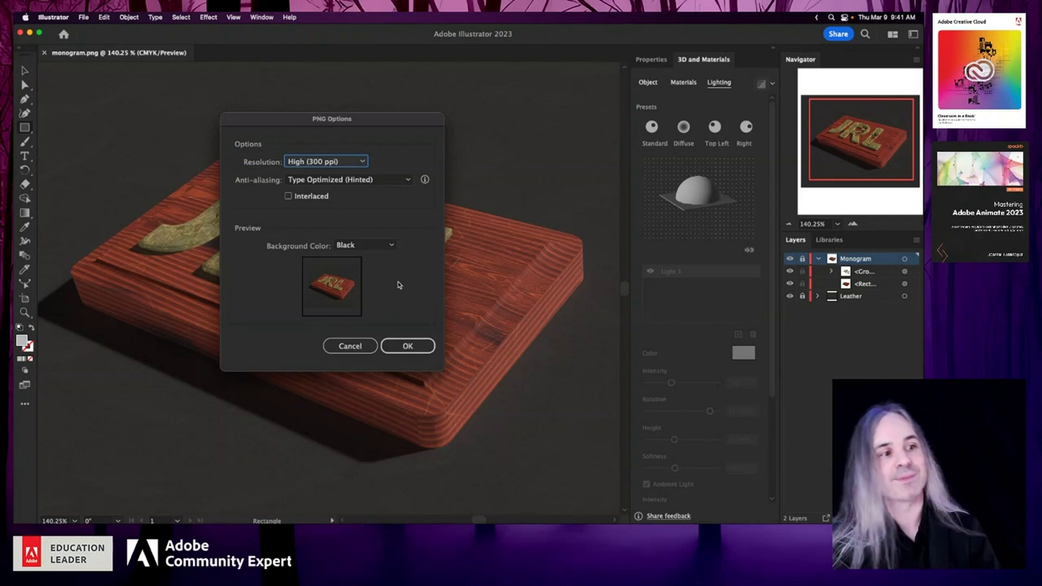
click(376, 185)
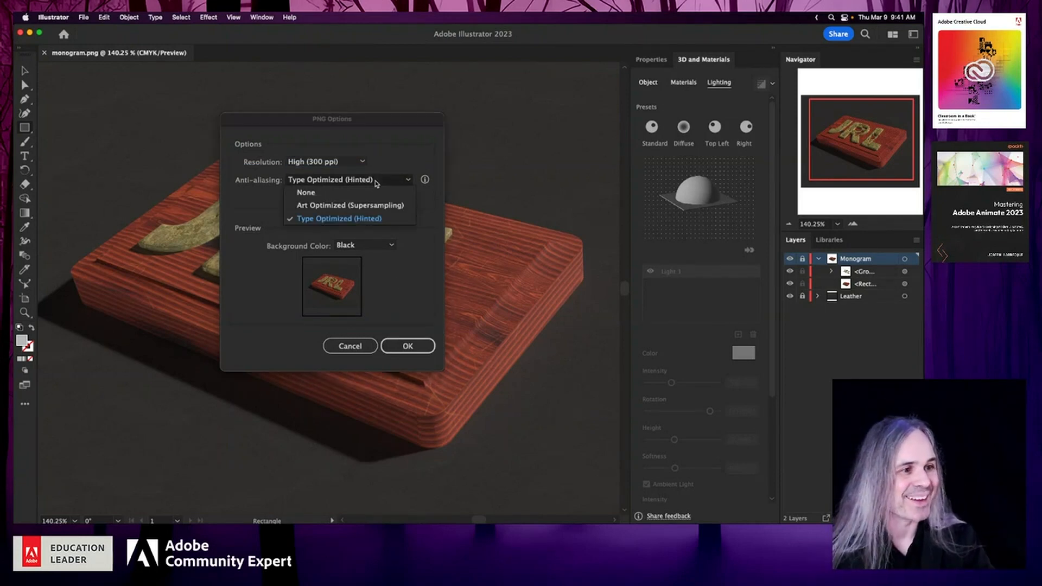
click(405, 153)
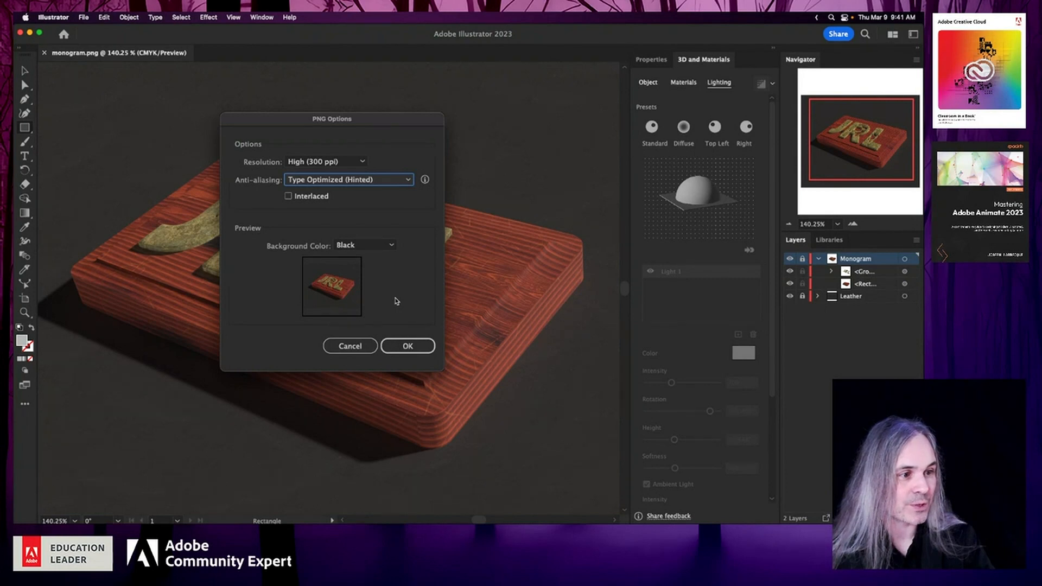
click(413, 348)
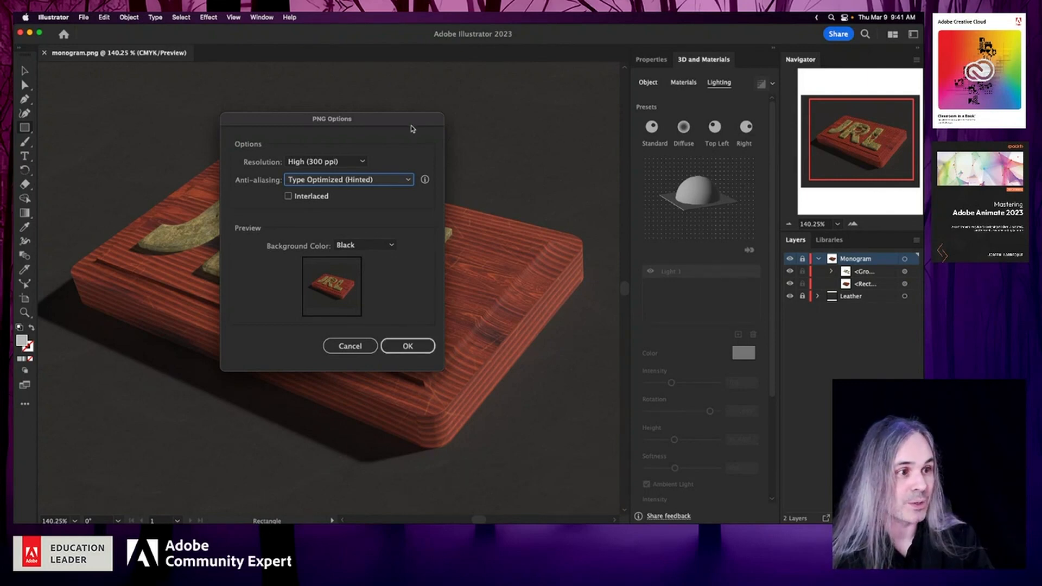
click(417, 352)
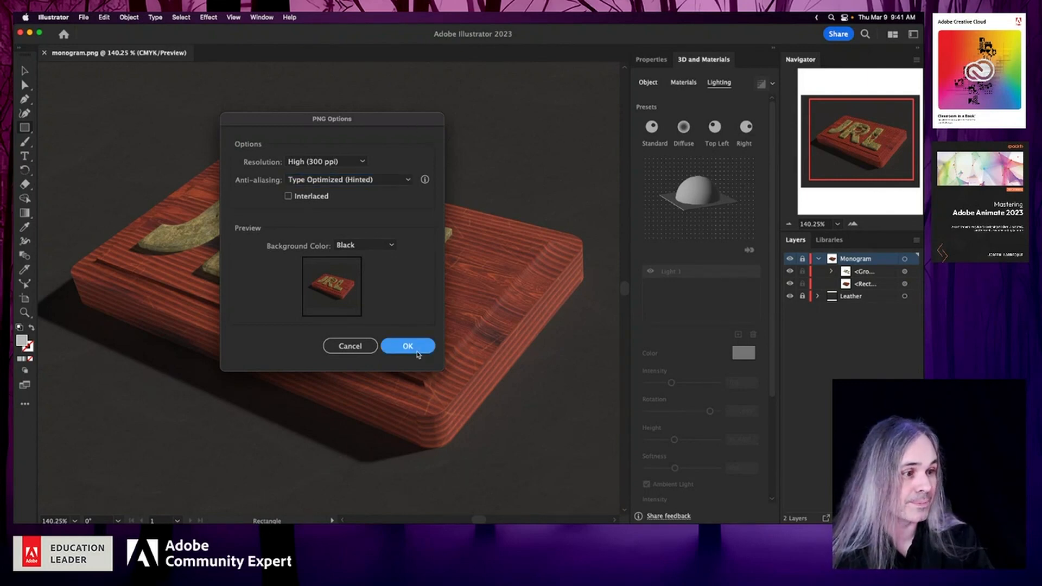
click(417, 350)
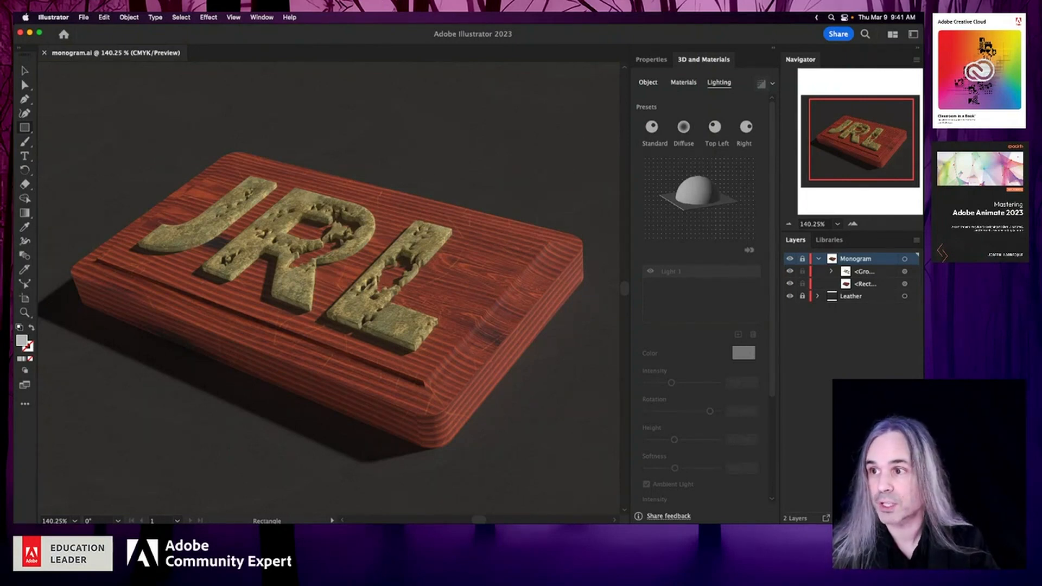
- Switch to Finder, preview the exported monogram.png, examine the letters and wood up close, and return to Illustrator
key(super+Tab)
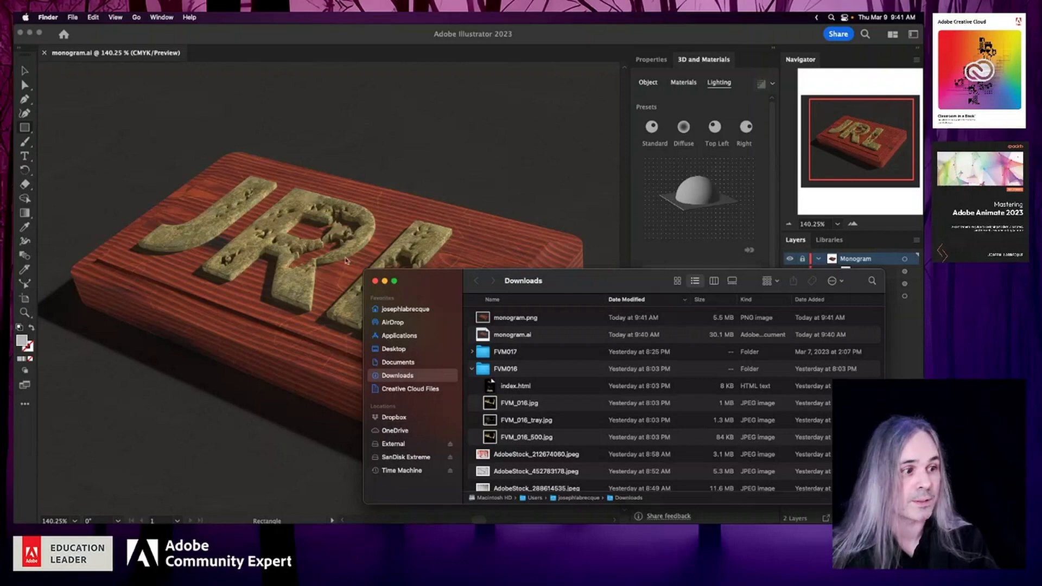
drag(575, 281, 100, 241)
key(super+Tab)
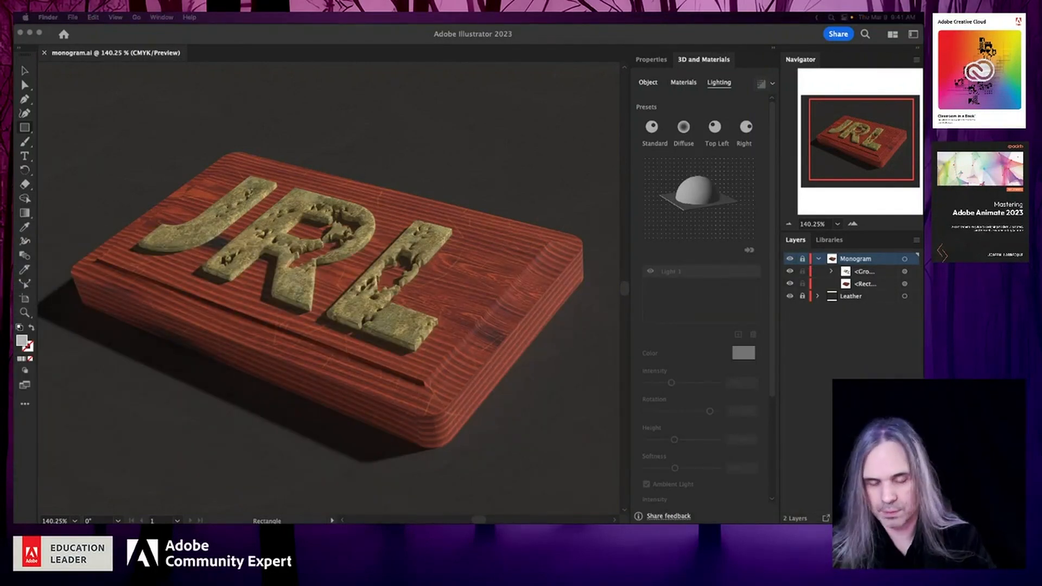
key(space)
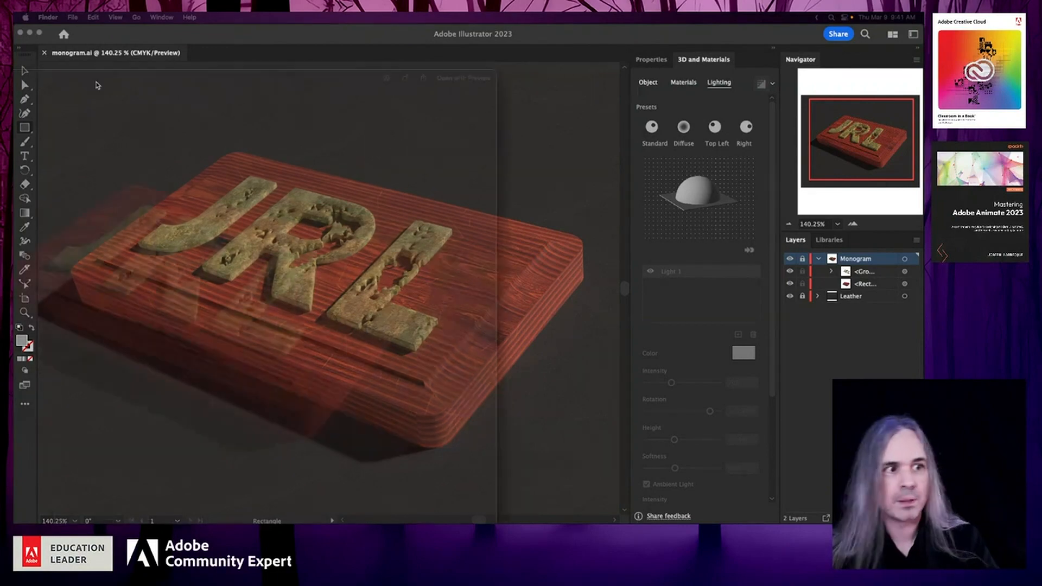
drag(374, 81, 284, 65)
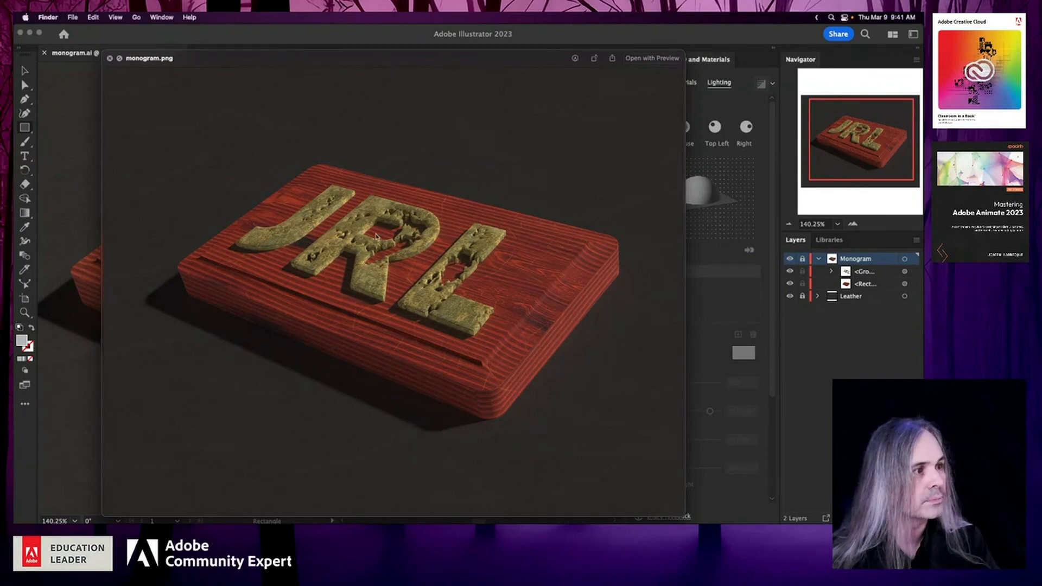
scroll(407, 296, up, 3)
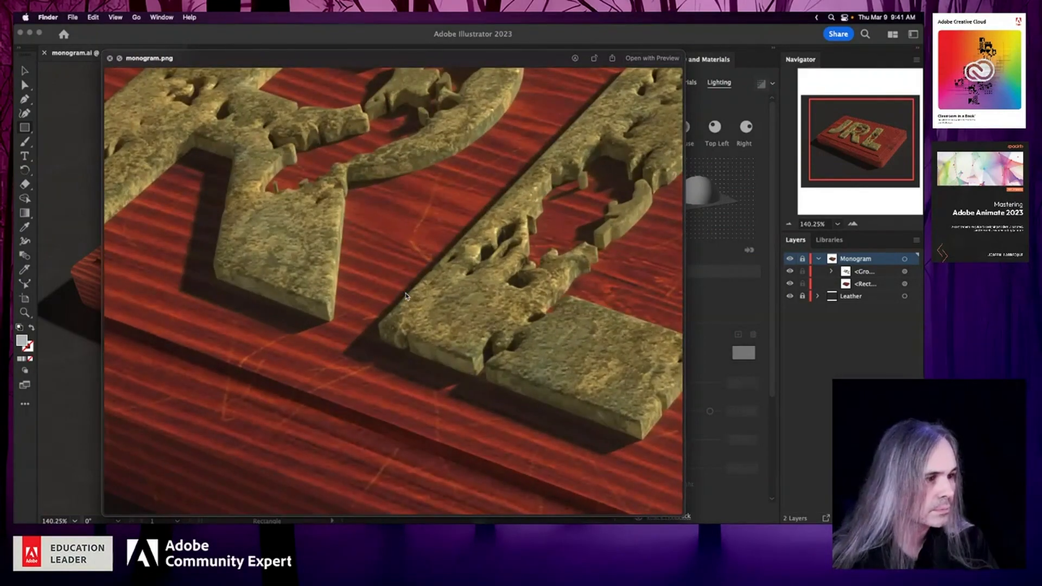
scroll(407, 296, down, 3)
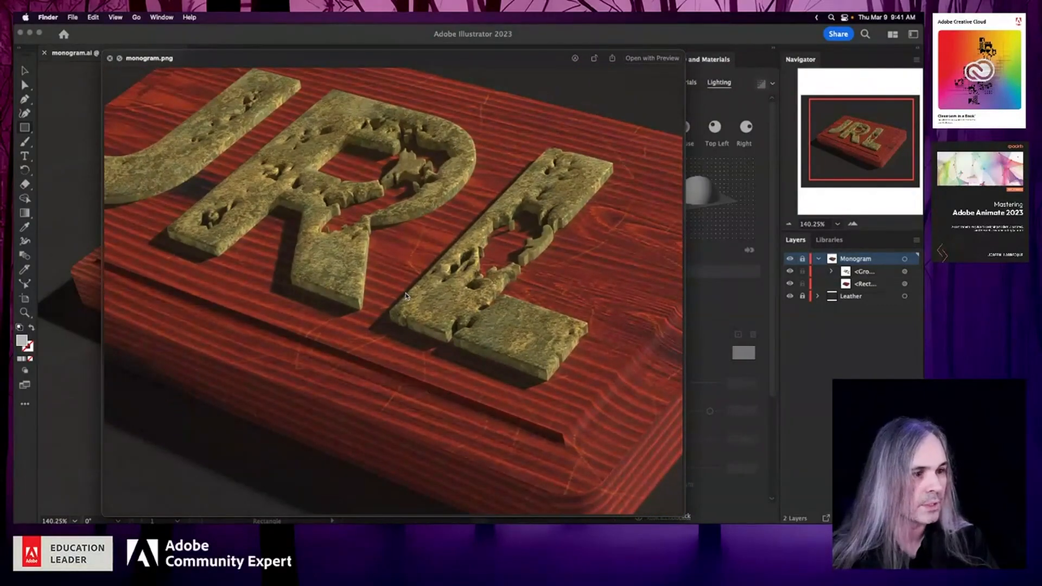
scroll(407, 296, down, 3)
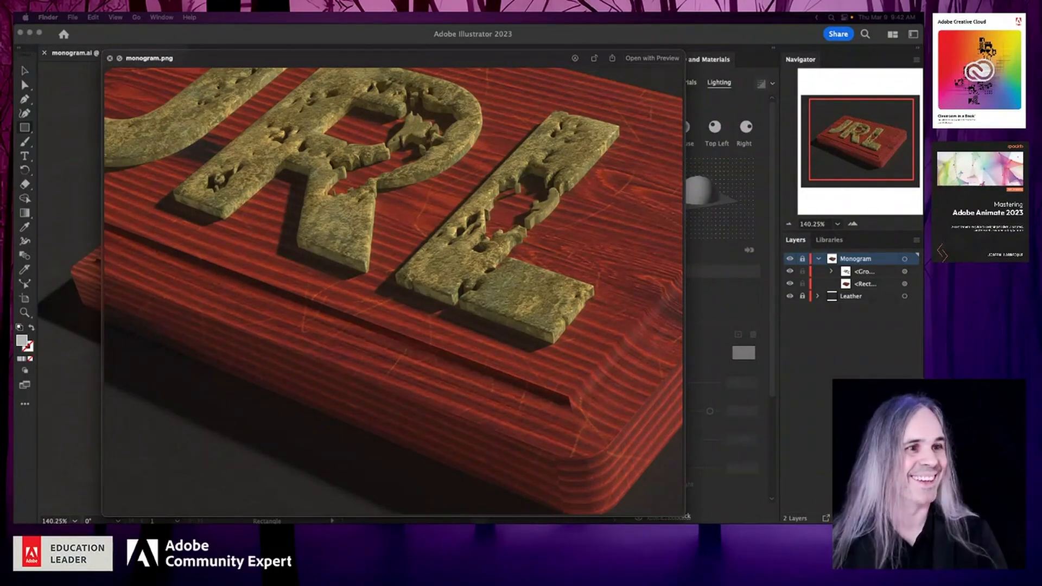
click(109, 58)
click(126, 57)
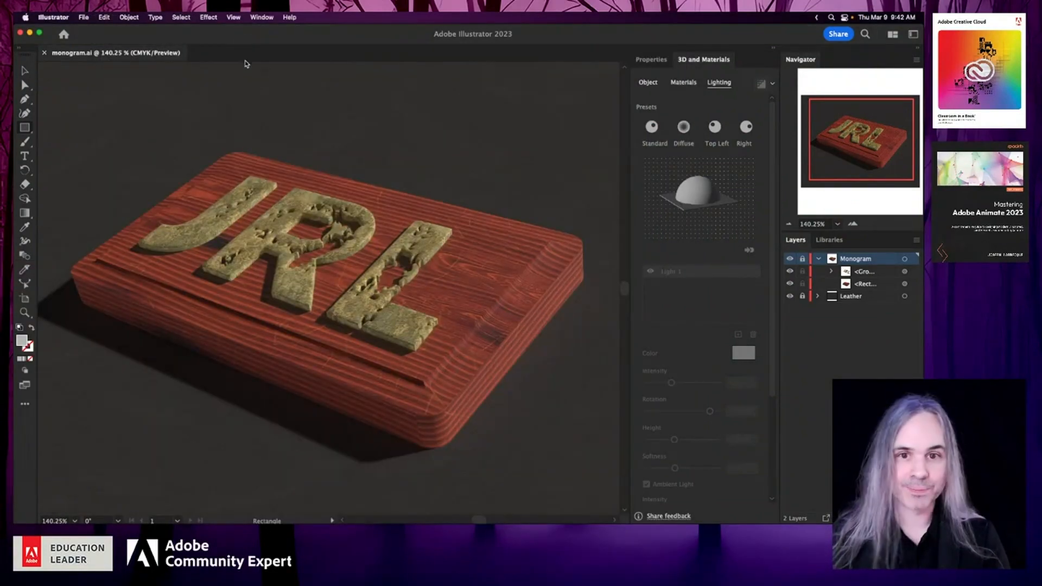